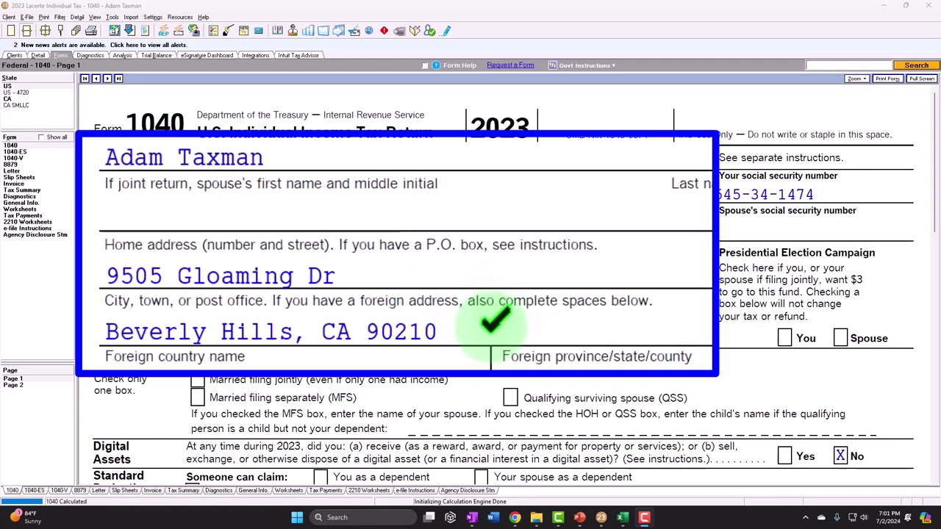
# - Examine both pages of Form 1040, covering filing status, dependents, income, standard deduction, taxable income and total tax
pyautogui.scroll(-5, 349, 296)
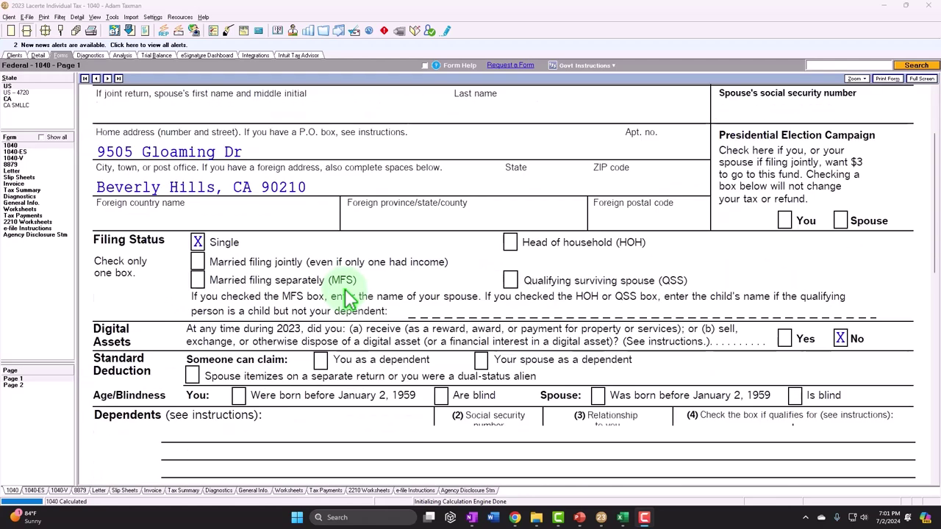
pyautogui.scroll(-2, 345, 289)
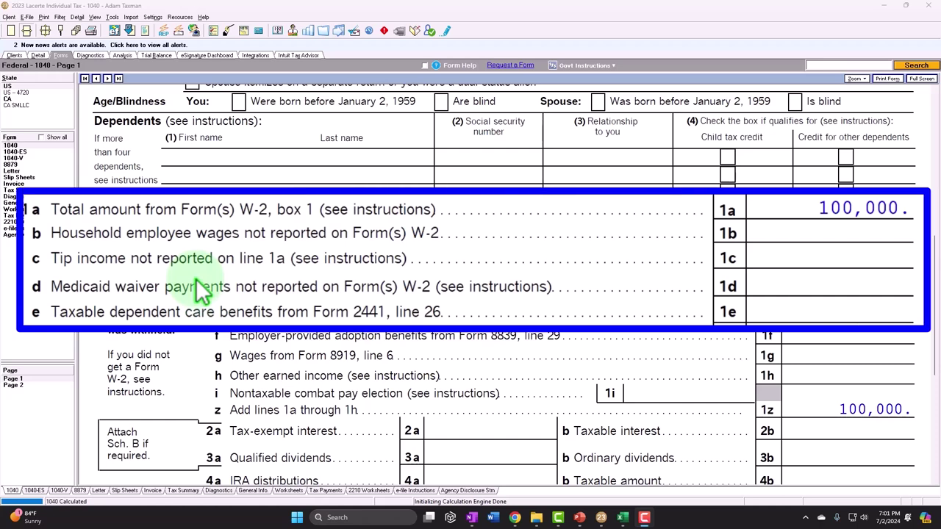
pyautogui.scroll(-5, 360, 316)
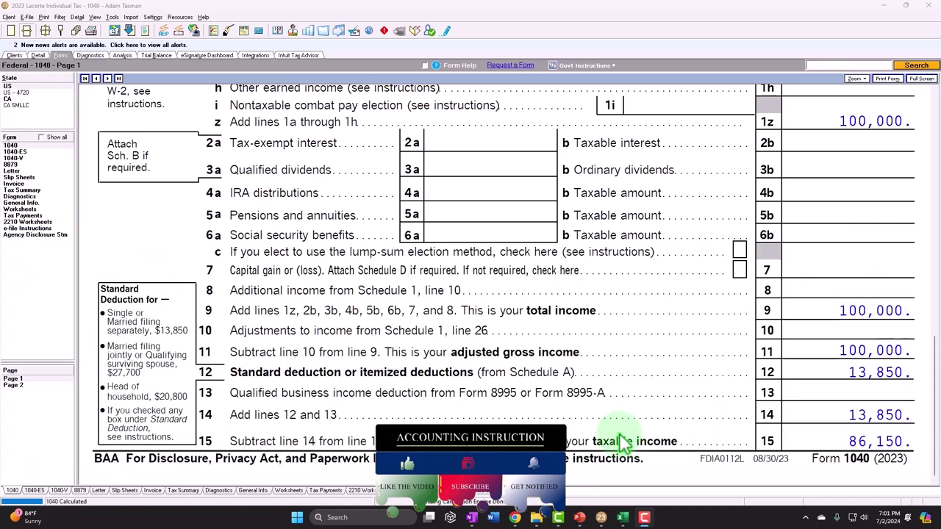
pyautogui.click(10, 378)
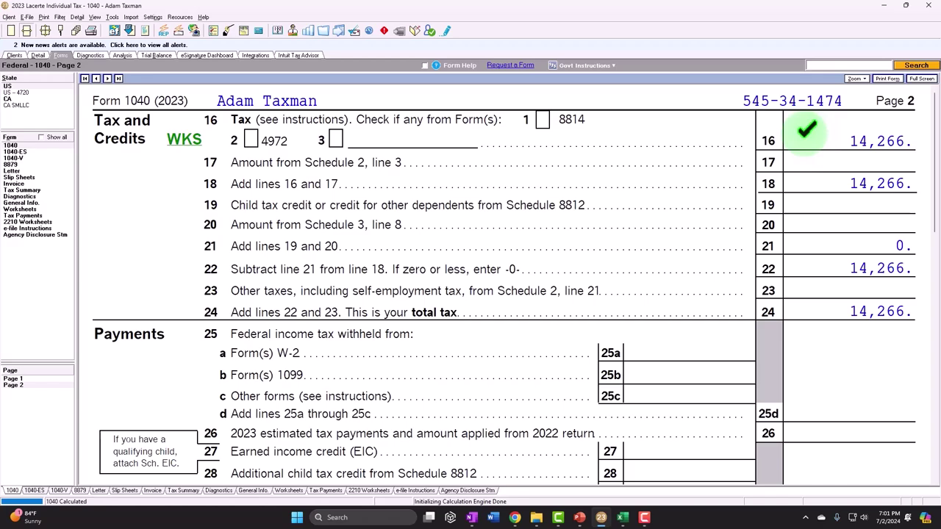
pyautogui.click(18, 383)
pyautogui.scroll(-8, 452, 294)
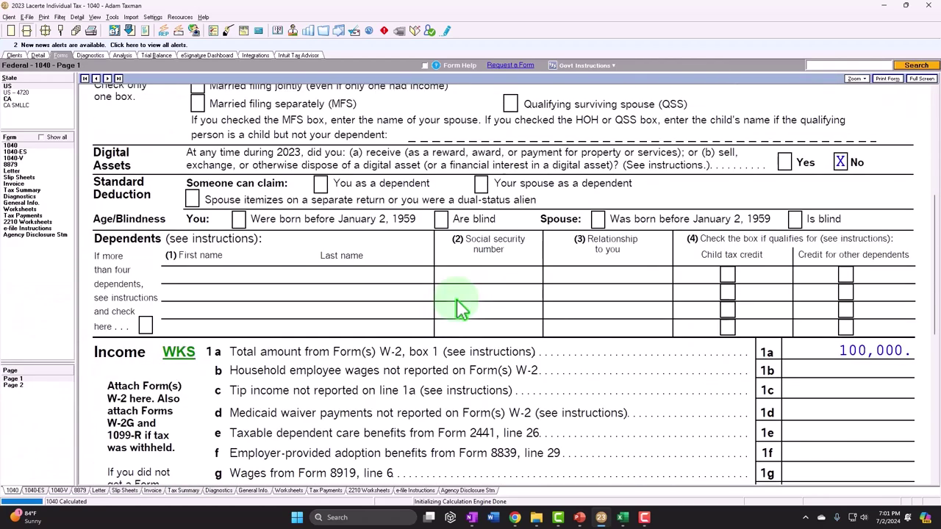
pyautogui.scroll(-2, 460, 309)
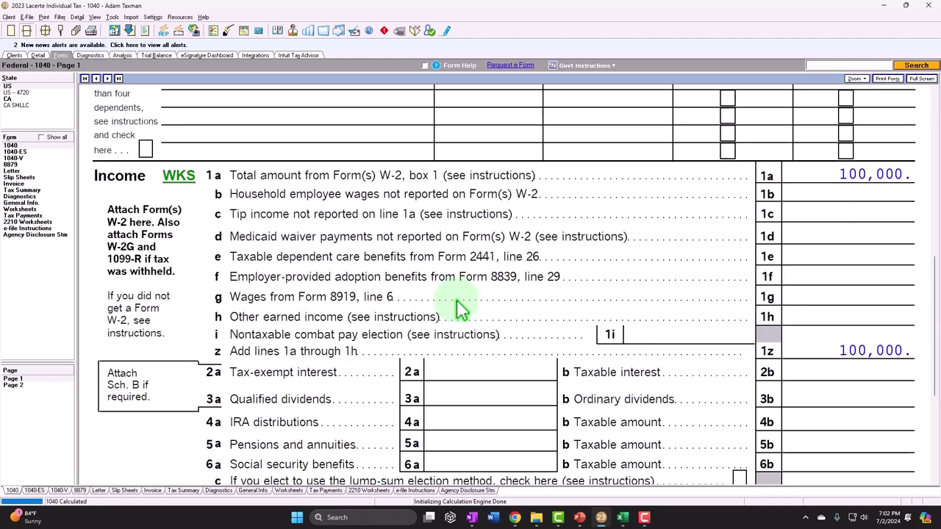
pyautogui.scroll(-5, 459, 307)
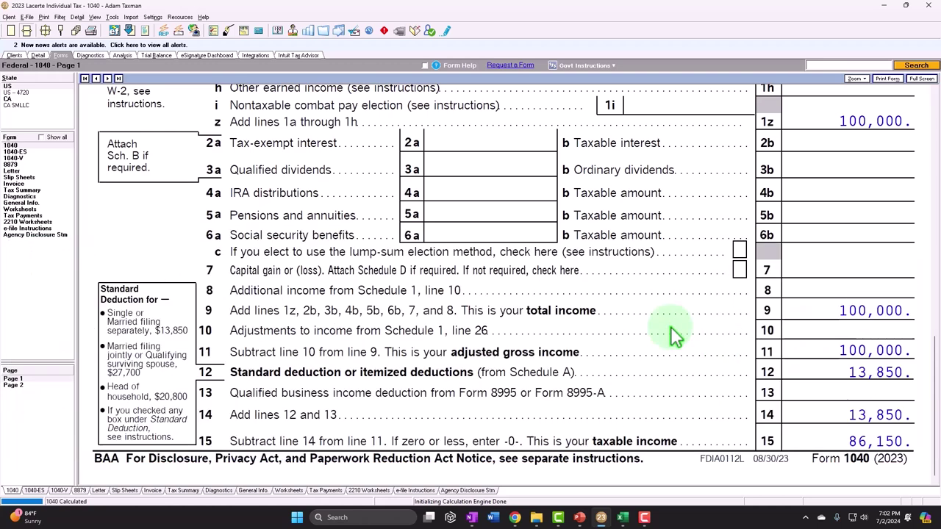
# - Open the Itemized Deductions (Sch. A) input screen in the client's detail data
pyautogui.click(169, 241)
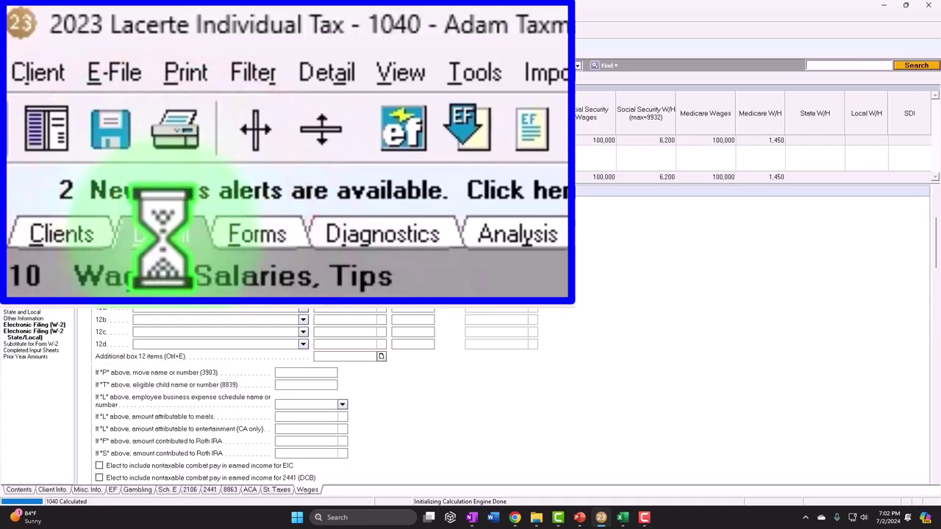
pyautogui.click(91, 78)
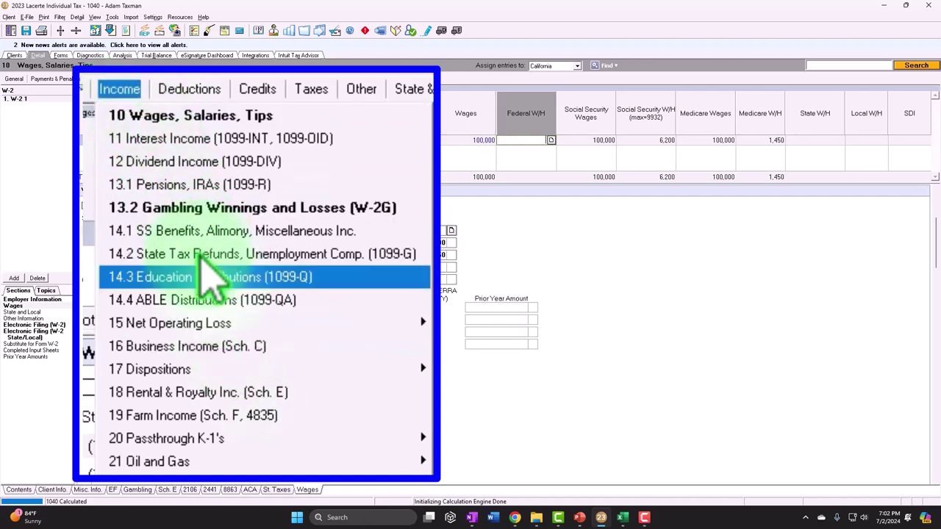
pyautogui.click(131, 81)
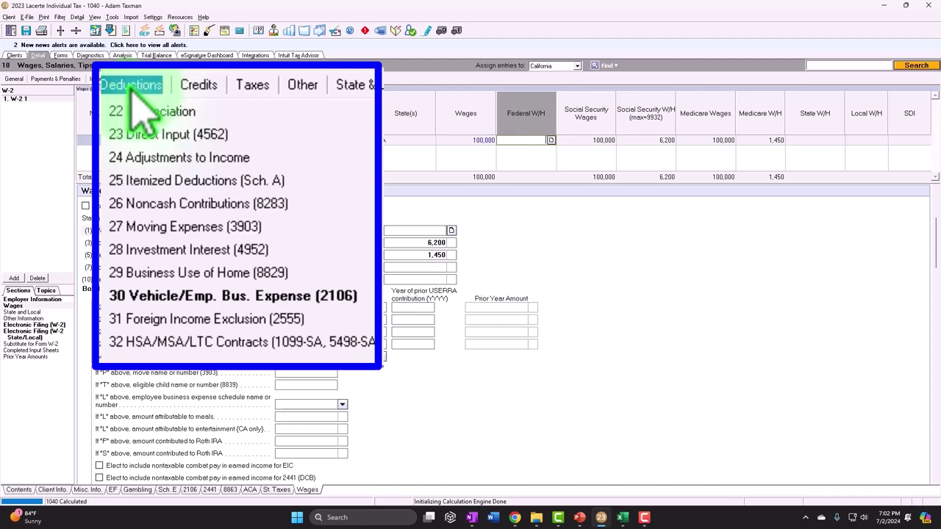
pyautogui.click(142, 119)
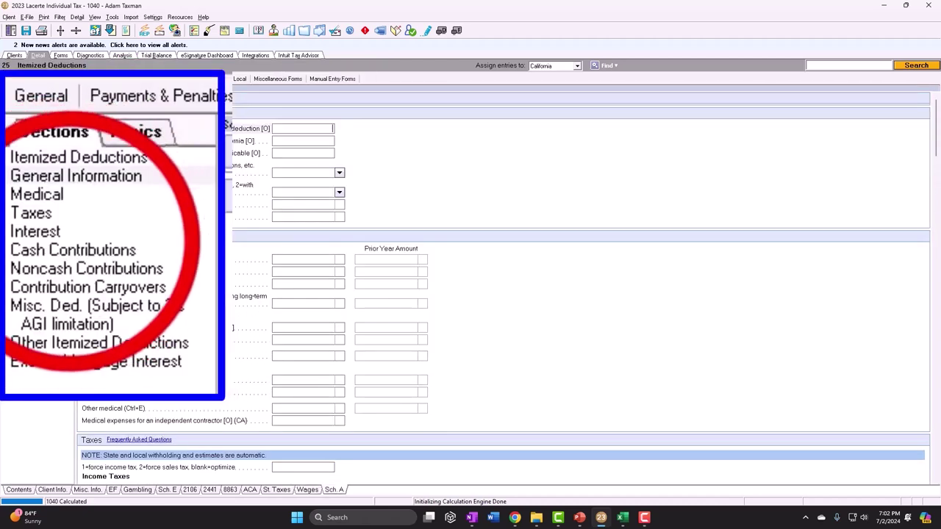
# - Enter 15,000 as the federal home mortgage interest and points on Form 1098 in the Interest section
pyautogui.click(72, 250)
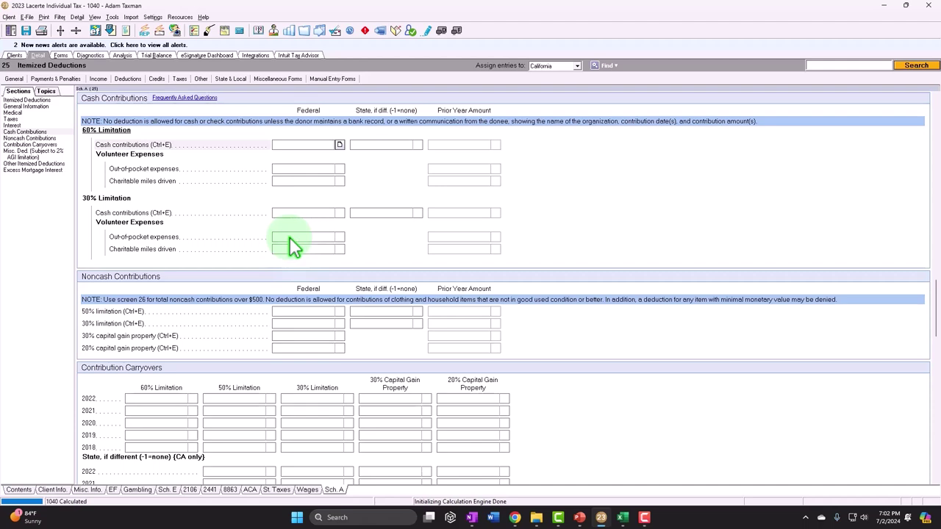
pyautogui.scroll(5, 292, 247)
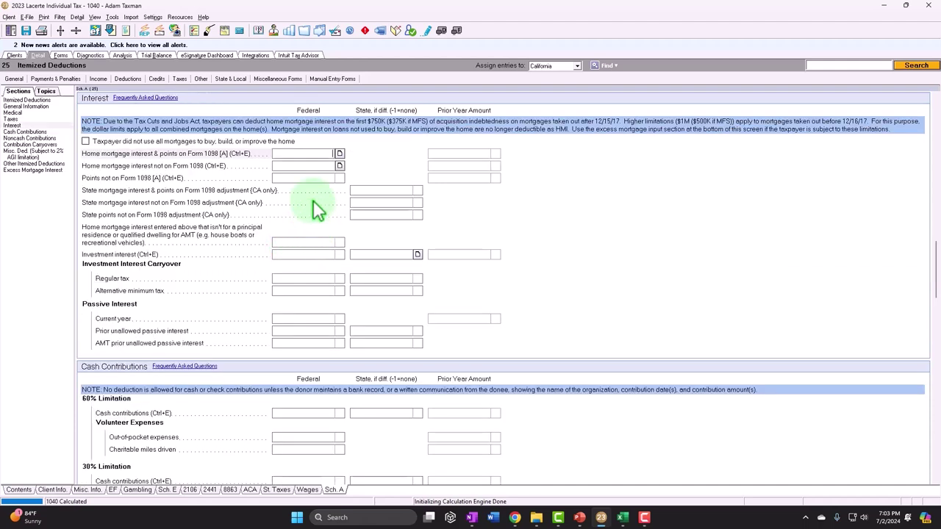
pyautogui.write('15,')
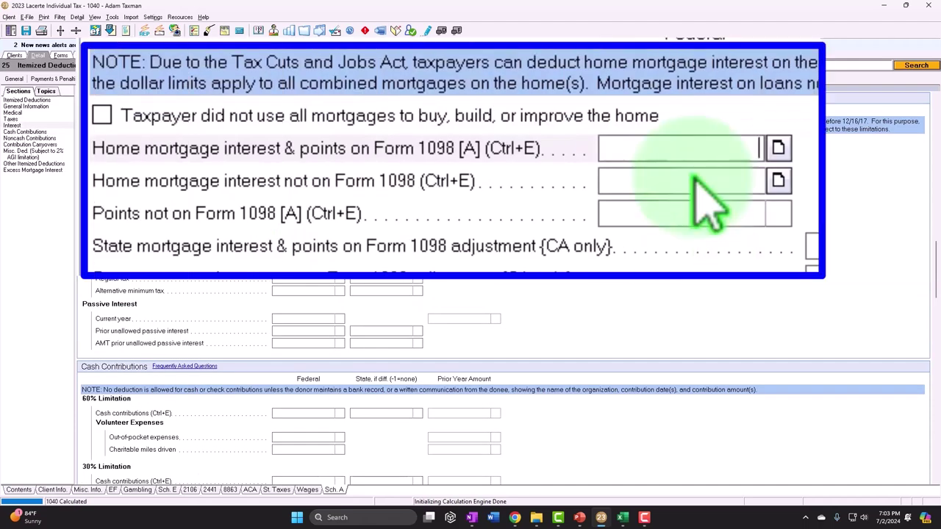
pyautogui.write('000')
pyautogui.press('Tab')
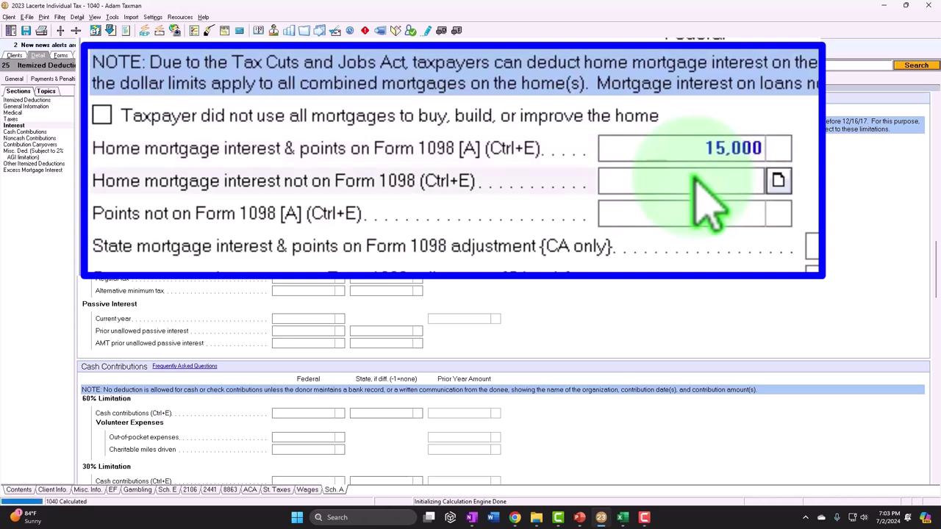
# - Enter 5,000 of real estate taxes for the principal residence in the Taxes section of the itemized deductions
pyautogui.click(11, 119)
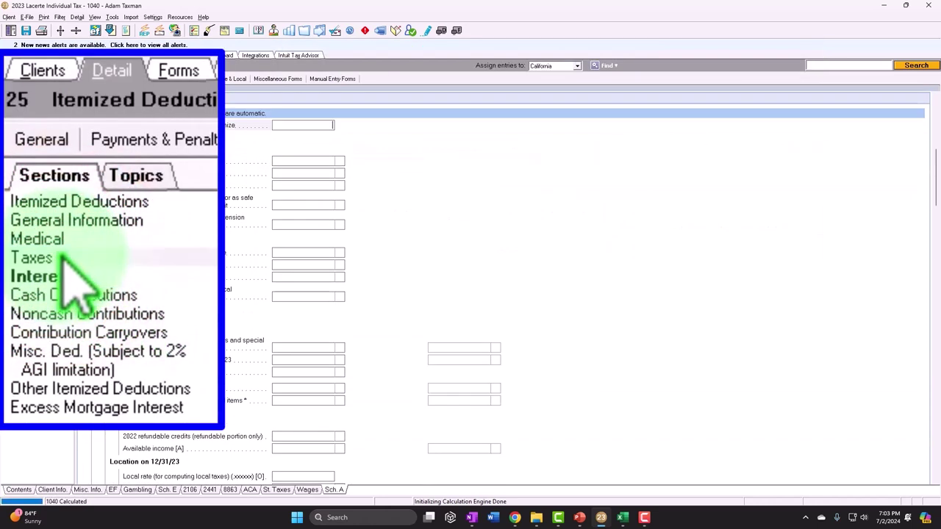
pyautogui.scroll(-5, 443, 324)
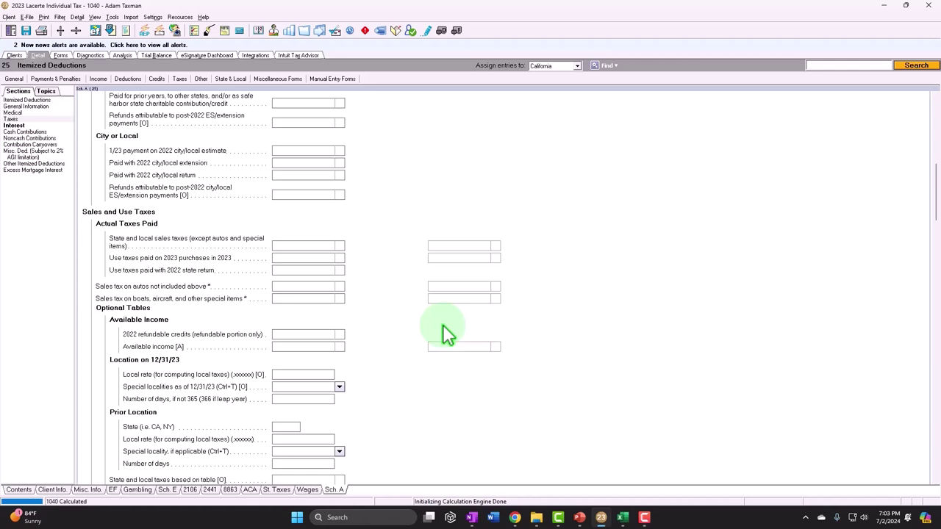
pyautogui.scroll(-3, 442, 324)
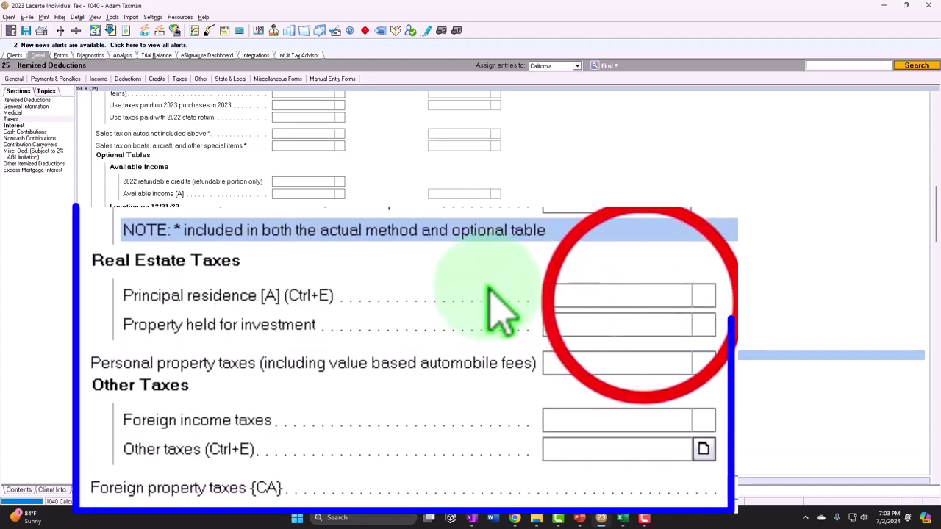
pyautogui.click(623, 303)
pyautogui.write('5000')
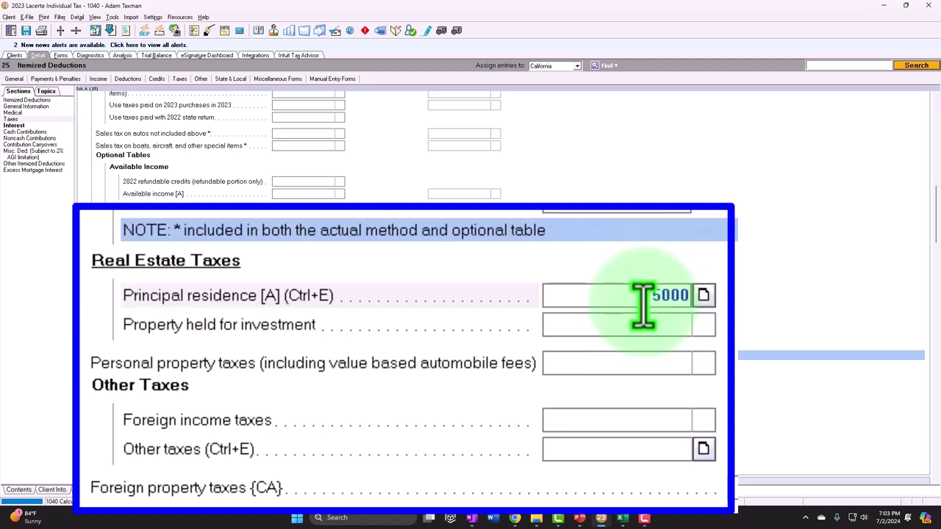
pyautogui.press('Tab')
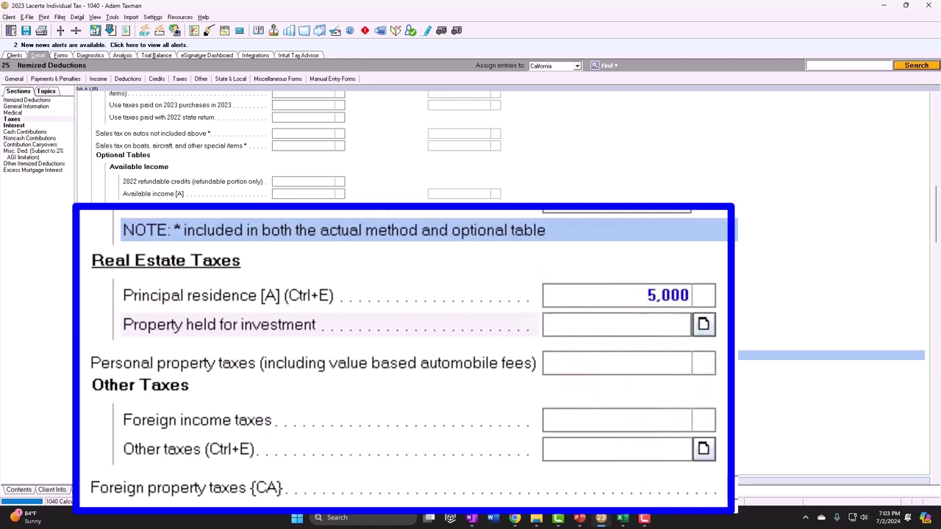
# - Return to the Form 1040 view and examine the wages, itemized deduction and taxable income lines on page 1
pyautogui.click(65, 56)
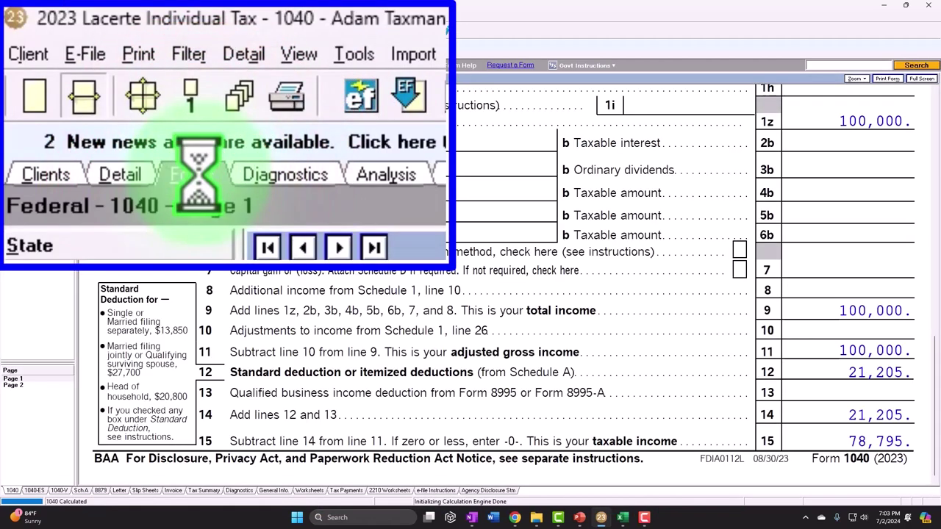
pyautogui.scroll(5, 551, 273)
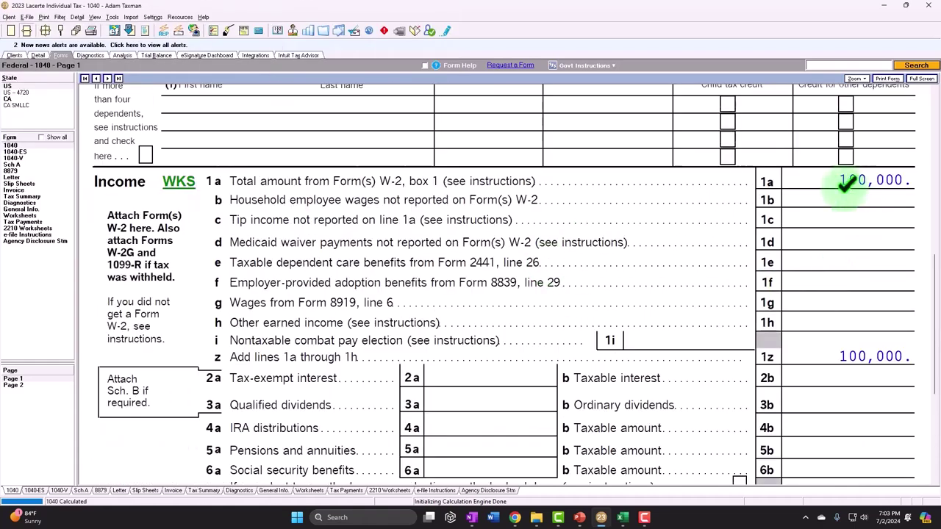
pyautogui.scroll(-4, 839, 186)
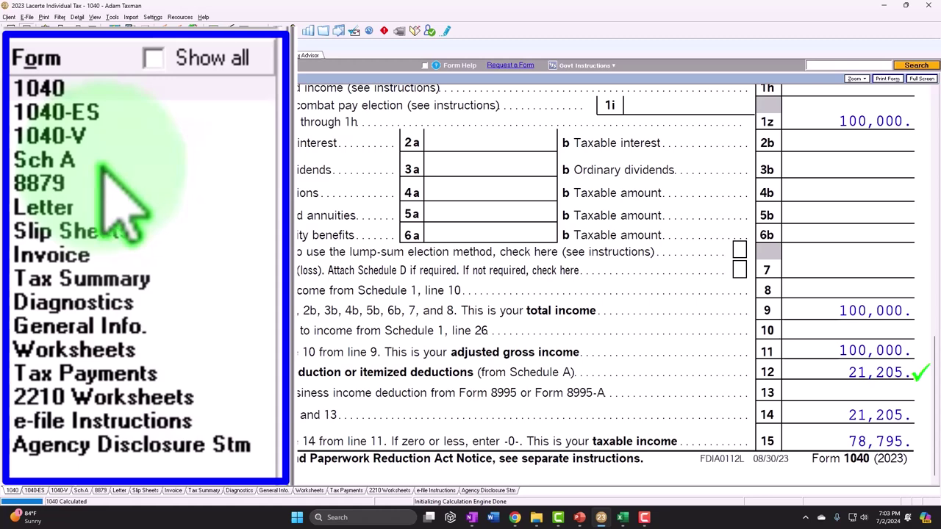
# - Open Schedule A and examine its taxes paid, mortgage interest, charitable gifts and total itemized deductions lines
pyautogui.click(103, 160)
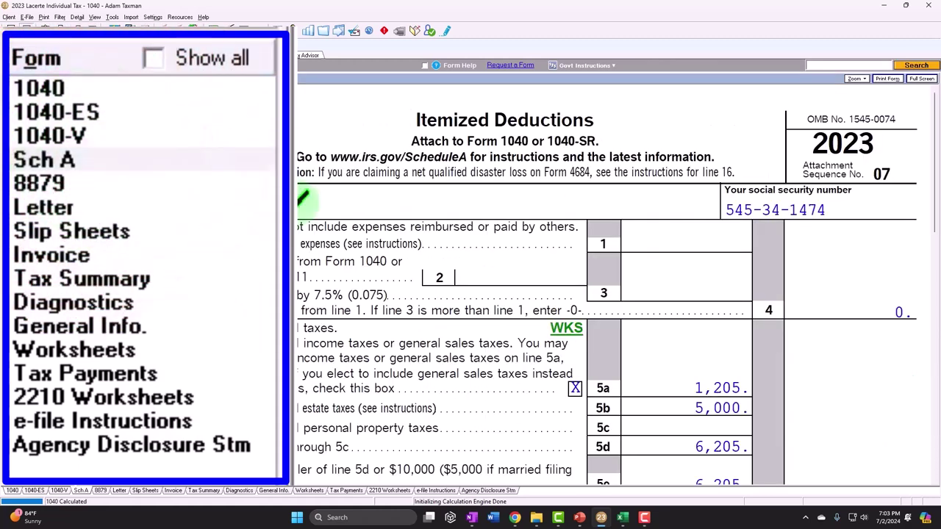
pyautogui.scroll(-3, 485, 246)
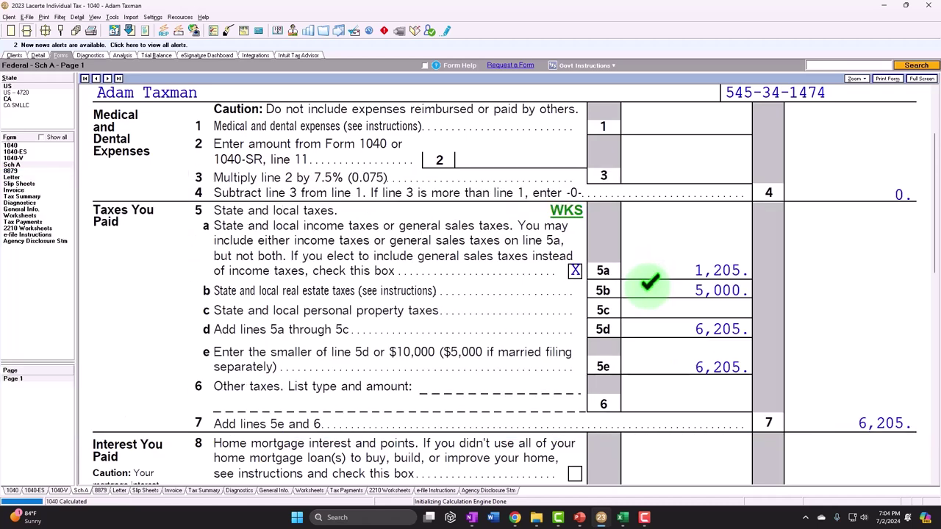
pyautogui.scroll(-3, 649, 283)
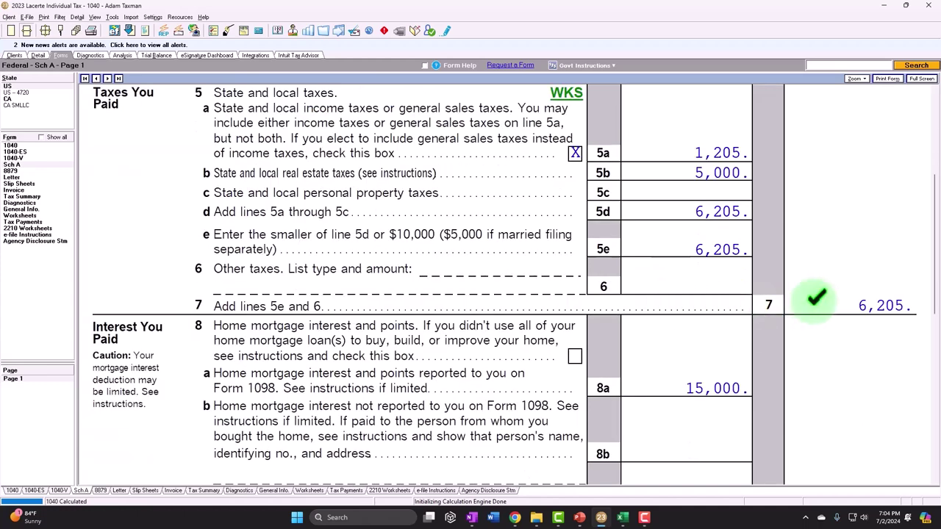
pyautogui.scroll(-4, 814, 301)
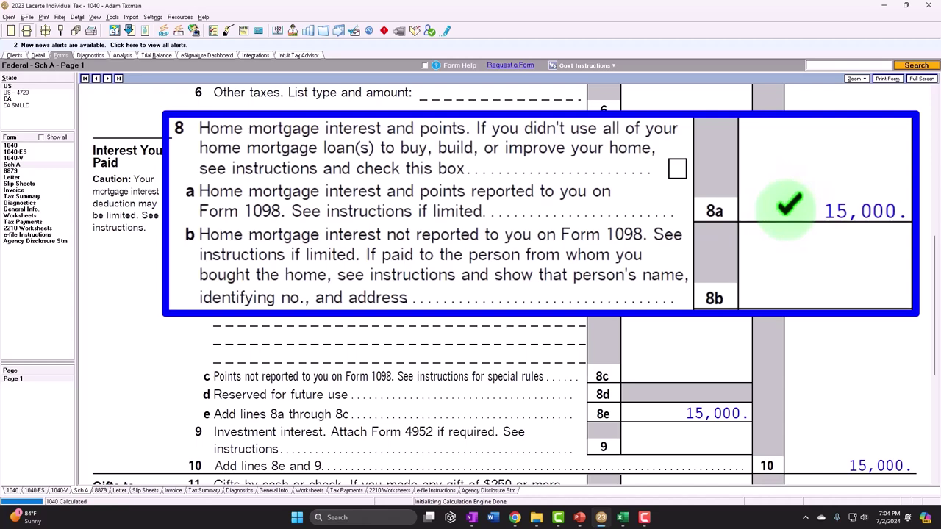
pyautogui.scroll(-5, 662, 220)
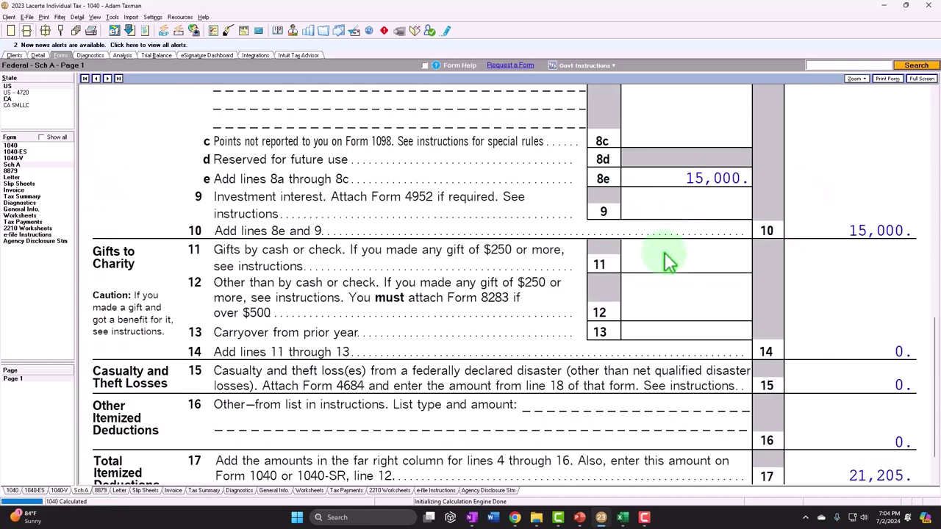
pyautogui.scroll(-1, 665, 247)
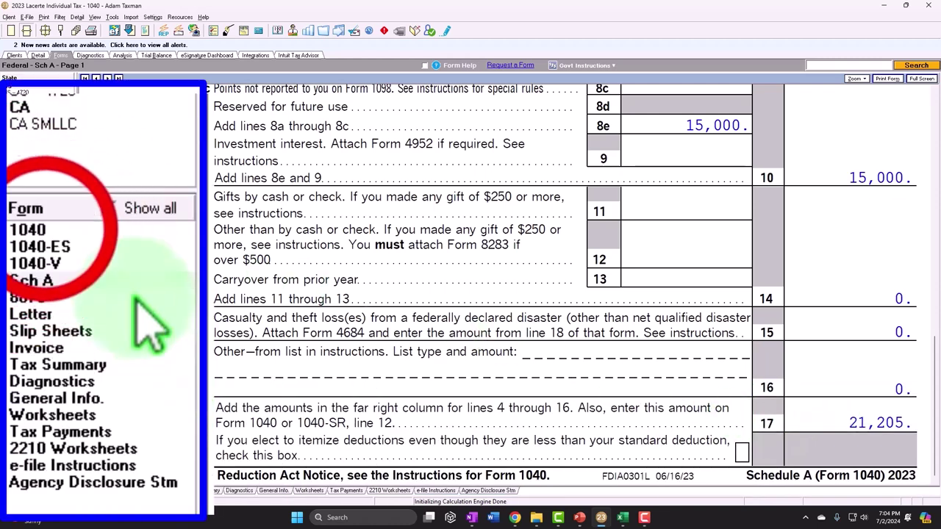
# - Compare the income section of Form 1040 with the taxes paid and interest paid sections of Schedule A
pyautogui.click(11, 145)
pyautogui.scroll(-10, 723, 313)
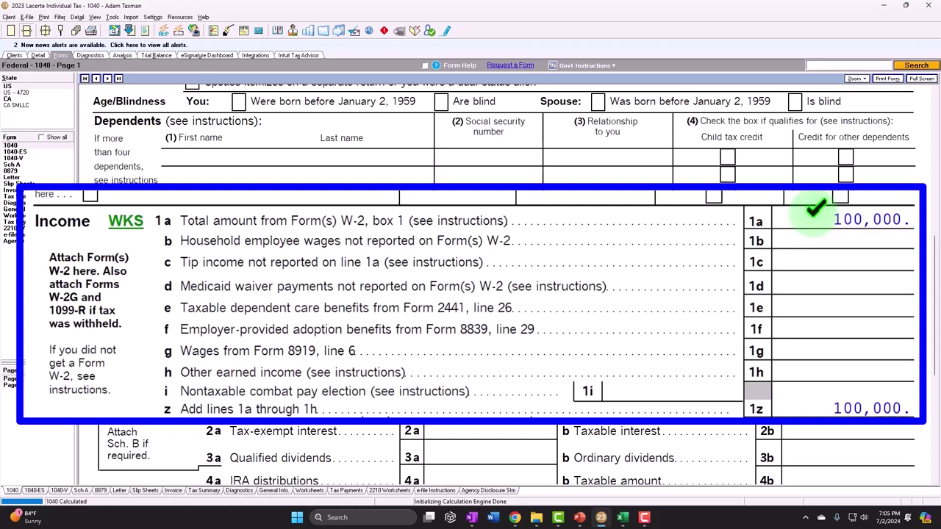
pyautogui.click(39, 164)
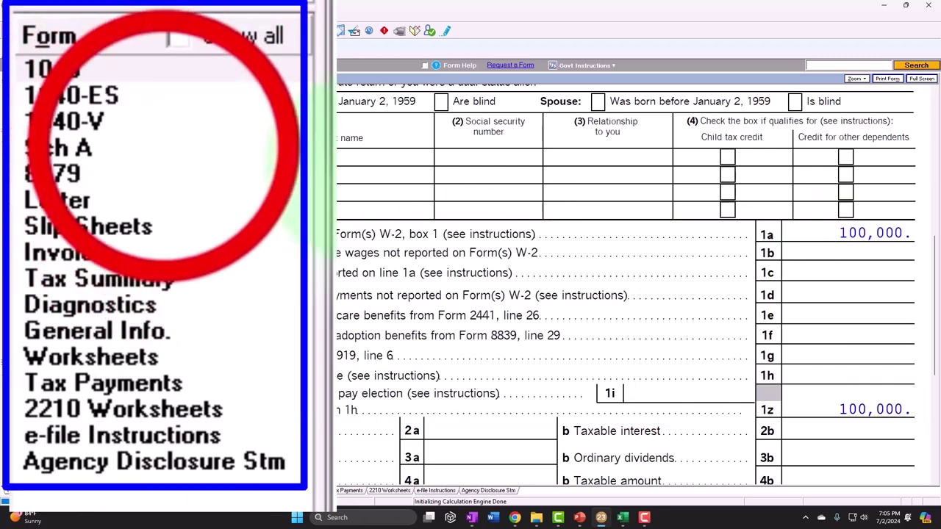
pyautogui.scroll(-1, 625, 294)
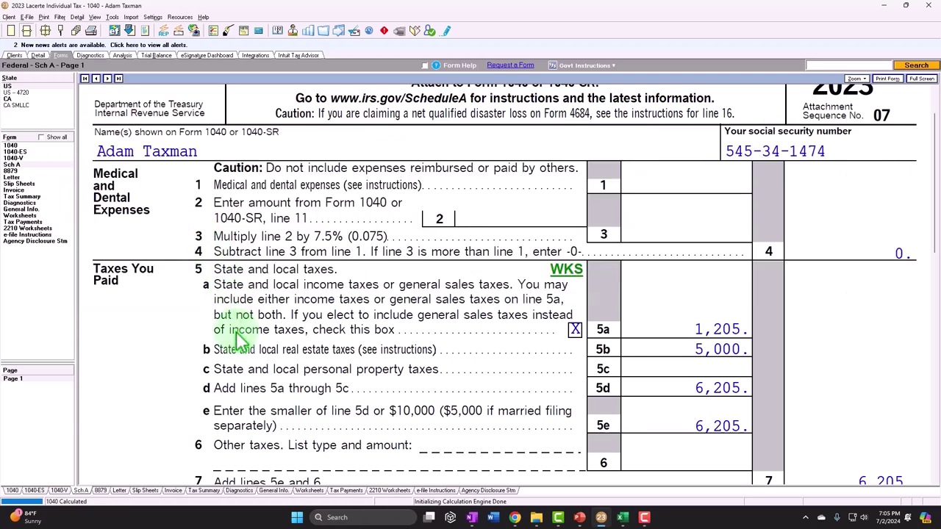
pyautogui.scroll(-1, 237, 335)
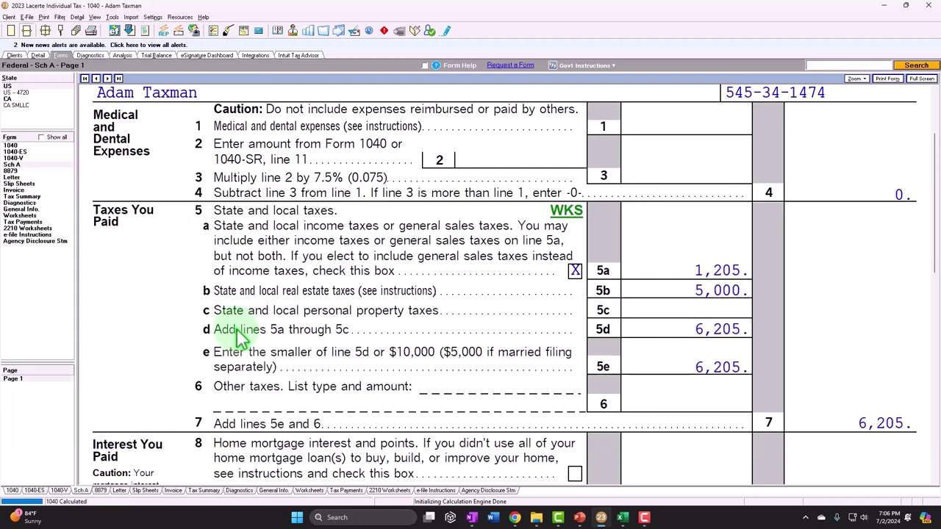
pyautogui.scroll(-4, 237, 338)
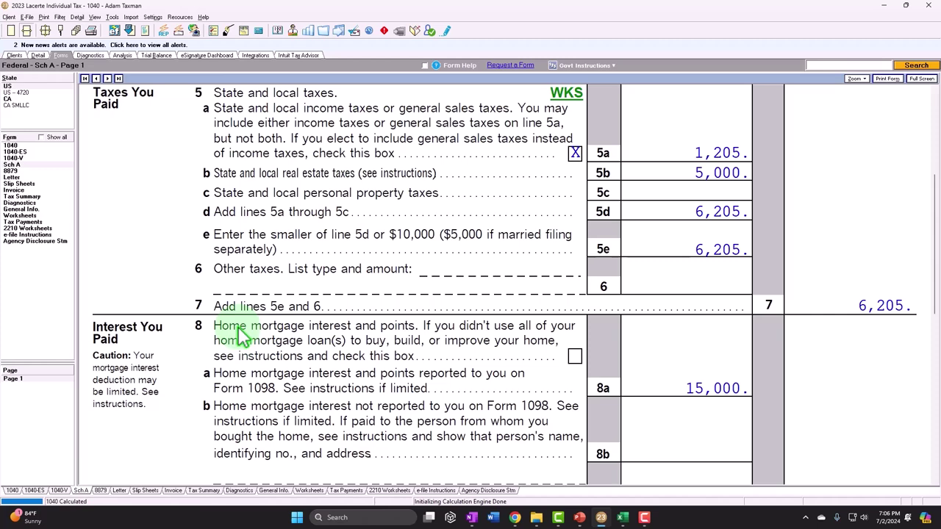
pyautogui.scroll(-4, 241, 336)
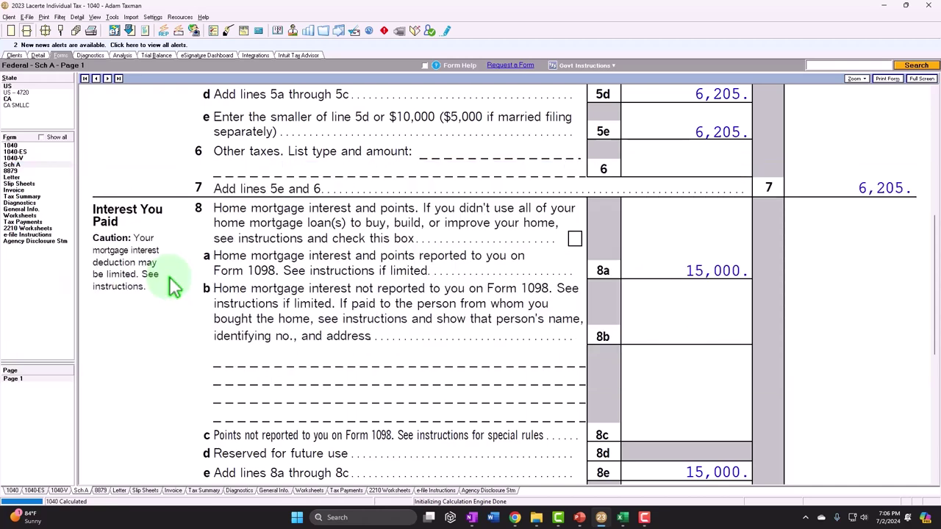
# - Switch to the Excel workbook, widen column A, and enter Cost with an amount of 100,000 in row 7
pyautogui.scroll(3, 169, 276)
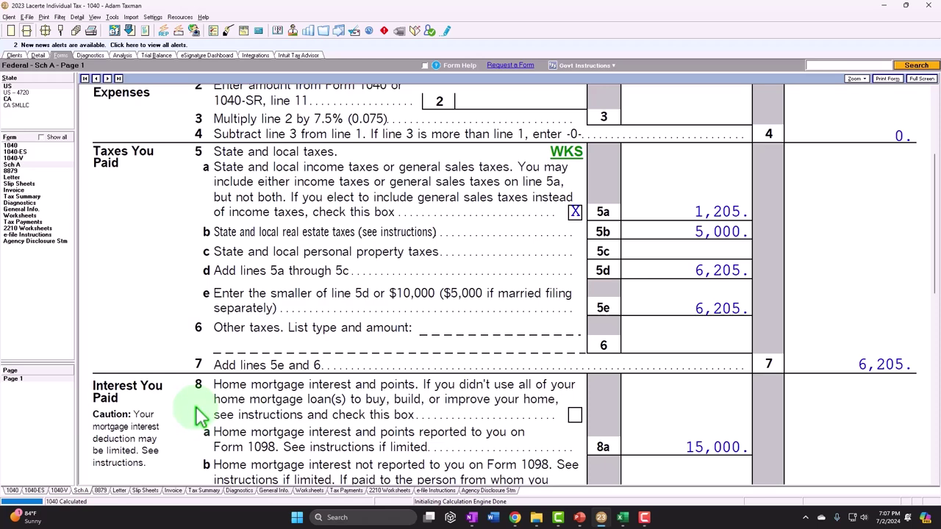
pyautogui.scroll(-2, 201, 417)
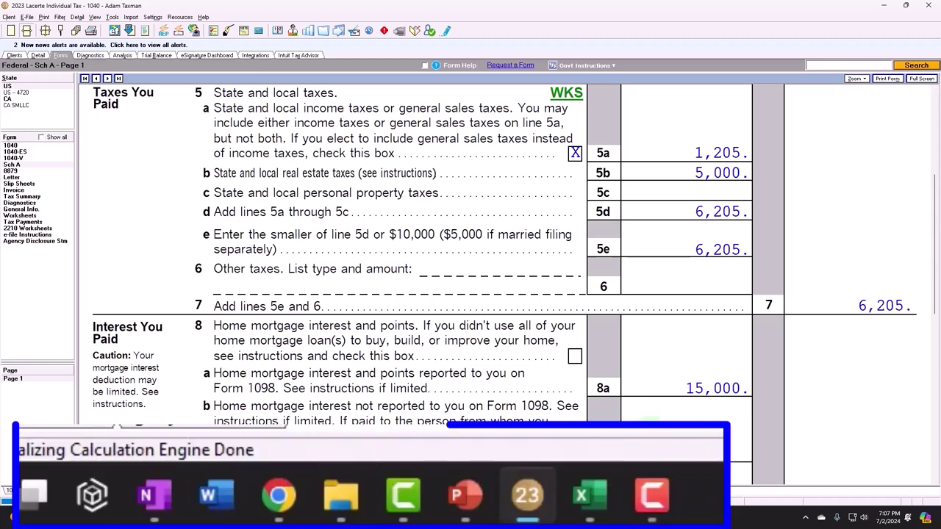
pyautogui.click(622, 517)
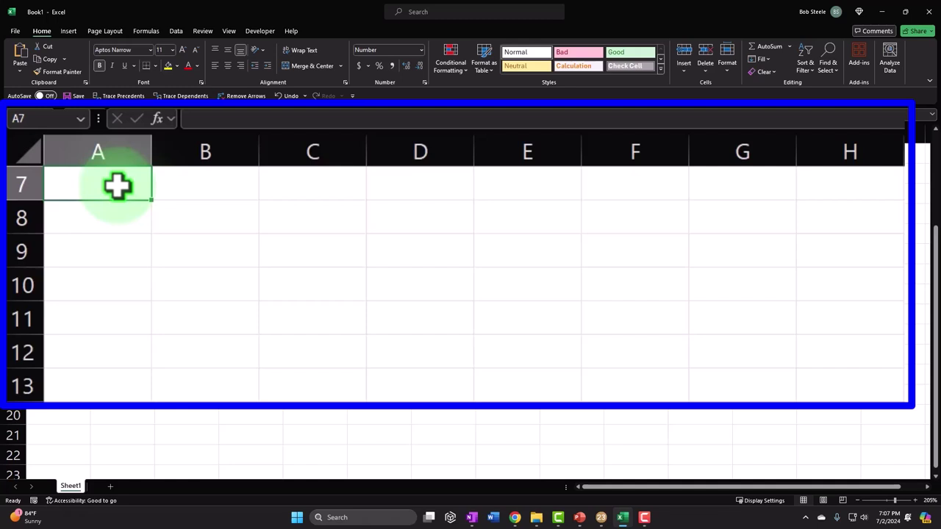
pyautogui.moveTo(145, 155); pyautogui.dragTo(226, 164)
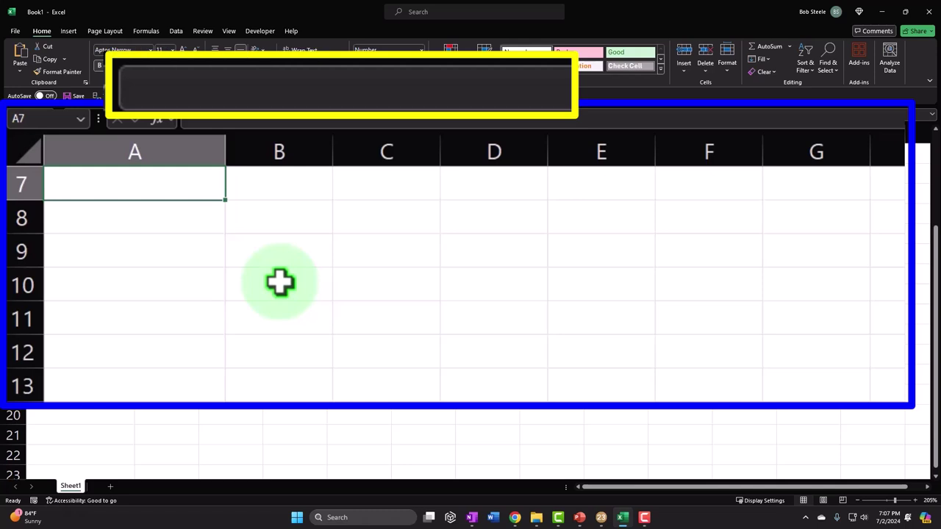
pyautogui.write('Ca')
pyautogui.press('BackSpace')
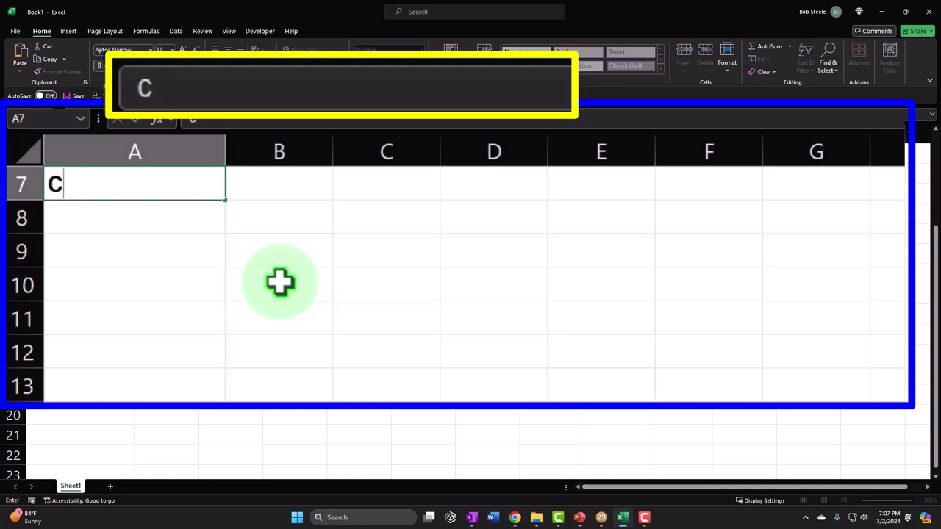
pyautogui.write('ost')
pyautogui.press('Tab')
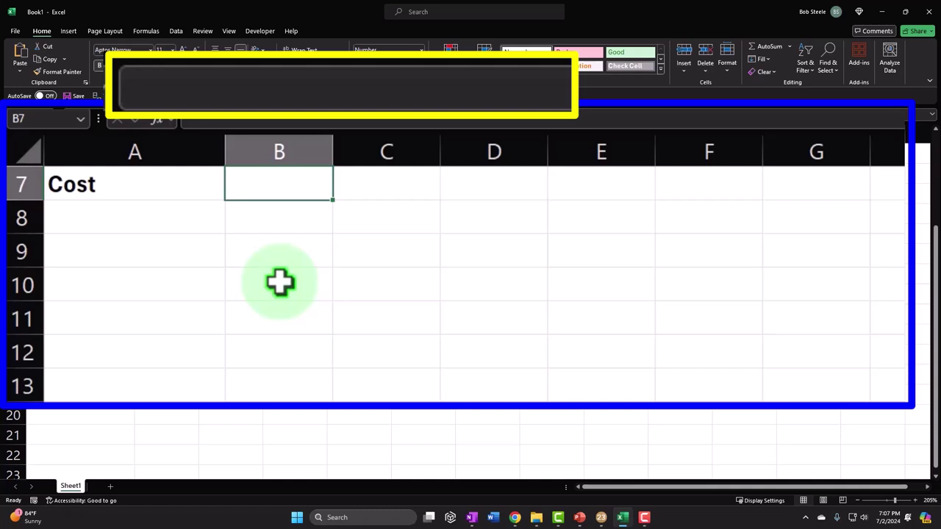
pyautogui.write('100000')
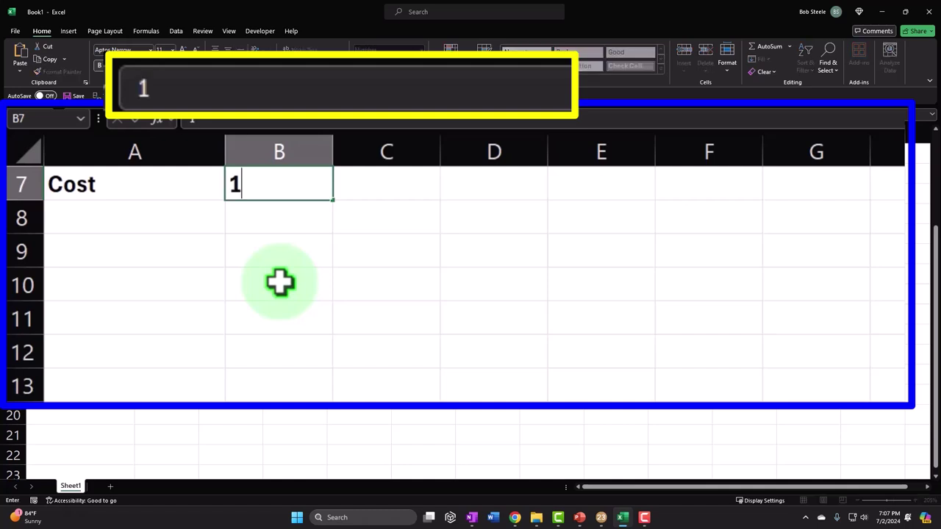
pyautogui.press('Return')
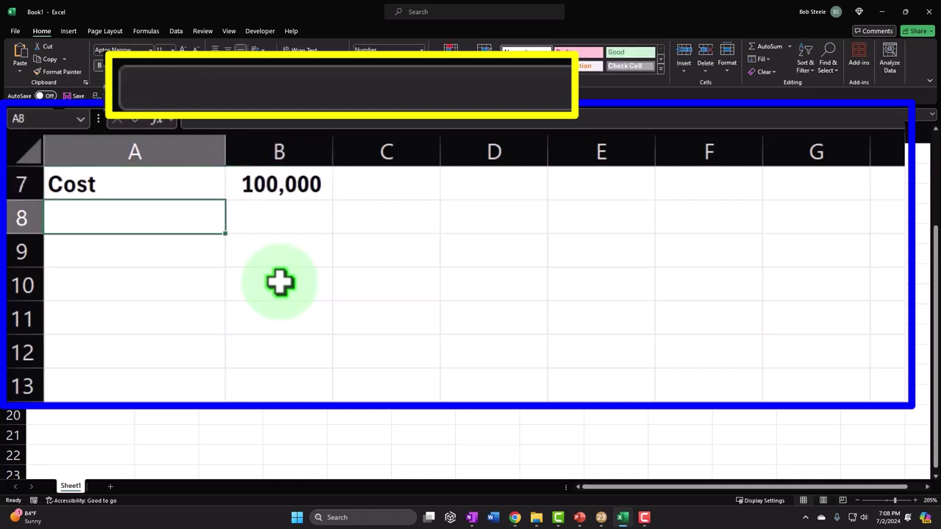
# - Add an Improvement row with an amount of 20,000 below Cost
pyautogui.write('Improvment')
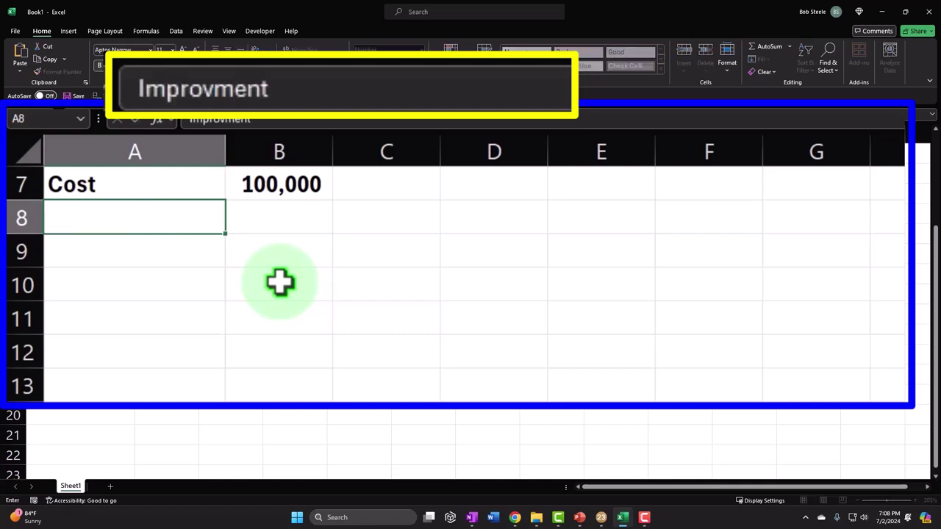
pyautogui.press('Tab')
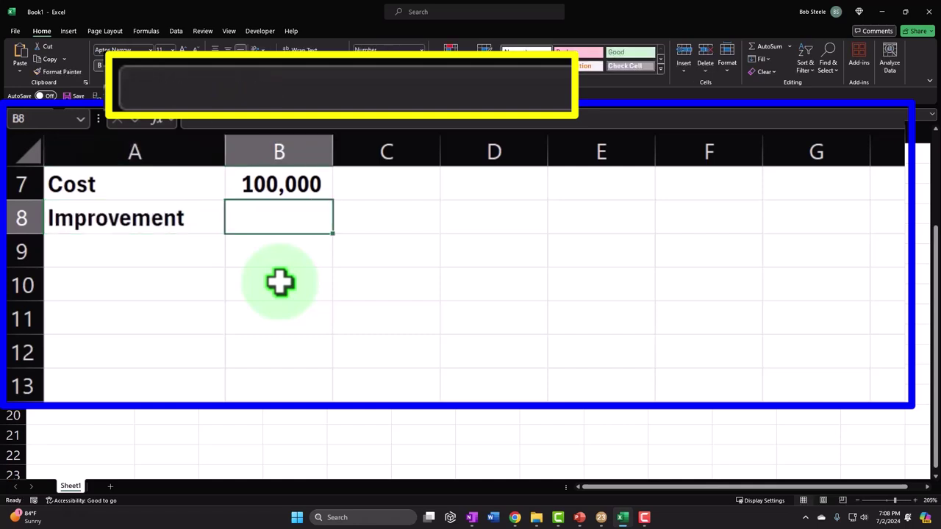
pyautogui.write('20000')
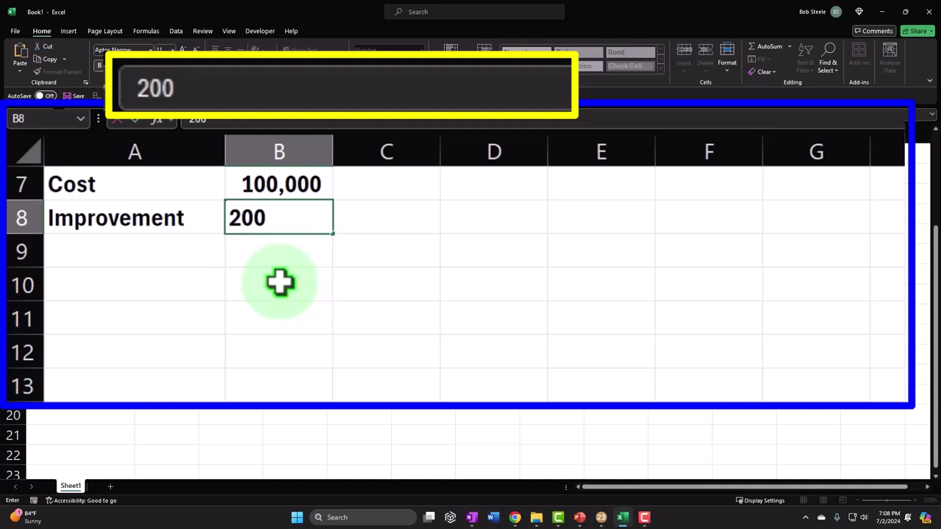
pyautogui.press('Return')
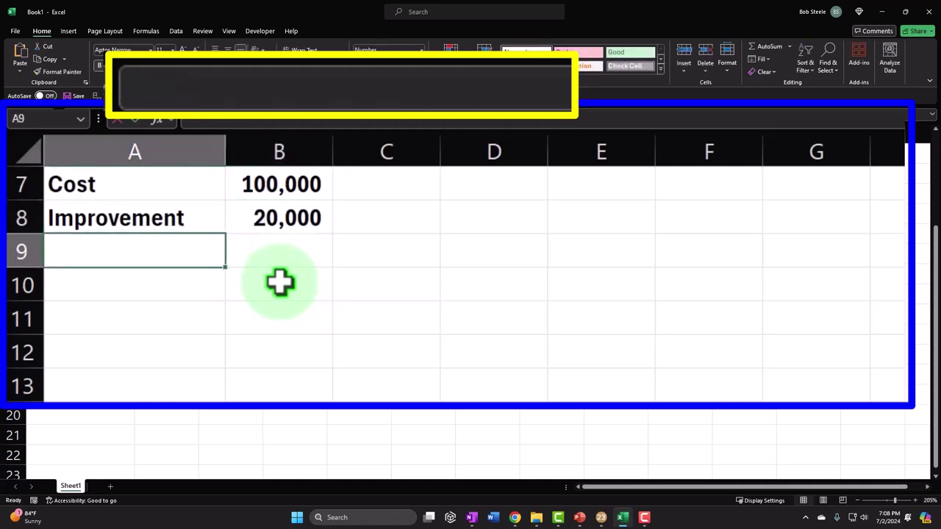
# - Add a Basis row in row 9 that sums the cost and improvement amounts in B7:B8
pyautogui.write('Basis')
pyautogui.press('Tab')
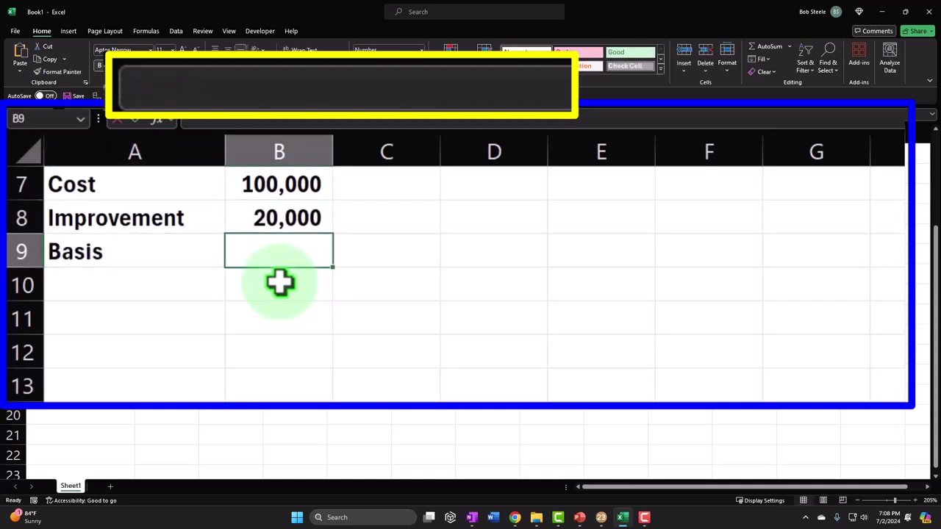
pyautogui.write('=sum(')
pyautogui.press('Up')
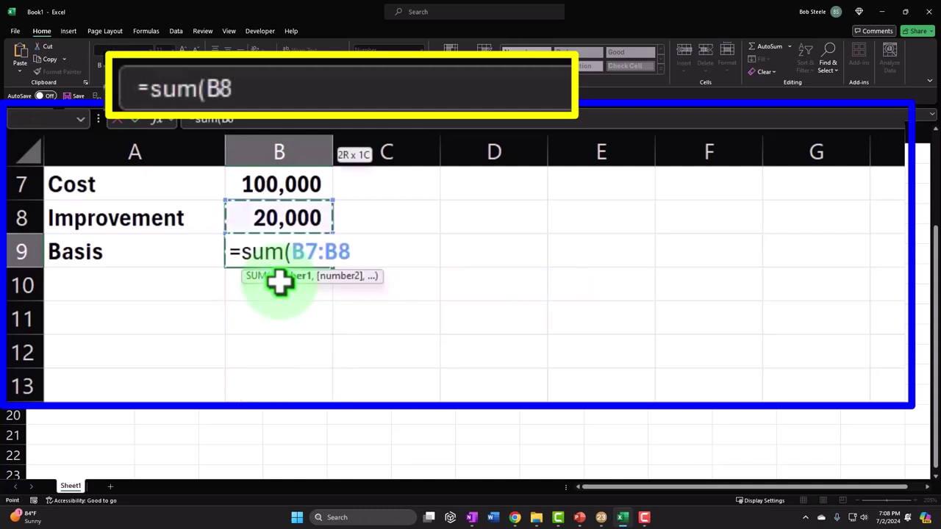
pyautogui.press('Return')
# - Enter FMV with an amount of 60,000 in row 11, leaving a blank row below Basis
pyautogui.press('Return')
pyautogui.write('F')
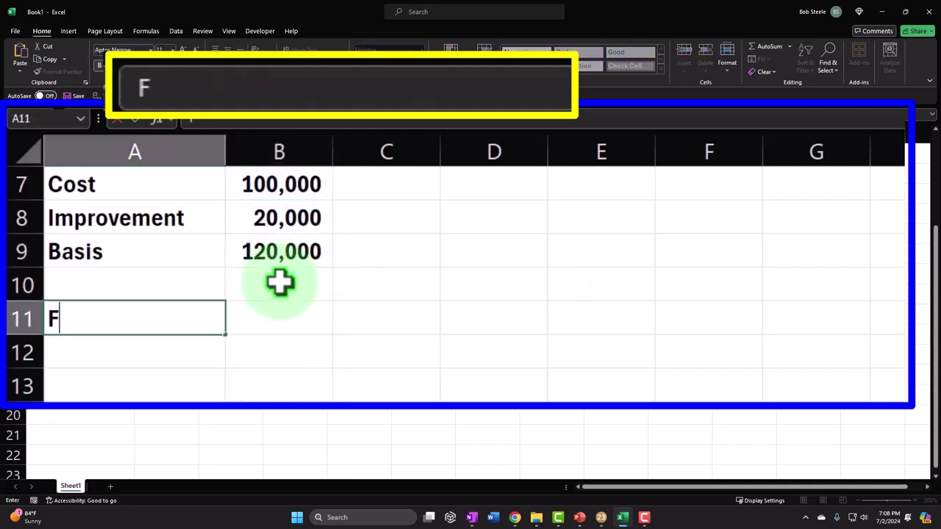
pyautogui.write('MV')
pyautogui.press('Tab')
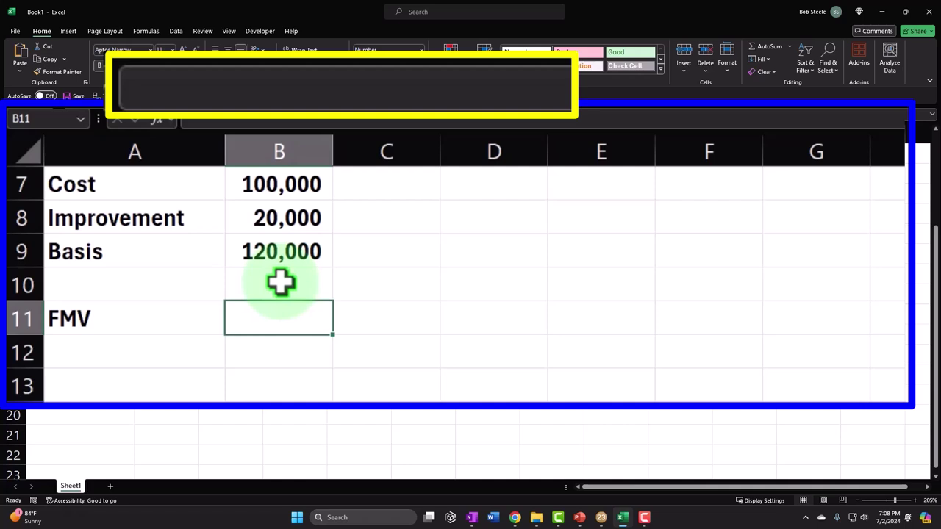
pyautogui.write('60000')
pyautogui.press('Return')
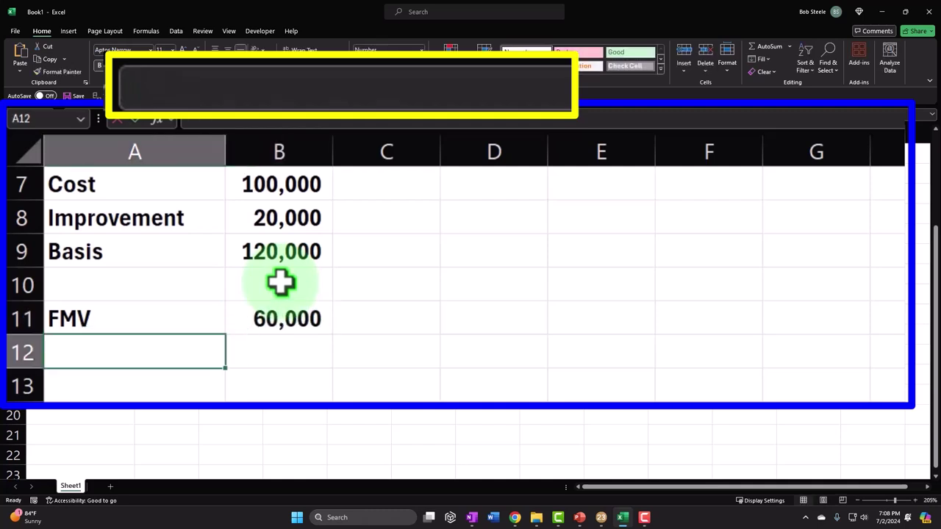
# - Set the FMV amount in B11 to 200,000 and clear the FMV label and amount from row 11
pyautogui.click(283, 259)
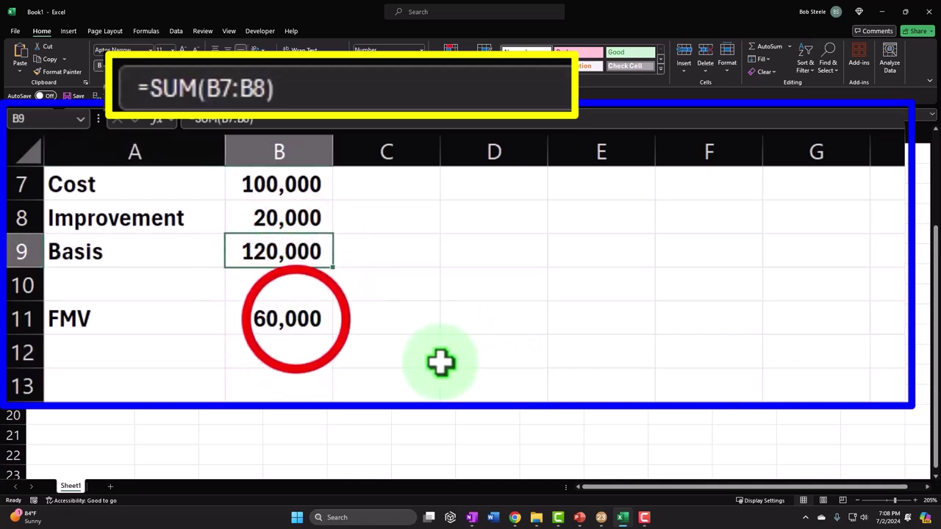
pyautogui.click(301, 320)
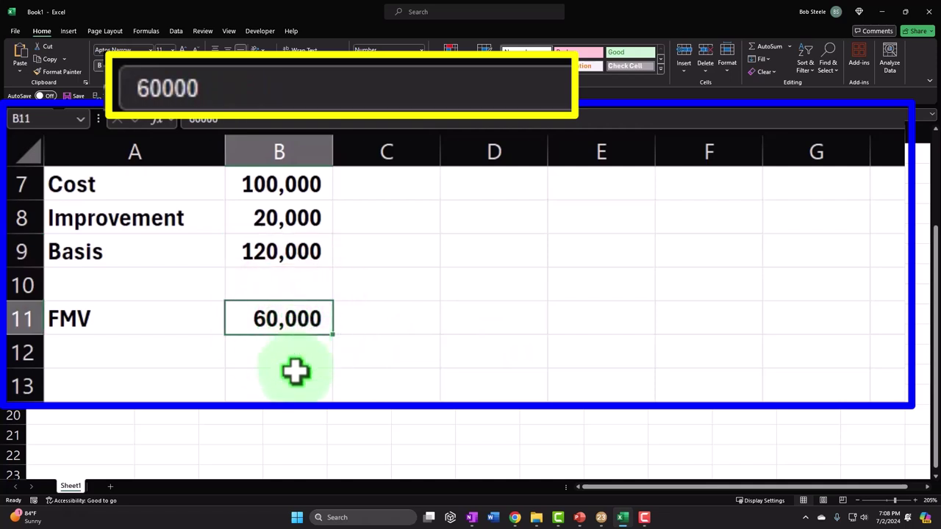
pyautogui.write('20000')
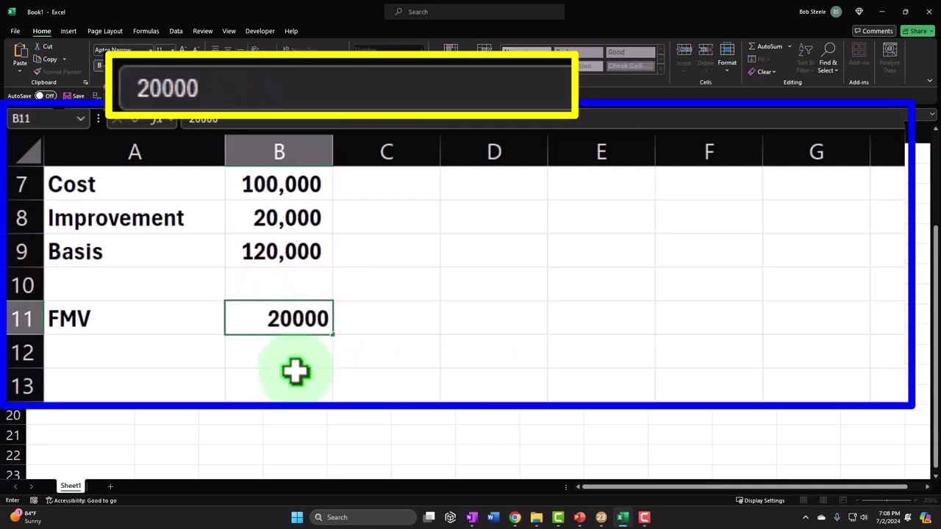
pyautogui.press('Return')
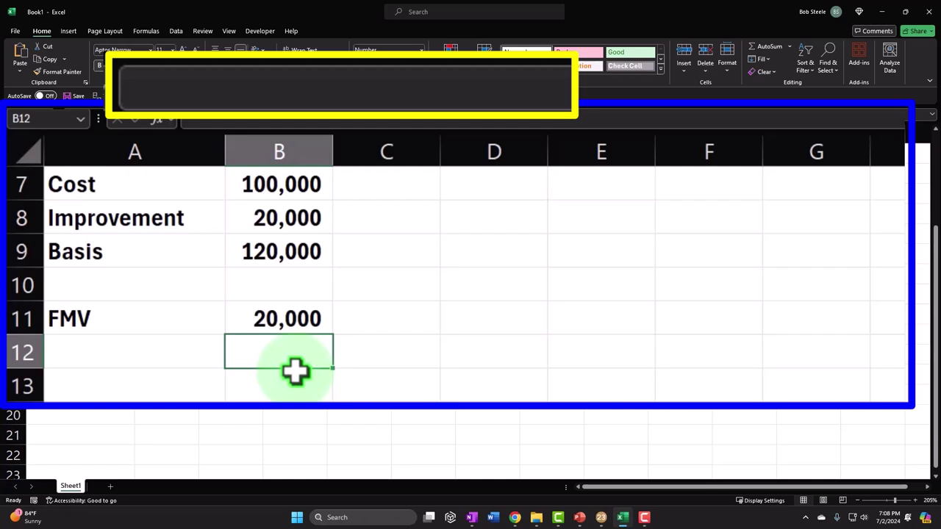
pyautogui.press('Up')
pyautogui.write('200000')
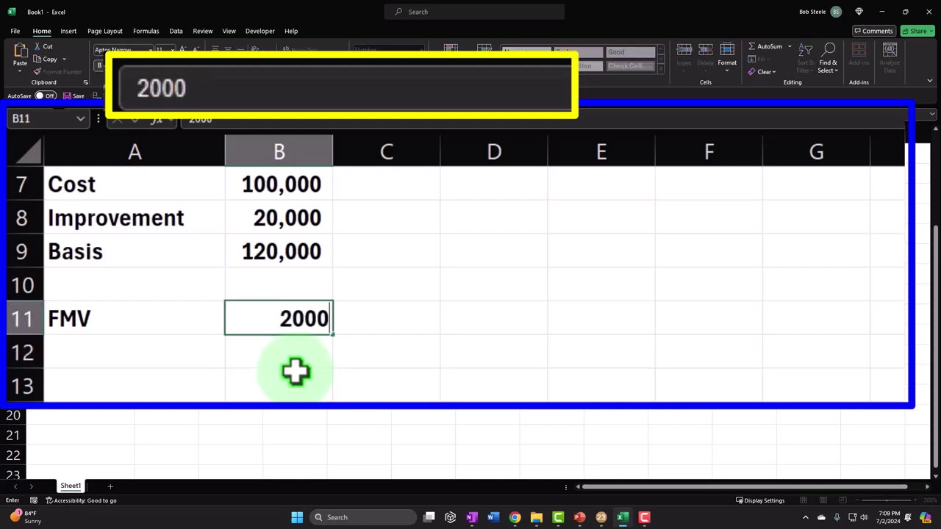
pyautogui.press('Return')
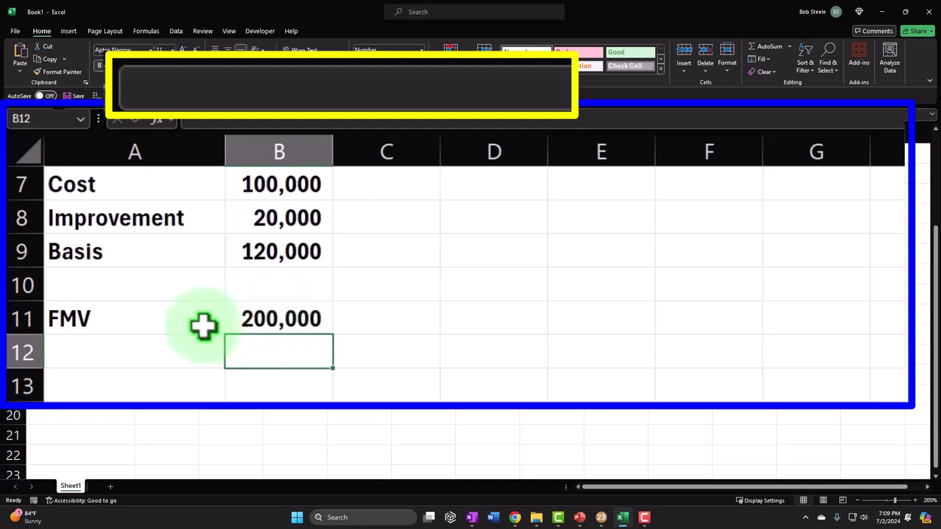
pyautogui.moveTo(197, 326); pyautogui.dragTo(248, 311)
pyautogui.press('Delete')
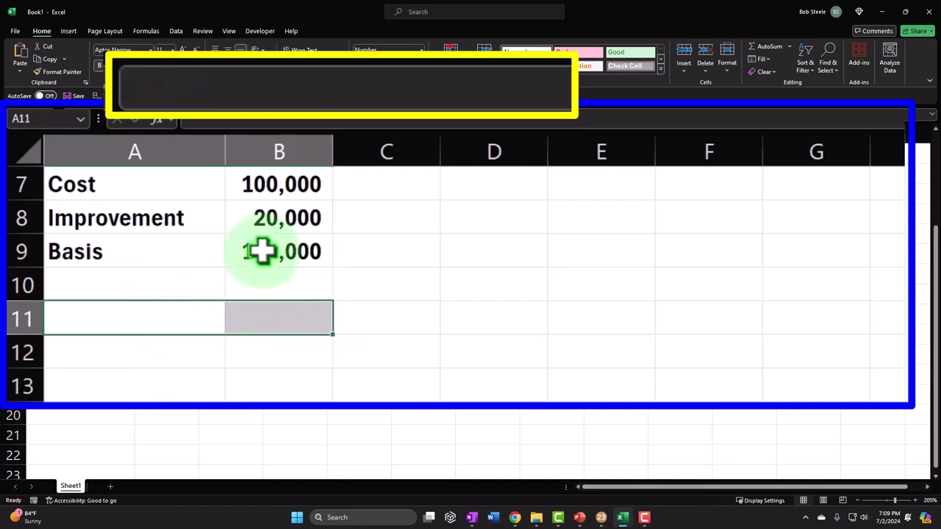
# - Enter 90,000 in cell E7
pyautogui.click(503, 189)
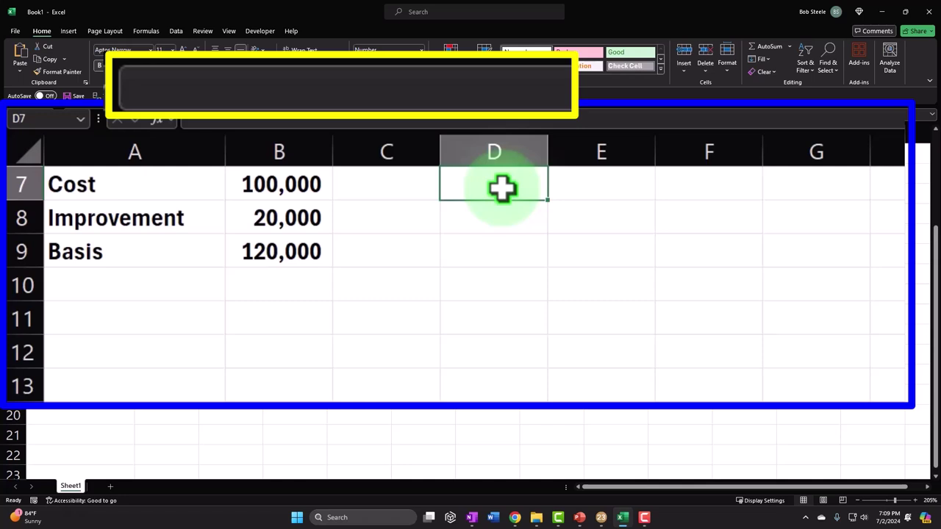
pyautogui.press('Left')
pyautogui.press('Down')
pyautogui.press('Down')
pyautogui.press('Left')
pyautogui.press('Right')
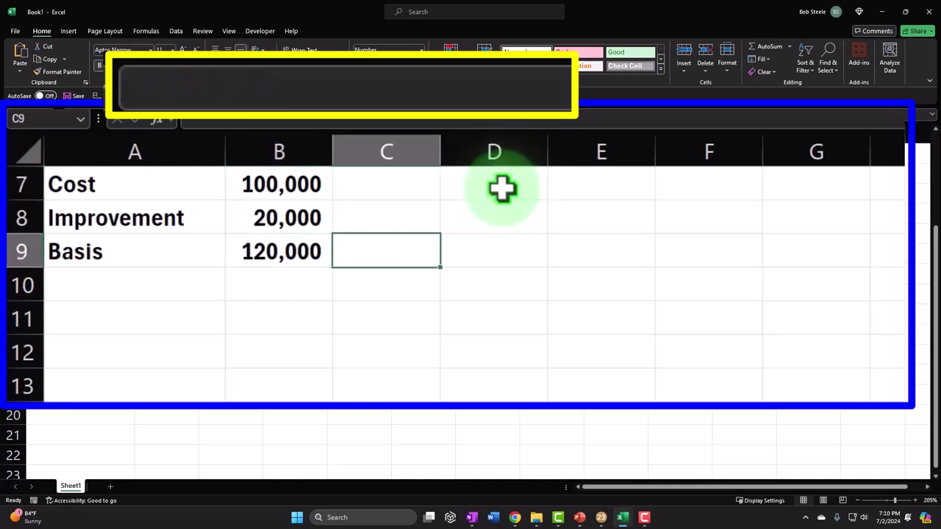
pyautogui.press('Right')
pyautogui.press('Right')
pyautogui.press('Up')
pyautogui.press('Up')
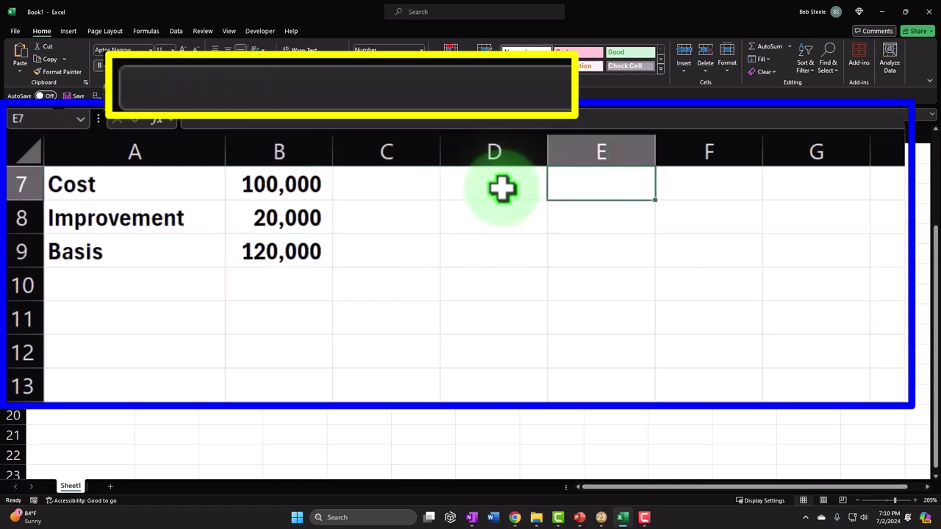
pyautogui.write('9000')
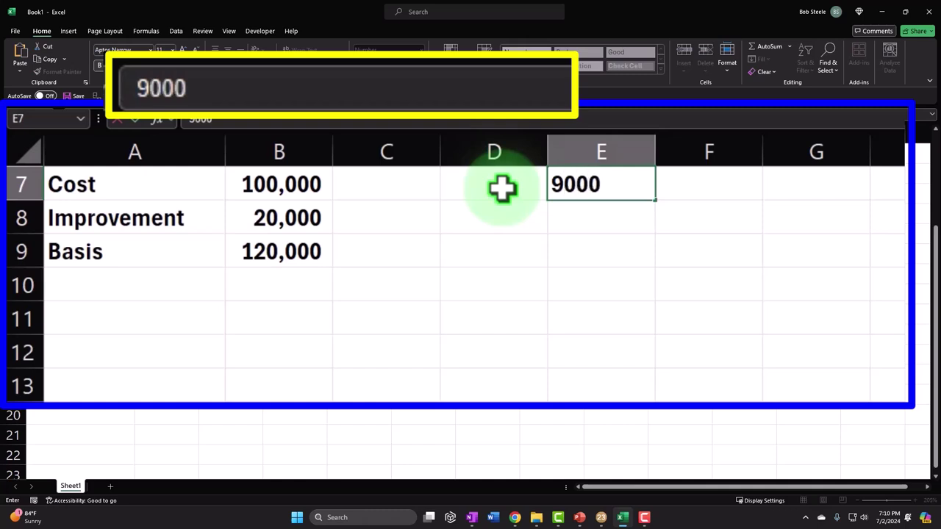
pyautogui.press('Return')
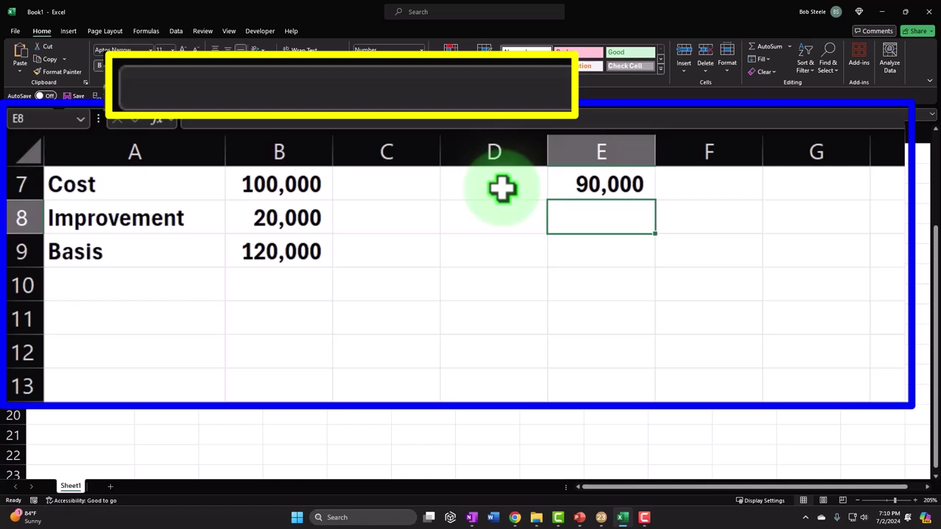
# - Replace the entry in E7 with the label Building and enter 70,000 beside it in F7
pyautogui.press('Up')
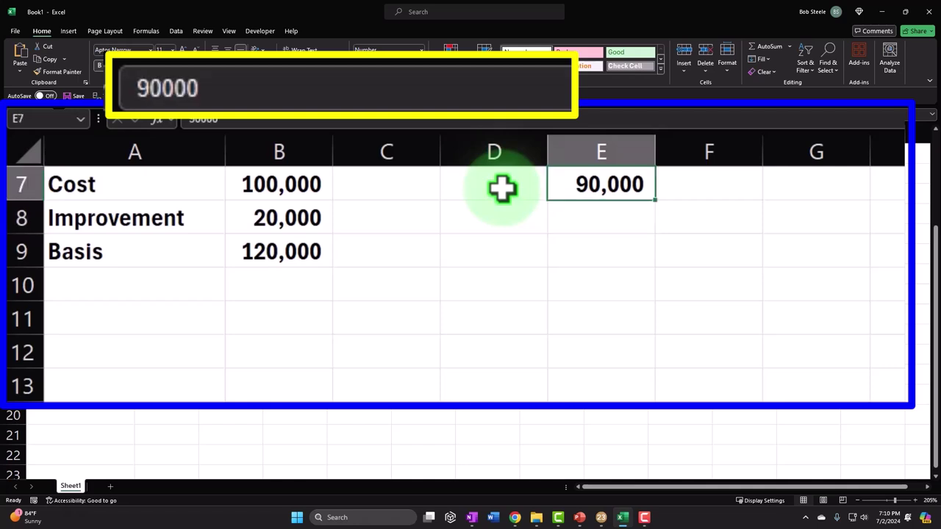
pyautogui.write('Building')
pyautogui.press('Tab')
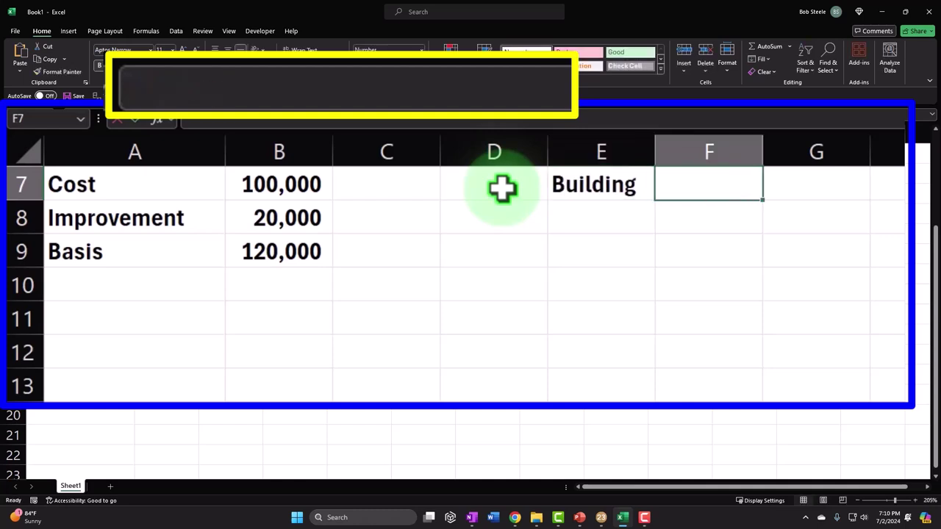
pyautogui.write('70000')
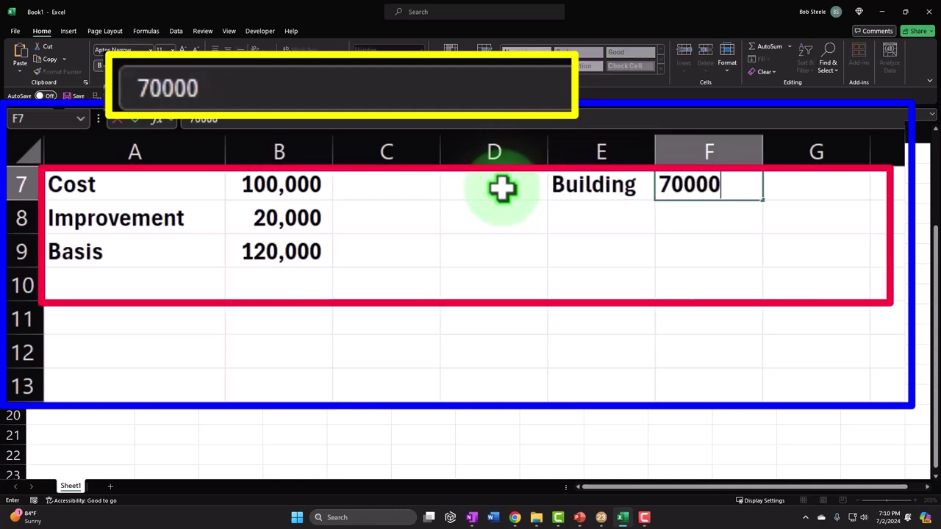
pyautogui.press('Return')
# - Add a Land row with an amount of 20,000 directly below Building
pyautogui.write('Land')
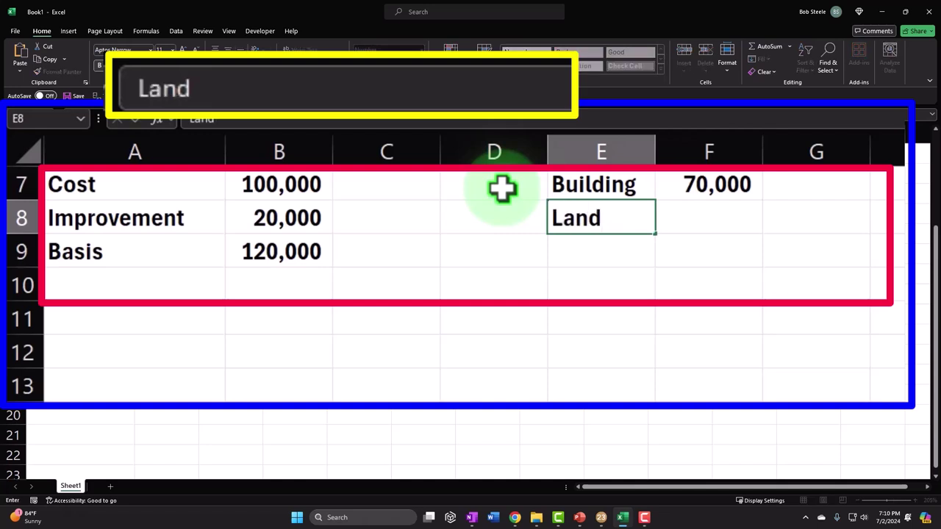
pyautogui.press('Tab')
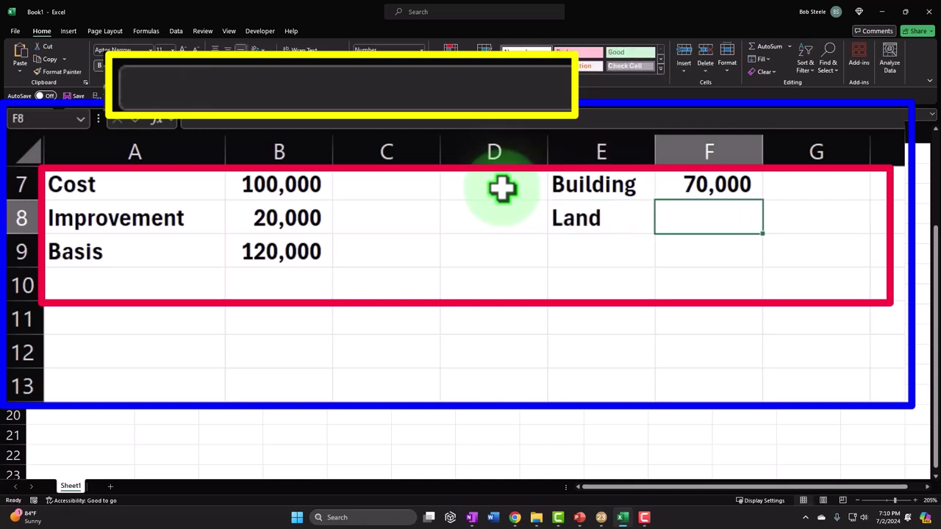
pyautogui.write('20000')
pyautogui.press('Return')
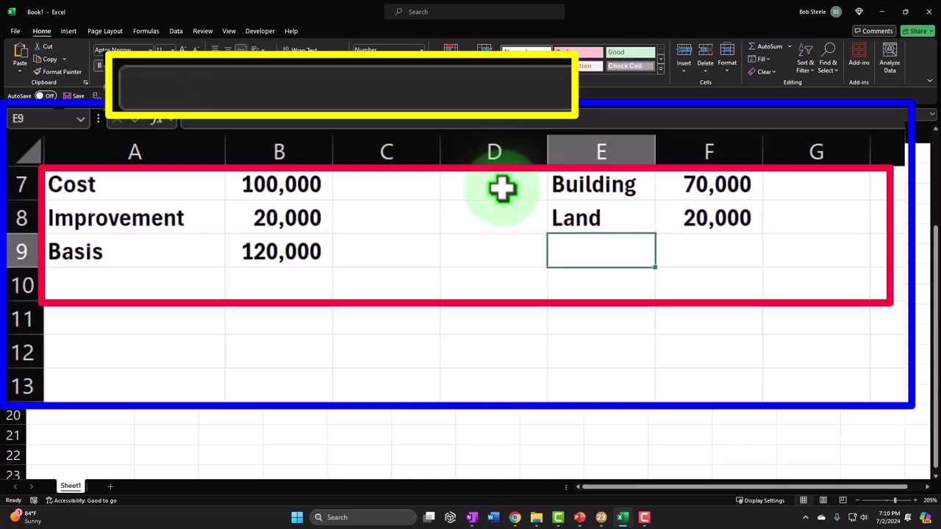
# - Add a Total row in row 9 below Land, summing the building and land values F7:F8 in F9
pyautogui.write('Total')
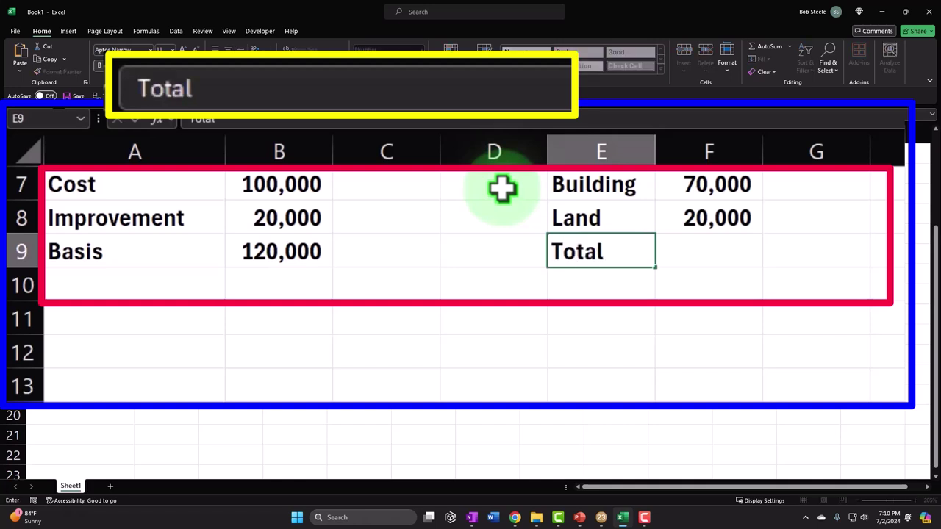
pyautogui.press('Tab')
pyautogui.write('=sum(')
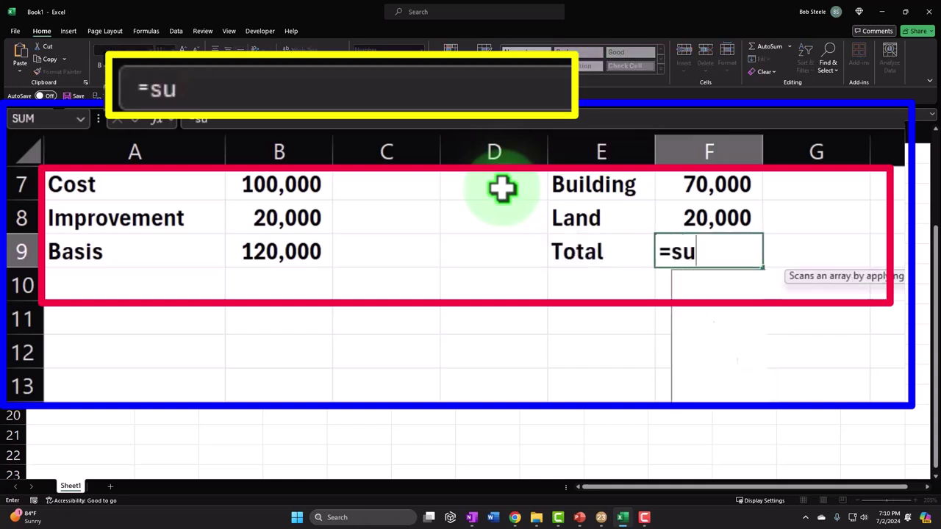
pyautogui.press('Up')
pyautogui.hotkey('shift', 'Up')
pyautogui.press('Return')
# - Calculate the building's share of the total in G7 with =F7/F9 and format it as a percentage
pyautogui.press('Right')
pyautogui.press('Right')
pyautogui.press('Up')
pyautogui.press('Up')
pyautogui.press('Up')
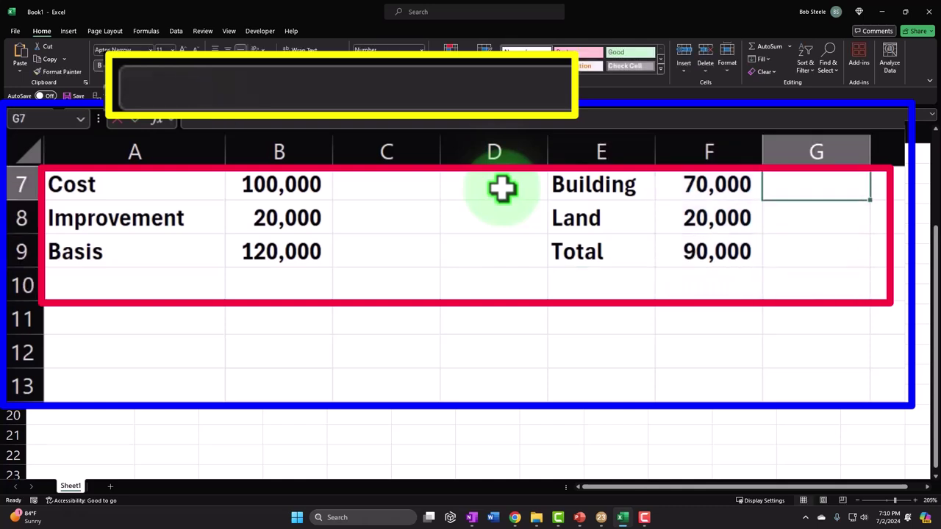
pyautogui.write('=')
pyautogui.press('Left')
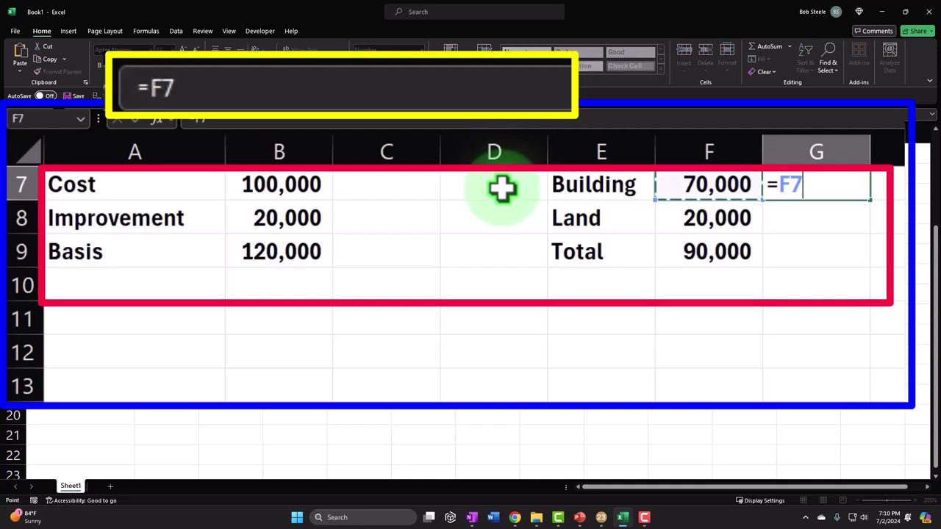
pyautogui.write('/')
pyautogui.press('Down')
pyautogui.press('Down')
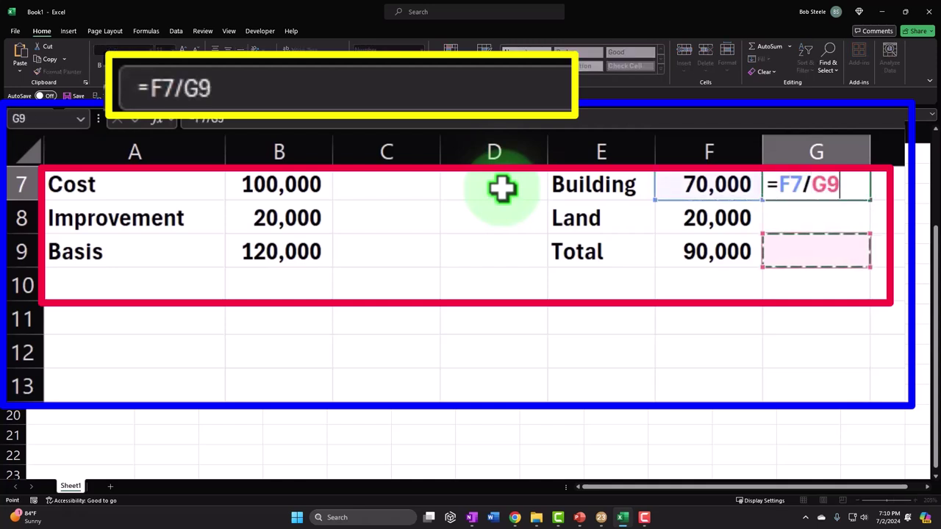
pyautogui.press('Left')
pyautogui.press('Return')
pyautogui.press('Up')
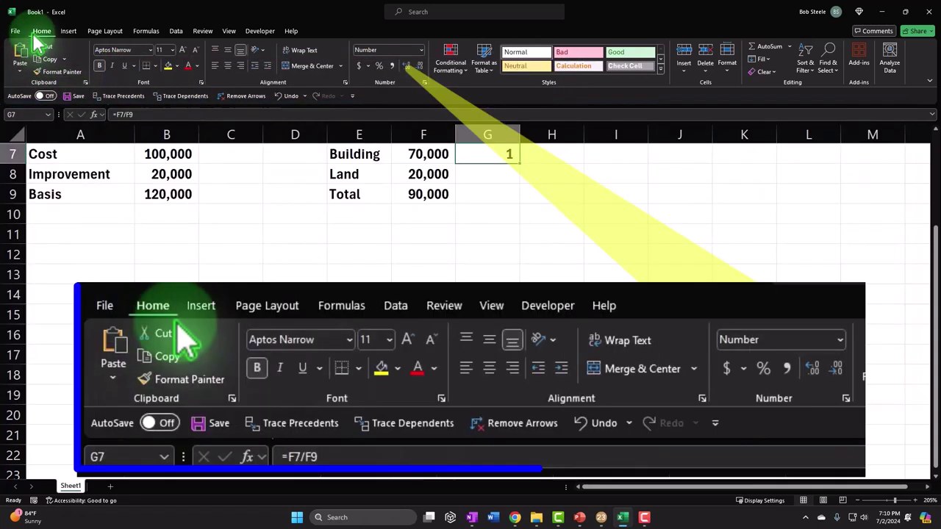
pyautogui.click(379, 65)
# - Calculate the land's share of the total in G8 with =F8/F9 and format it as a percentage
pyautogui.press('Down')
pyautogui.write('=')
pyautogui.press('Left')
pyautogui.write('/')
pyautogui.press('Down')
pyautogui.press('Left')
pyautogui.press('Return')
pyautogui.press('Up')
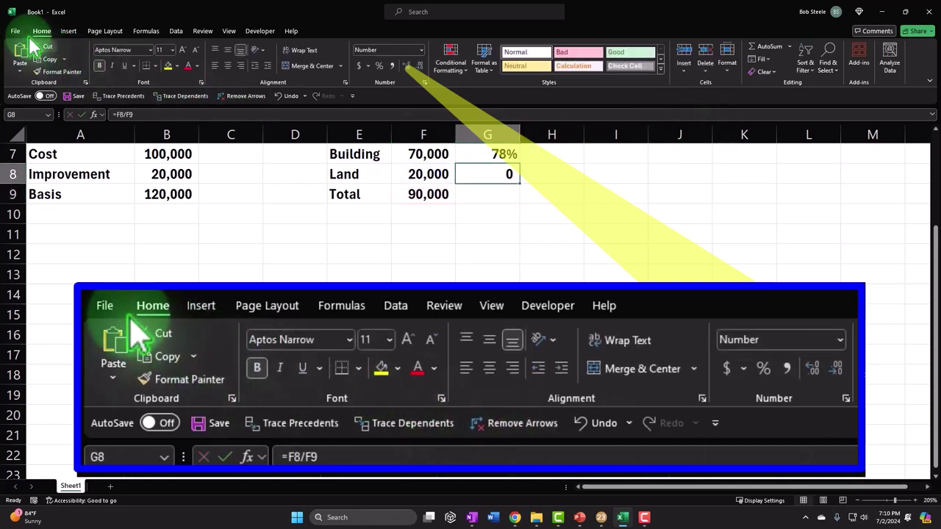
pyautogui.click(380, 66)
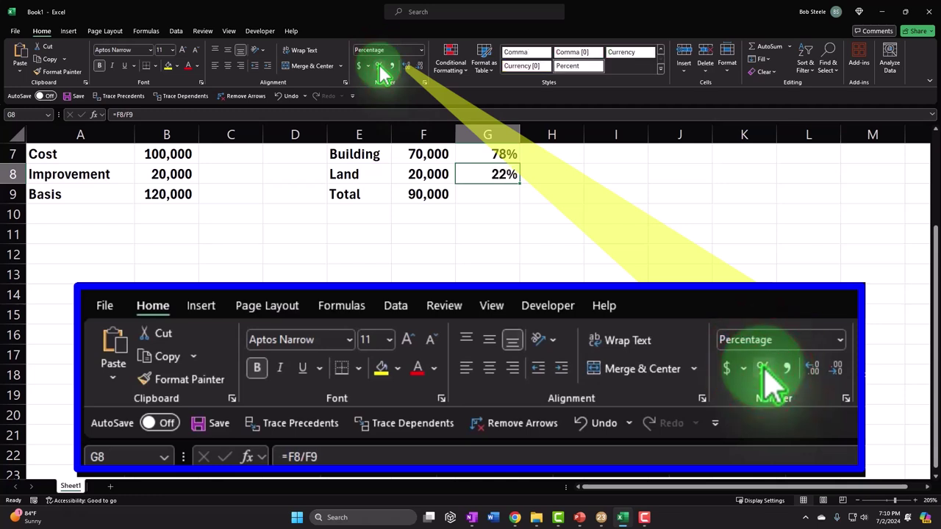
# - Sum the two shares G7:G8 in G9 and format the result as a percentage
pyautogui.press('Down')
pyautogui.press('Left')
pyautogui.press('Right')
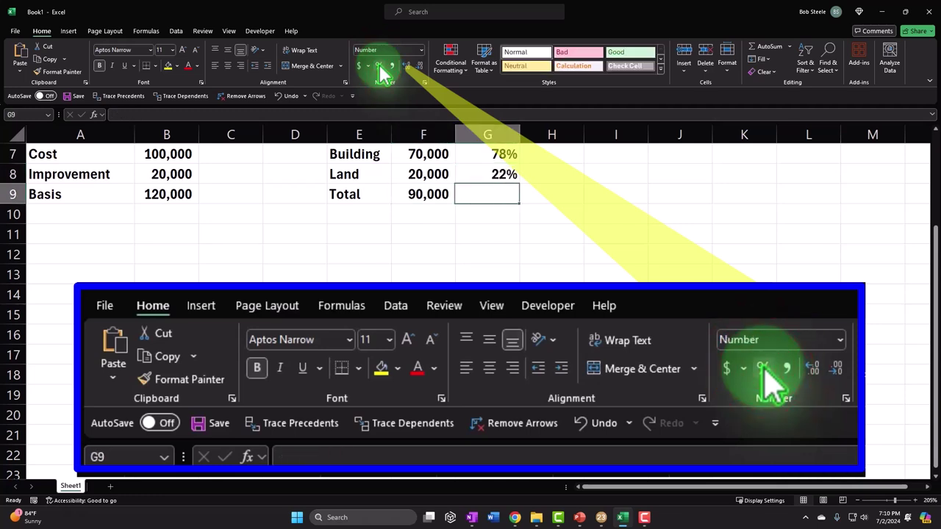
pyautogui.write('=sum(')
pyautogui.press('Up')
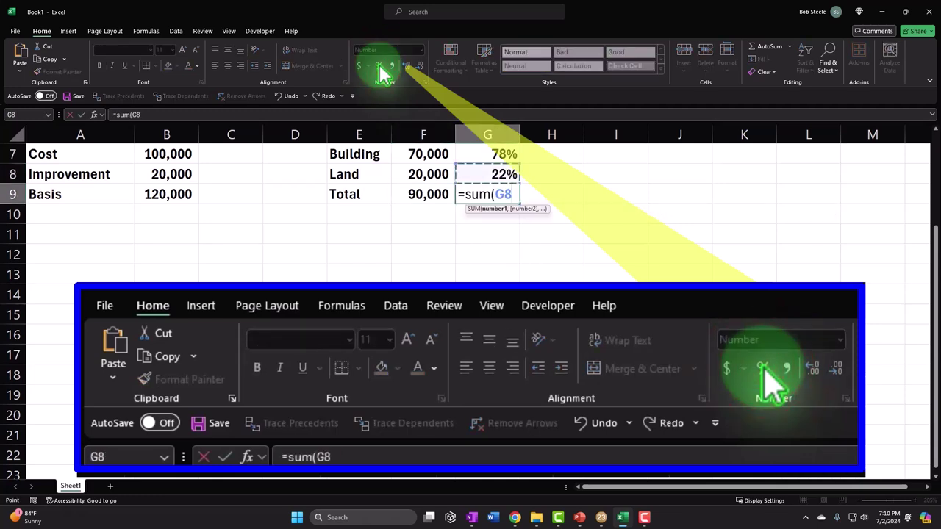
pyautogui.hotkey('shift', 'Up')
pyautogui.press('Return')
pyautogui.press('Up')
pyautogui.click(380, 66)
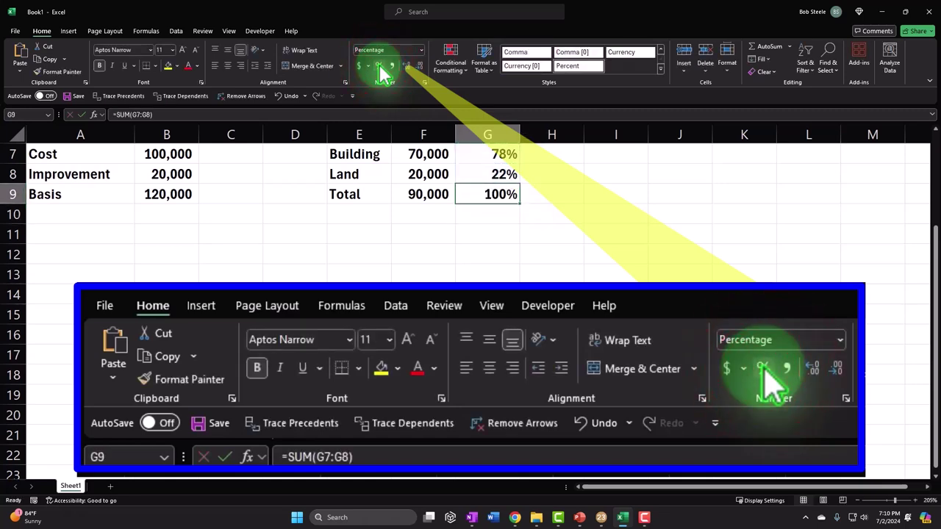
# - Enter the label Building in cell A11, leaving a blank row below the Basis row
pyautogui.press('Down')
pyautogui.press('Down')
pyautogui.press('Left')
pyautogui.press('Left')
pyautogui.press('Left')
pyautogui.press('Left')
pyautogui.press('Left')
pyautogui.press('Left')
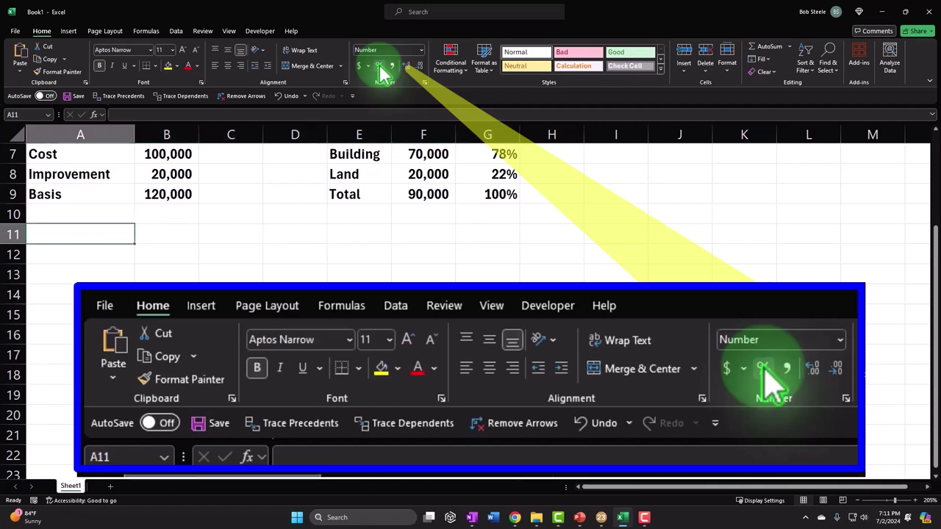
pyautogui.write('Land')
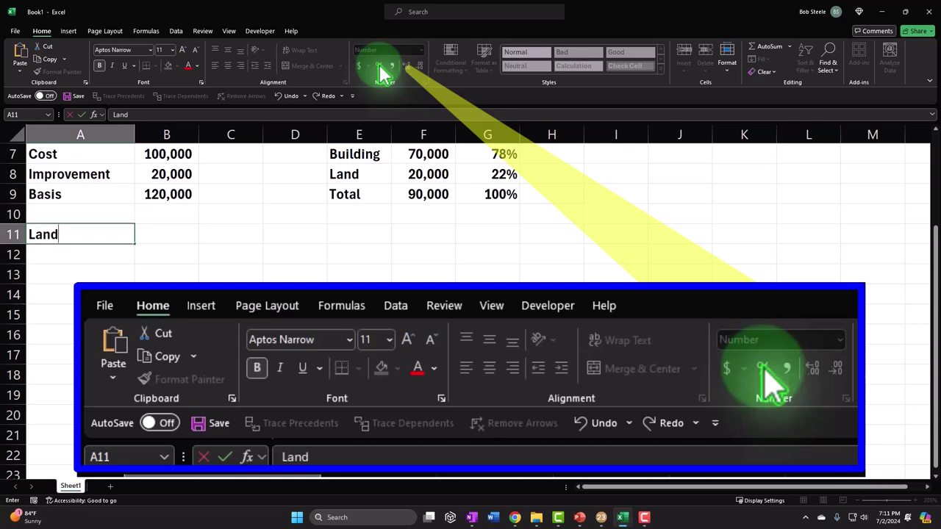
pyautogui.press('BackSpace')
pyautogui.press('BackSpace')
pyautogui.press('BackSpace')
pyautogui.press('BackSpace')
pyautogui.write('VB')
pyautogui.press('BackSpace')
pyautogui.press('BackSpace')
pyautogui.press('BackSpace')
pyautogui.write('uilding')
pyautogui.press('Return')
# - Add the labels Land in A12 and Total in A13
pyautogui.write('Lan')
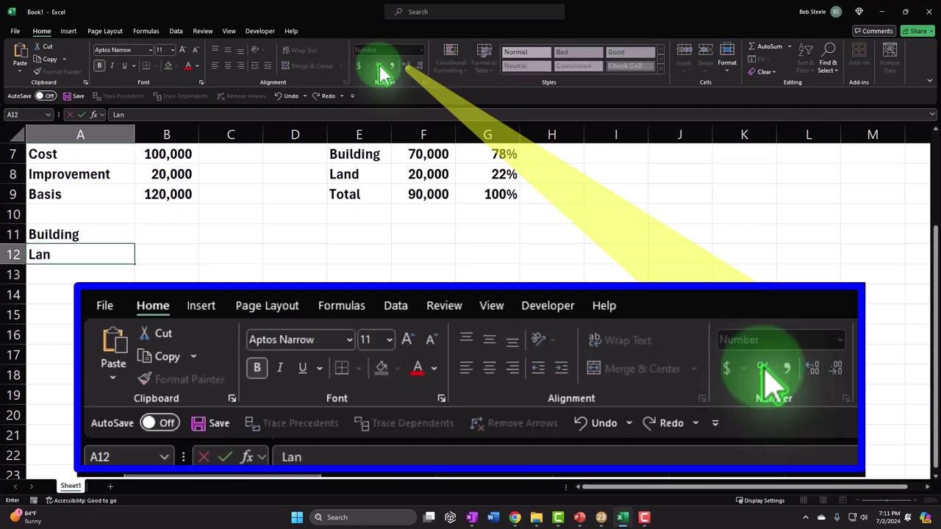
pyautogui.write('d')
pyautogui.press('Return')
pyautogui.write('Tort')
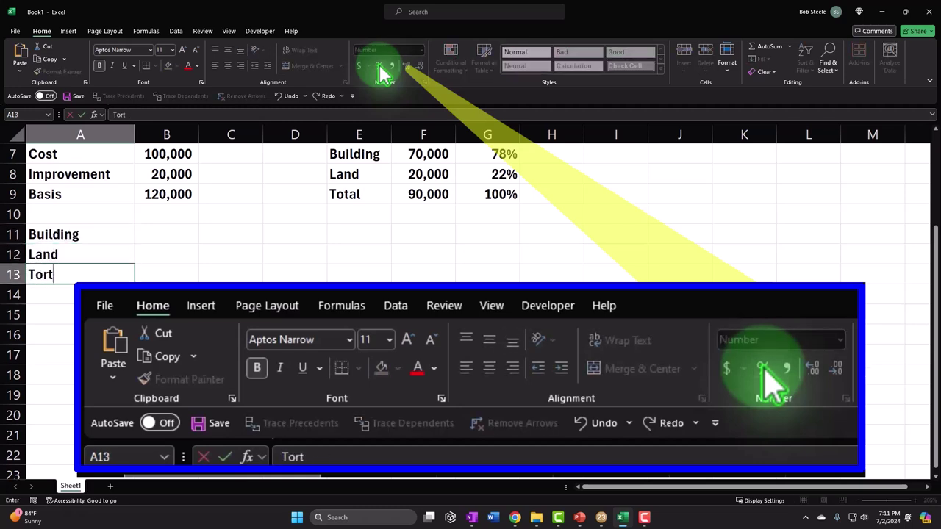
pyautogui.press('Return')
# - Allocate the basis to the building in B11 by multiplying B9 by the building percentage in G7
pyautogui.press('Right')
pyautogui.press('Up')
pyautogui.press('Up')
pyautogui.press('Up')
pyautogui.write('=')
pyautogui.press('Up')
pyautogui.press('Up')
pyautogui.write('*')
pyautogui.press('Right')
pyautogui.press('Right')
pyautogui.press('Right')
pyautogui.press('Right')
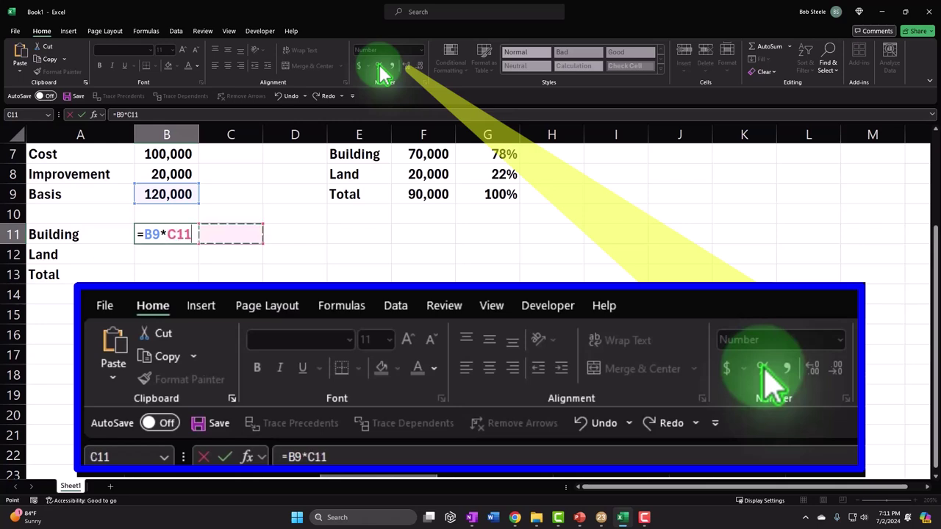
pyautogui.press('Up')
pyautogui.press('Up')
pyautogui.press('Up')
pyautogui.press('Up')
pyautogui.press('Right')
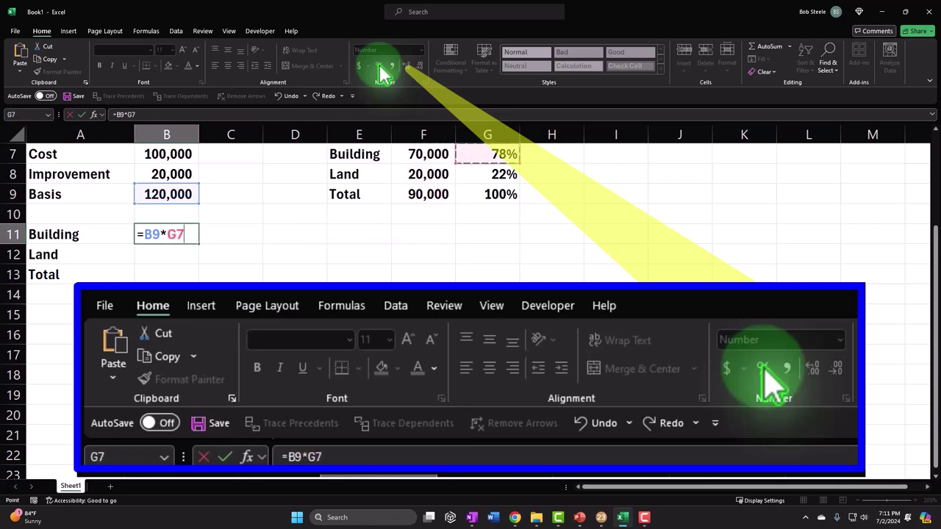
pyautogui.press('Return')
# - Allocate the basis to the land in B12 by multiplying B9 by the land percentage in G8
pyautogui.write('=')
pyautogui.press('Up')
pyautogui.press('Up')
pyautogui.press('Up')
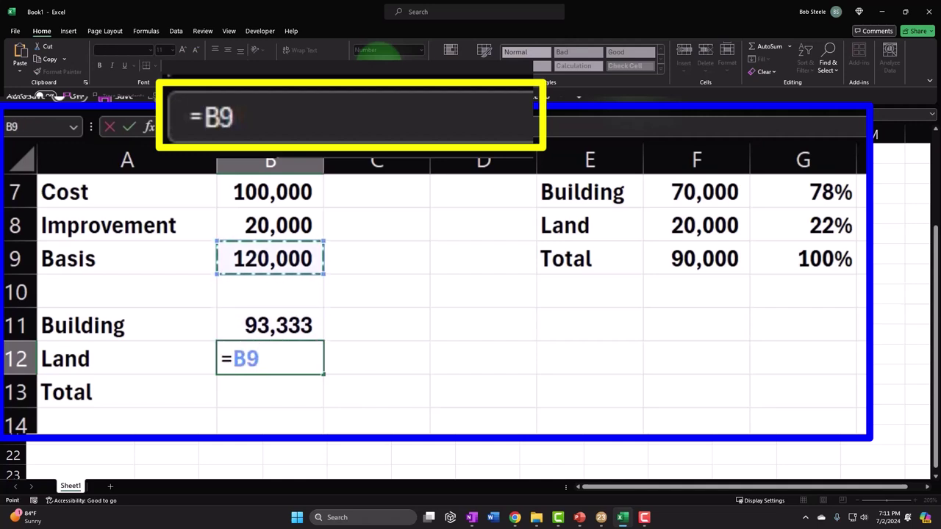
pyautogui.write('*')
pyautogui.press('Right')
pyautogui.press('Right')
pyautogui.press('Right')
pyautogui.press('Right')
pyautogui.press('Right')
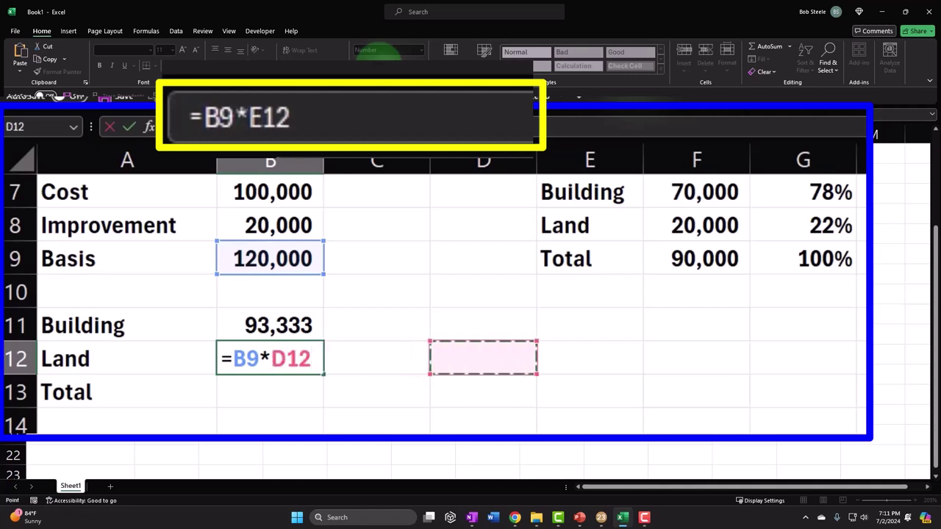
pyautogui.press('Up')
pyautogui.press('Up')
pyautogui.press('Up')
pyautogui.press('Up')
pyautogui.press('Return')
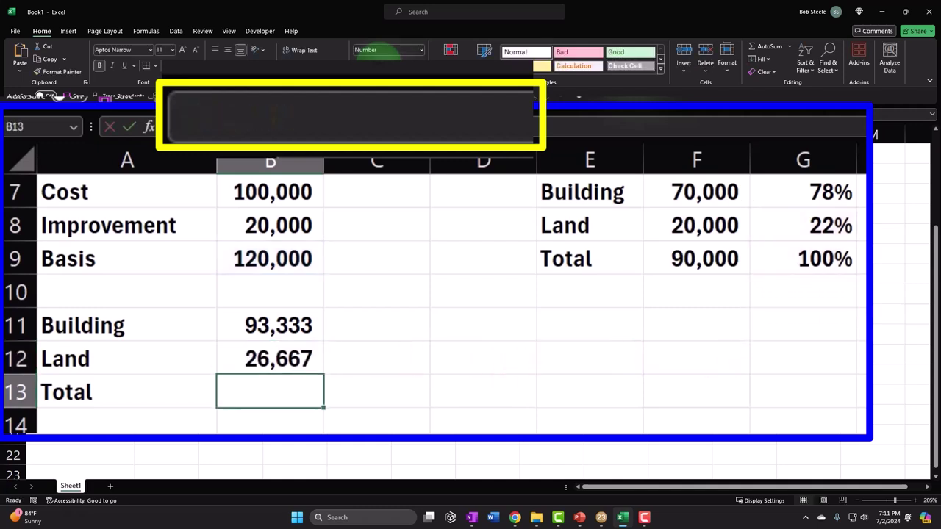
# - Sum the allocated building and land amounts B11:B12 in B13
pyautogui.write('=sum(')
pyautogui.press('Up')
pyautogui.hotkey('shift', 'Up')
pyautogui.press('Return')
pyautogui.press('Up')
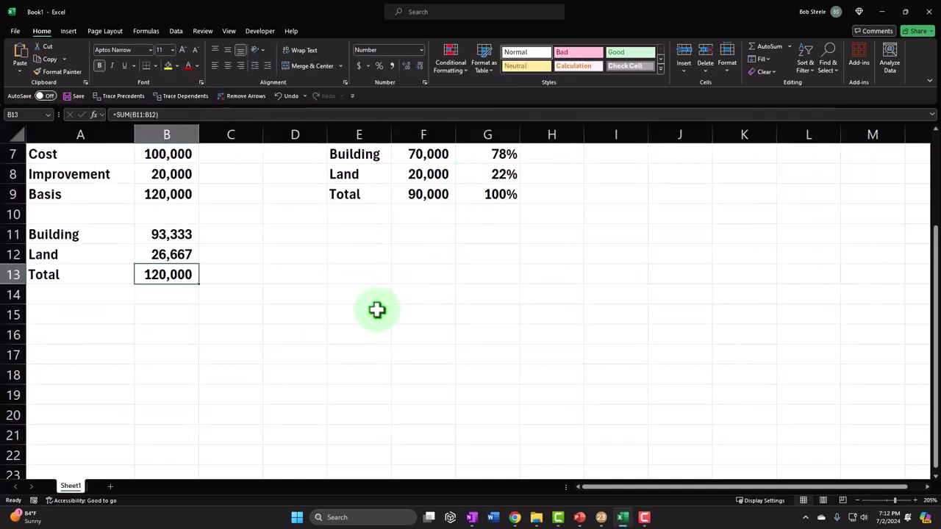
# - Switch to Lacerte Tax and open the Depreciation (4562) input screen under the deductions
pyautogui.click(601, 518)
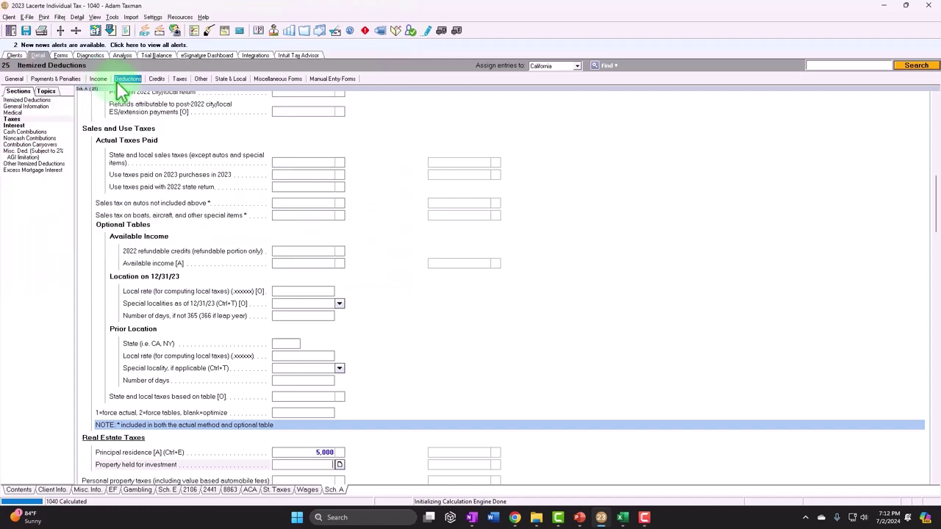
pyautogui.click(125, 80)
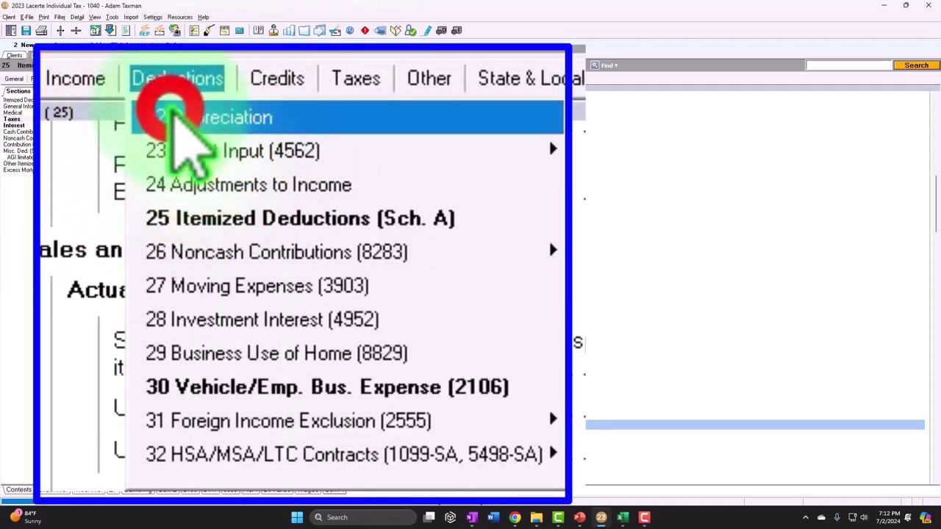
pyautogui.click(137, 90)
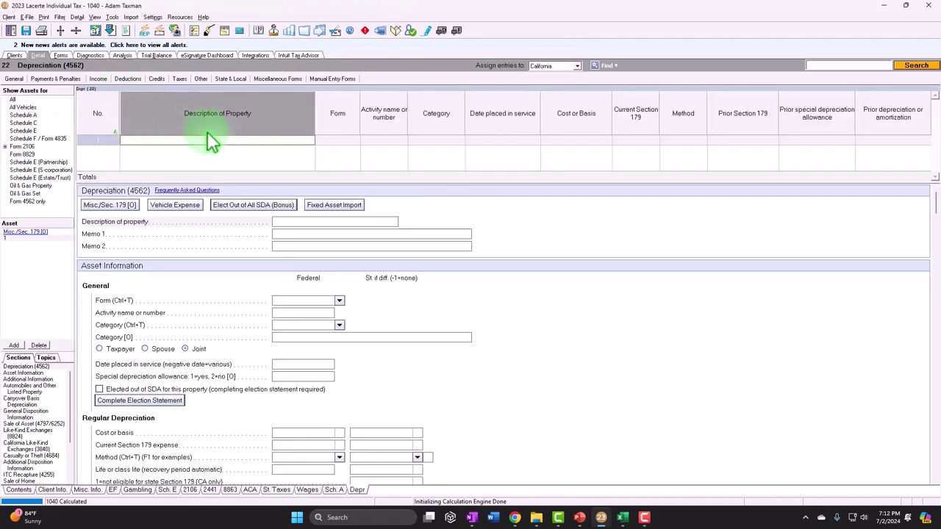
# - Describe the first depreciable asset as Building and assign it to the Schedule E (rental) form
pyautogui.write('Buil')
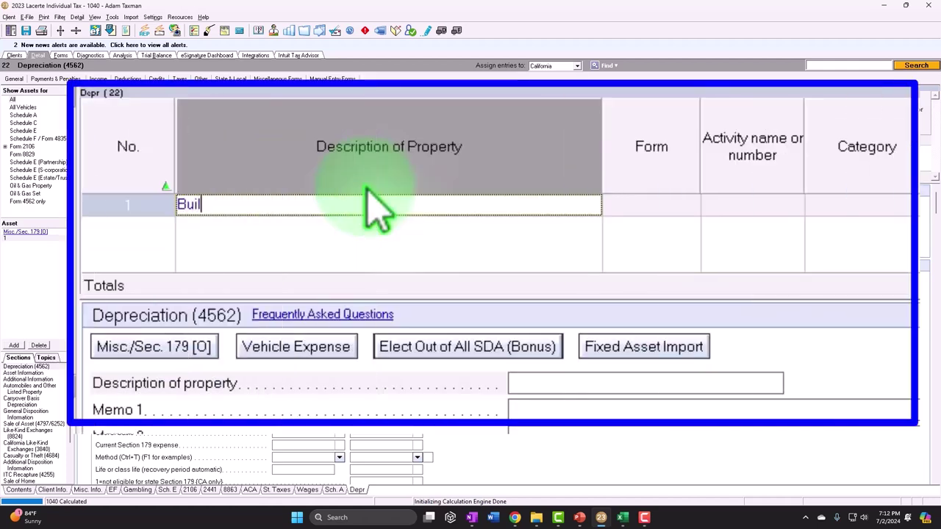
pyautogui.write('ding')
pyautogui.press('Tab')
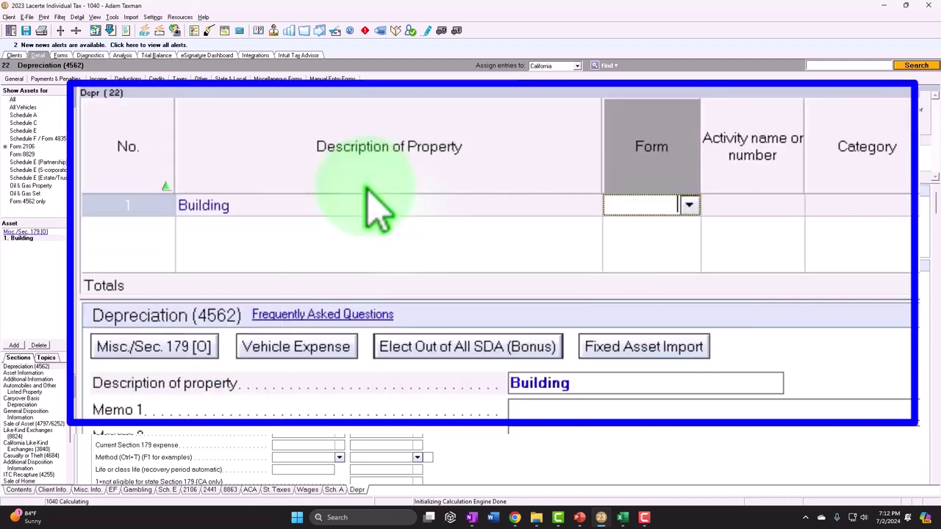
pyautogui.click(688, 206)
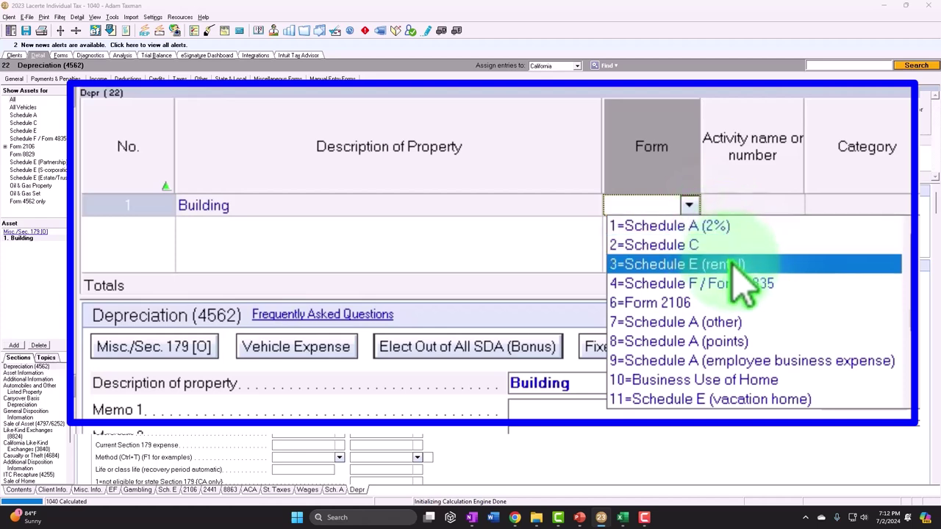
pyautogui.click(757, 266)
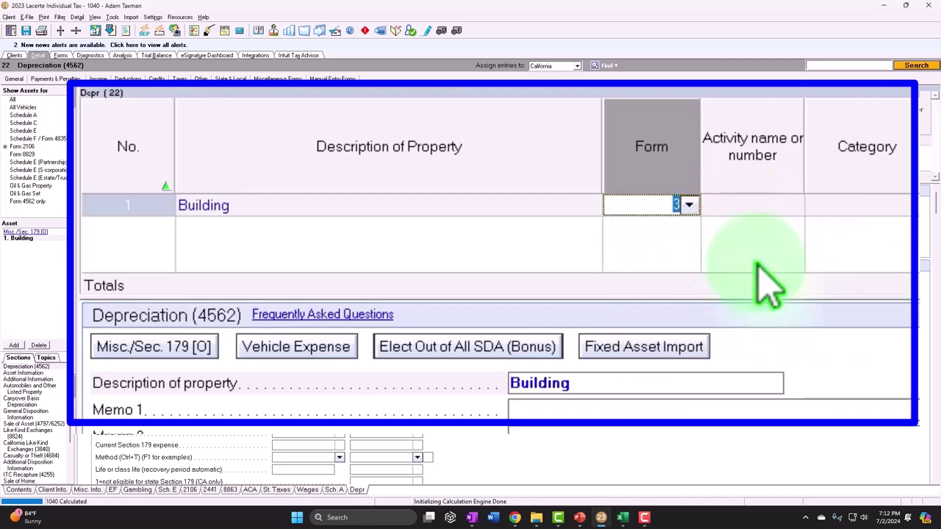
pyautogui.press('Tab')
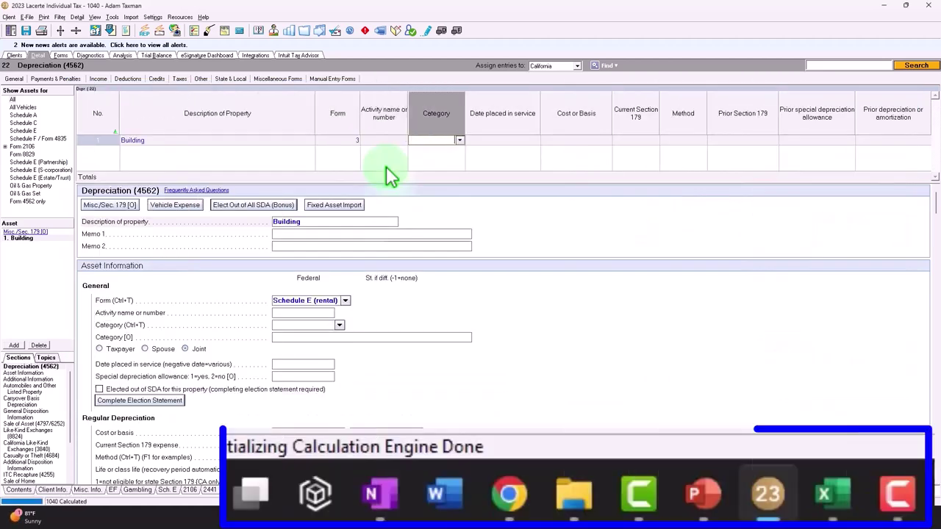
pyautogui.click(827, 494)
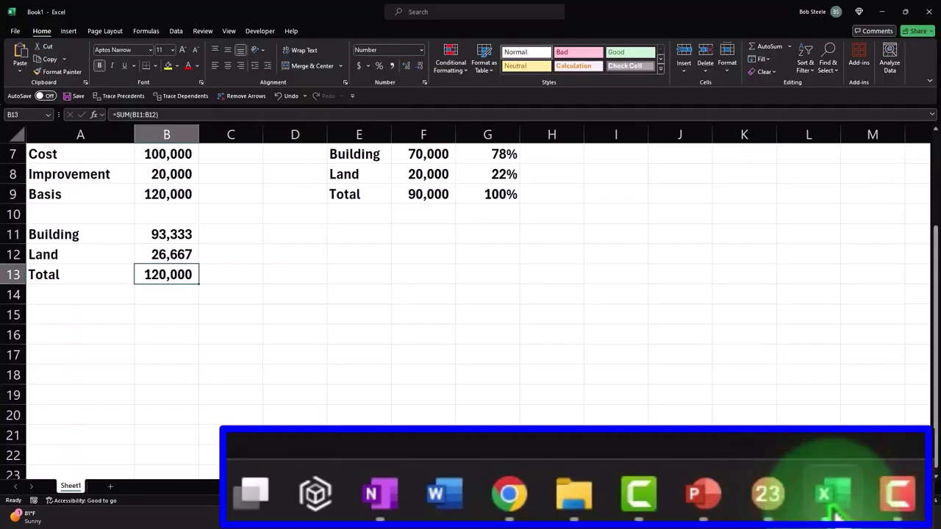
pyautogui.click(833, 511)
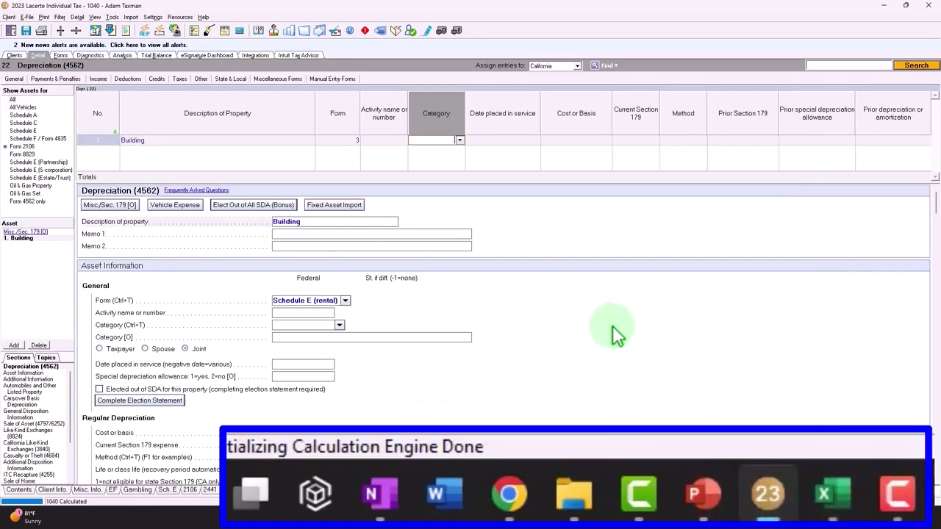
pyautogui.write('3333')
pyautogui.press('Return')
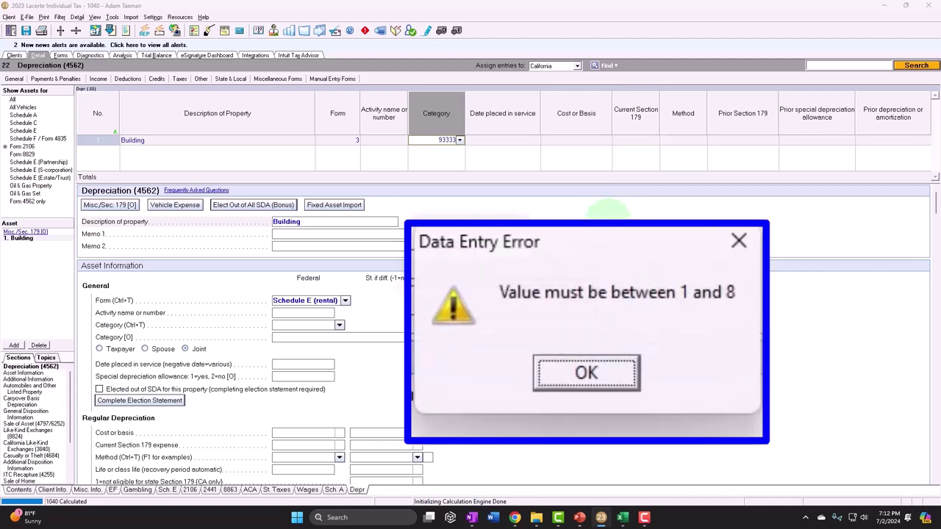
pyautogui.click(617, 386)
# - Set the asset's category to Buildings and fill in its date placed in service
pyautogui.click(460, 140)
pyautogui.click(537, 336)
pyautogui.press('Tab')
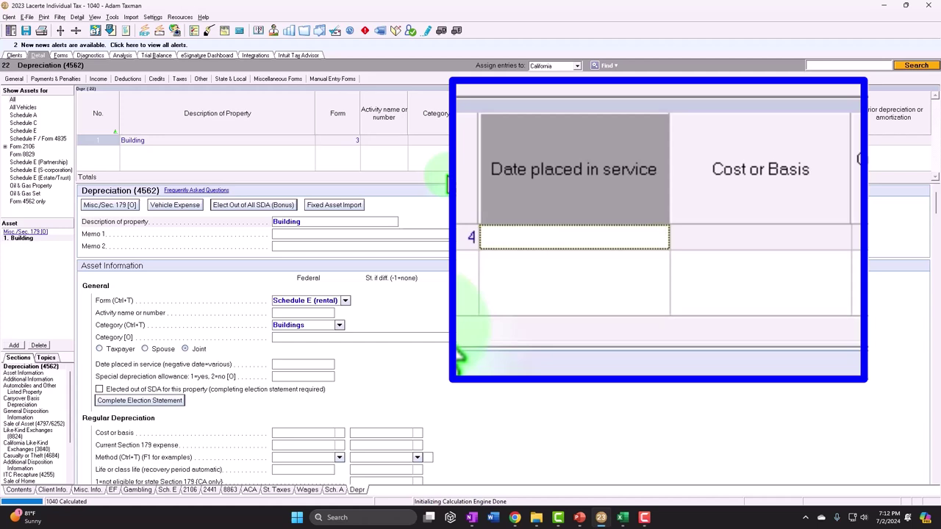
pyautogui.write('033')
pyautogui.write('01')
pyautogui.write('2')
pyautogui.write('3')
pyautogui.press('Tab')
# - Look up the allocated building amount in the Excel workbook and enter 93,333 as the Building asset's cost or basis in Lacerte
pyautogui.click(624, 516)
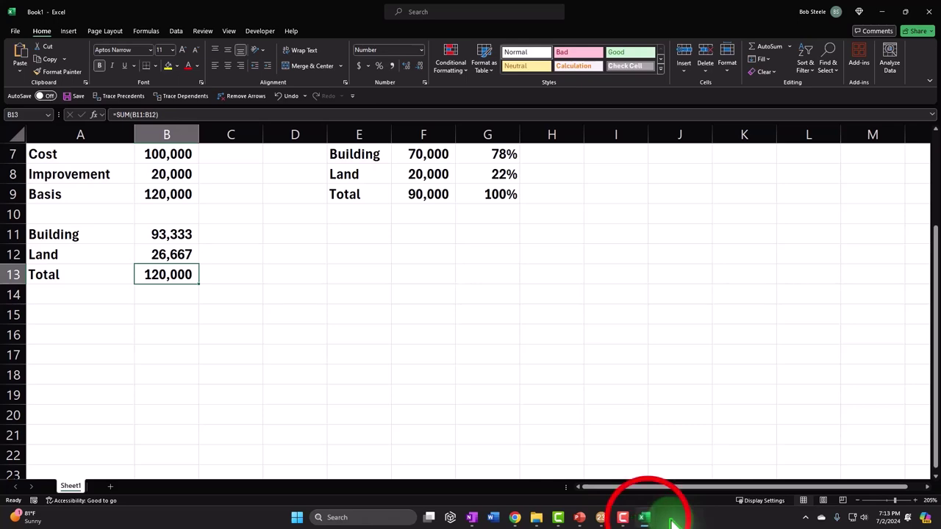
pyautogui.click(644, 517)
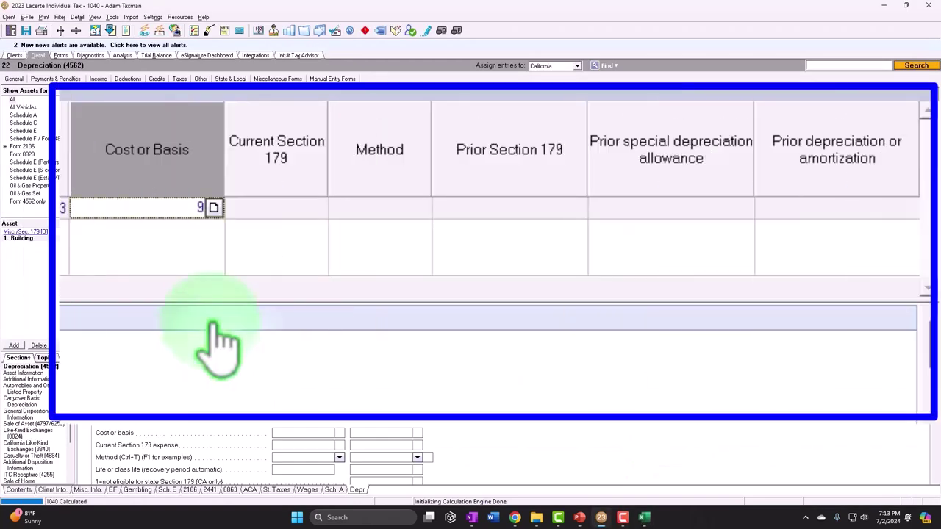
pyautogui.write('93333')
pyautogui.press('Tab')
pyautogui.press('Tab')
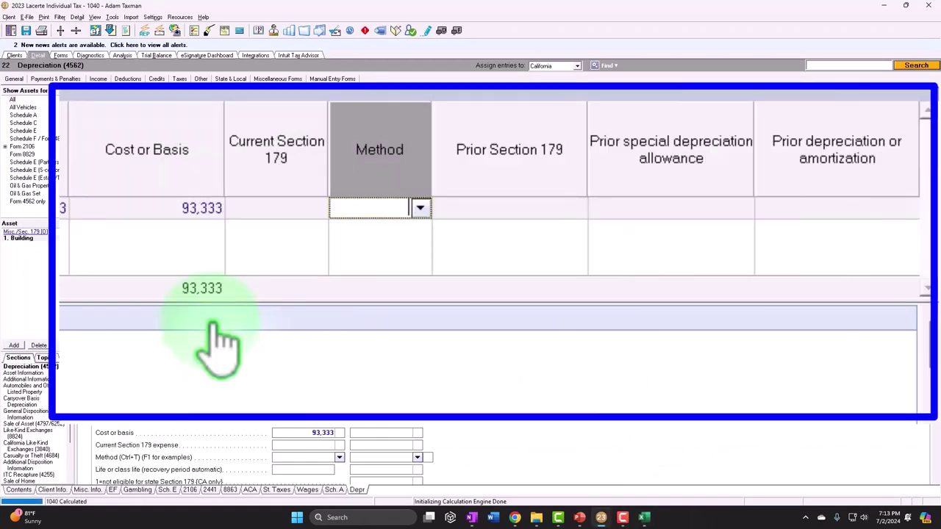
# - Set the Building asset's depreciation method to 85=MACRS 27.5-year SL Residential Rental Building
pyautogui.click(423, 212)
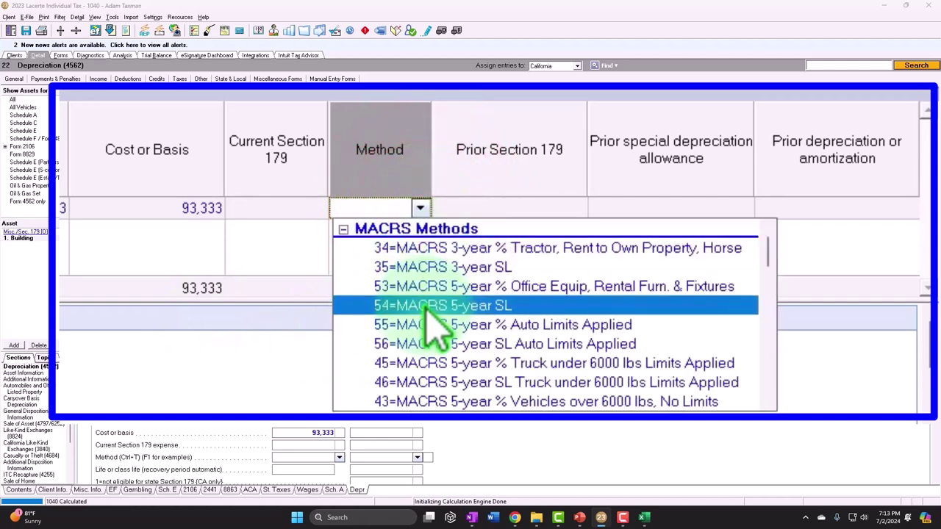
pyautogui.scroll(-3, 431, 326)
pyautogui.scroll(-2, 438, 328)
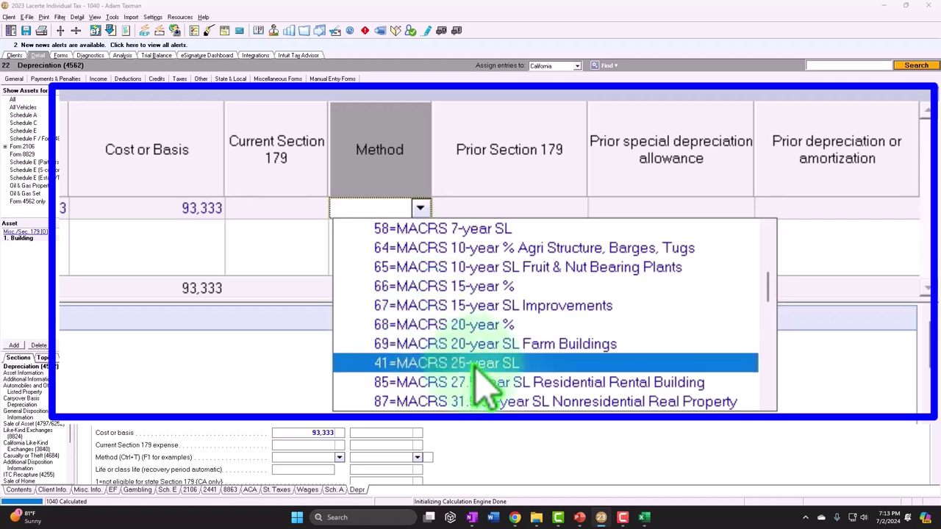
pyautogui.click(498, 337)
pyautogui.press('Tab')
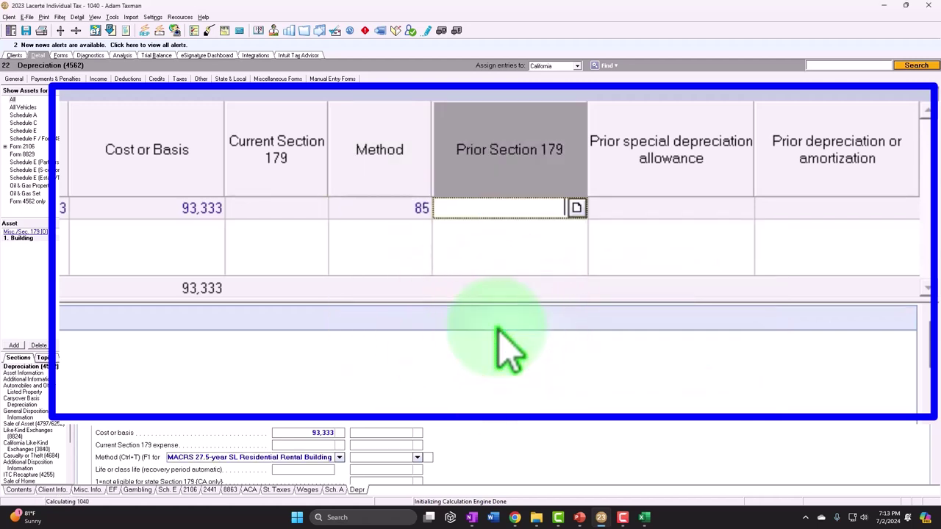
pyautogui.press('Tab')
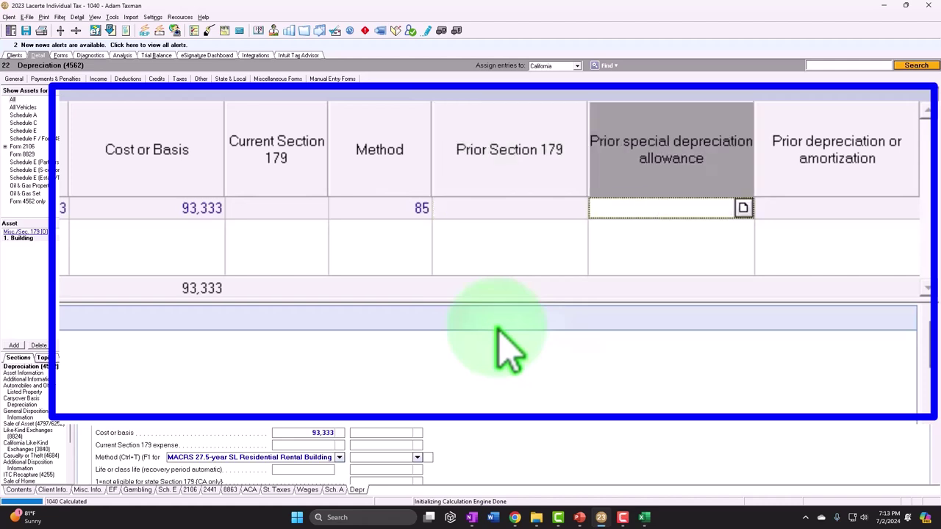
pyautogui.press('Tab')
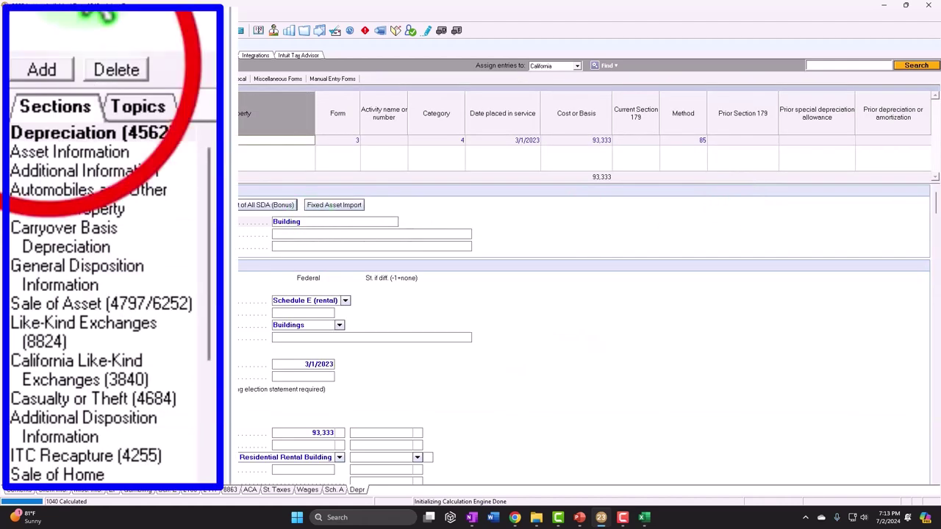
# - Add a second depreciation asset described as Land and assign it to the Schedule E (rental) form
pyautogui.click(44, 70)
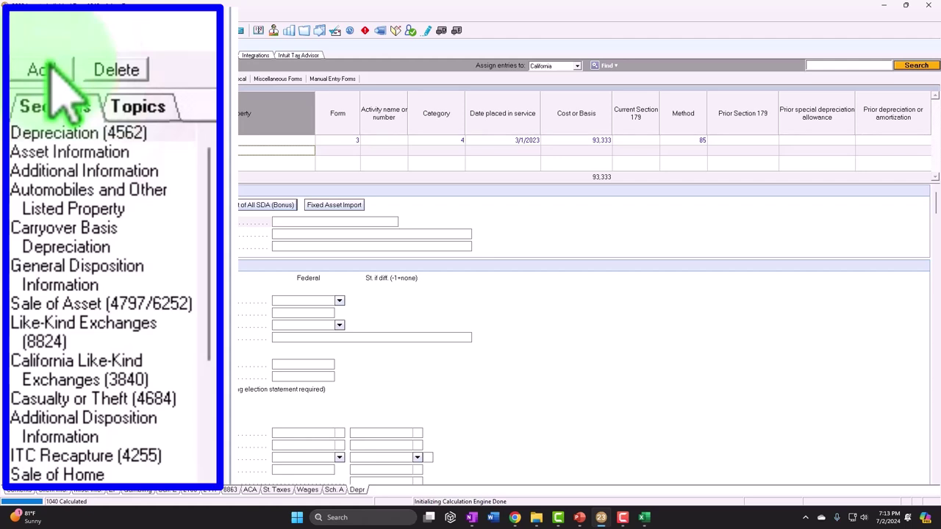
pyautogui.write('Land')
pyautogui.press('Tab')
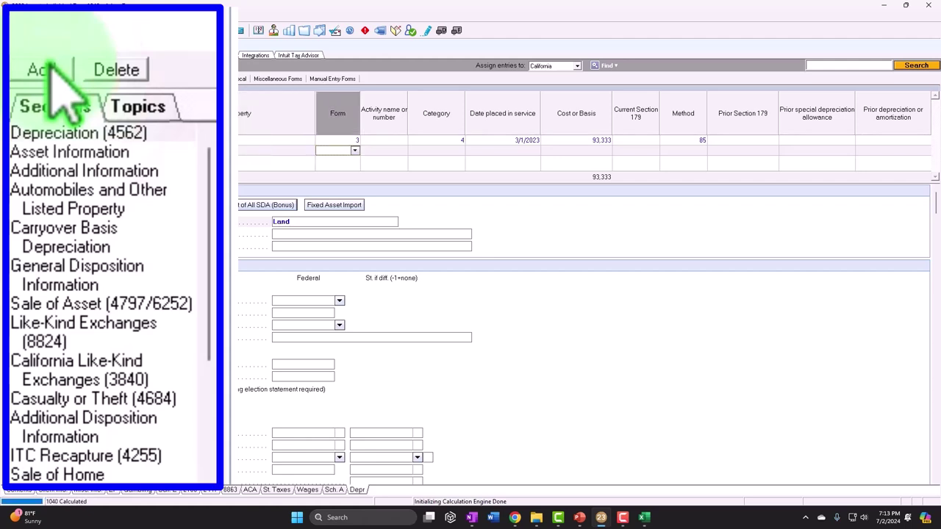
pyautogui.write('3')
pyautogui.press('Tab')
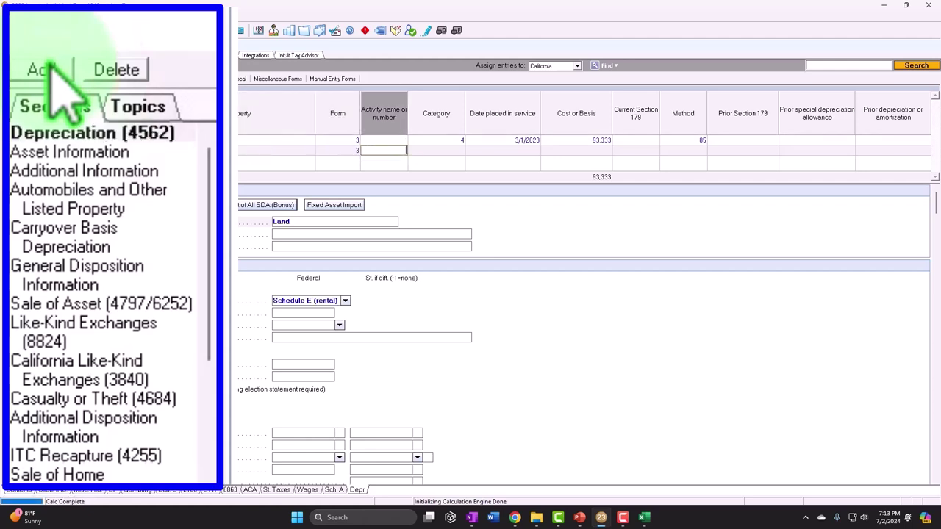
# - Set the Land asset's category to 6=Land and its date placed in service to 3/1/2023
pyautogui.press('Tab')
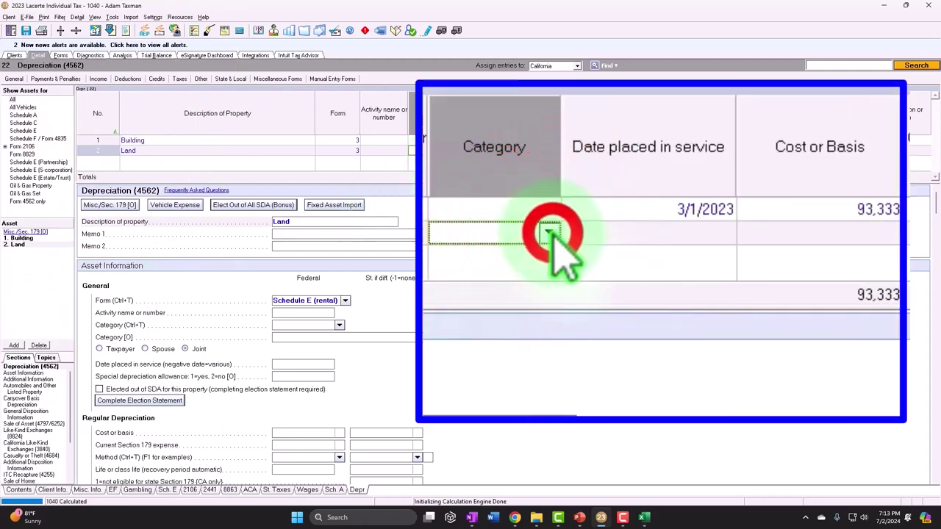
pyautogui.click(412, 150)
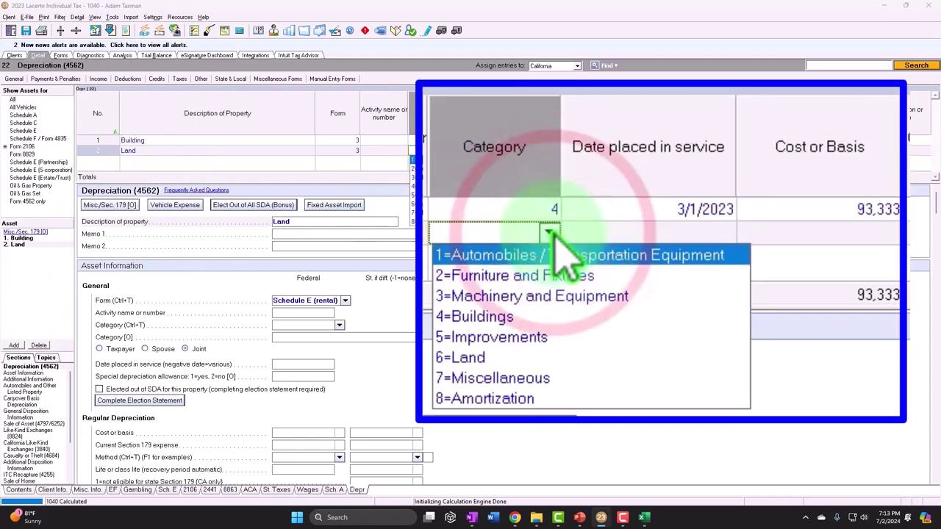
pyautogui.click(544, 358)
pyautogui.press('Tab')
pyautogui.write('030123')
pyautogui.press('Tab')
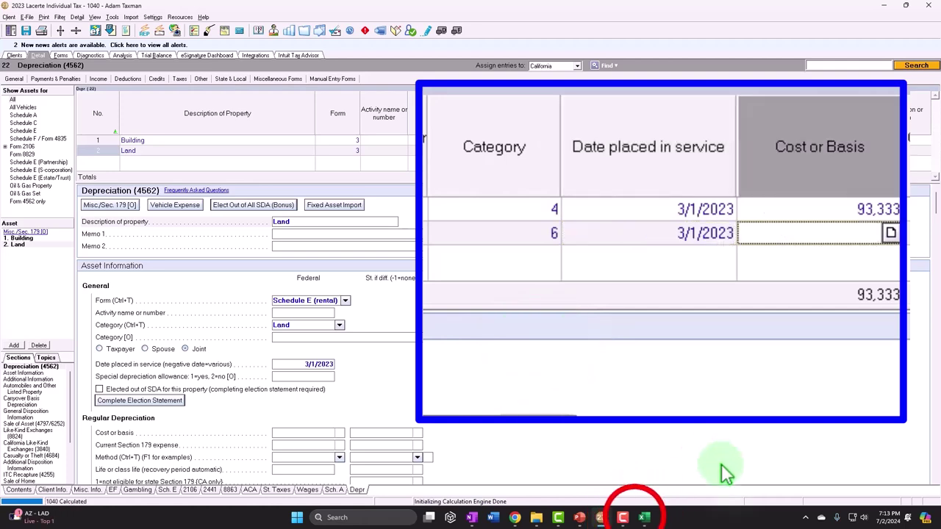
# - Look up the allocated land amount in the Excel workbook and enter 26,667 as the Land asset's cost or basis in Lacerte
pyautogui.click(641, 518)
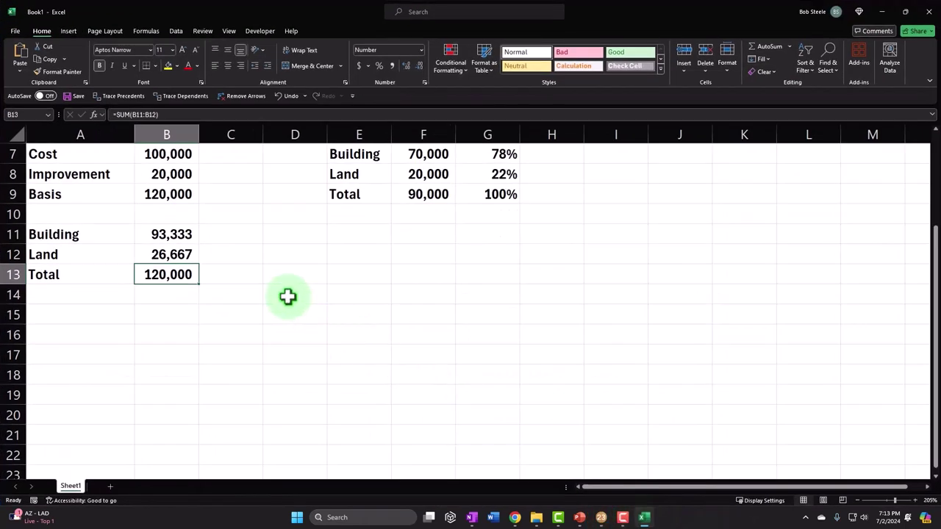
pyautogui.click(882, 12)
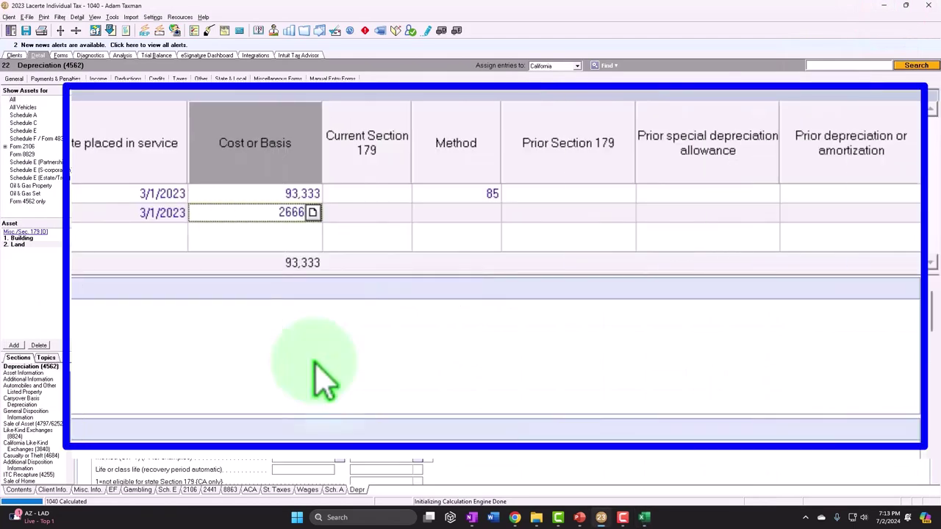
pyautogui.write('7')
pyautogui.press('Tab')
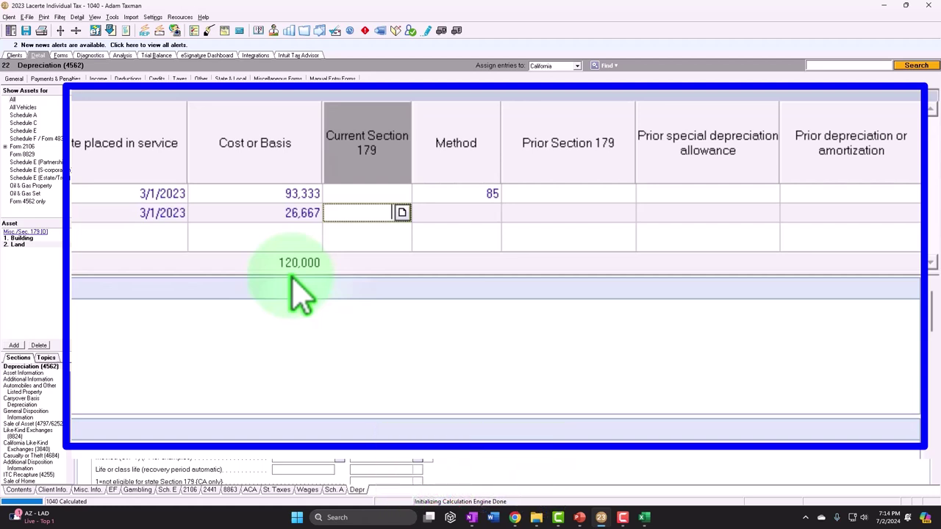
# - Set the Land asset's depreciation method to 99=Land or No Depreciation
pyautogui.press('Tab')
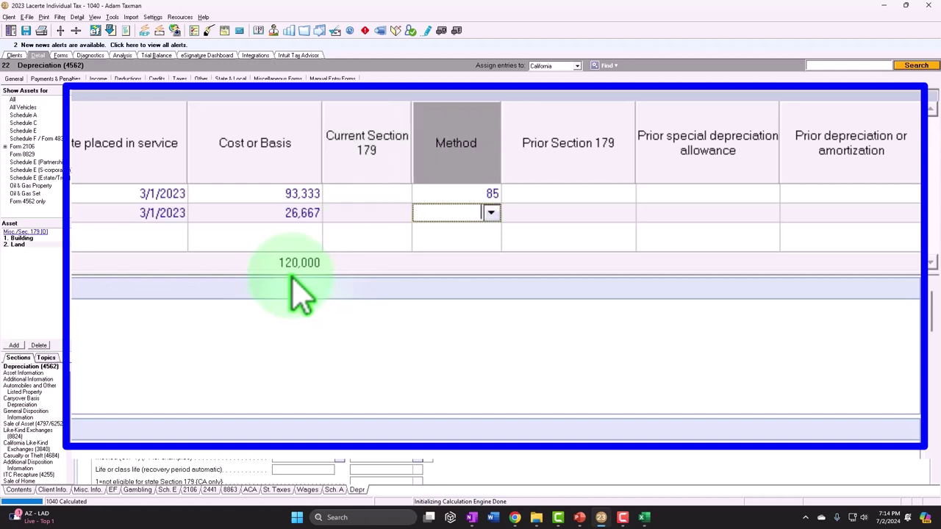
pyautogui.click(491, 213)
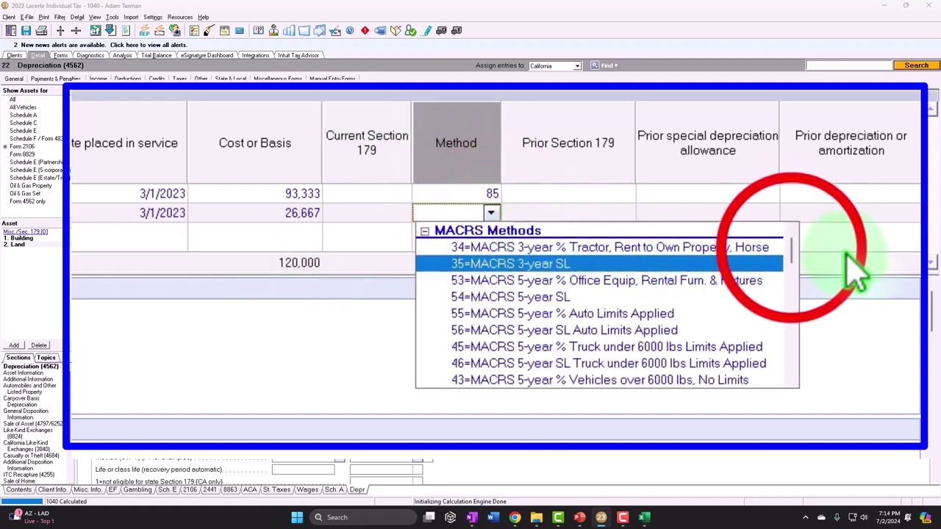
pyautogui.moveTo(794, 273); pyautogui.dragTo(794, 365)
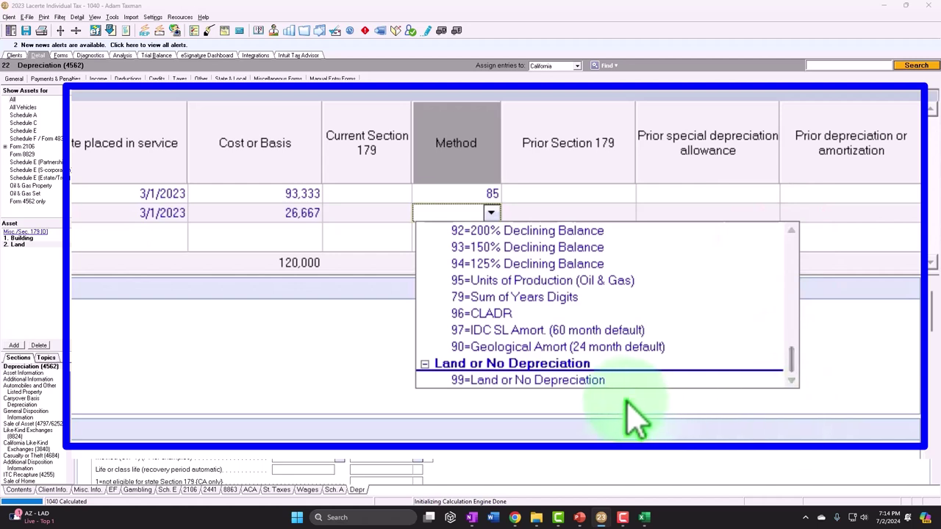
pyautogui.click(586, 381)
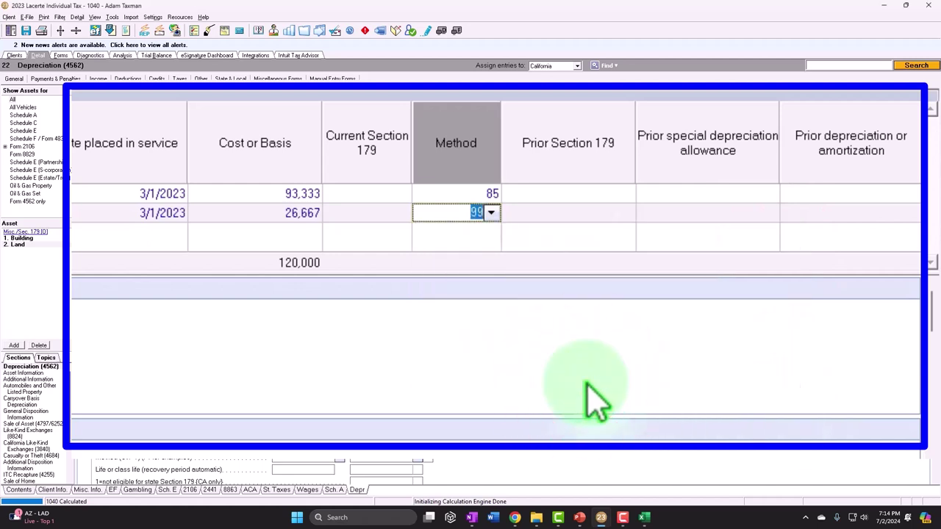
pyautogui.press('Tab')
pyautogui.press('Tab')
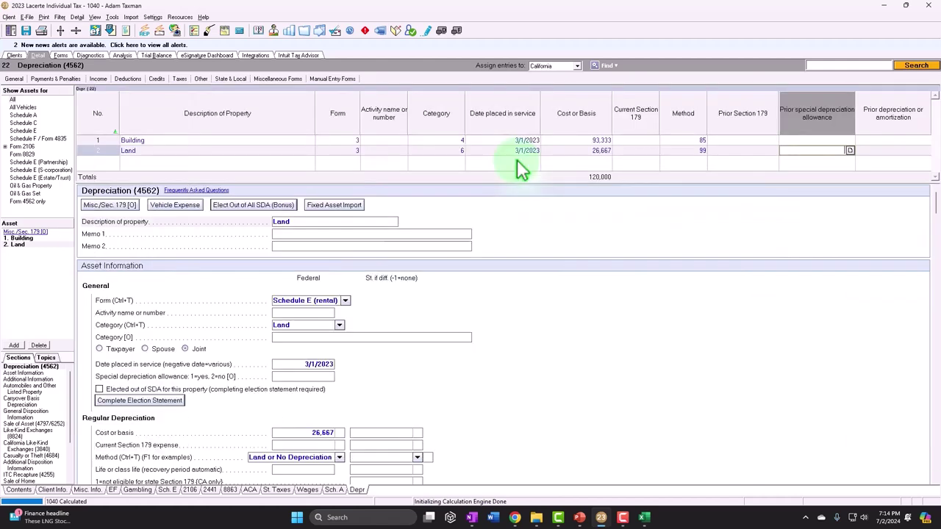
# - Check the return's list of generated forms, and open the Rental & Royalty Income (Schedule E) input screen
pyautogui.click(61, 55)
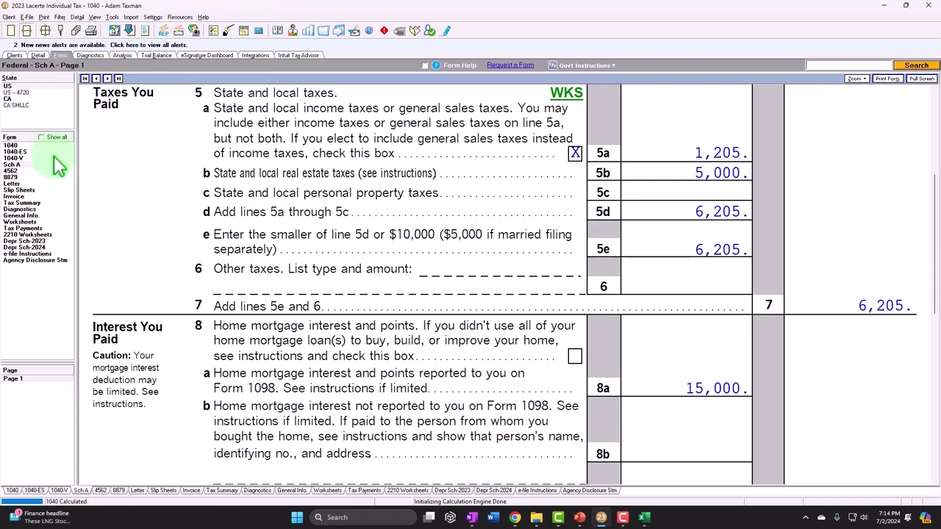
pyautogui.click(83, 31)
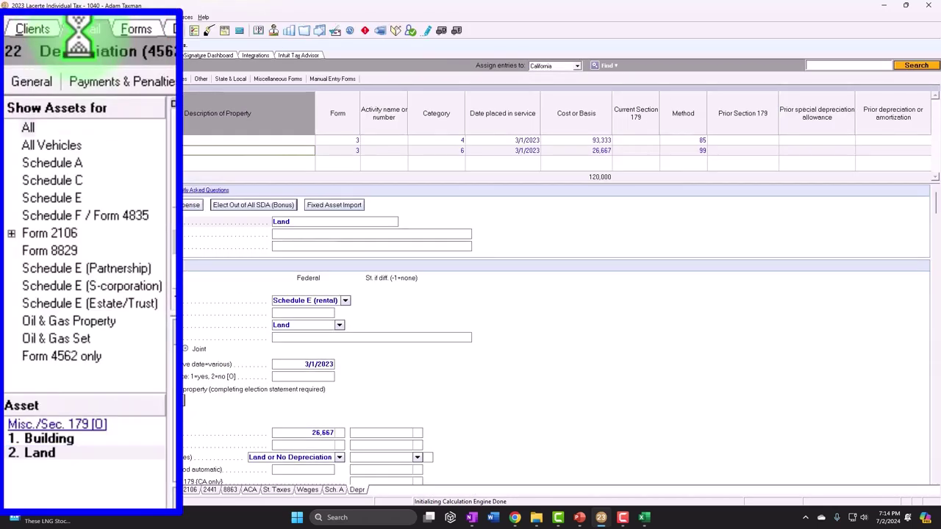
pyautogui.click(166, 489)
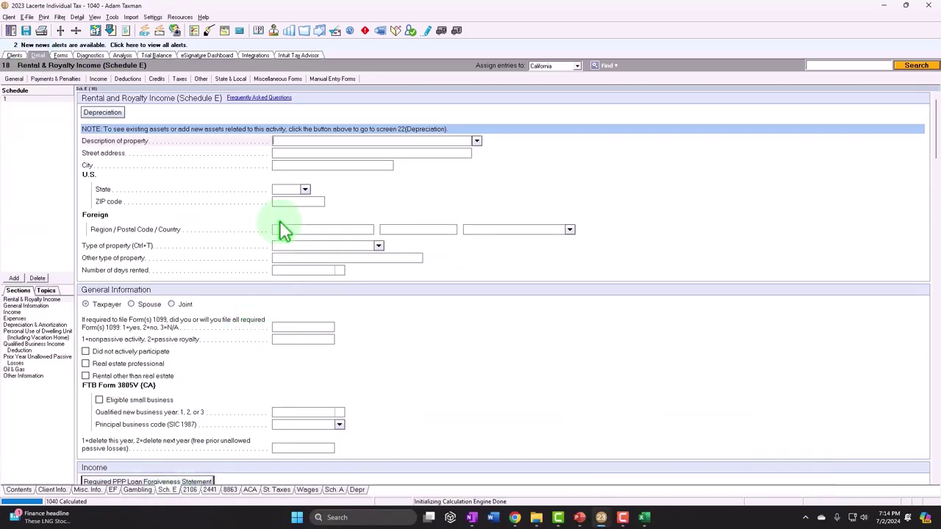
# - Enter 10,000 as the rents or royalties received in the Schedule E income section
pyautogui.scroll(-3, 279, 272)
pyautogui.scroll(-2, 280, 271)
pyautogui.click(287, 259)
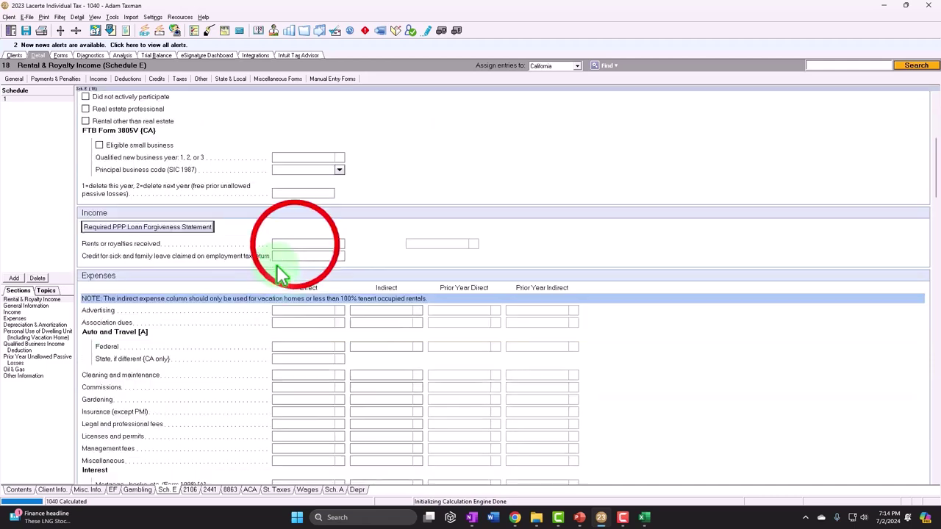
pyautogui.scroll(-1, 498, 264)
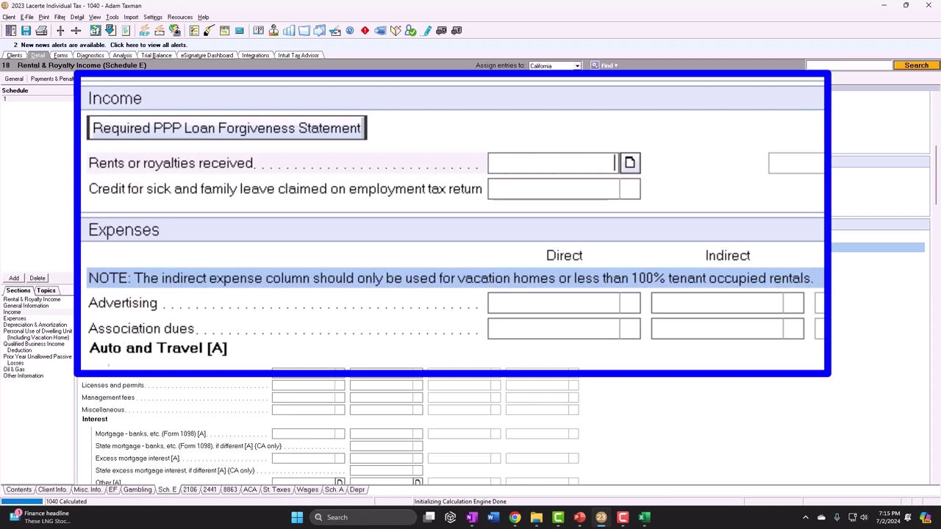
pyautogui.write('0000')
pyautogui.press('Return')
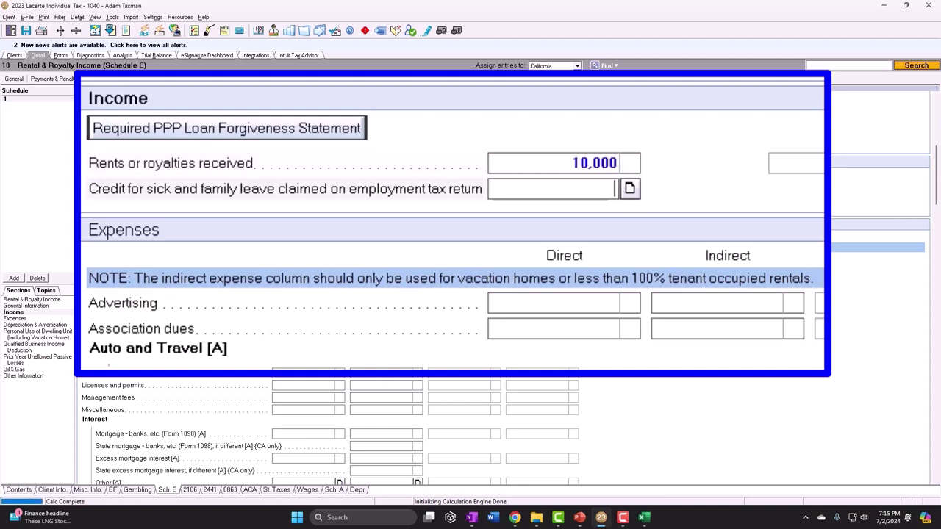
# - Enter 80,000 as the direct advertising expense on Schedule E
pyautogui.click(563, 301)
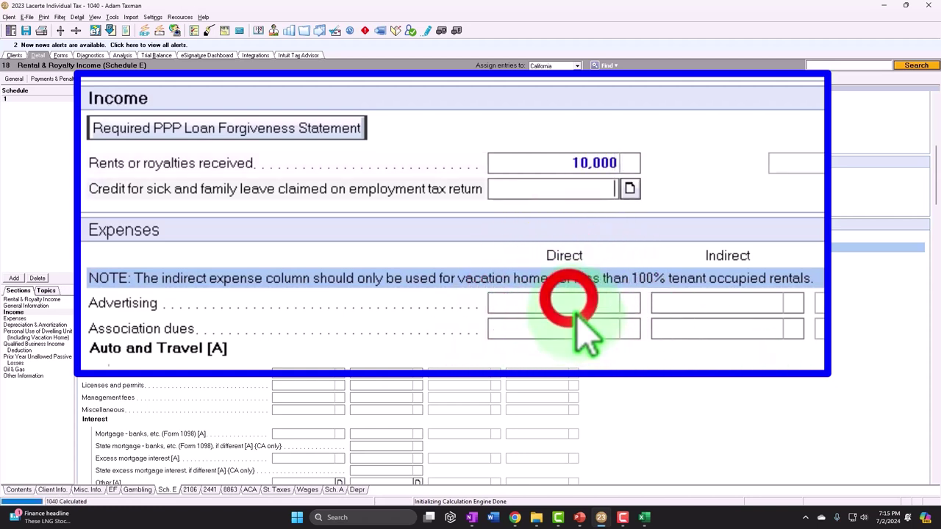
pyautogui.write('80000')
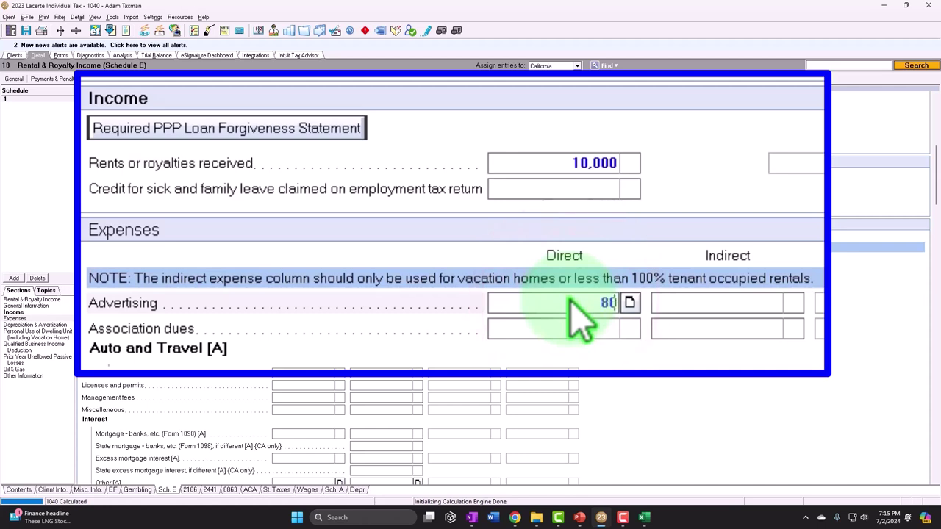
pyautogui.press('Return')
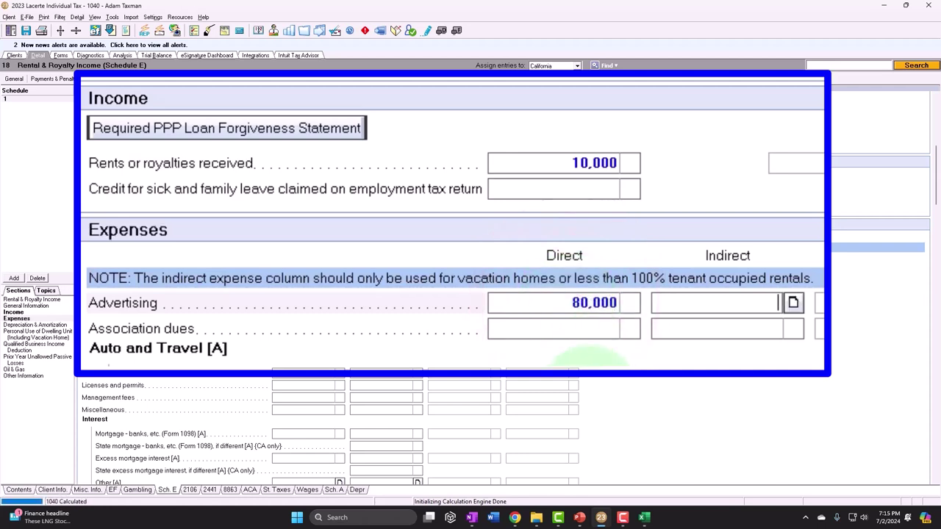
# - Change the Schedule E rents or royalties received to 100,000
pyautogui.click(597, 168)
pyautogui.write('100000')
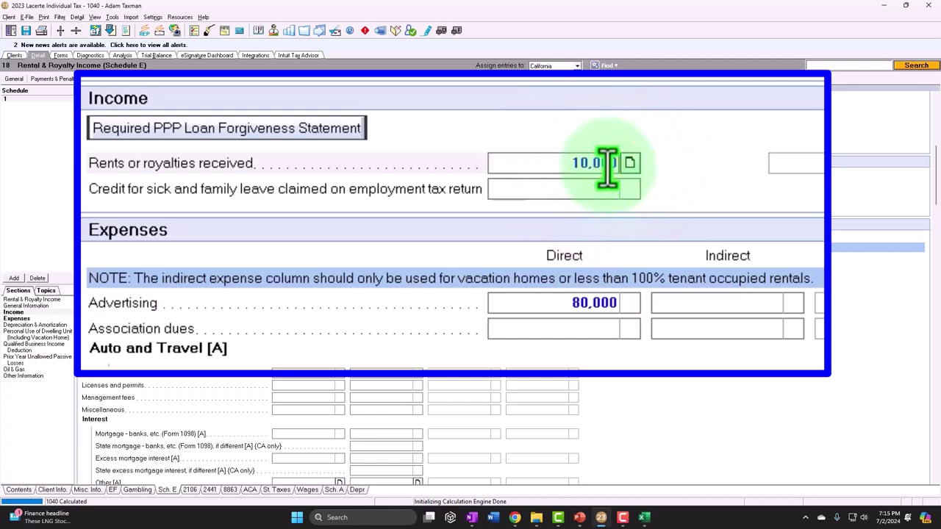
pyautogui.press('Return')
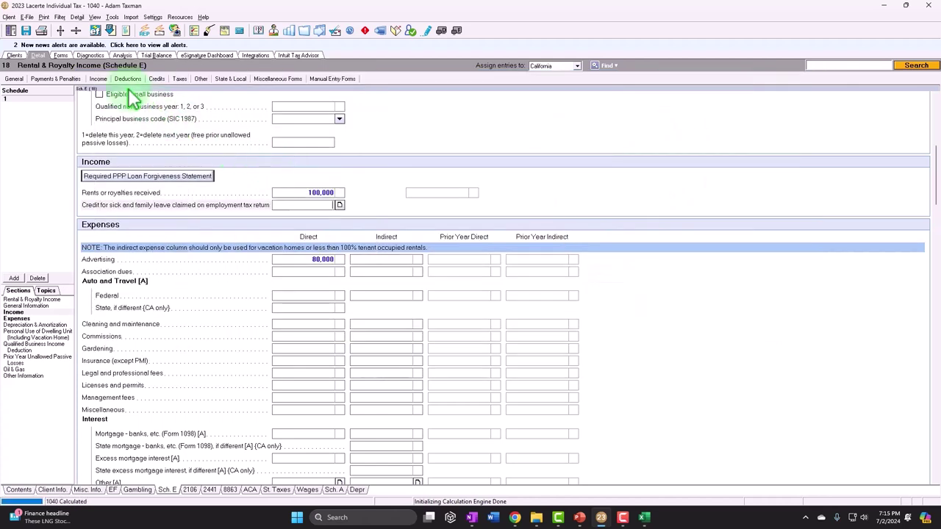
# - Return to the Depreciation (4562) input screen under the deductions
pyautogui.click(127, 79)
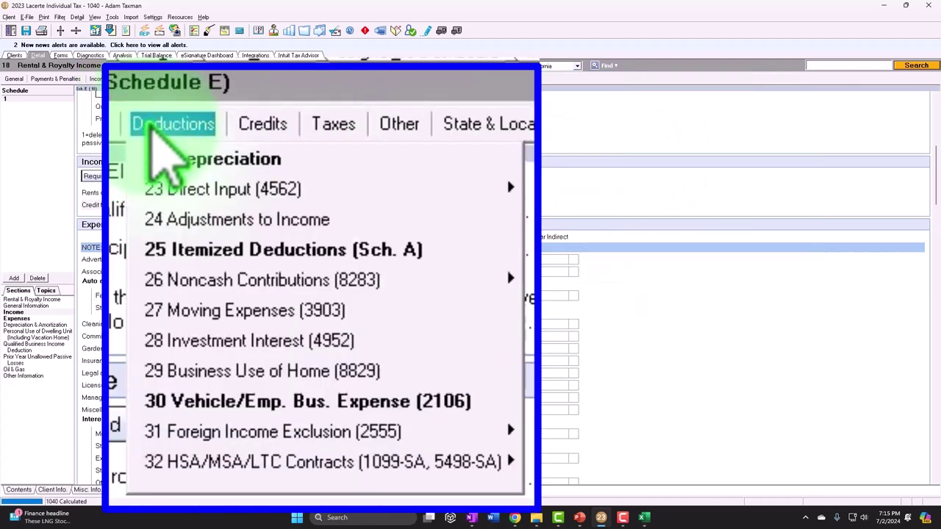
pyautogui.click(134, 90)
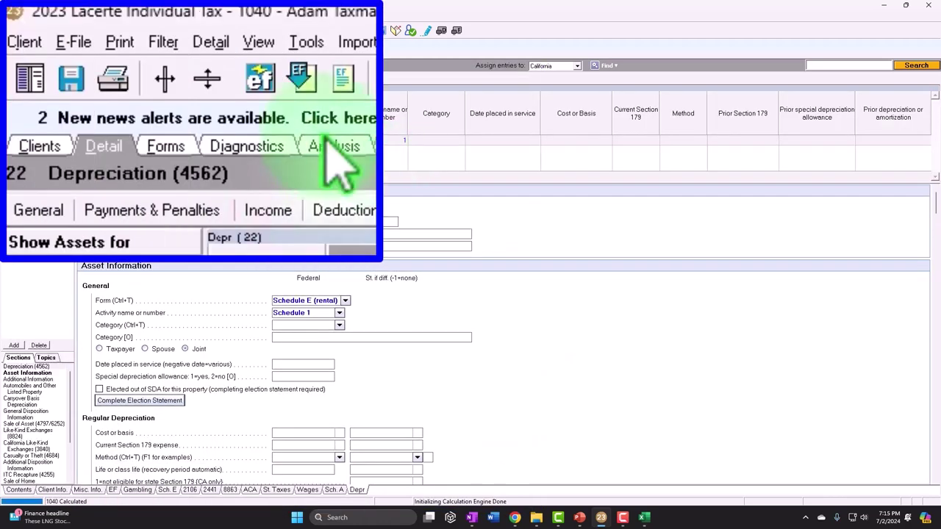
# - Review the 2023 federal depreciation schedule in the forms, from the regular summary to the regular detail
pyautogui.click(169, 149)
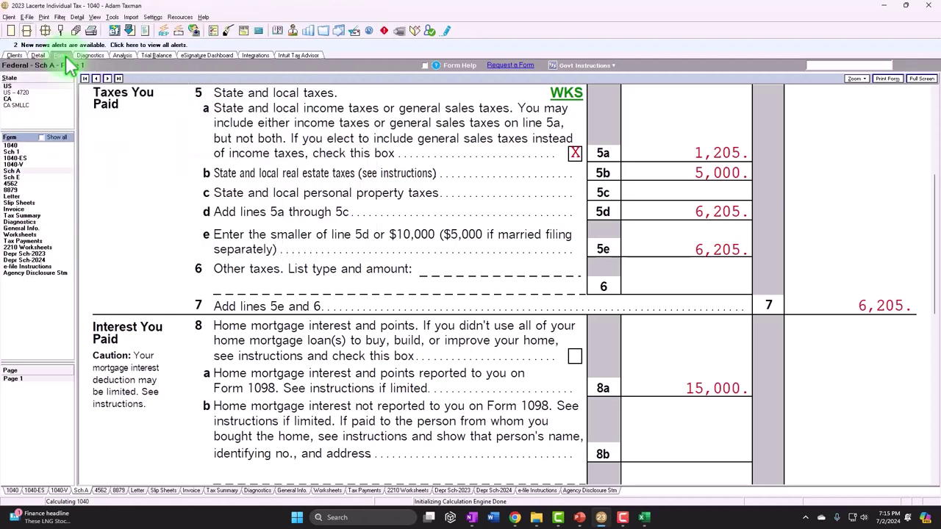
pyautogui.click(44, 238)
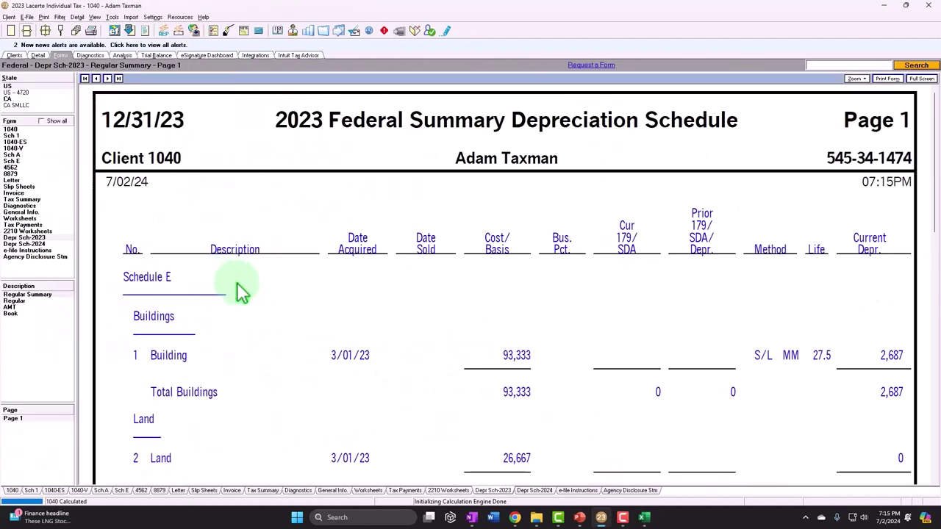
pyautogui.click(17, 279)
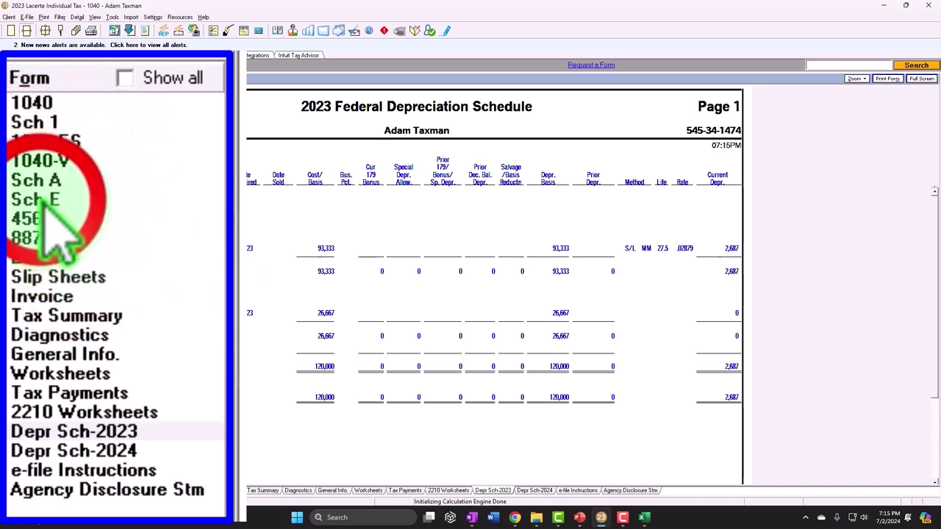
# - Review the Schedule E form from rents received through depreciation, total expenses and net rental income on line 26
pyautogui.click(12, 154)
pyautogui.scroll(-5, 414, 281)
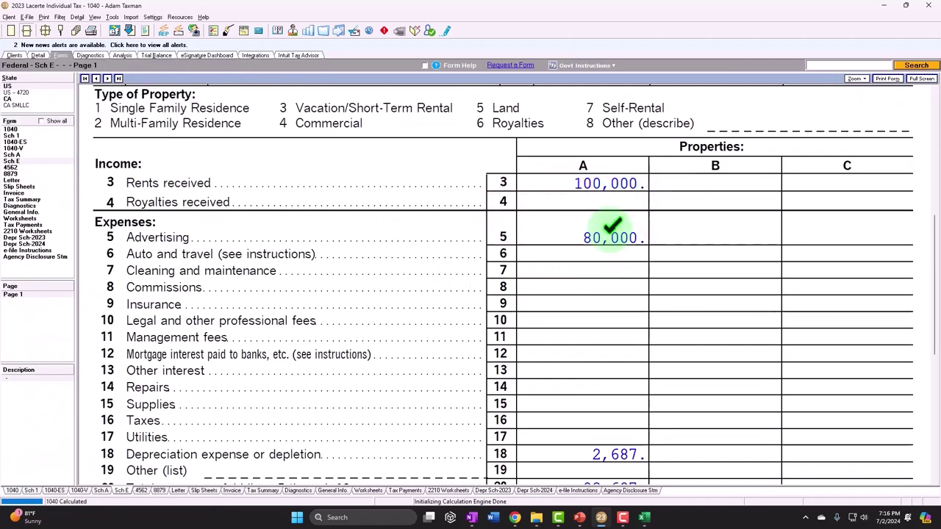
pyautogui.scroll(-2, 607, 242)
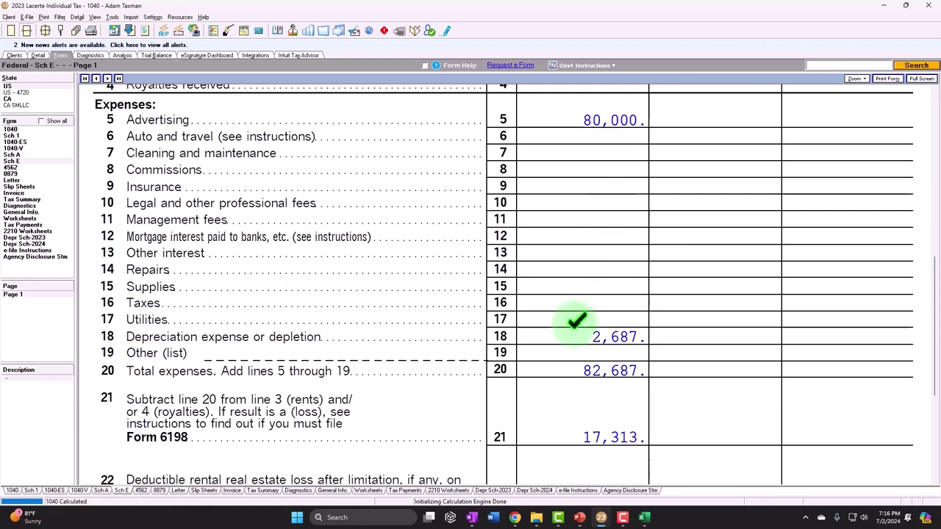
pyautogui.scroll(-1, 577, 320)
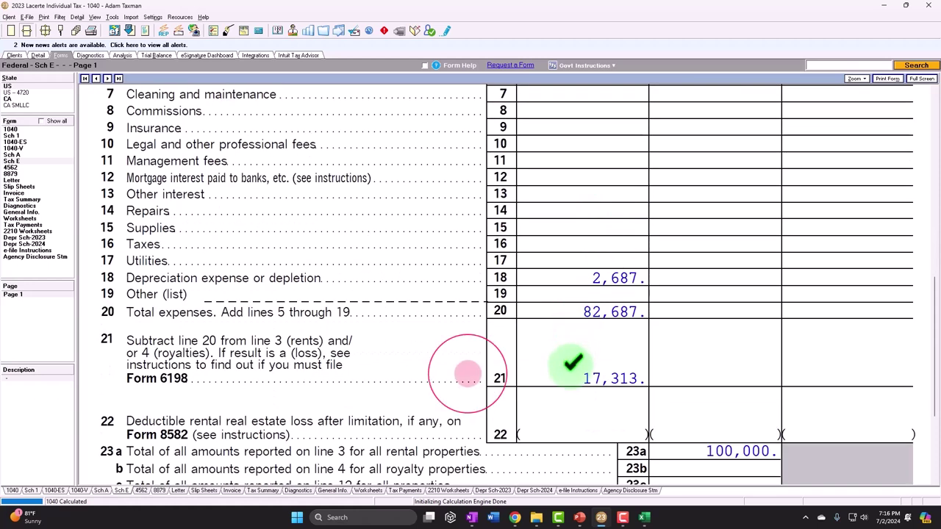
pyautogui.scroll(-2, 574, 362)
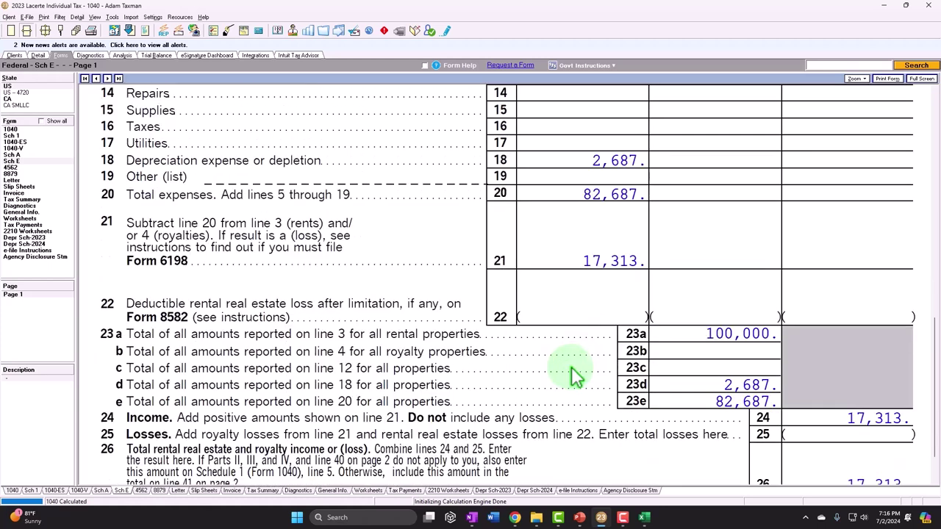
pyautogui.scroll(-1, 571, 367)
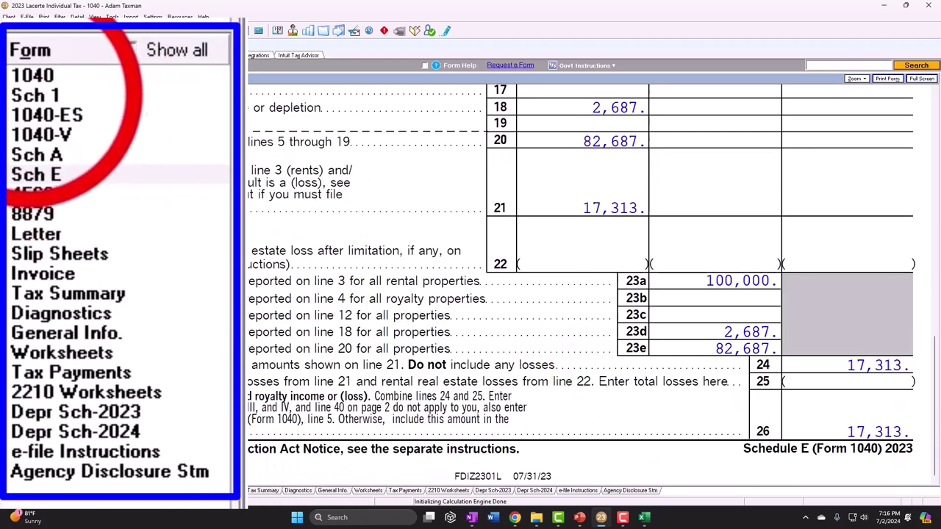
# - Trace the rental income through Schedule 1 to the total income and deduction lines of Form 1040
pyautogui.click(15, 103)
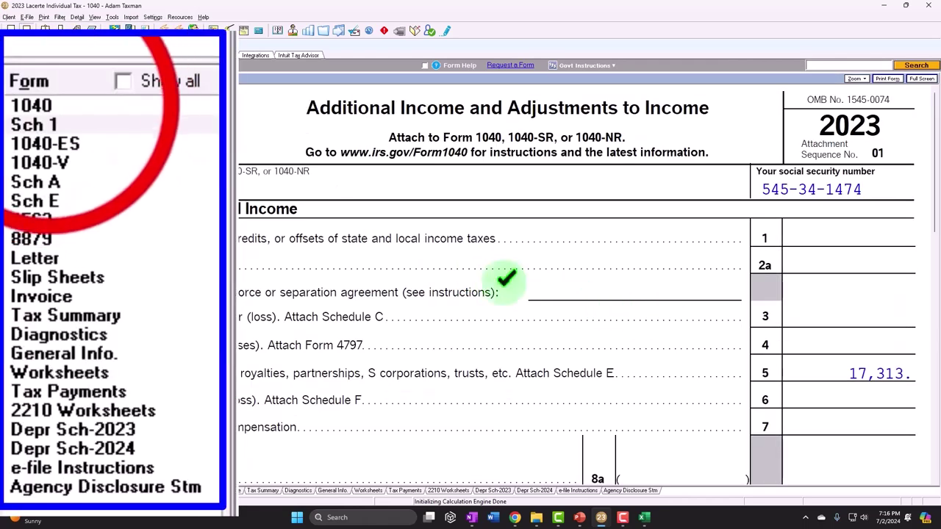
pyautogui.click(15, 145)
pyautogui.scroll(-3, 464, 351)
pyautogui.scroll(-6, 462, 351)
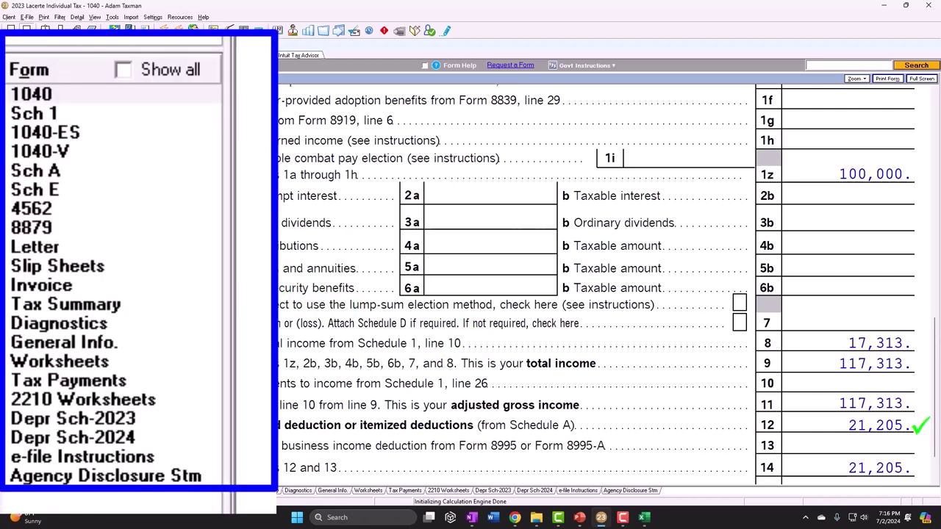
# - Review the real estate taxes and mortgage interest reported on the Schedule A form
pyautogui.click(72, 175)
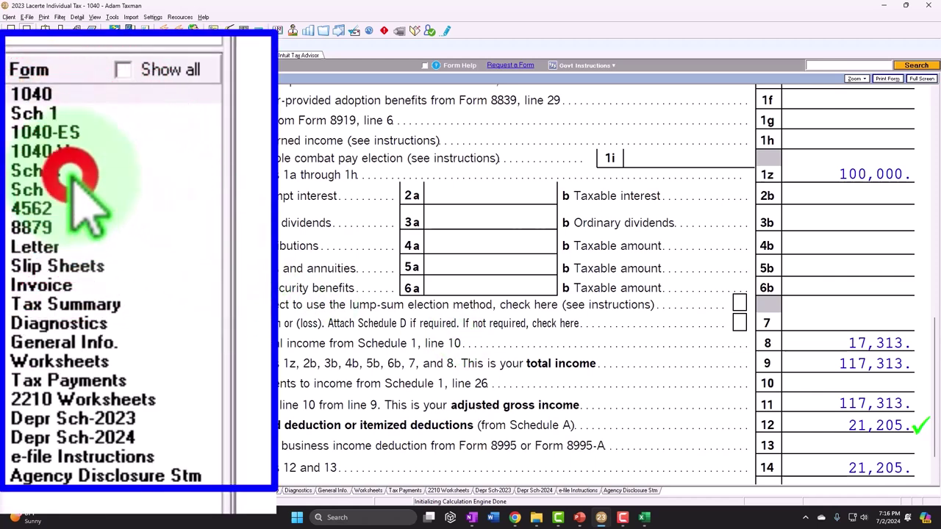
pyautogui.scroll(-3, 471, 353)
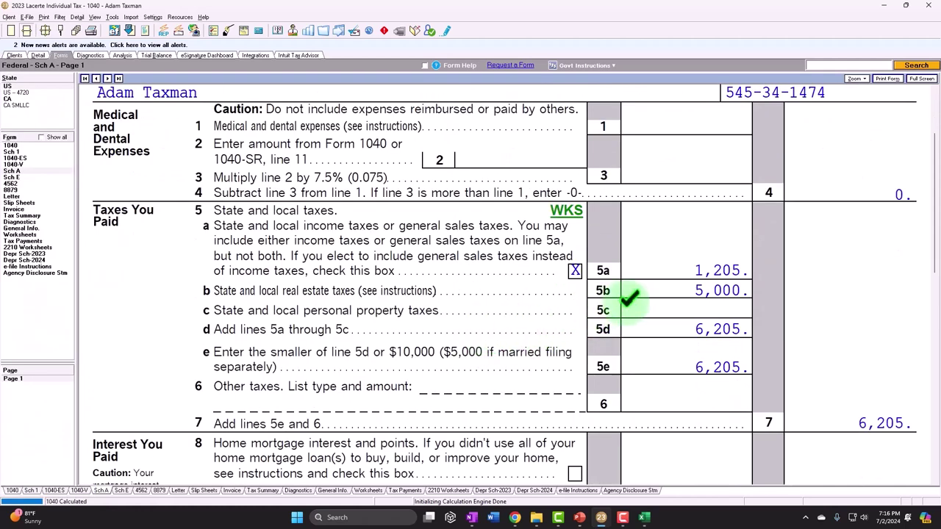
pyautogui.scroll(-1, 625, 300)
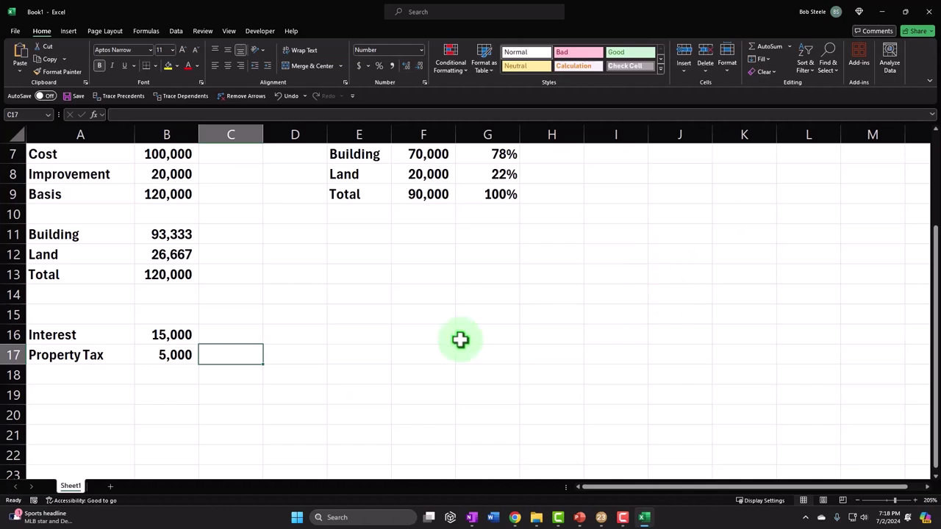
# - In the Excel worksheet, enter 2 in cell I7 and the formula =12-2 in cell I8
pyautogui.click(105, 400)
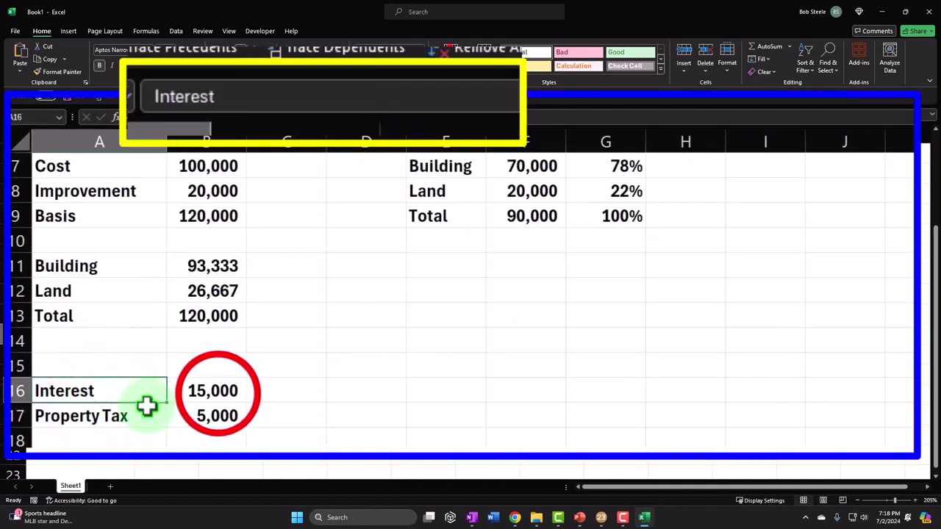
pyautogui.click(236, 397)
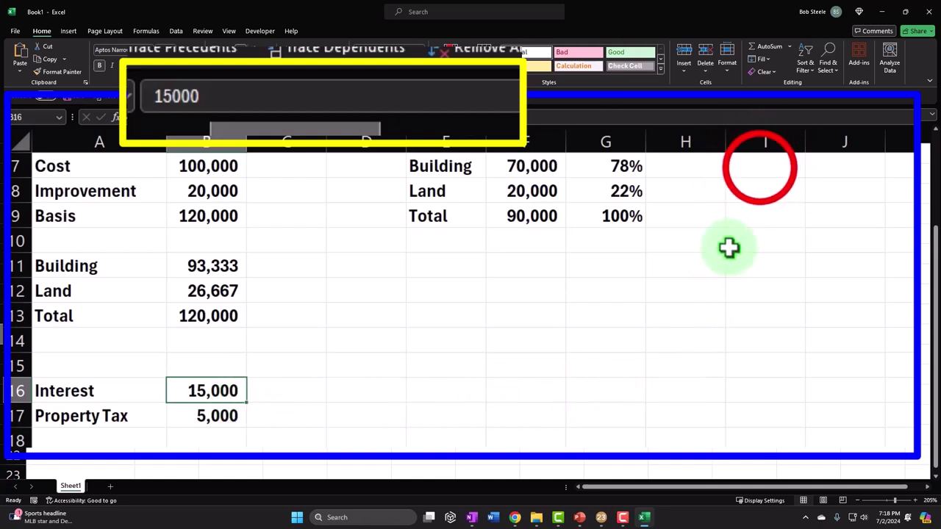
pyautogui.click(760, 169)
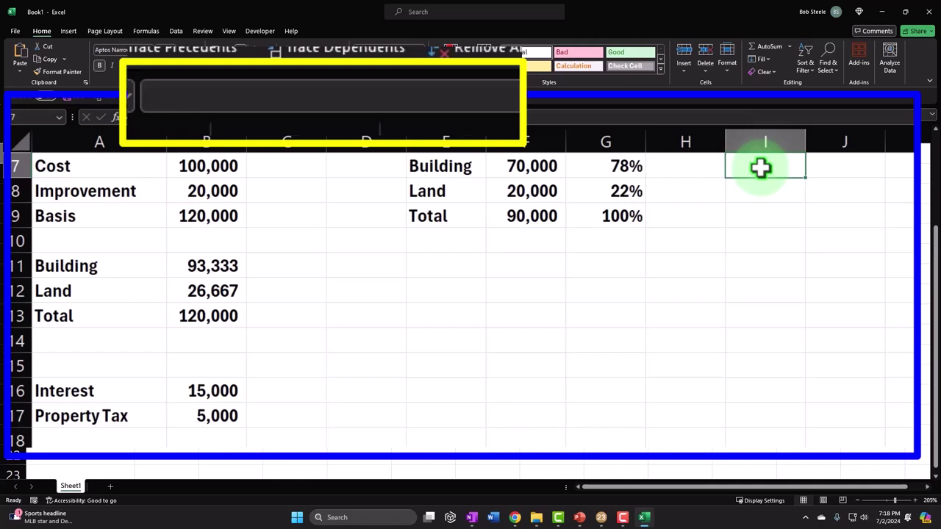
pyautogui.write('2')
pyautogui.press('Return')
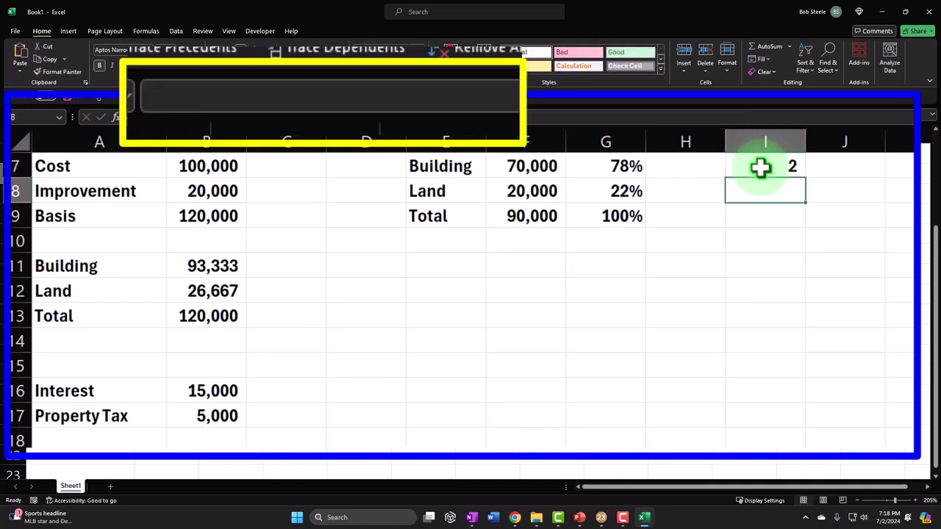
pyautogui.write('=12')
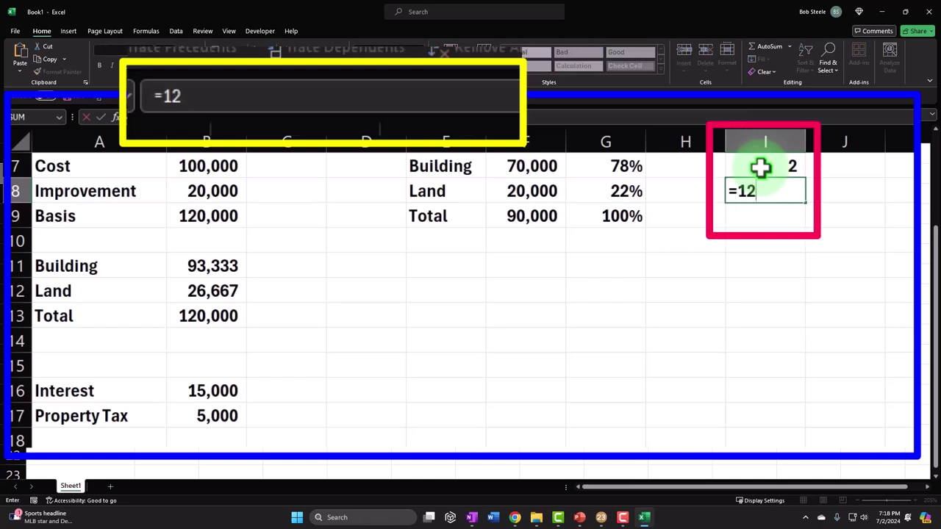
pyautogui.write('-2')
pyautogui.press('Return')
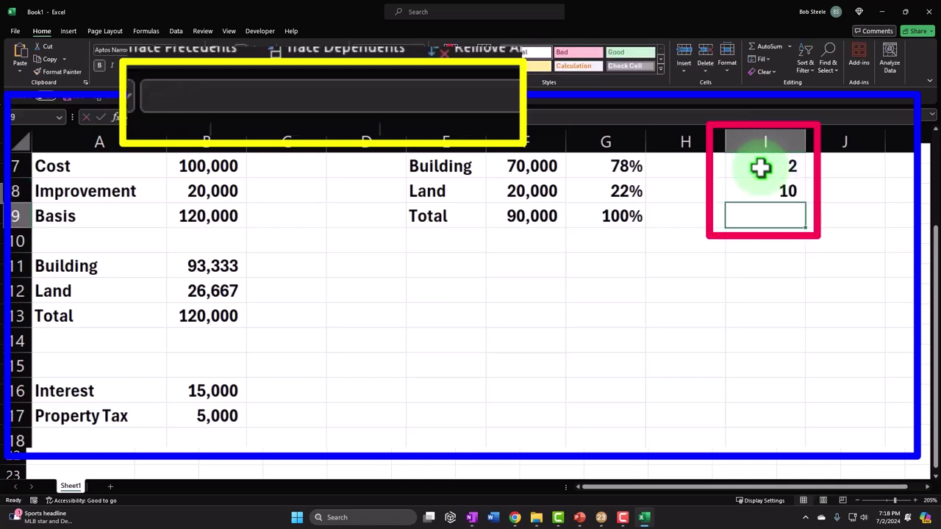
# - Total the two month counts in cell I9 with a SUM of I7:I8
pyautogui.write('=sum(')
pyautogui.press('Up')
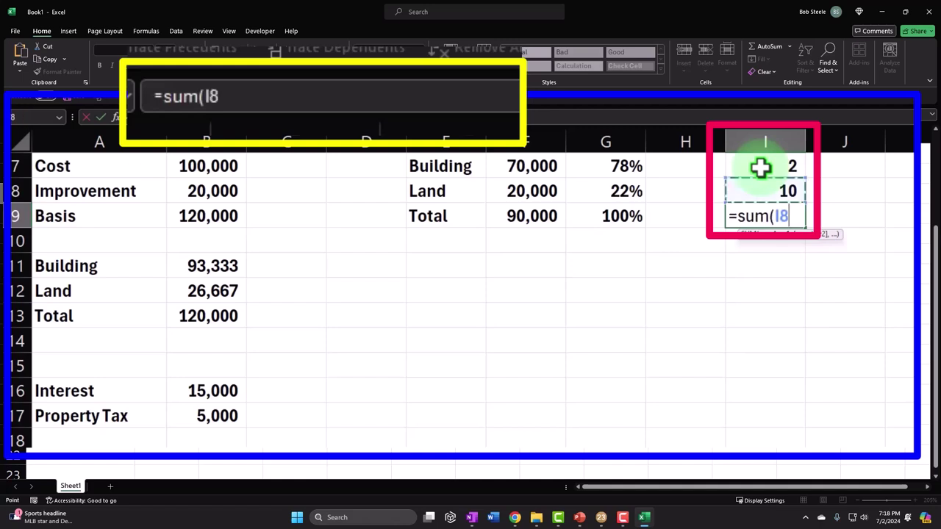
pyautogui.hotkey('shift', 'Up')
pyautogui.press('Return')
# - Calculate the first period's share of the year in cell J7 with the formula =I7/I9
pyautogui.press('Right')
pyautogui.press('Up')
pyautogui.press('Up')
pyautogui.press('Up')
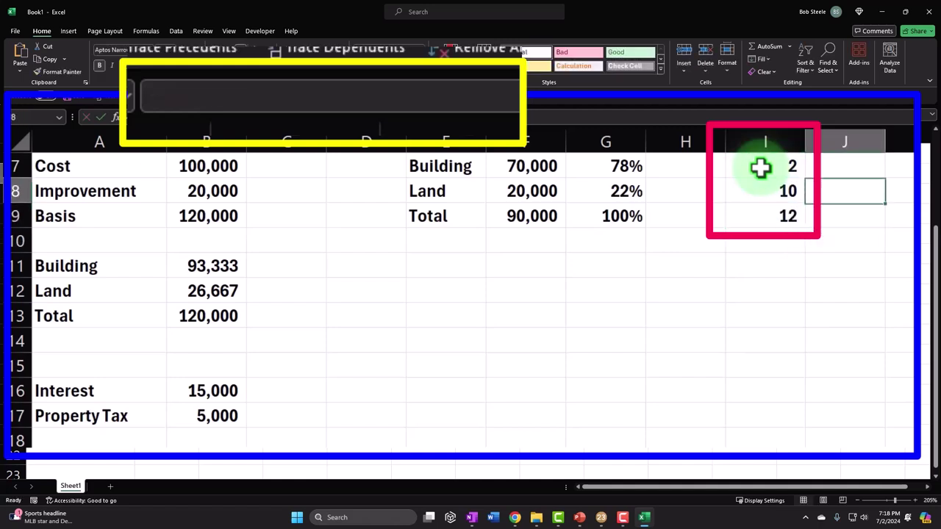
pyautogui.write('=')
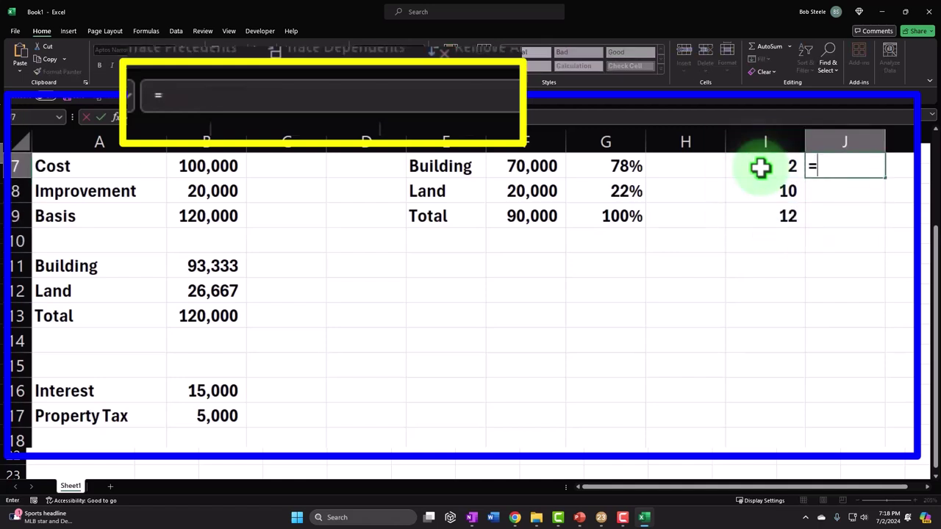
pyautogui.press('Left')
pyautogui.write('/')
pyautogui.press('Left')
pyautogui.press('Down')
pyautogui.press('Down')
pyautogui.press('Return')
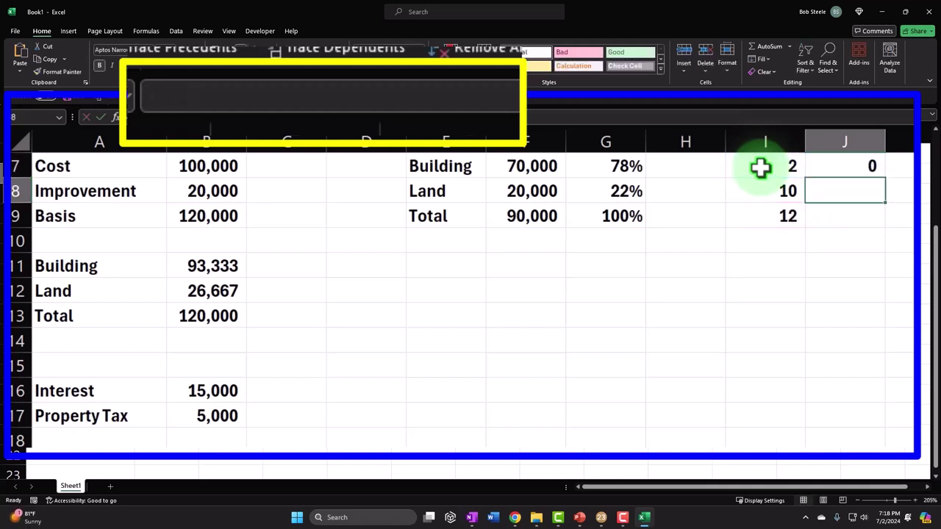
# - Calculate the second period's share of the year in cell J8 with the formula =I8/I9
pyautogui.write('=')
pyautogui.press('Left')
pyautogui.write('/')
pyautogui.press('Left')
pyautogui.press('Down')
pyautogui.press('Return')
# - Format cells J7:J9 as percentages
pyautogui.hotkey('shift', 'Up')
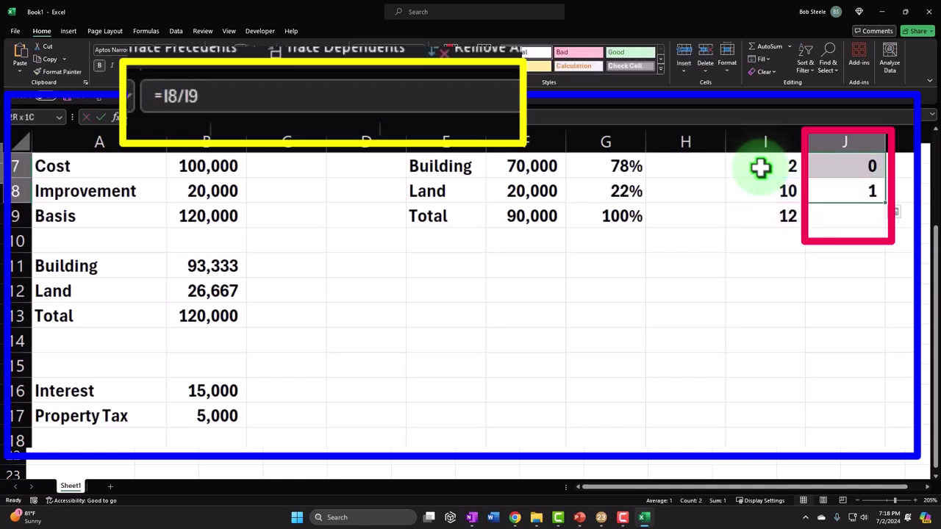
pyautogui.hotkey('shift', 'Down')
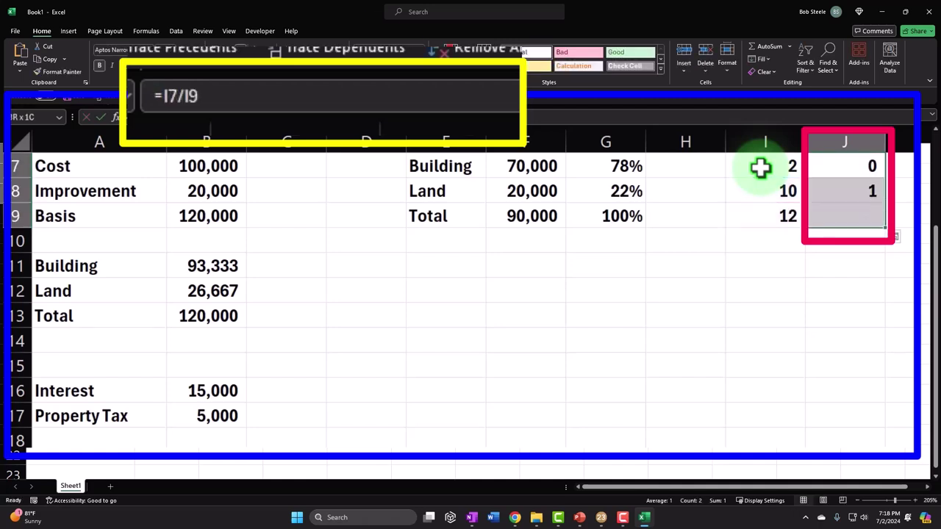
pyautogui.hotkey('ctrl', 'shift', '5')
# - Total the two percentages in cell J9 with a SUM of J7:J8
pyautogui.click(861, 221)
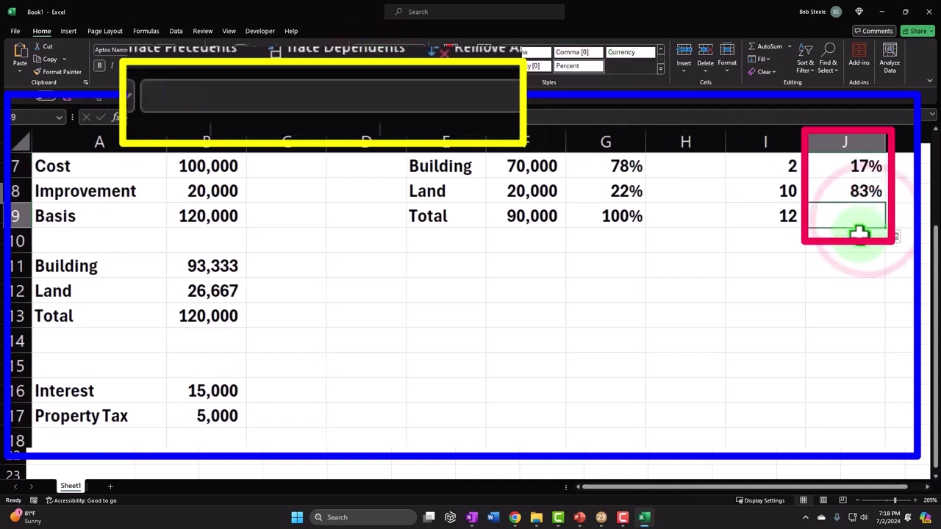
pyautogui.write('=sum(')
pyautogui.press('Up')
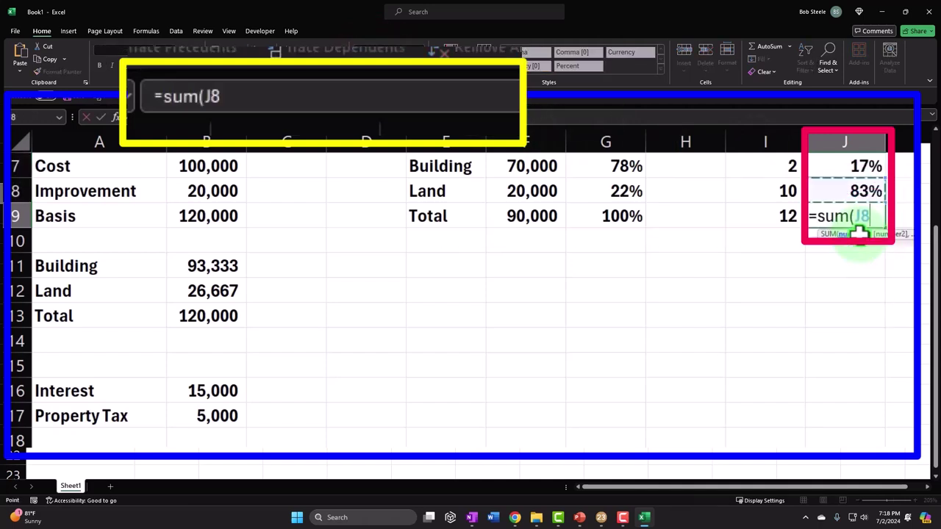
pyautogui.hotkey('shift', 'Up')
pyautogui.press('Return')
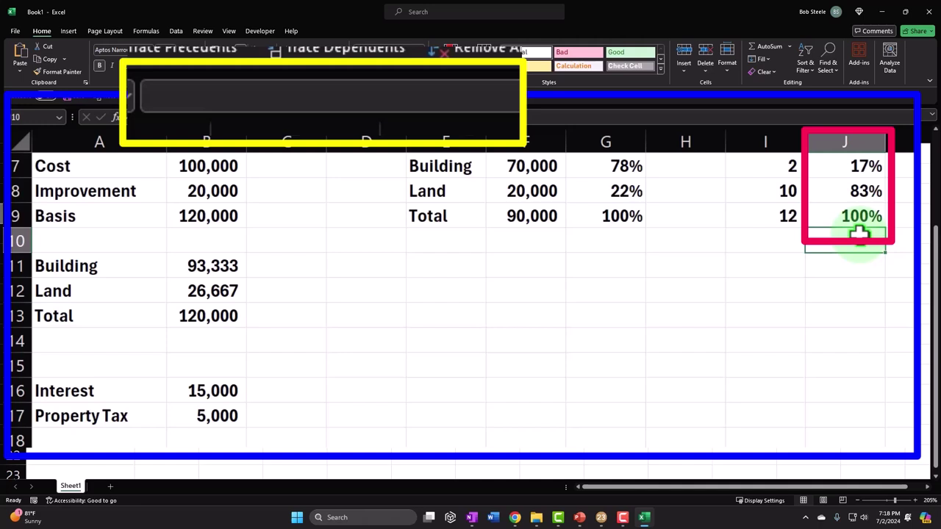
# - Add the column headings Rental in C15 and Personal in D15 above the interest and property tax rows
pyautogui.press('Left')
pyautogui.press('Left')
pyautogui.press('Left')
pyautogui.press('Left')
pyautogui.press('Left')
pyautogui.press('Left')
pyautogui.press('Left')
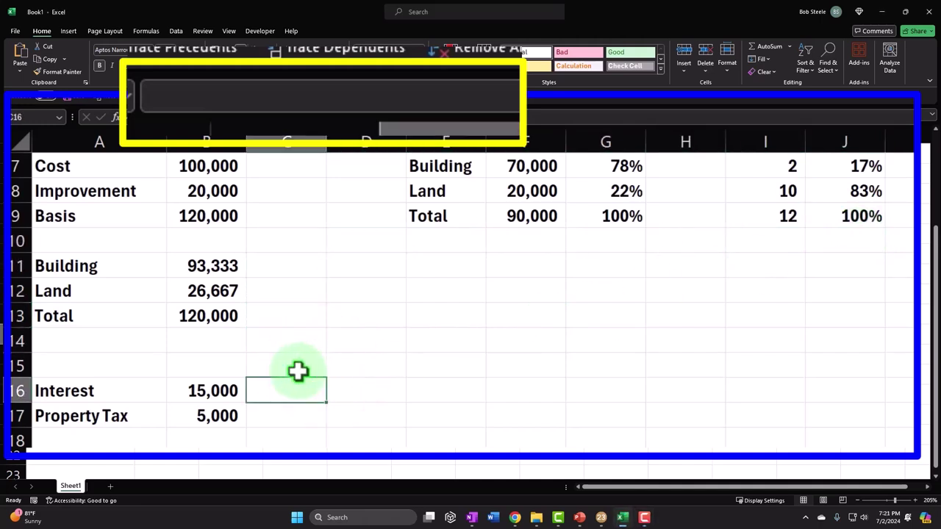
pyautogui.click(298, 371)
pyautogui.write('Rental')
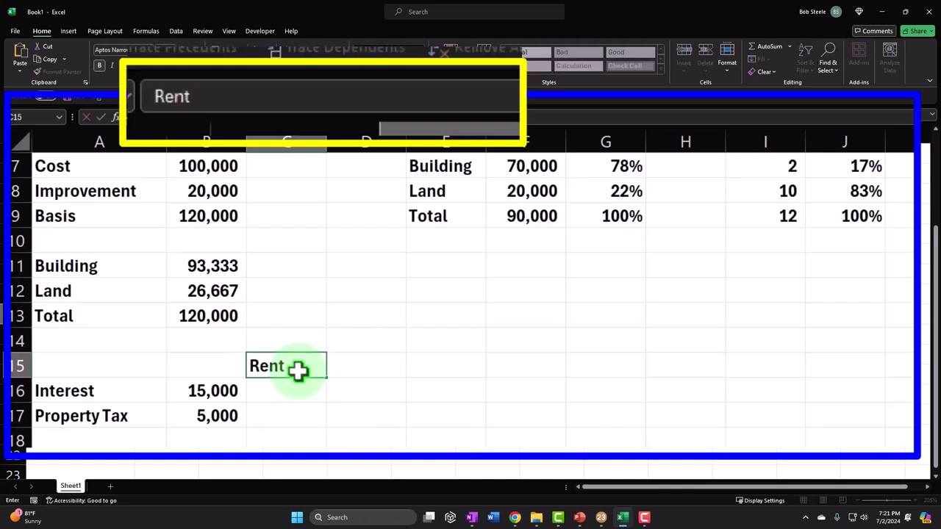
pyautogui.press('Tab')
pyautogui.write('Personal')
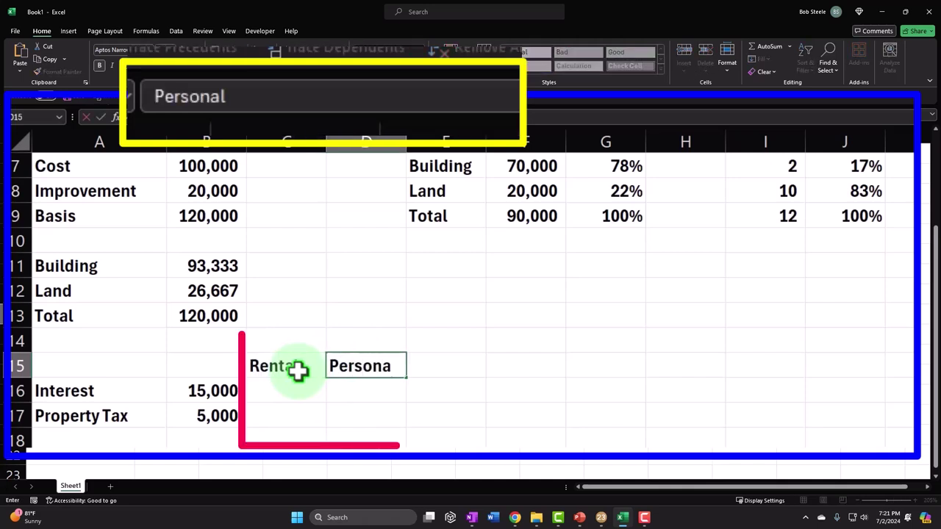
pyautogui.press('Return')
pyautogui.press('Left')
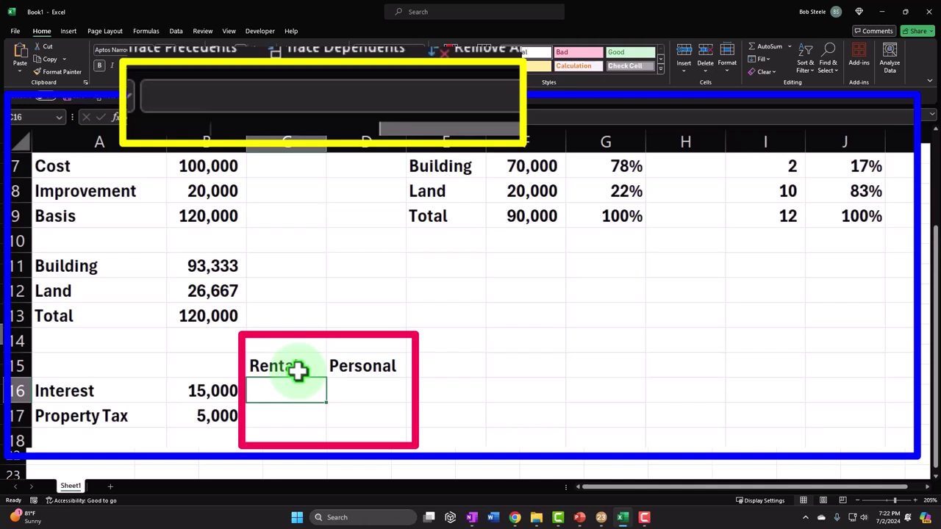
# - Calculate the rental share of interest in C16 with =B16*$J$8 and copy the formula down to the property tax row
pyautogui.write('=')
pyautogui.press('Left')
pyautogui.write('*')
pyautogui.press('Right')
pyautogui.press('Right')
pyautogui.press('Right')
pyautogui.press('Right')
pyautogui.press('Right')
pyautogui.press('Up')
pyautogui.press('Up')
pyautogui.press('Up')
pyautogui.press('Up')
pyautogui.press('Up')
pyautogui.press('Up')
pyautogui.press('Up')
pyautogui.press('Up')
pyautogui.press('Right')
pyautogui.press('Right')
pyautogui.press('F4')
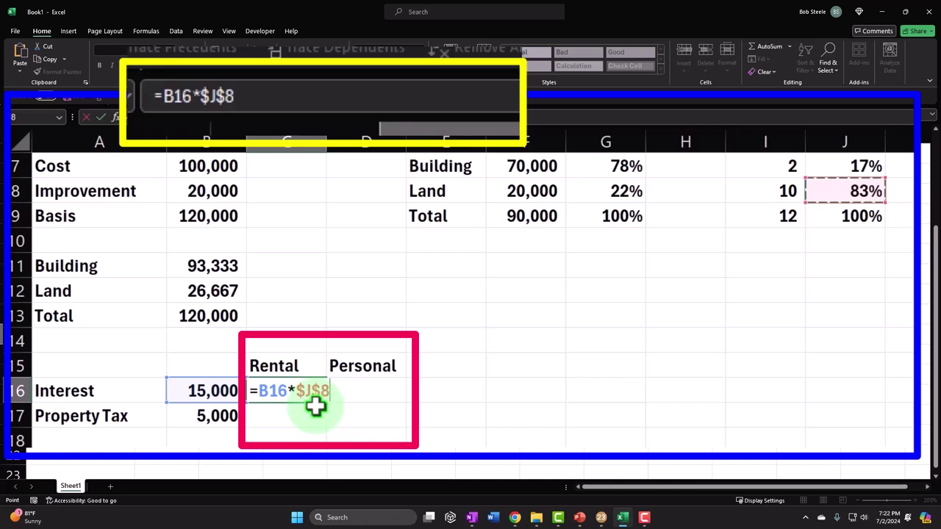
pyautogui.press('Return')
pyautogui.click(311, 390)
pyautogui.moveTo(326, 404); pyautogui.dragTo(340, 417)
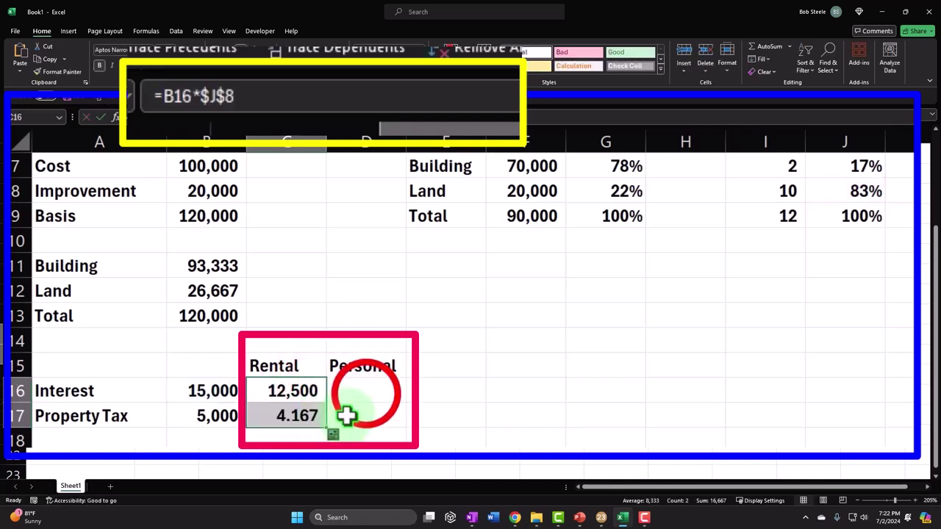
# - Calculate the personal share of interest in D16 with =B16*$J$7 and copy the formula down to the property tax row
pyautogui.click(366, 394)
pyautogui.write('=')
pyautogui.press('Left')
pyautogui.press('Left')
pyautogui.write('*')
pyautogui.press('Right')
pyautogui.press('Right')
pyautogui.press('Right')
pyautogui.press('Up')
pyautogui.press('Up')
pyautogui.press('Up')
pyautogui.press('Up')
pyautogui.press('Up')
pyautogui.press('Up')
pyautogui.press('Up')
pyautogui.press('Up')
pyautogui.press('Up')
pyautogui.press('Right')
pyautogui.press('Right')
pyautogui.press('Right')
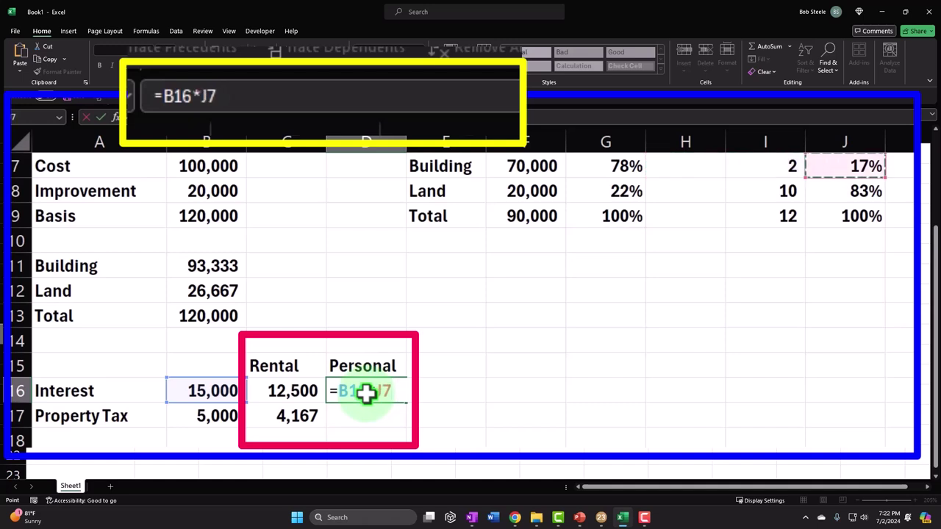
pyautogui.press('F4')
pyautogui.press('Return')
pyautogui.click(365, 394)
pyautogui.moveTo(404, 404); pyautogui.dragTo(406, 425)
# - Subtract the personal share from the total interest in E16 with =B16-D16 and copy the formula down to E17
pyautogui.click(444, 390)
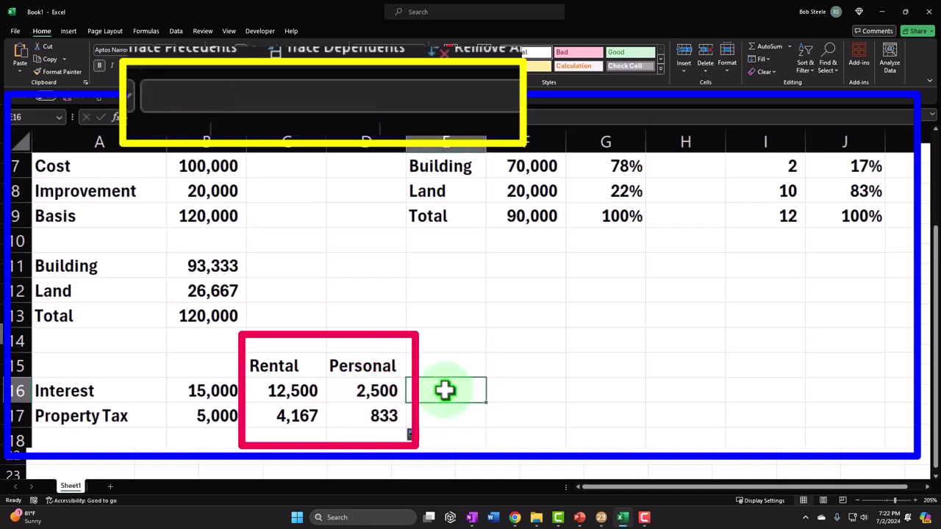
pyautogui.write('=')
pyautogui.press('Left')
pyautogui.press('Left')
pyautogui.press('Left')
pyautogui.write('-')
pyautogui.press('Left')
pyautogui.press('Return')
pyautogui.click(467, 390)
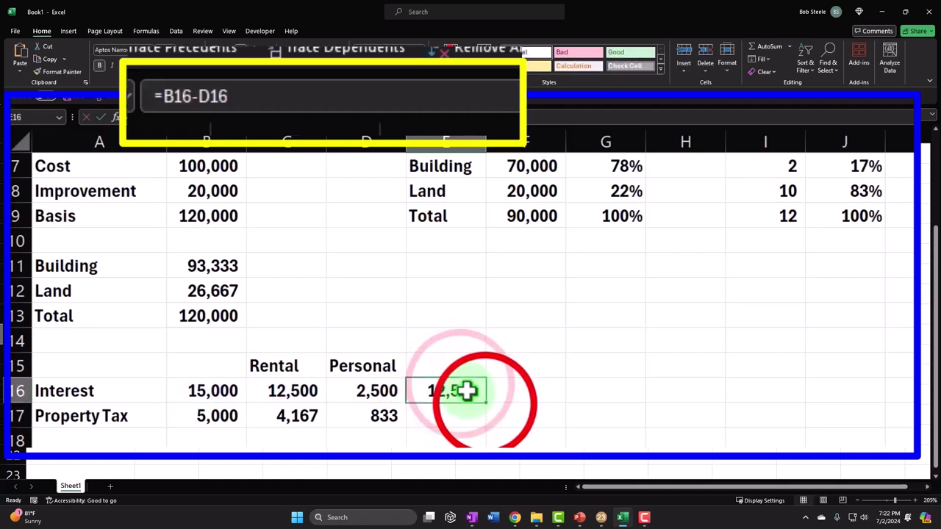
pyautogui.moveTo(485, 404); pyautogui.dragTo(486, 418)
# - Add the rental and personal interest in G16 with =SUM(C16:D16) and copy the formula down to the property tax row
pyautogui.click(576, 390)
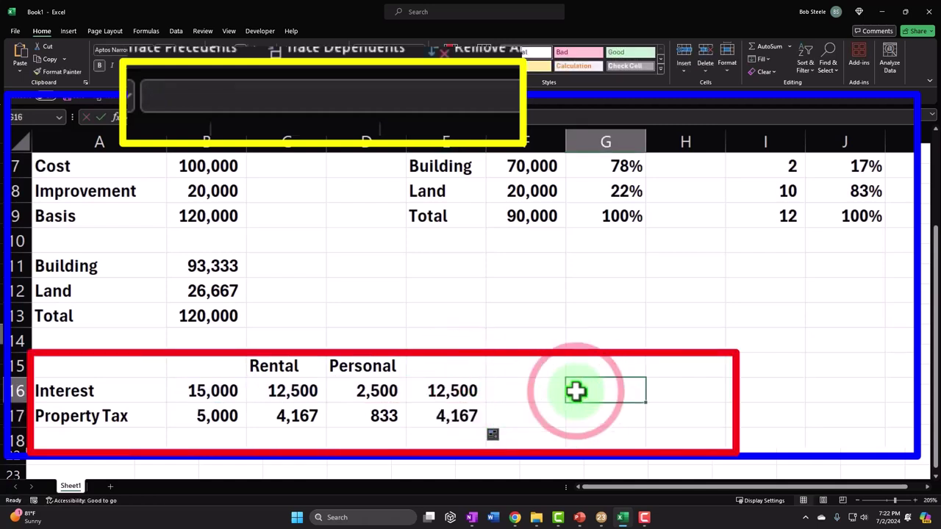
pyautogui.write('=sum(')
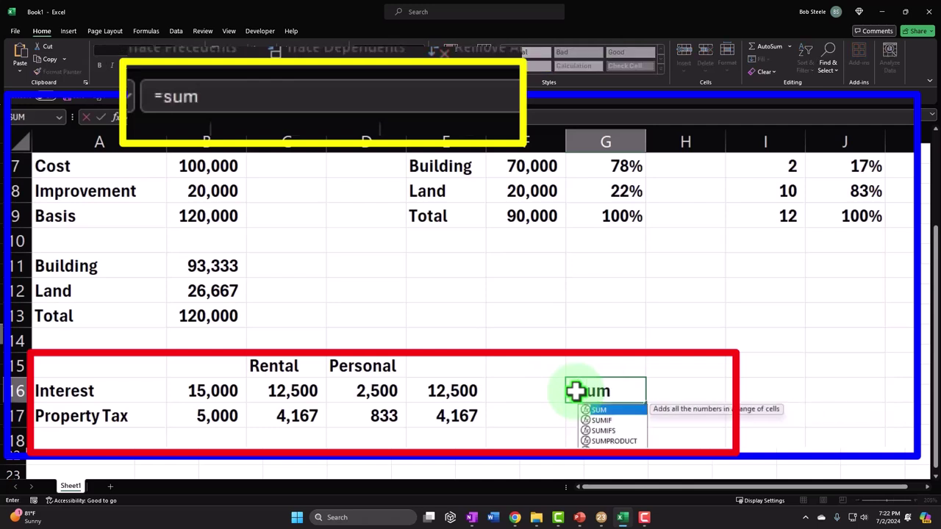
pyautogui.press('Left')
pyautogui.press('Left')
pyautogui.press('Left')
pyautogui.press('Left')
pyautogui.hotkey('shift', 'Right')
pyautogui.press('Return')
pyautogui.click(599, 395)
pyautogui.moveTo(646, 403); pyautogui.dragTo(647, 424)
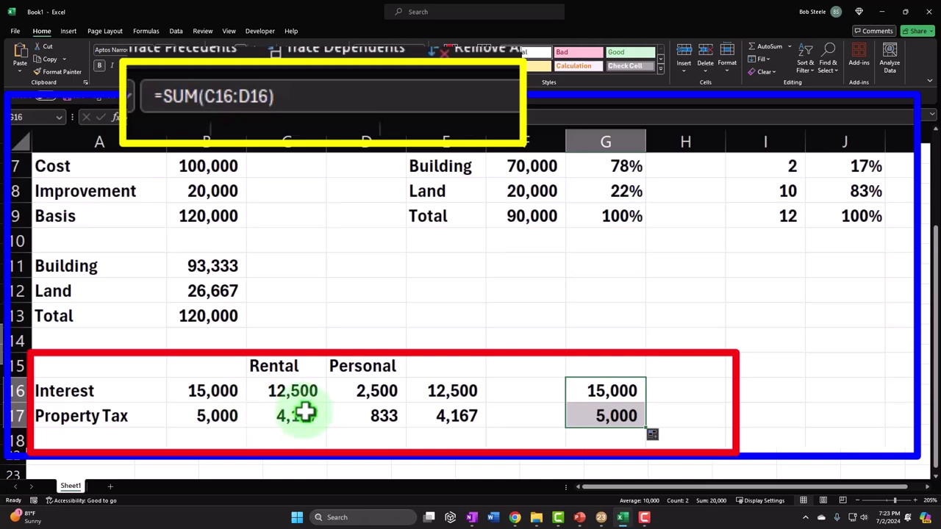
pyautogui.click(131, 439)
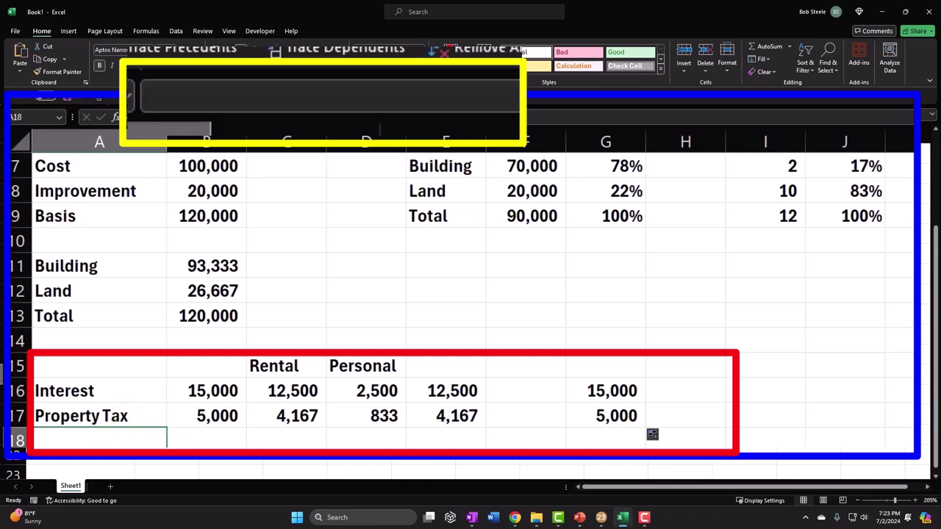
pyautogui.write('Re')
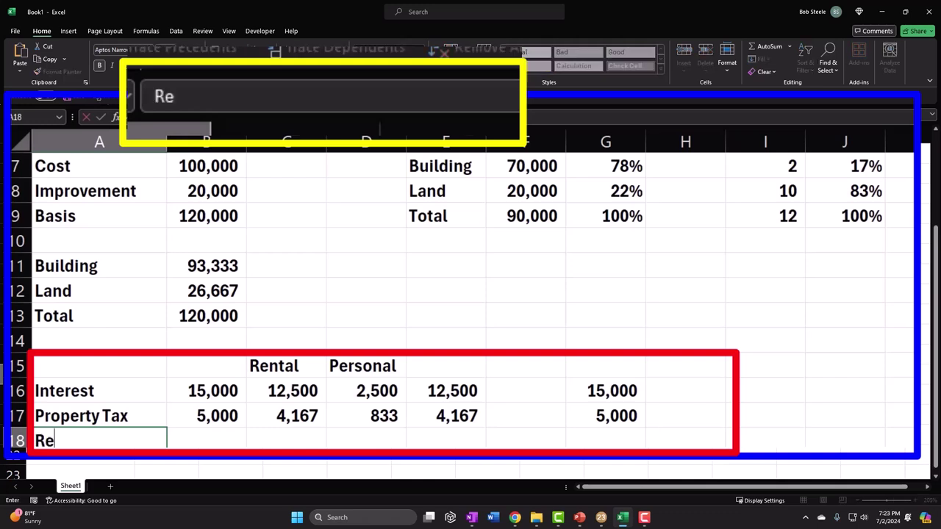
pyautogui.write('pairs')
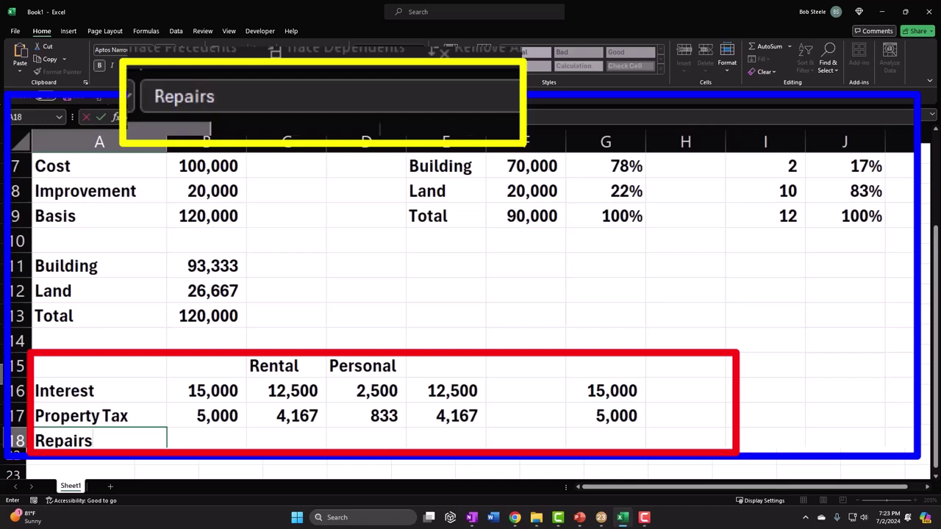
pyautogui.press('BackSpace')
pyautogui.press('BackSpace')
pyautogui.press('BackSpace')
pyautogui.press('BackSpace')
pyautogui.press('BackSpace')
pyautogui.press('BackSpace')
pyautogui.press('BackSpace')
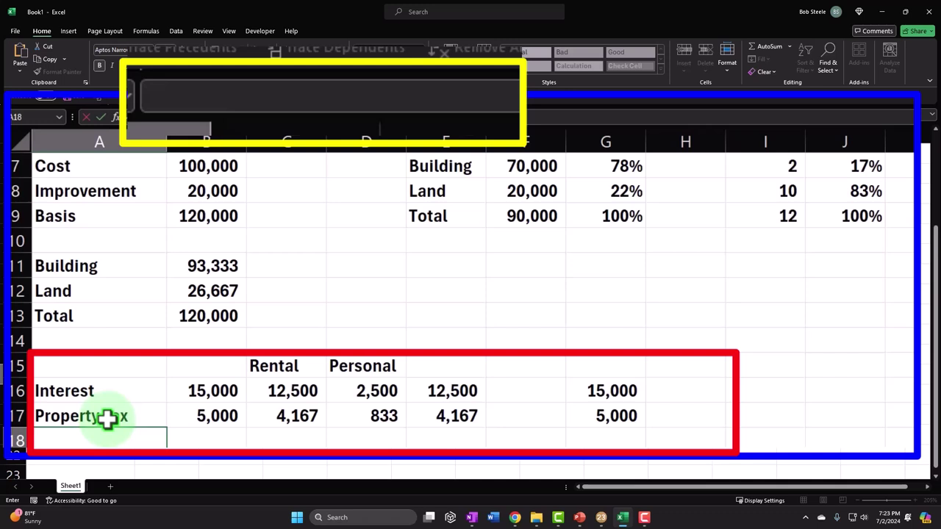
# - Add the label Expense in A18 with 1,000 in B18, and copy the rental and personal formulas from C17:D17 down to row 18
pyautogui.write('Expense')
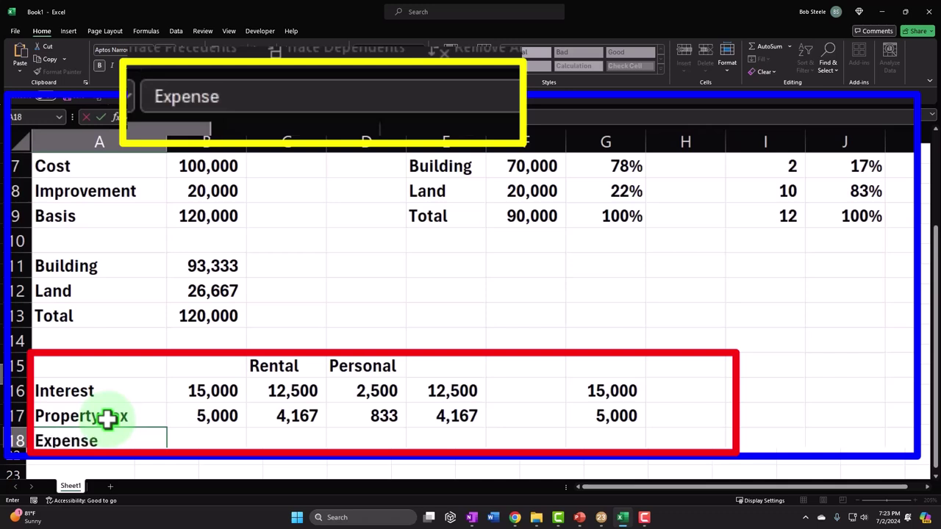
pyautogui.press('Tab')
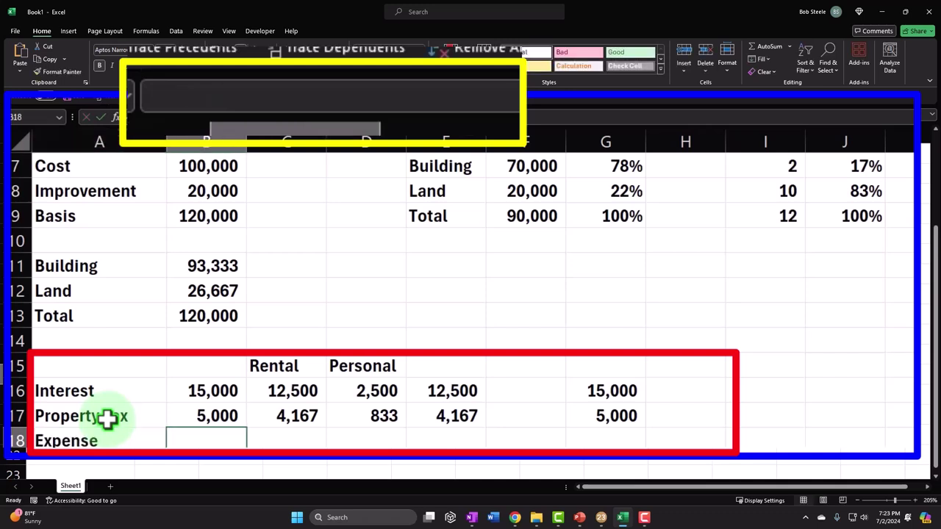
pyautogui.write('1000')
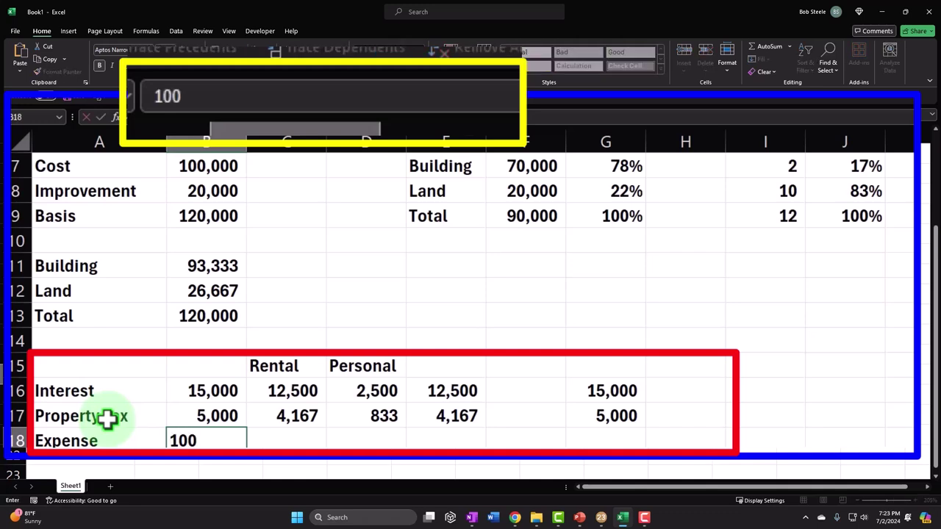
pyautogui.press('Return')
pyautogui.press('Up')
pyautogui.press('Up')
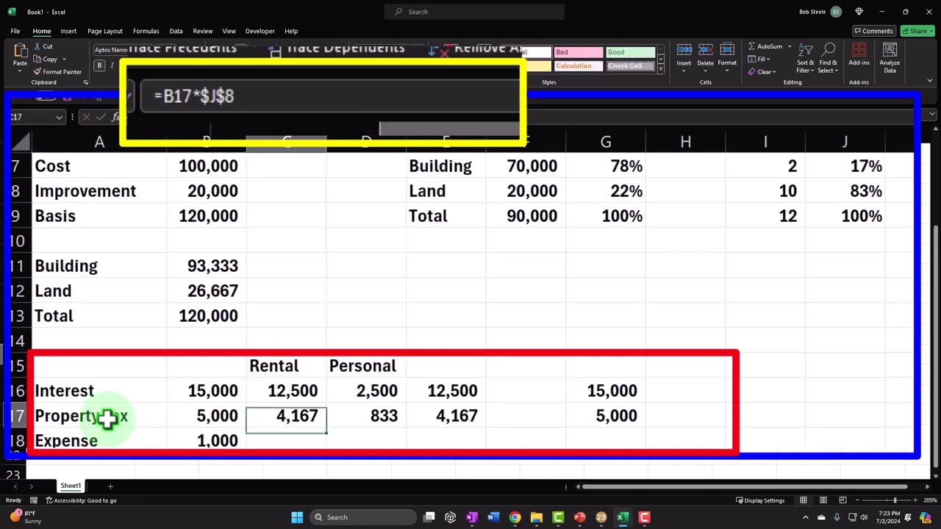
pyautogui.moveTo(319, 416); pyautogui.dragTo(407, 441)
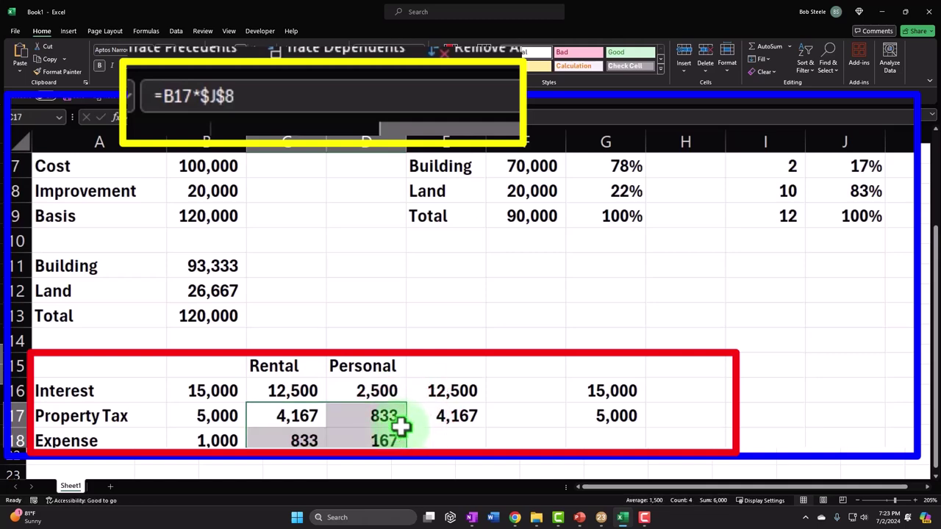
pyautogui.click(379, 393)
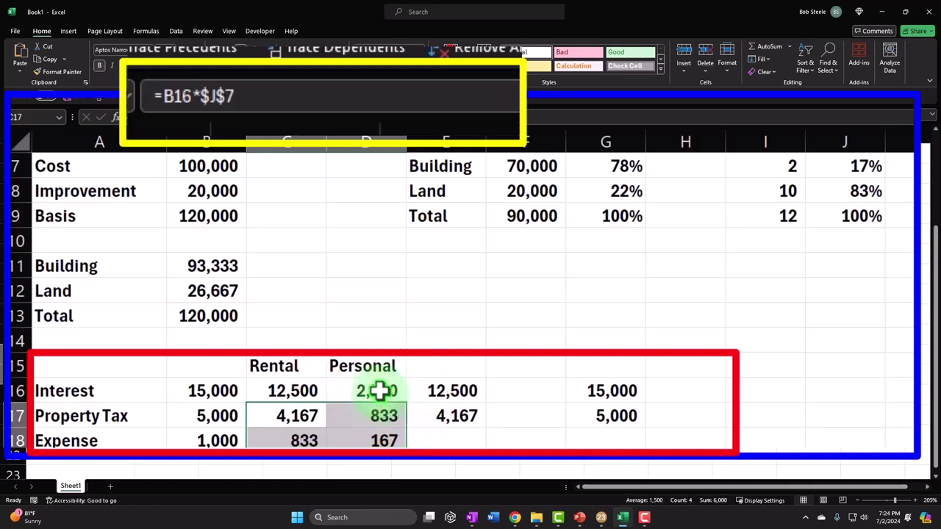
pyautogui.click(378, 440)
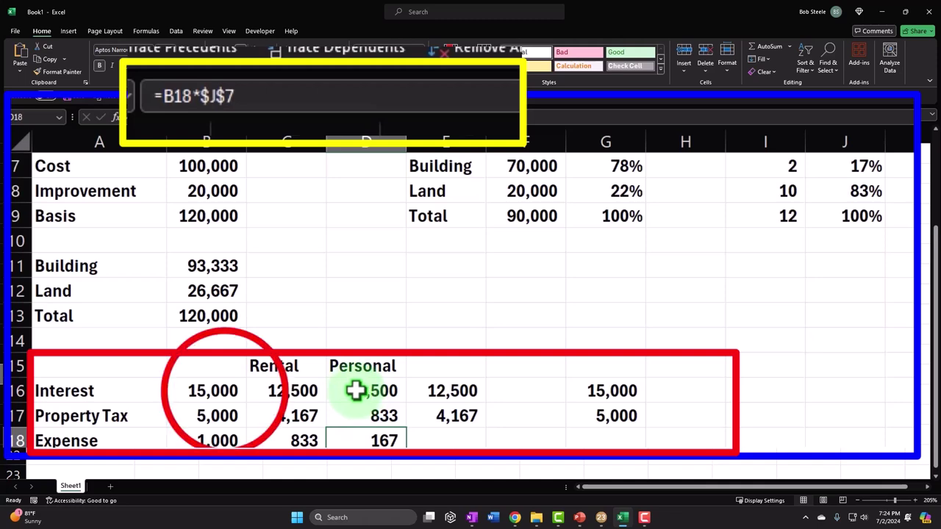
pyautogui.click(223, 391)
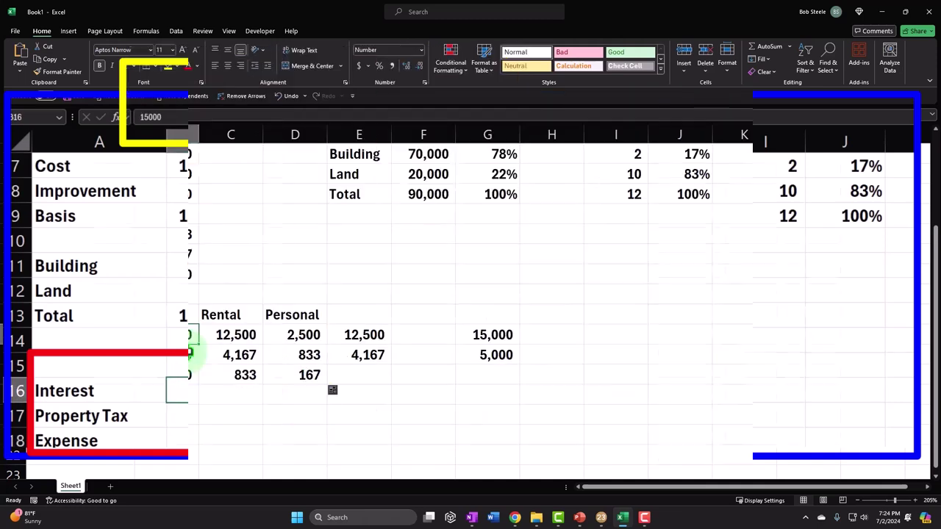
# - Switch to Lacerte and enter the Direct expenses on the Schedule E detail screen: mortgage interest 12,500 and real estate taxes 4,167
pyautogui.moveTo(601, 517)
pyautogui.click(601, 482)
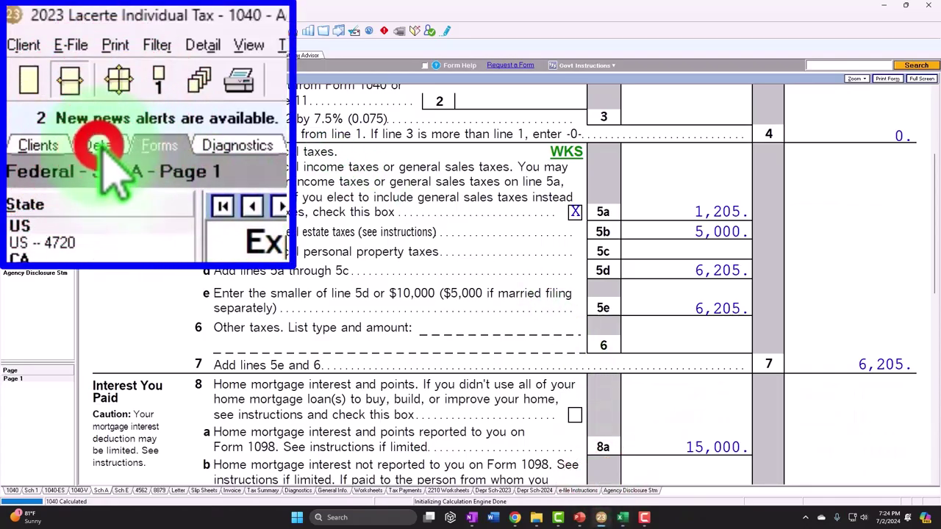
pyautogui.click(37, 55)
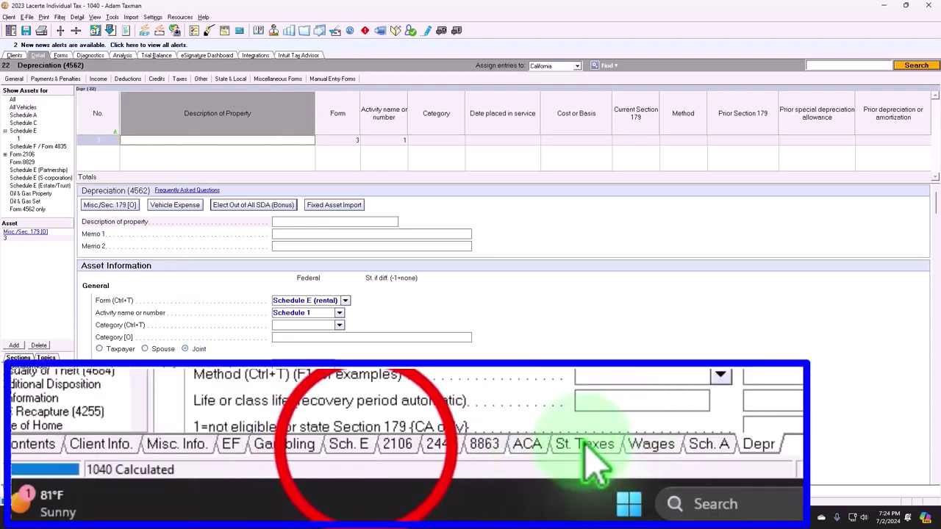
pyautogui.click(168, 489)
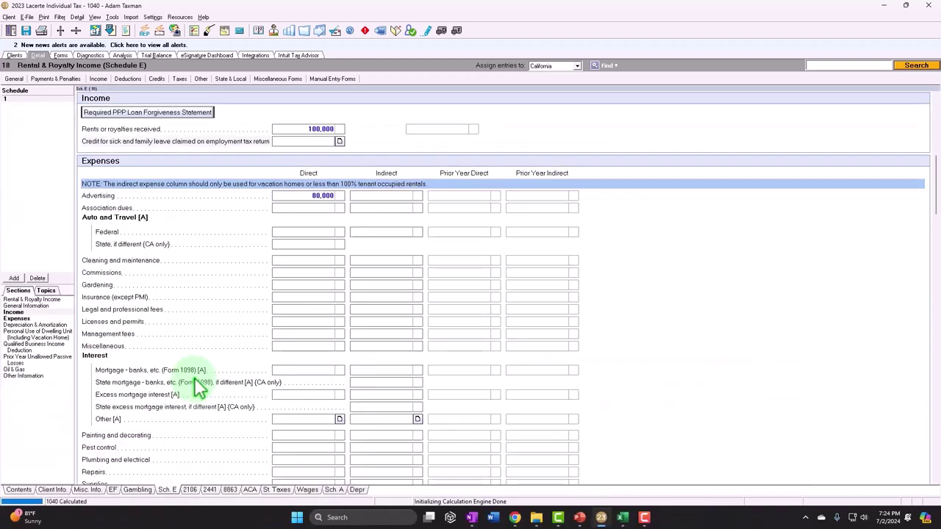
pyautogui.scroll(-5, 195, 352)
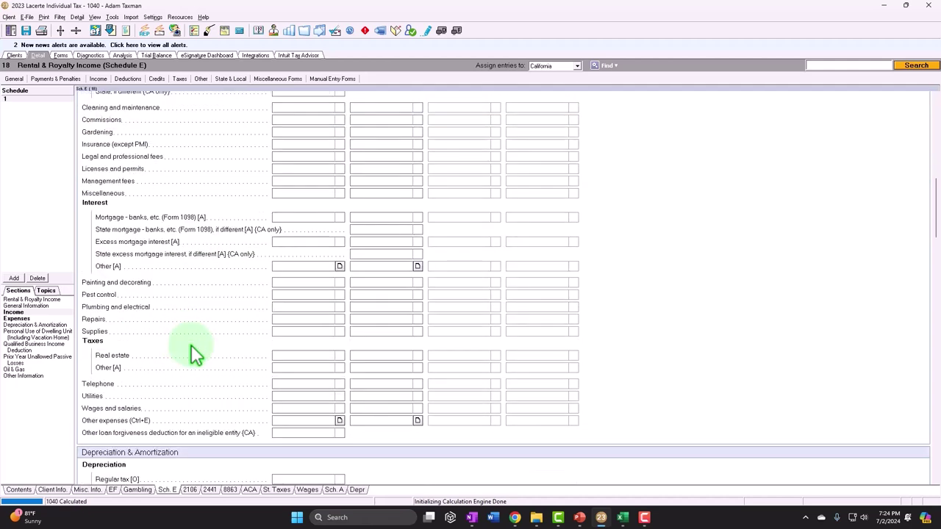
pyautogui.scroll(3, 194, 355)
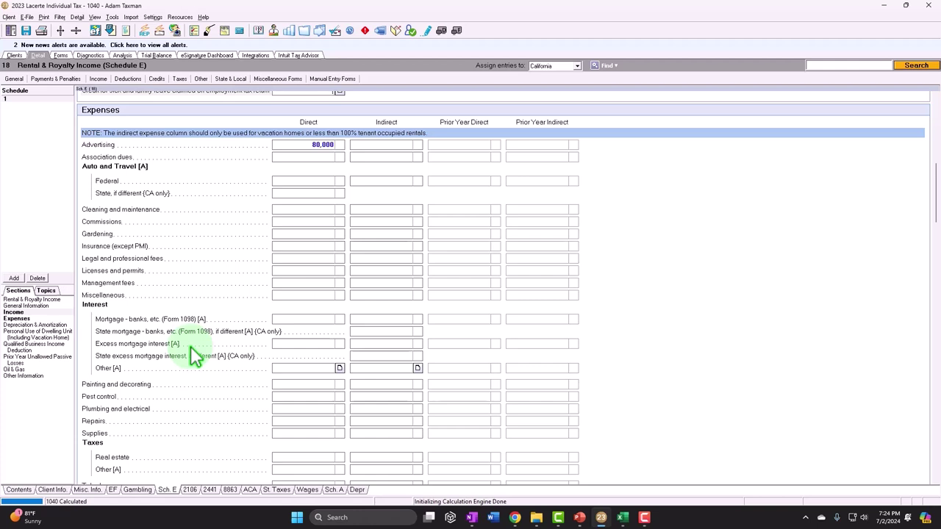
pyautogui.click(577, 316)
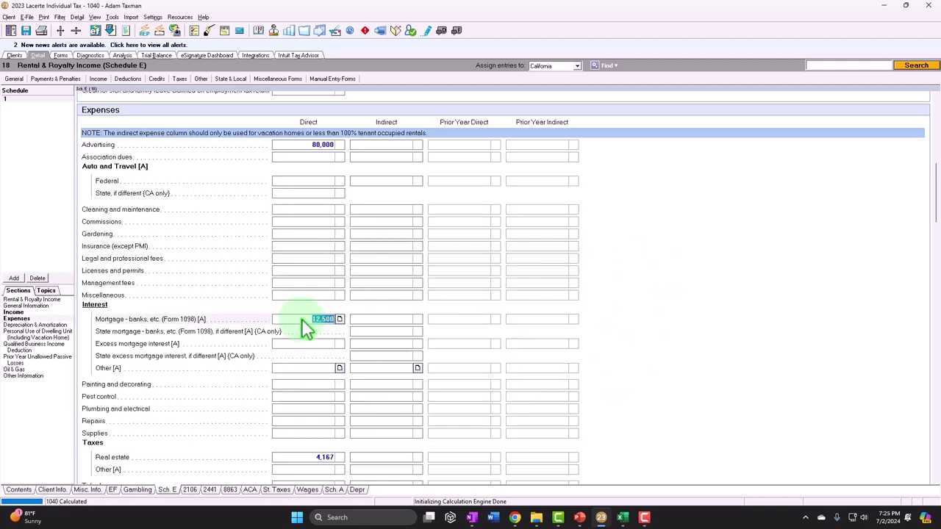
# - Review the rental and personal shares of interest and property tax in the Excel worksheet, and return to Lacerte
pyautogui.click(838, 510)
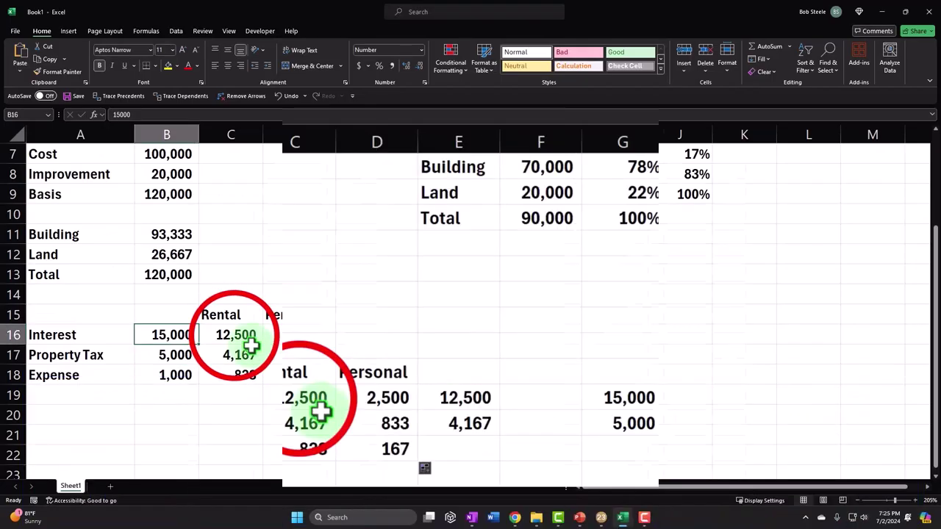
pyautogui.moveTo(235, 335); pyautogui.dragTo(236, 351)
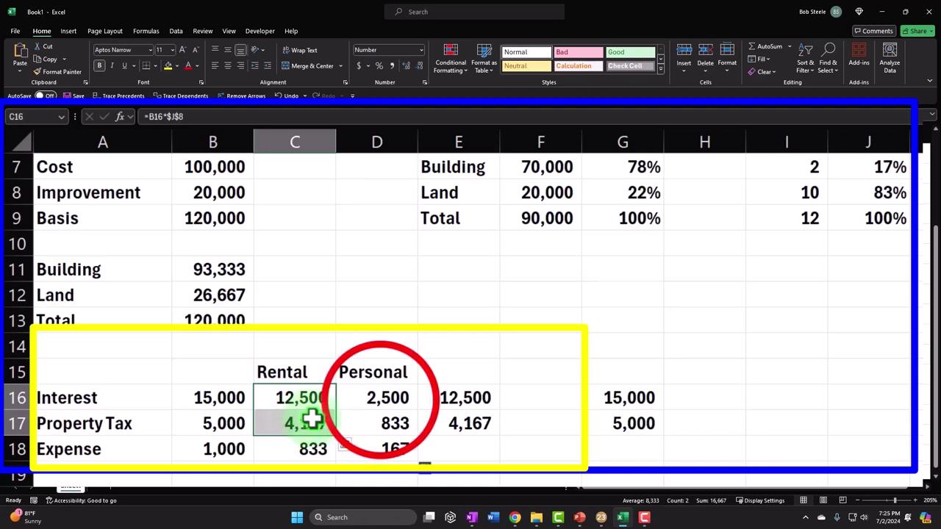
pyautogui.moveTo(378, 398); pyautogui.dragTo(377, 424)
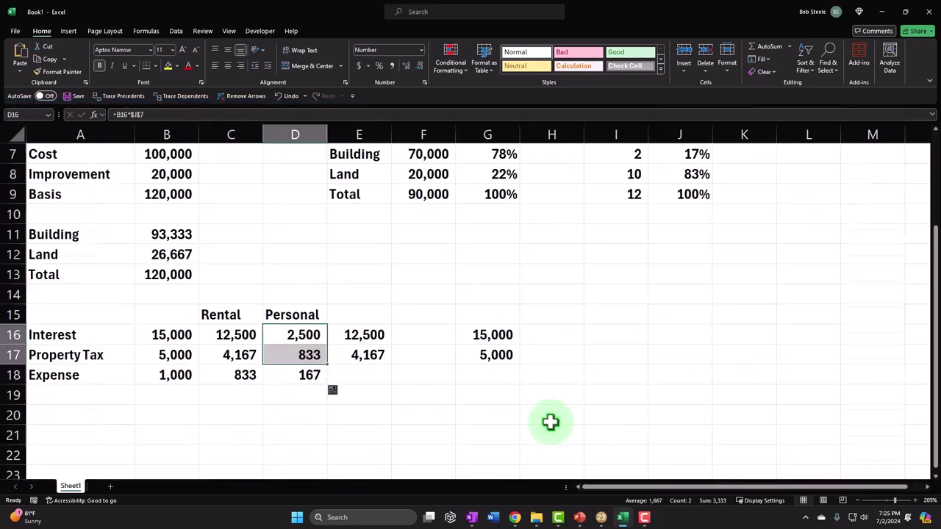
pyautogui.click(622, 517)
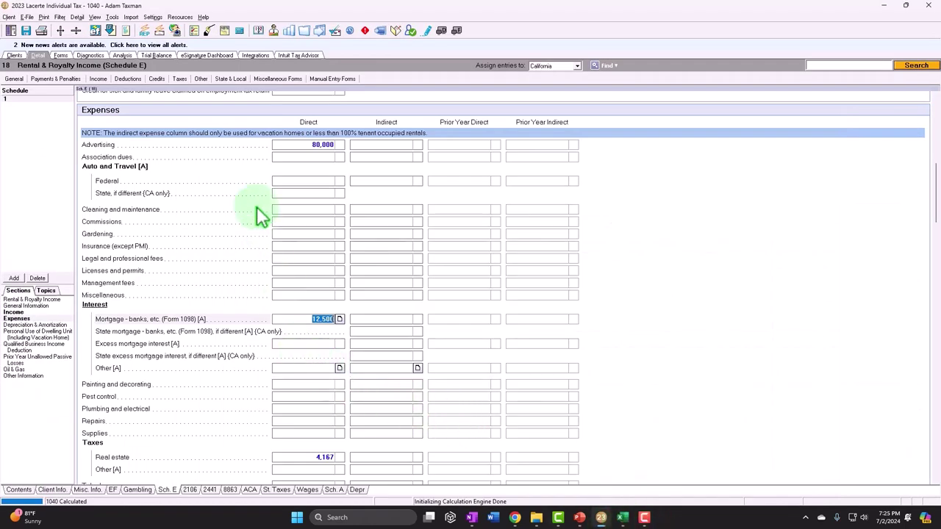
# - Open Itemized Deductions (Sch. A) and, after checking the personal share in Excel, set the principal residence real estate taxes to 2,500
pyautogui.click(98, 78)
pyautogui.click(135, 108)
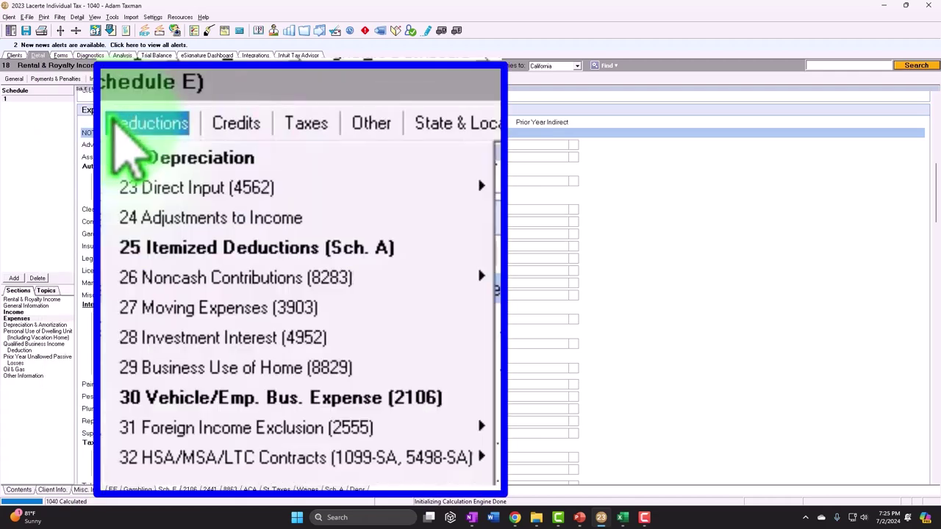
pyautogui.click(209, 243)
pyautogui.scroll(-10, 403, 365)
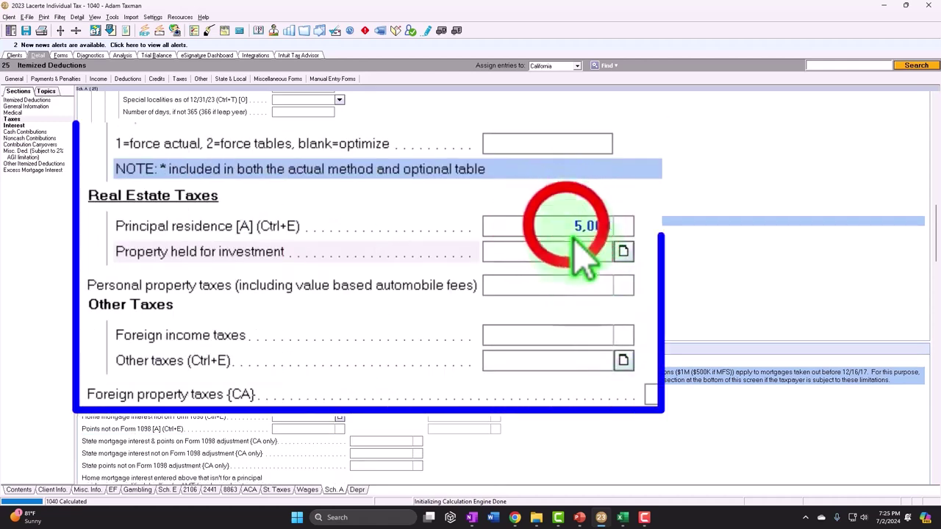
pyautogui.click(324, 250)
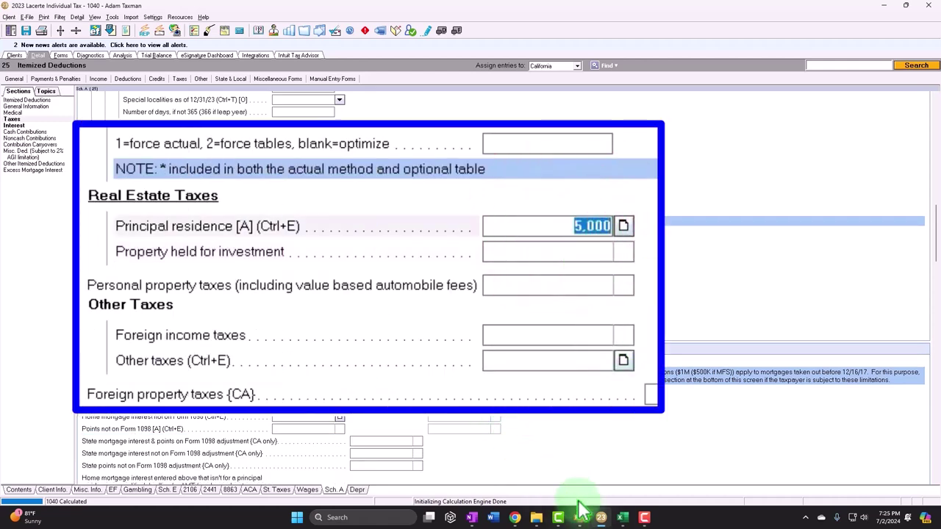
pyautogui.moveTo(621, 518)
pyautogui.click(623, 489)
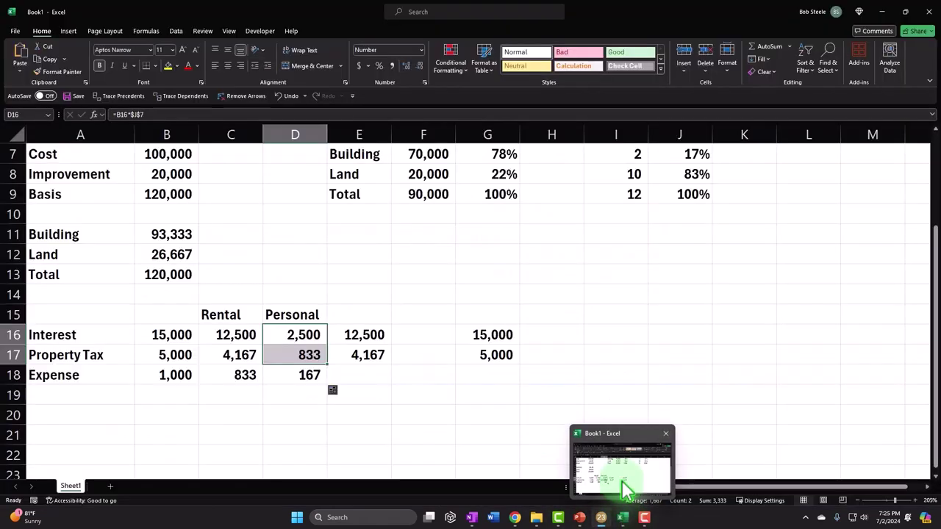
pyautogui.click(601, 517)
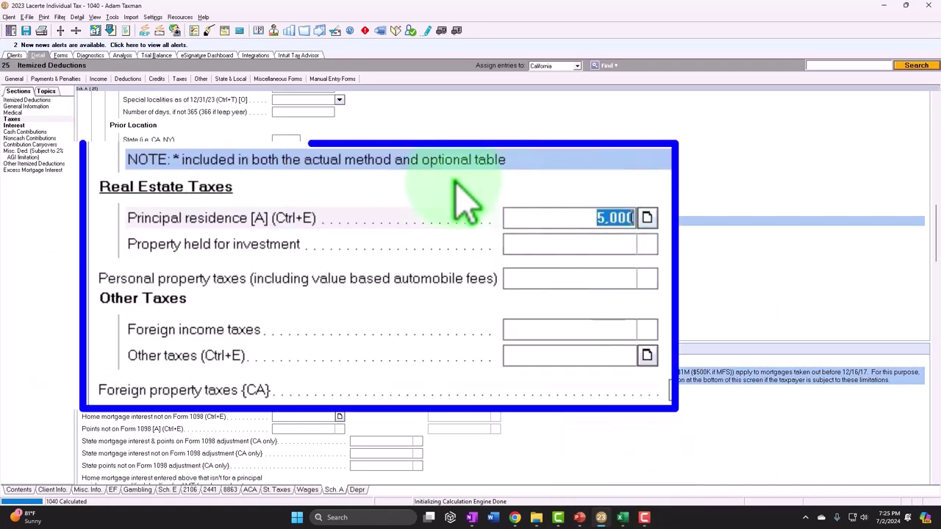
pyautogui.write('2500')
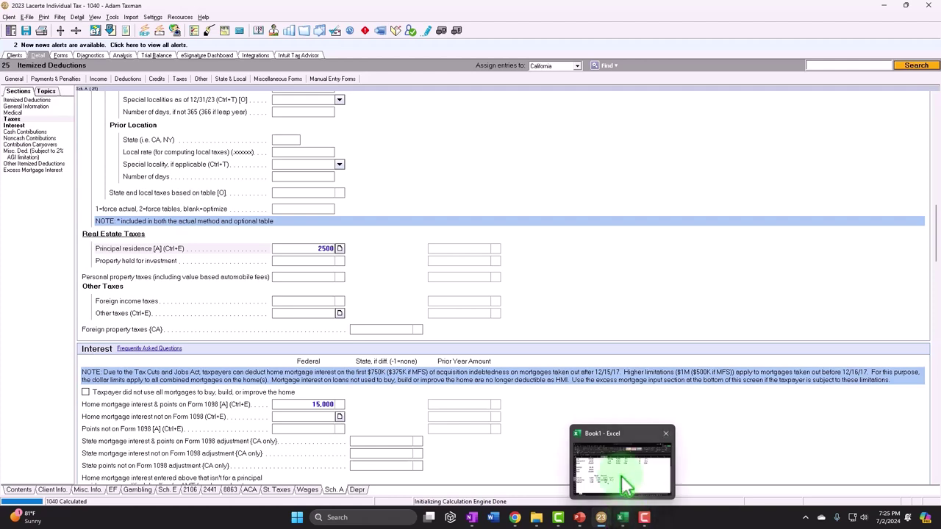
# - Set home mortgage interest on Form 1098 to 2,500 and, after checking the personal share in Excel, principal residence real estate taxes to 833
pyautogui.click(625, 482)
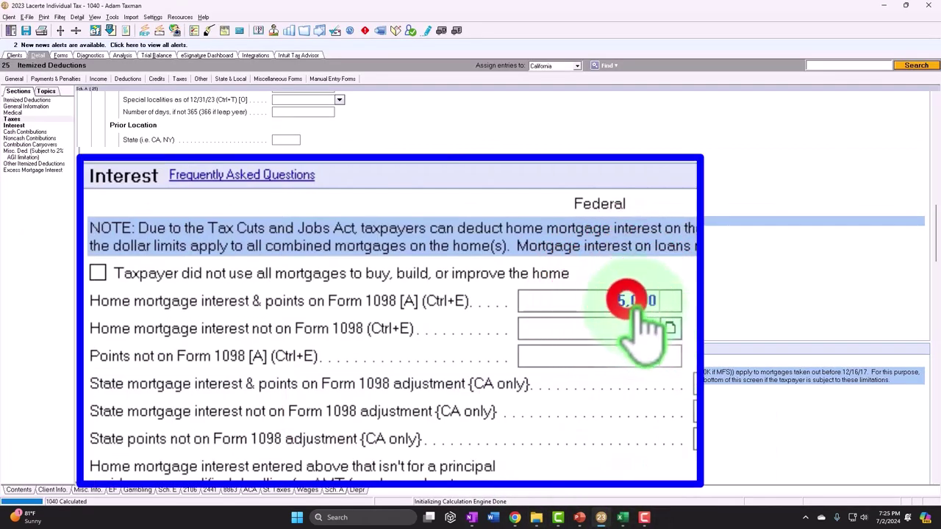
pyautogui.write('2500')
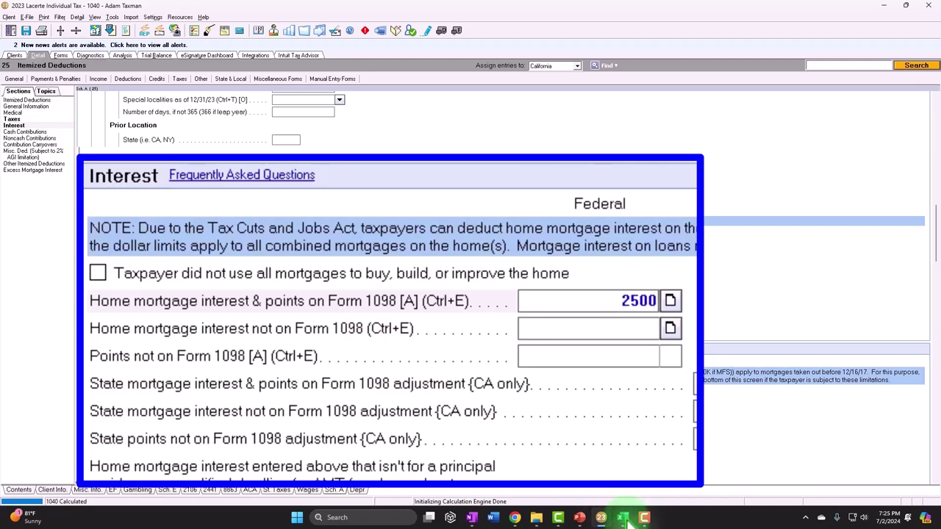
pyautogui.click(621, 460)
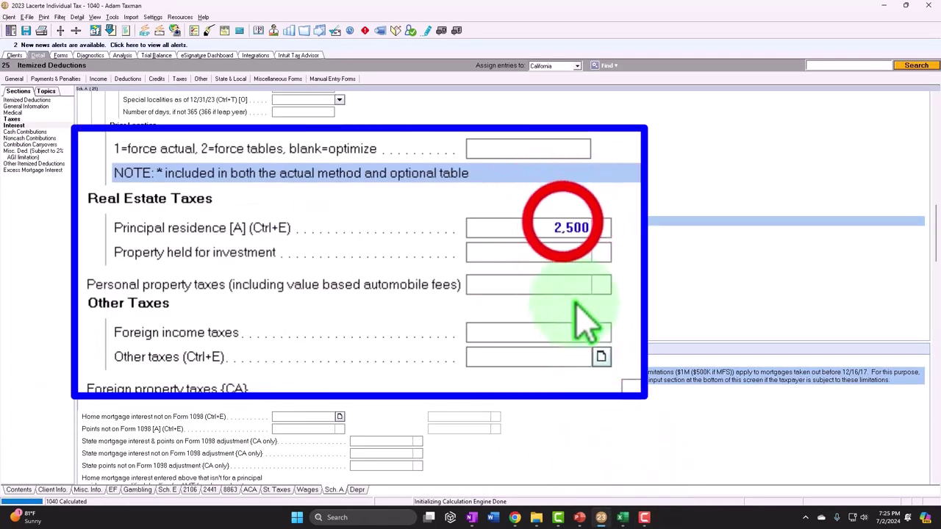
pyautogui.click(572, 229)
pyautogui.press('Delete')
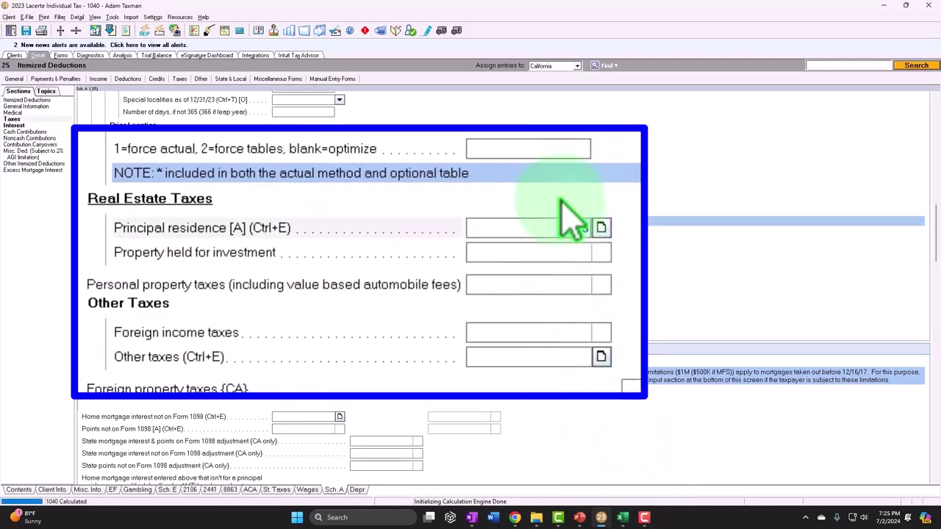
# - Check the Schedule E expense lines in the forms view, and with all forms listed, review Schedule A's taxes, mortgage interest and total itemized deductions
pyautogui.click(62, 56)
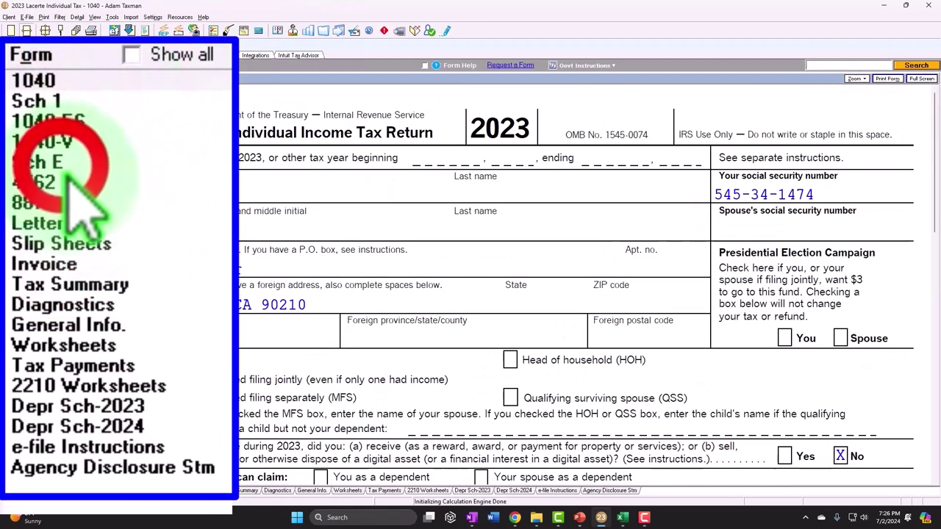
pyautogui.scroll(-10, 493, 248)
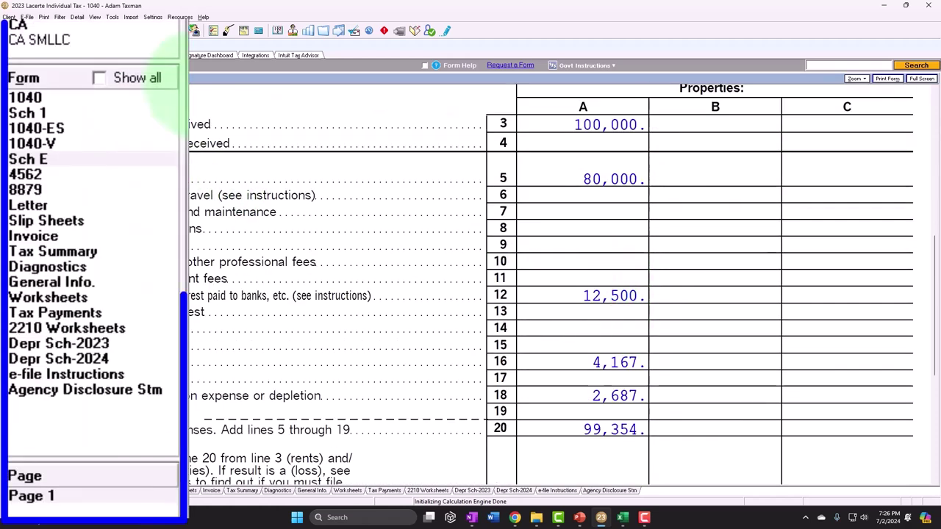
pyautogui.click(100, 79)
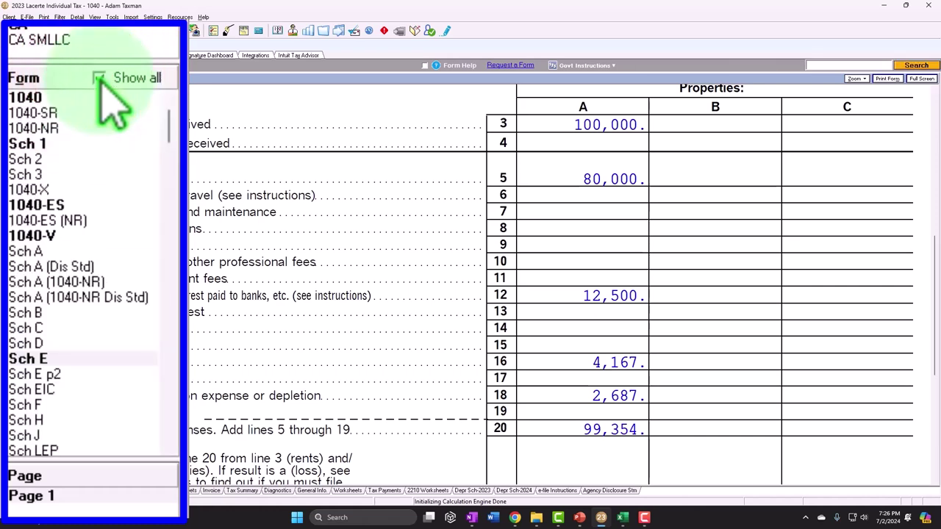
pyautogui.click(26, 251)
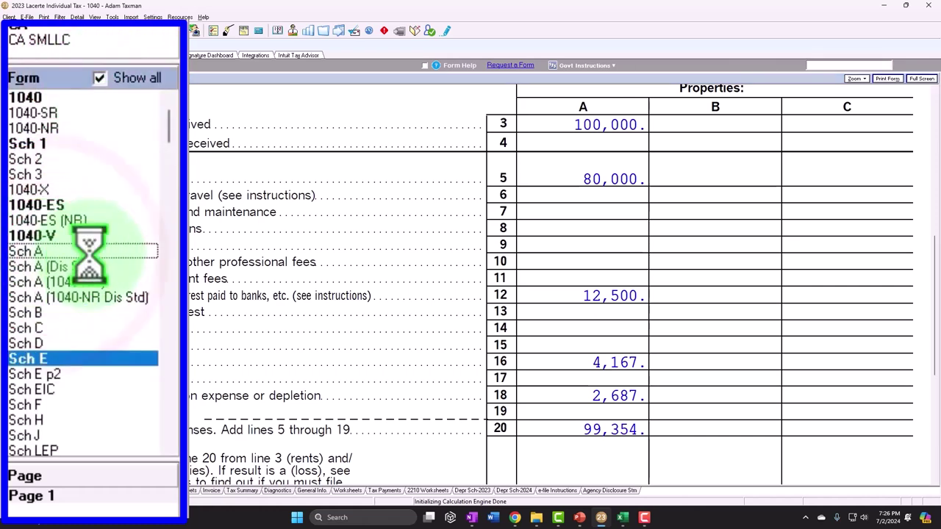
pyautogui.scroll(-5, 479, 272)
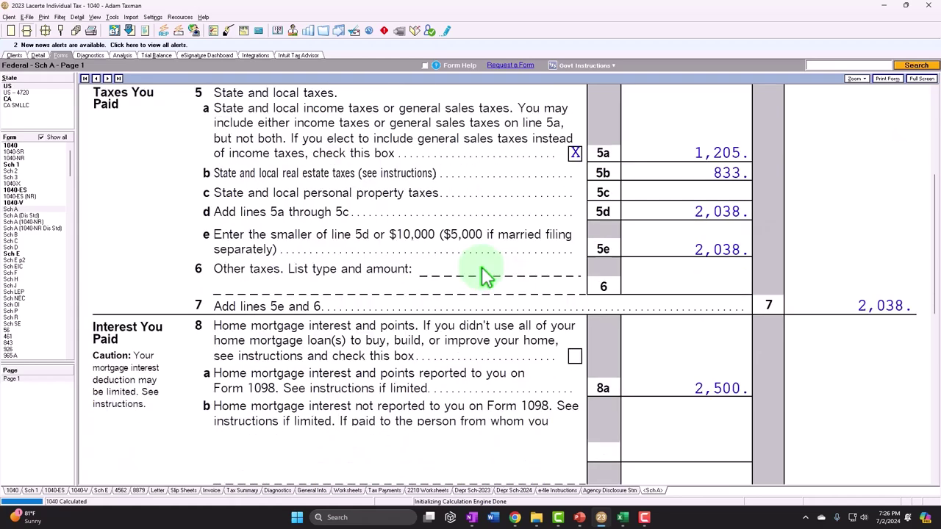
pyautogui.scroll(-10, 518, 275)
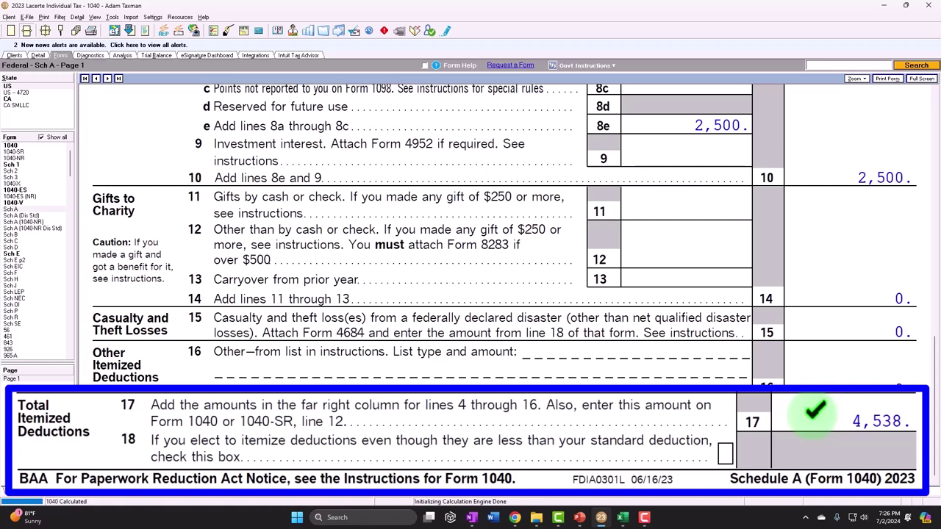
pyautogui.scroll(5, 479, 287)
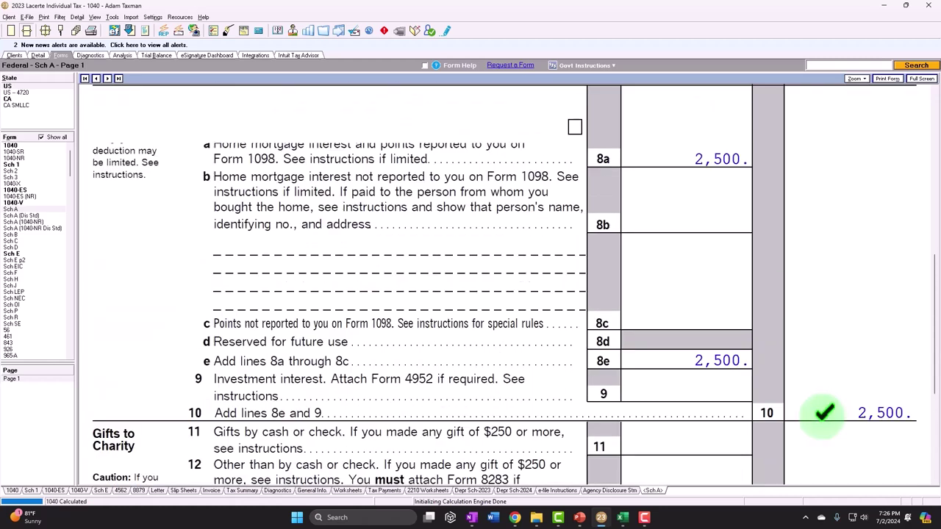
pyautogui.scroll(3, 823, 416)
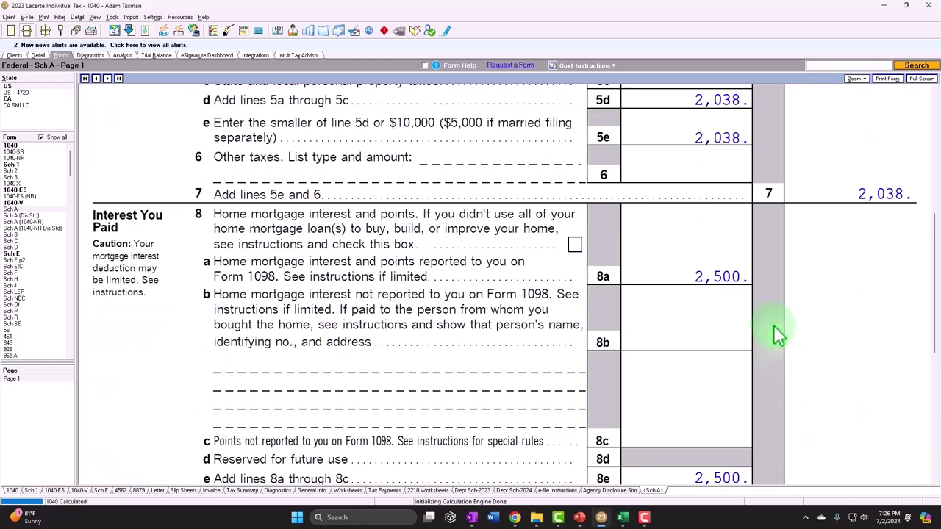
pyautogui.scroll(3, 770, 317)
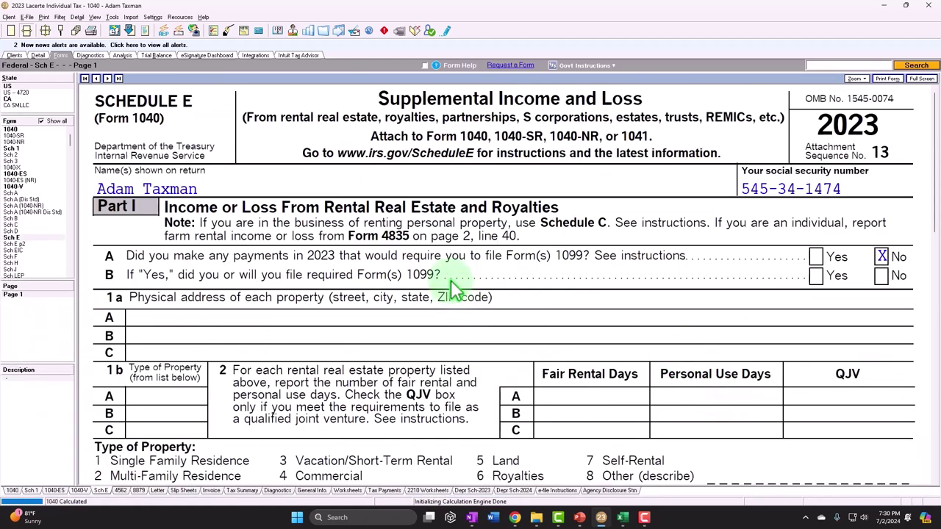
# - Review Schedule E's expenses and the Regular 2023 depreciation schedule with unused forms hidden, and switch to the Excel worksheet
pyautogui.scroll(-10, 427, 257)
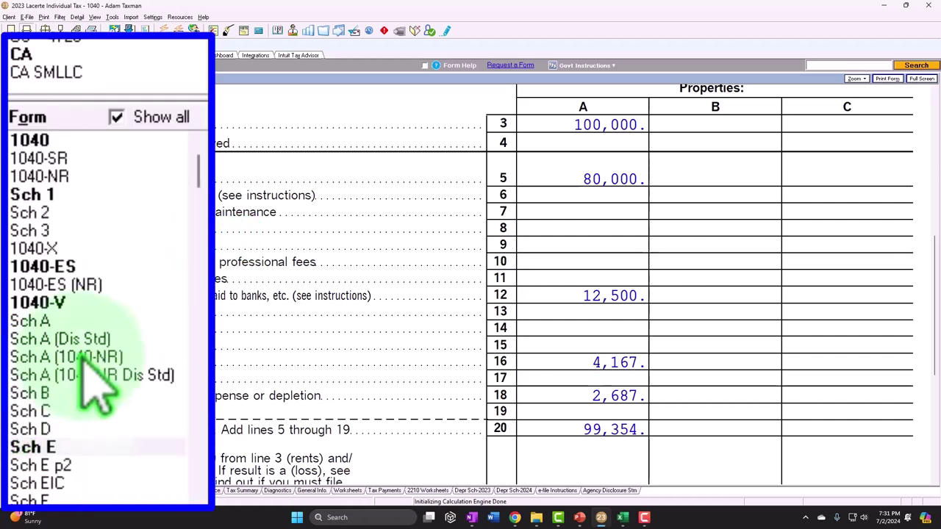
pyautogui.click(117, 117)
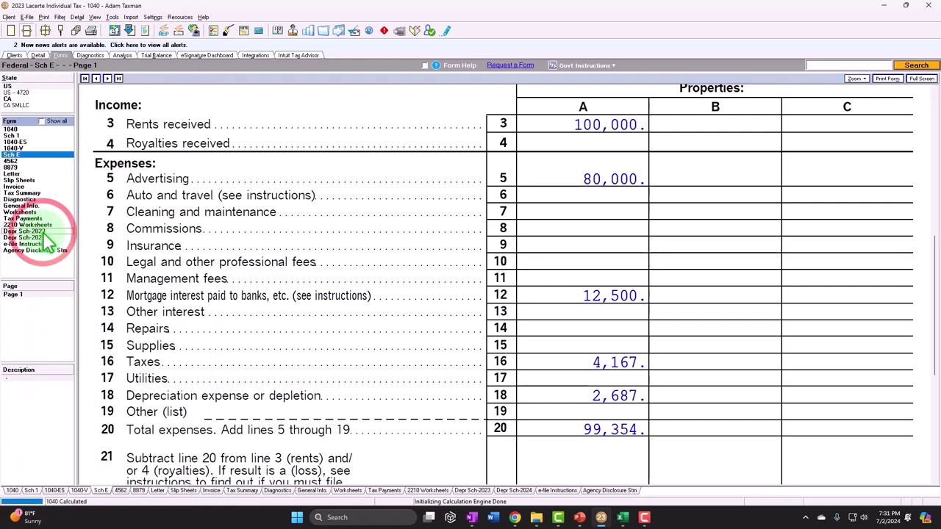
pyautogui.click(22, 229)
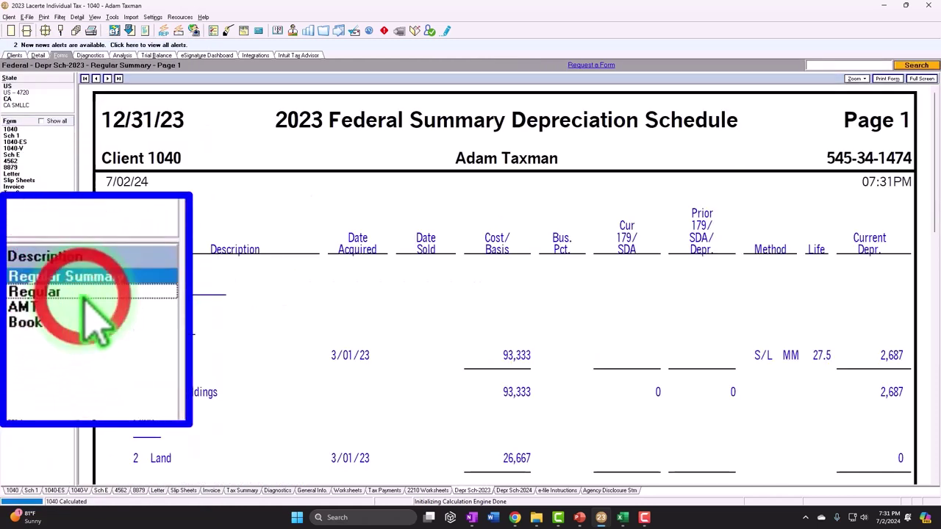
pyautogui.click(19, 301)
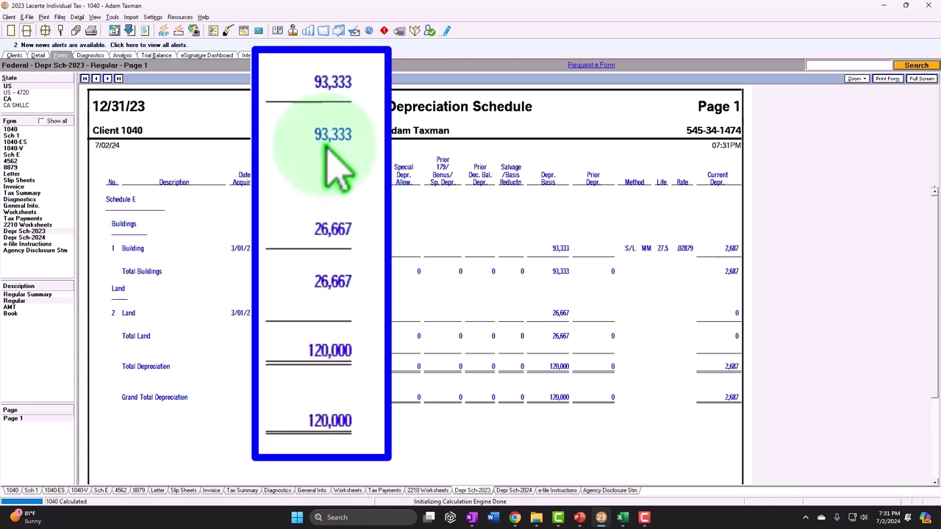
pyautogui.click(622, 518)
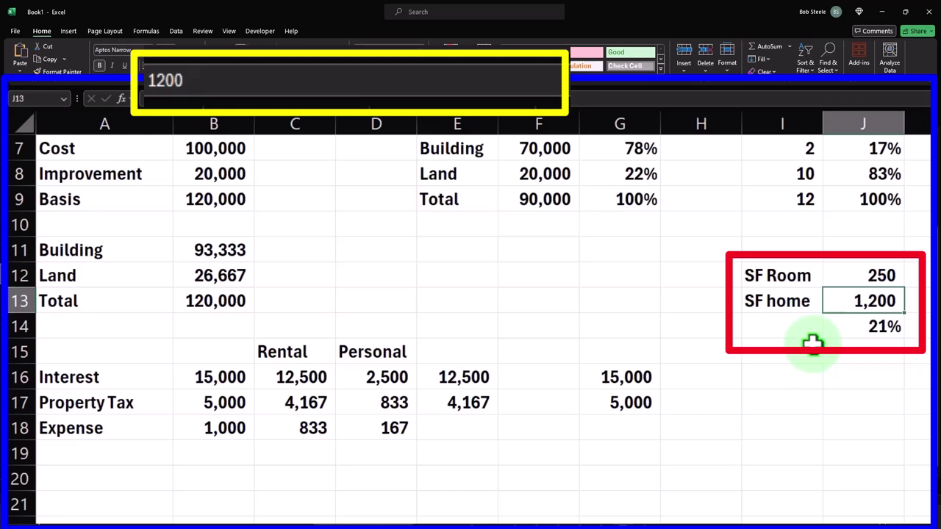
# - Examine the room and home square footages, the usage-percentage formula in J14, and the building basis formula in B11
pyautogui.moveTo(800, 302); pyautogui.dragTo(849, 302)
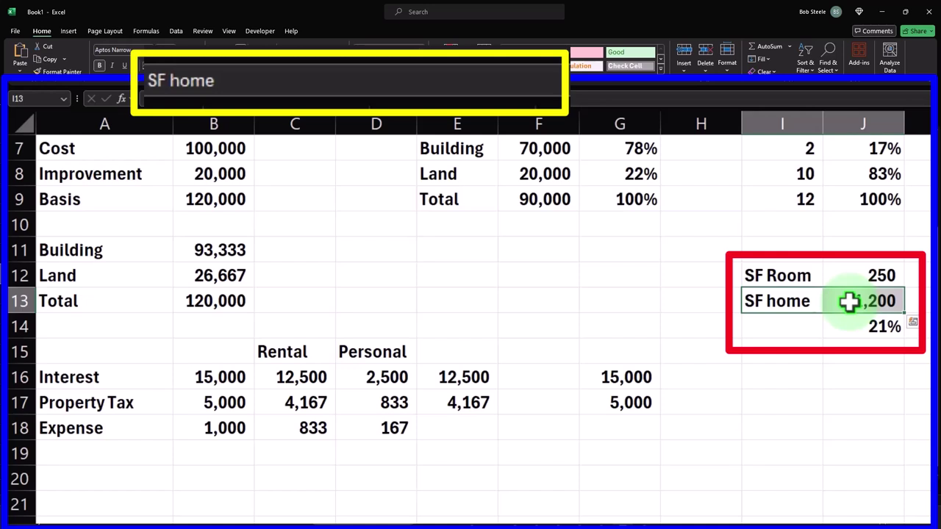
pyautogui.moveTo(798, 273); pyautogui.dragTo(826, 276)
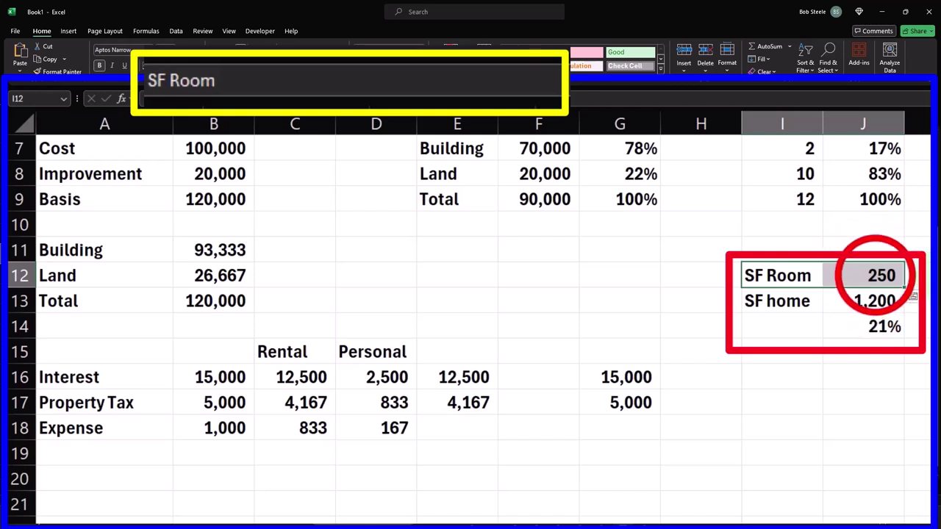
pyautogui.click(874, 274)
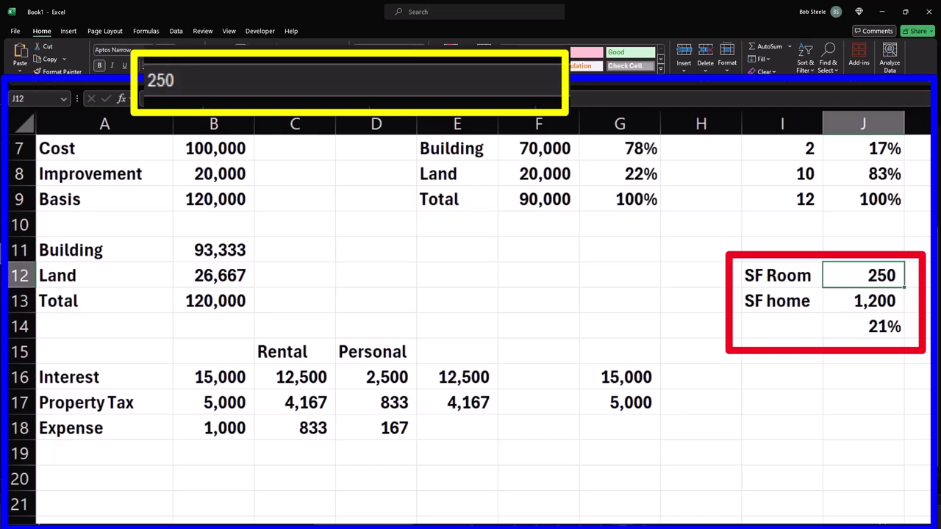
pyautogui.click(863, 300)
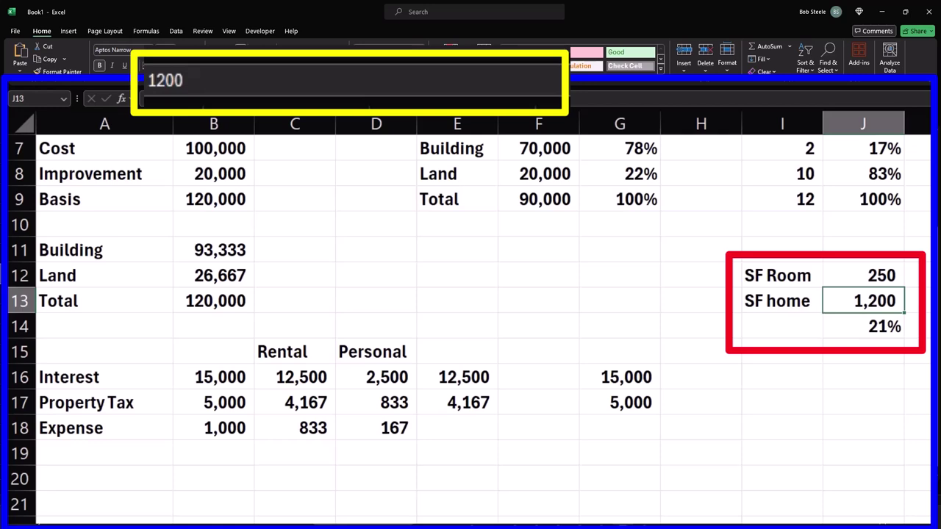
pyautogui.doubleClick(882, 328)
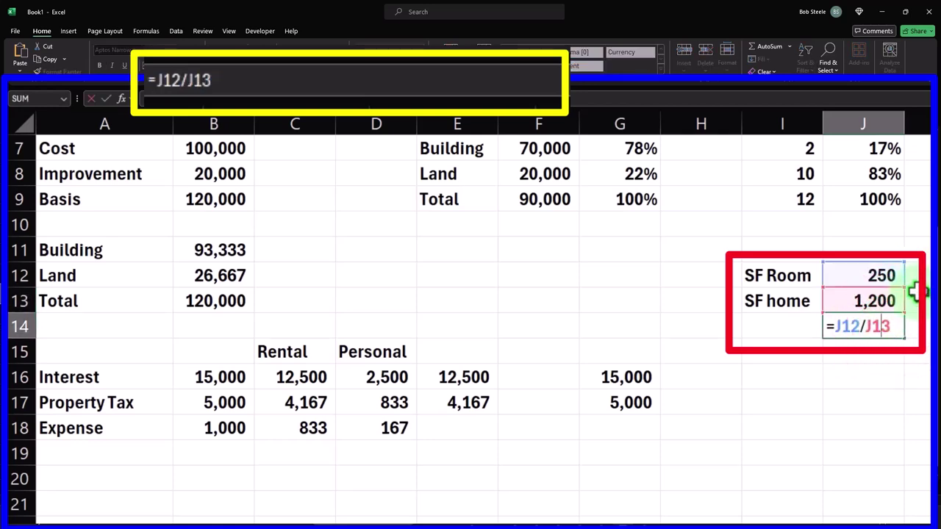
pyautogui.press('Return')
pyautogui.press('Up')
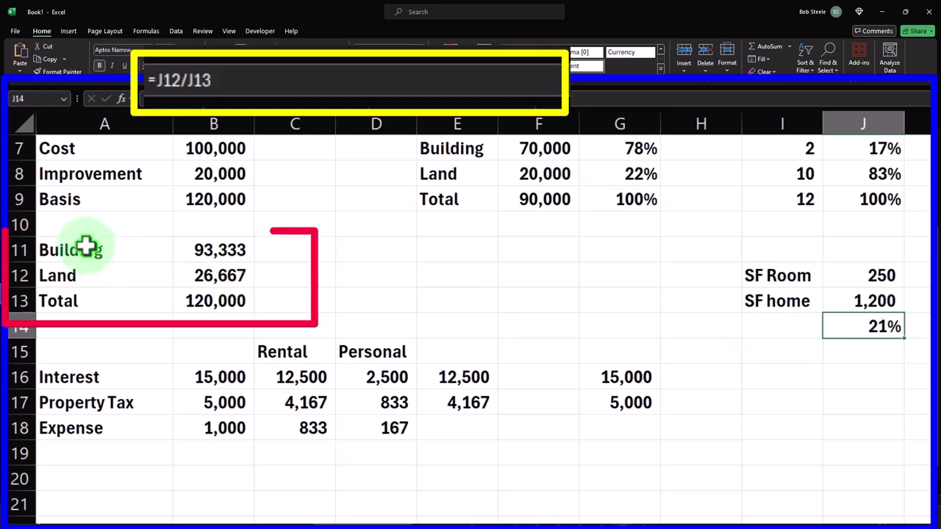
pyautogui.click(213, 249)
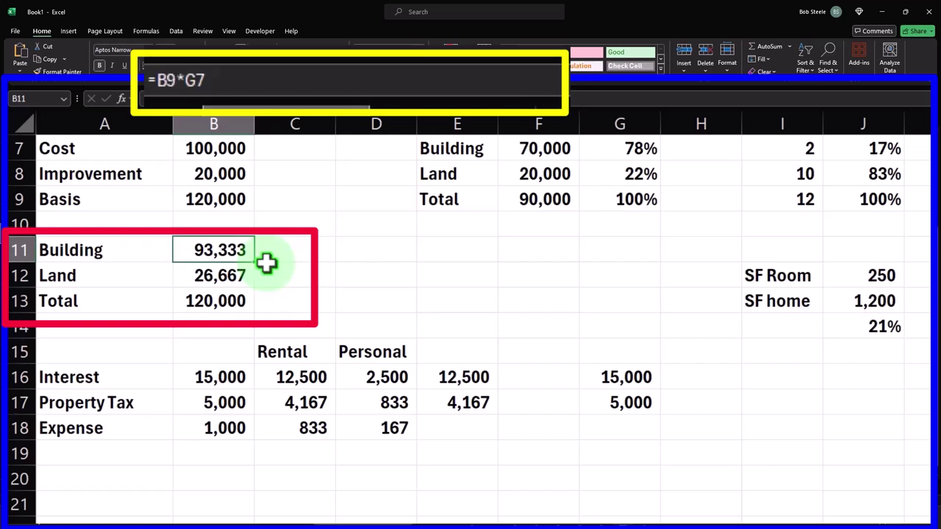
pyautogui.click(849, 330)
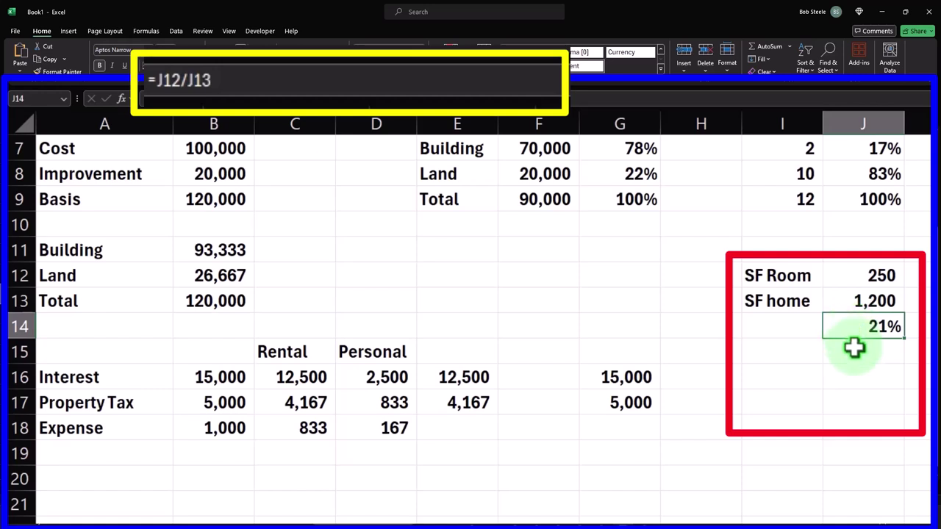
# - Reference the building basis from cell B11 in cell J15, below the square-footage percentage
pyautogui.click(882, 350)
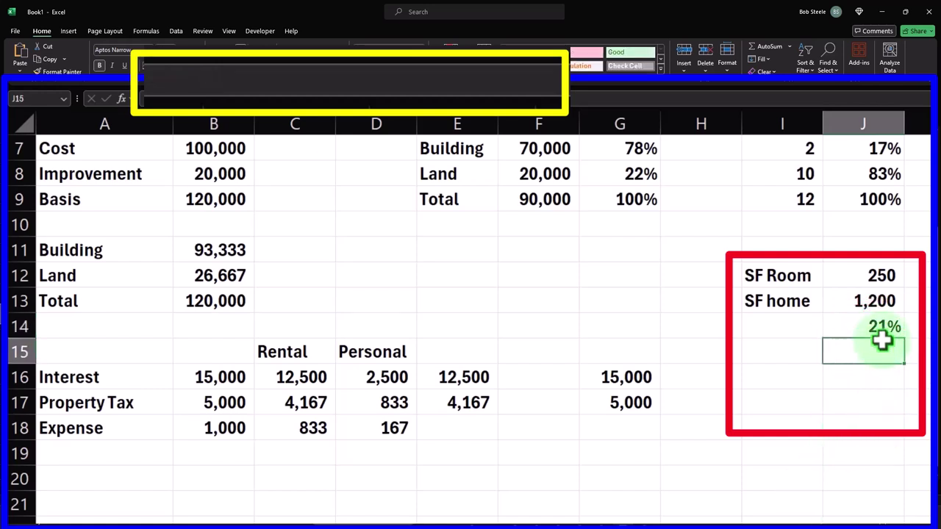
pyautogui.write('+')
pyautogui.press('Left')
pyautogui.press('Left')
pyautogui.press('Left')
pyautogui.press('Left')
pyautogui.press('Left')
pyautogui.press('Left')
pyautogui.press('Left')
pyautogui.press('Left')
pyautogui.press('Up')
pyautogui.press('Up')
pyautogui.press('Up')
pyautogui.press('Up')
pyautogui.press('Return')
# - Calculate the rental portion of the building basis in J16 by multiplying J14 by J15
pyautogui.write('+')
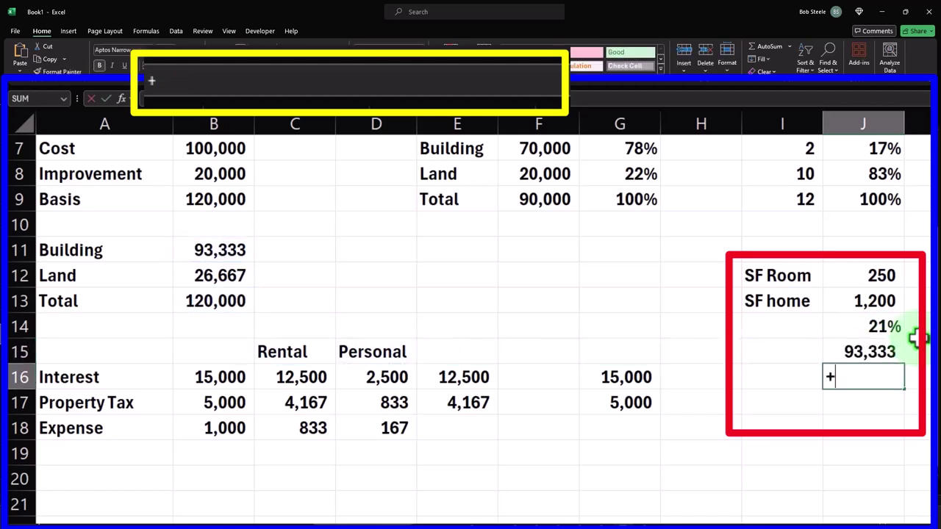
pyautogui.press('Up')
pyautogui.press('Up')
pyautogui.write('*')
pyautogui.press('Up')
pyautogui.press('Return')
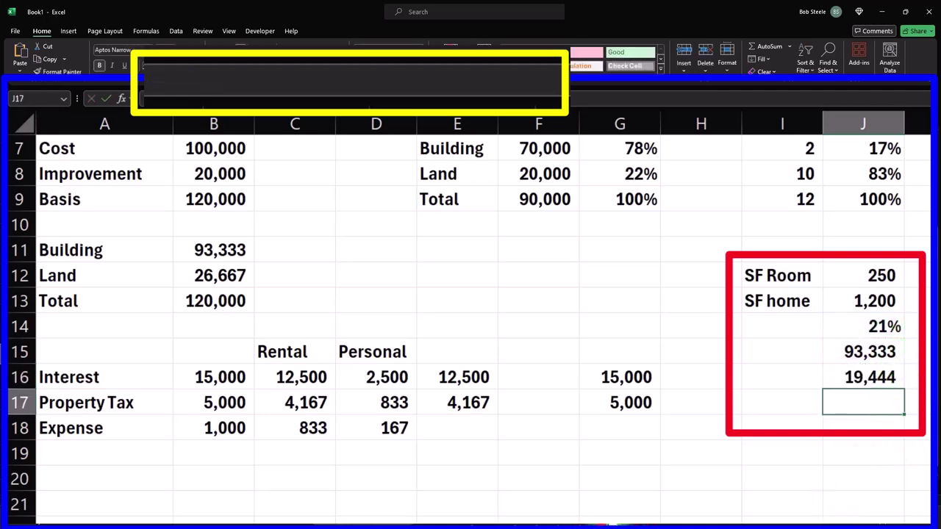
# - Switch to Lacerte and set the Building asset's percentage of business use to 0.21 in the depreciation details
pyautogui.click(601, 519)
pyautogui.click(45, 58)
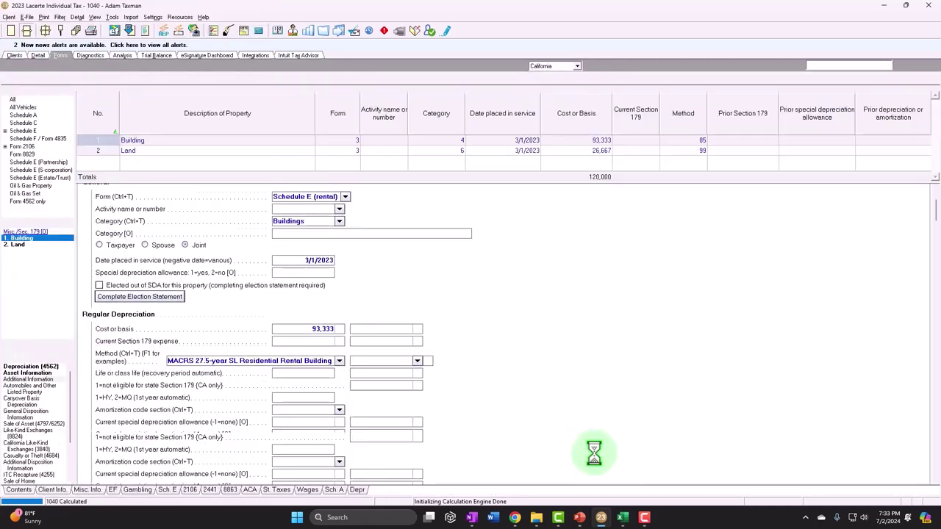
pyautogui.click(622, 518)
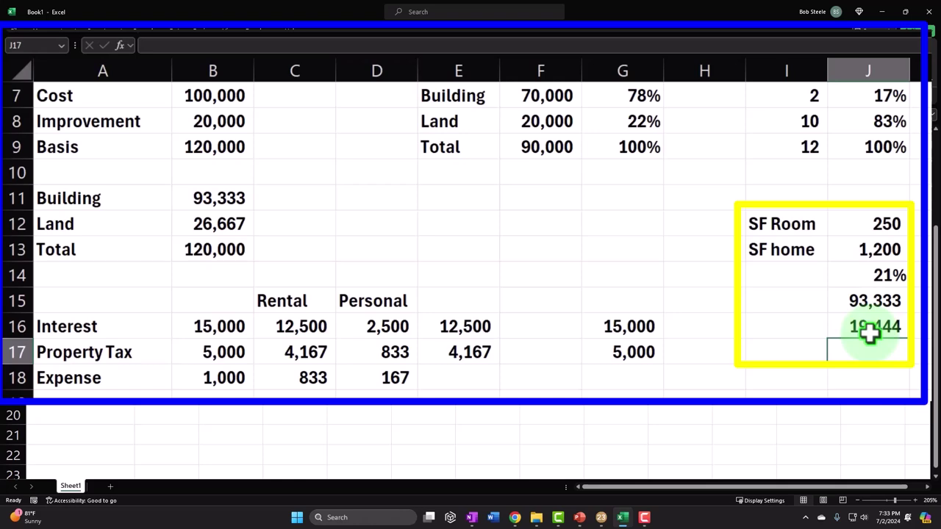
pyautogui.click(600, 517)
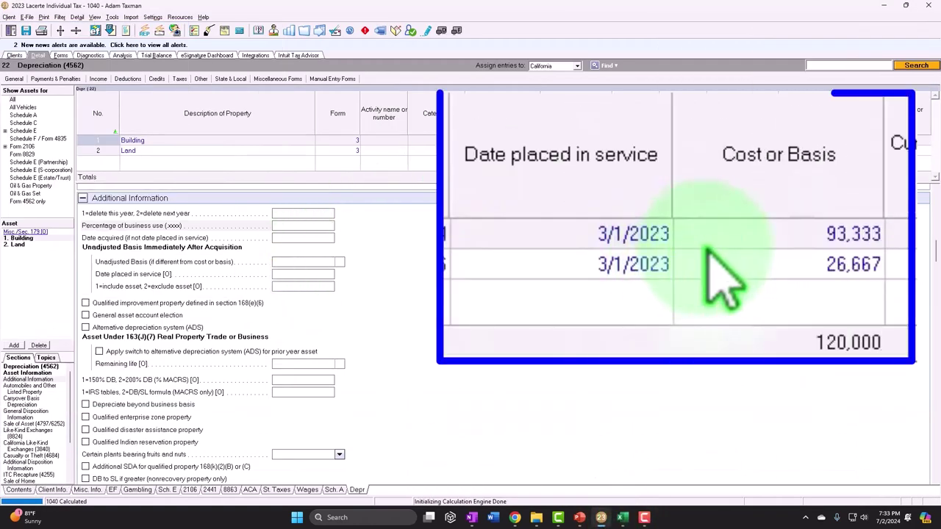
pyautogui.click(710, 241)
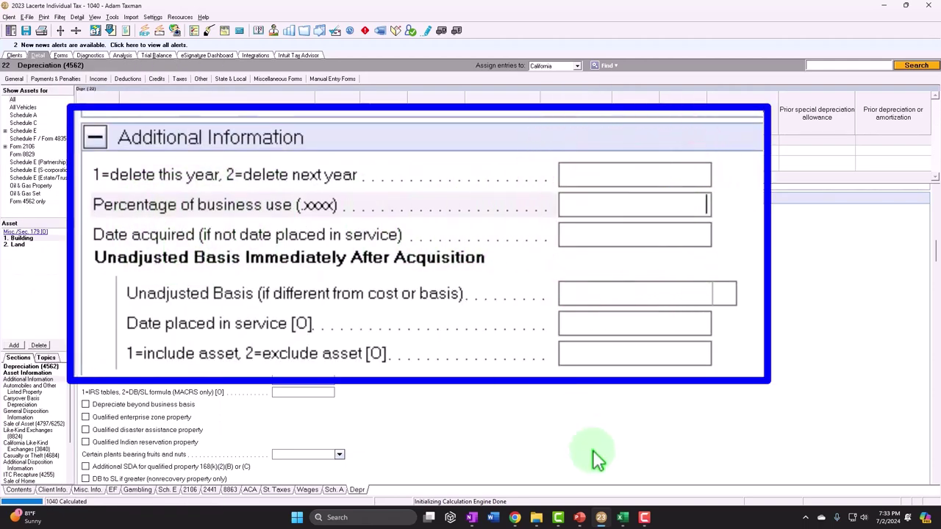
pyautogui.moveTo(622, 517)
pyautogui.click(633, 489)
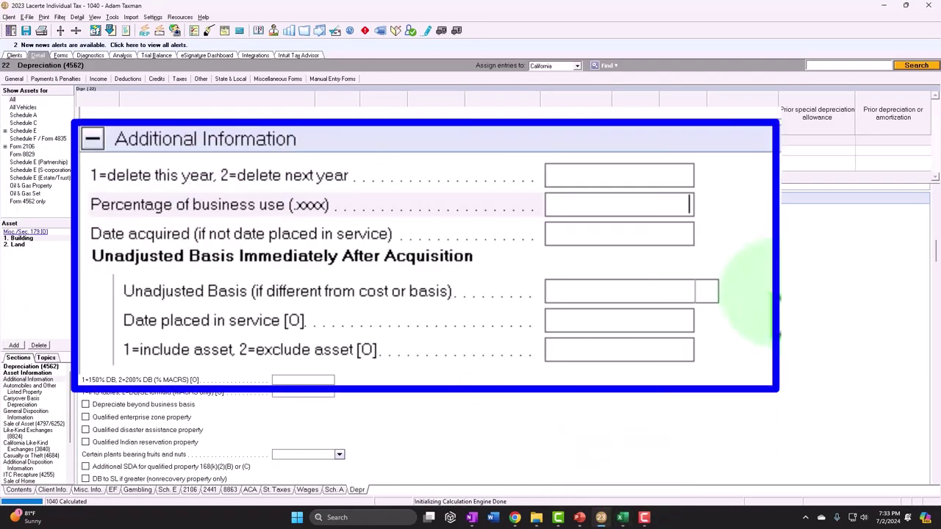
pyautogui.write('21')
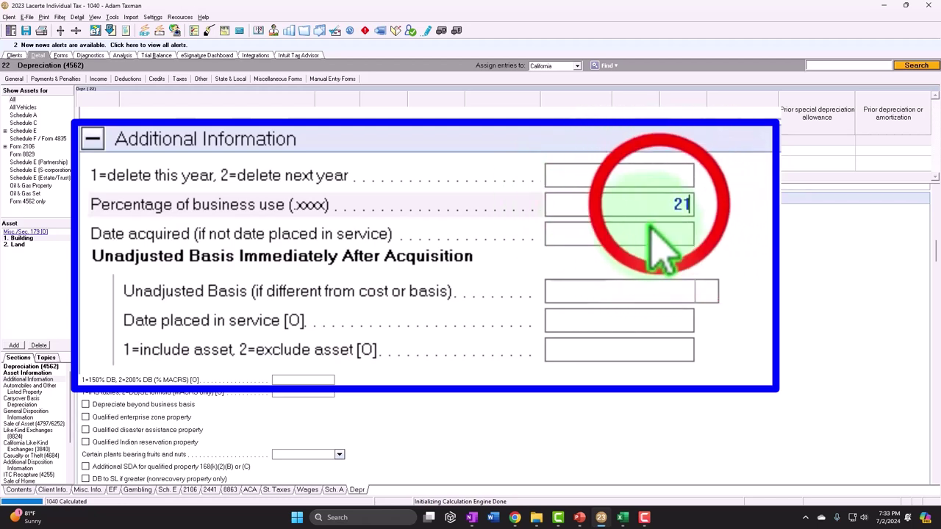
pyautogui.doubleClick(654, 203)
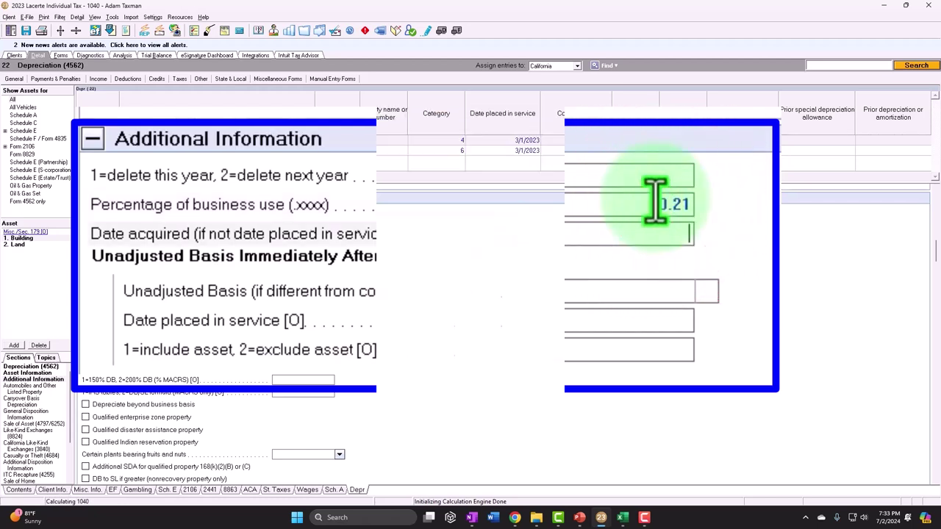
# - Set the Land asset's percentage of business use to 0.21 in its Additional Information section
pyautogui.click(38, 244)
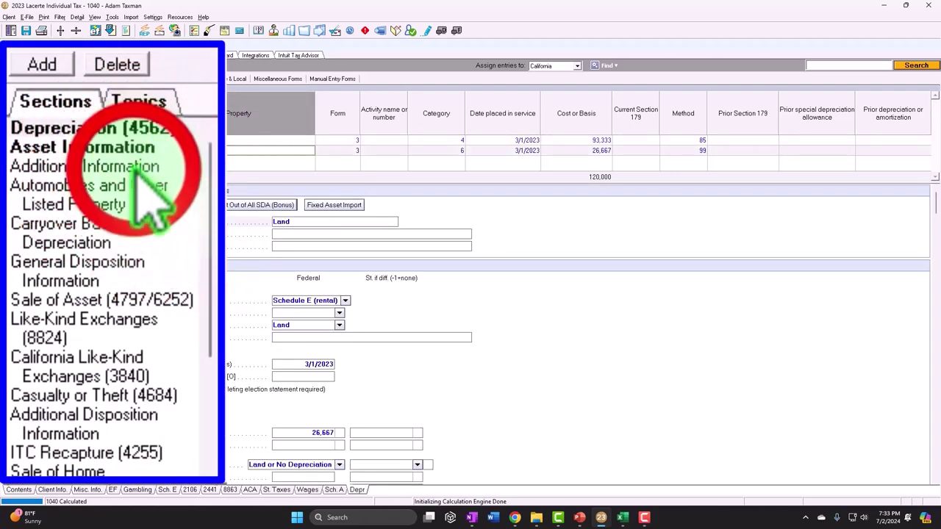
pyautogui.click(29, 379)
pyautogui.click(634, 195)
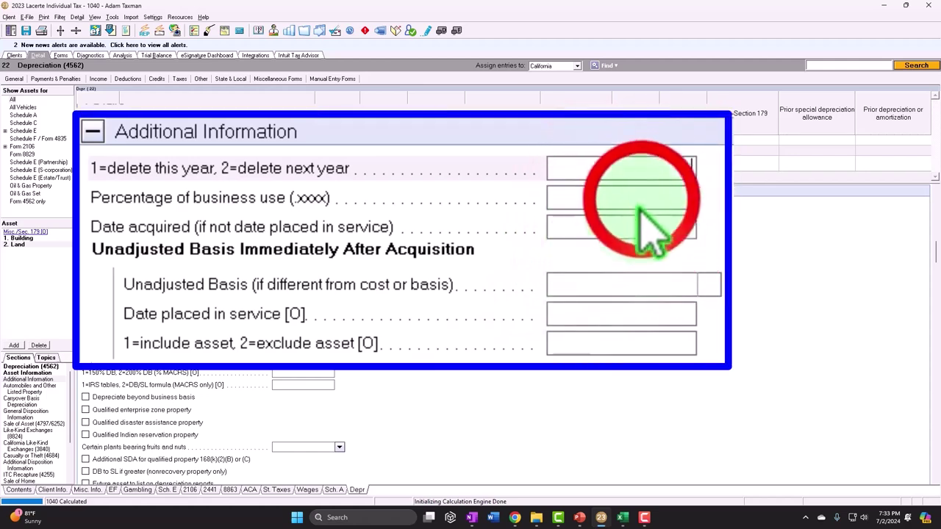
pyautogui.press('Return')
# - Check the building's depreciable basis on the regular 2023 Federal Depreciation Schedule by computing 93333*.21 in Calculator
pyautogui.click(63, 58)
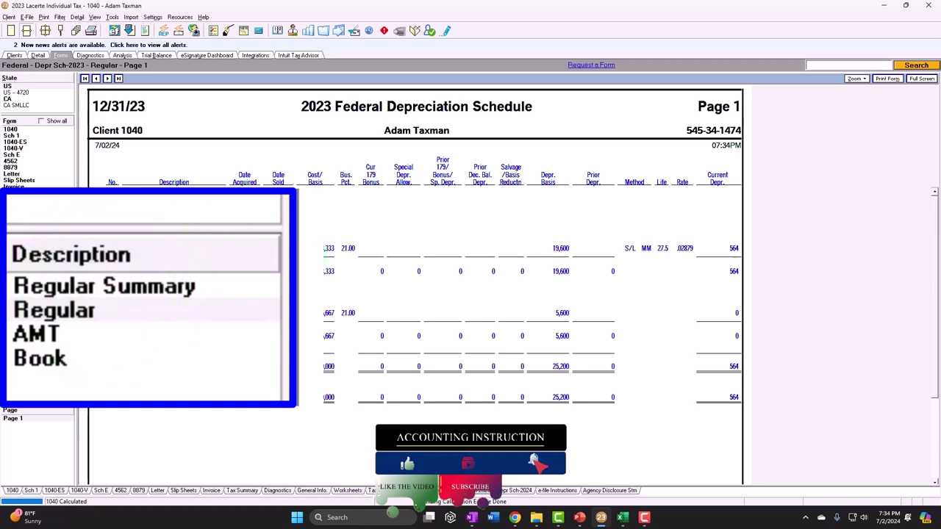
pyautogui.click(328, 250)
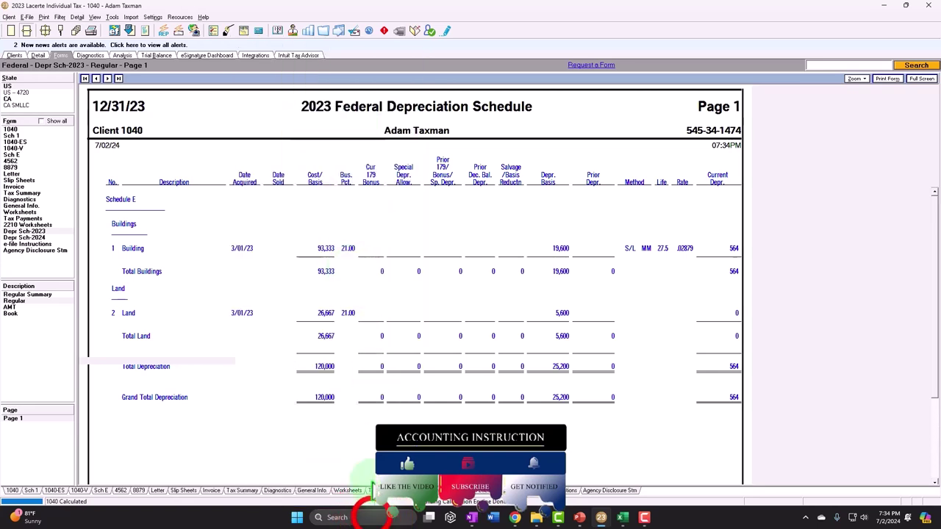
pyautogui.click(372, 518)
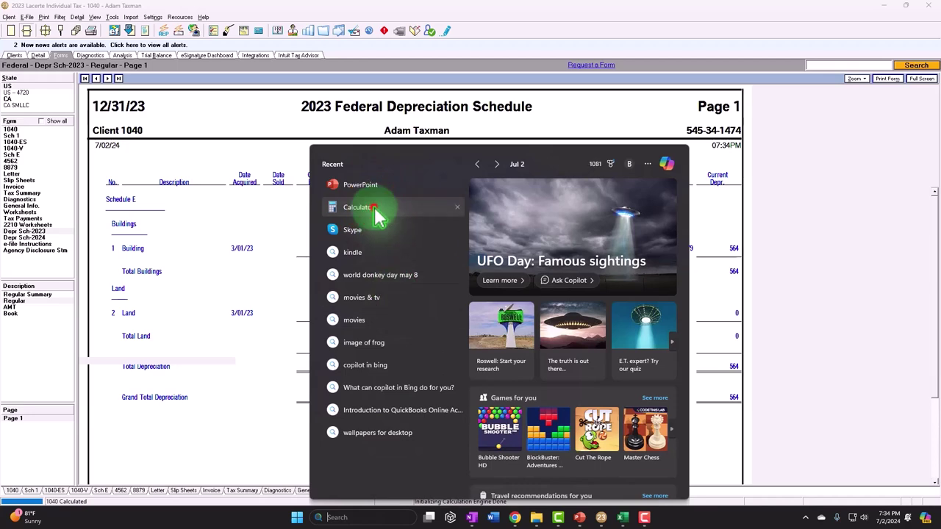
pyautogui.click(358, 273)
pyautogui.moveTo(419, 154); pyautogui.dragTo(825, 185)
pyautogui.click(800, 42)
pyautogui.click(794, 231)
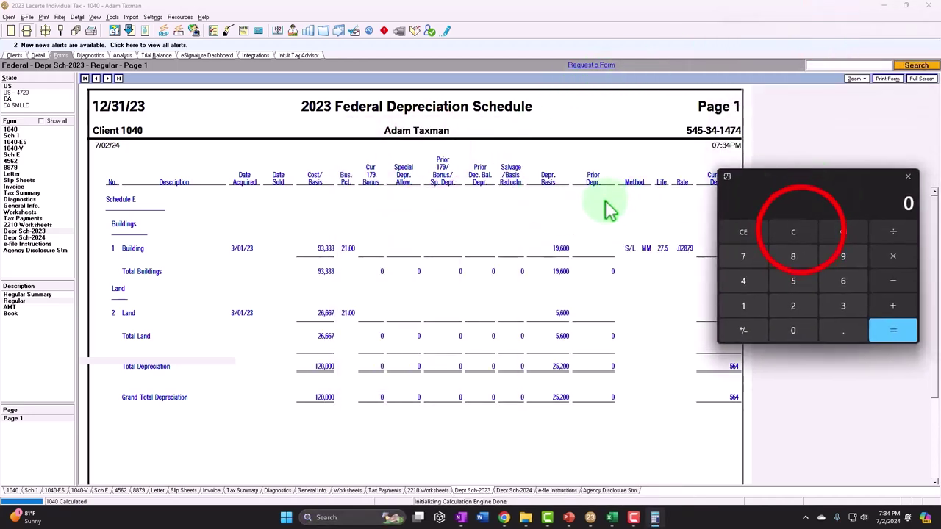
pyautogui.write('93333*.21')
pyautogui.press('Return')
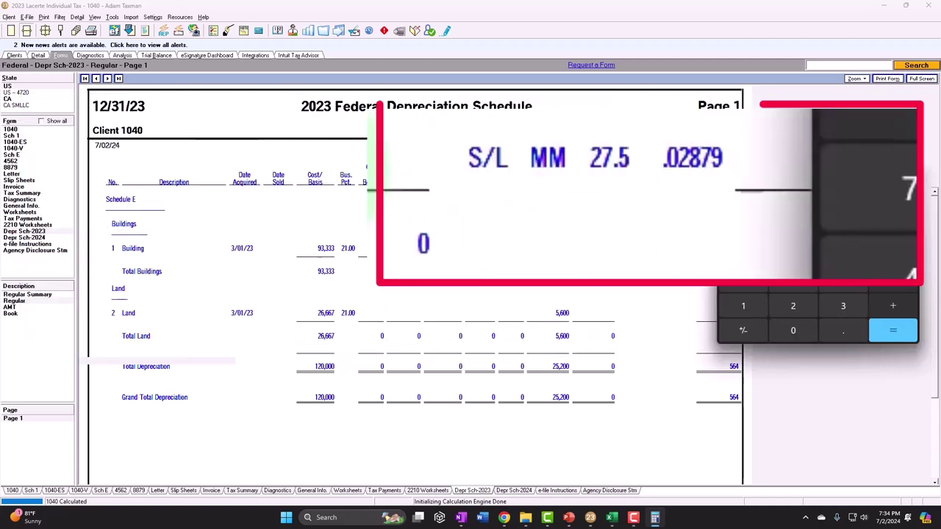
pyautogui.moveTo(809, 176); pyautogui.dragTo(711, 274)
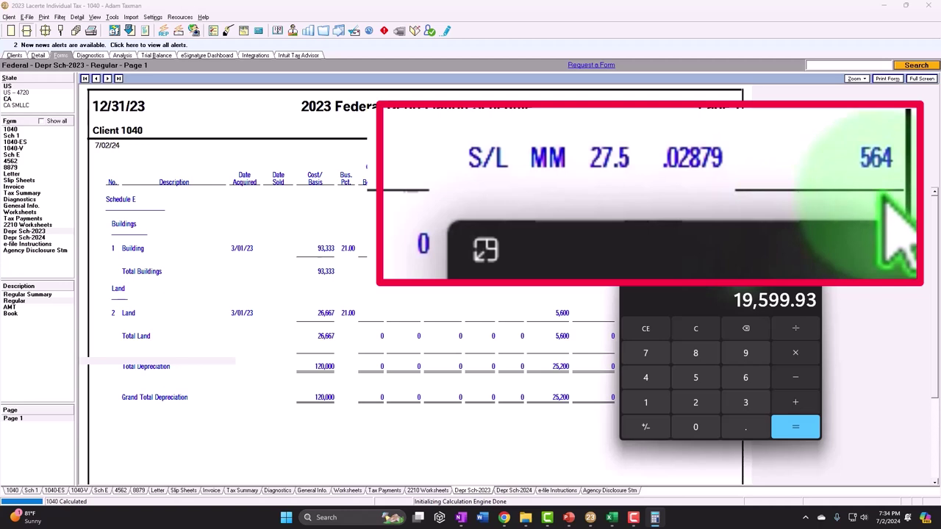
pyautogui.click(711, 276)
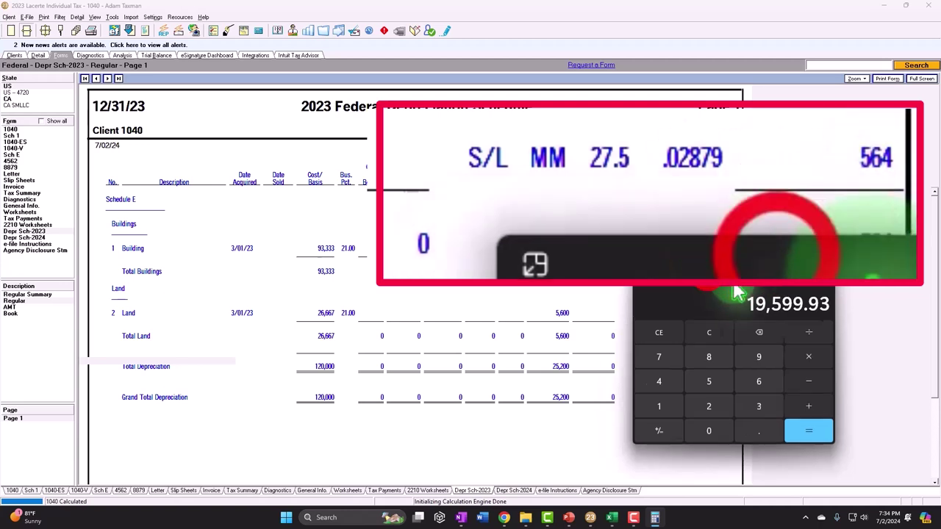
pyautogui.click(334, 274)
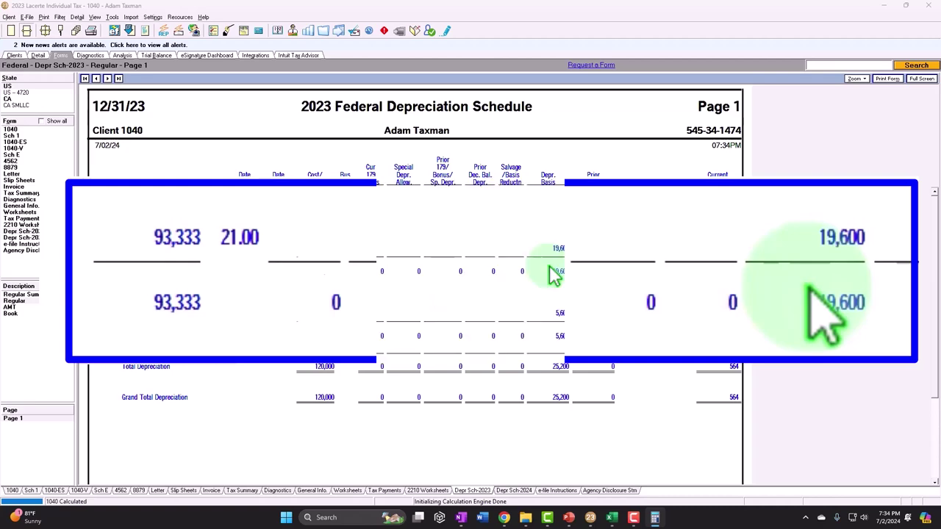
# - Review the expense and depreciation lines on Schedule E, and reopen the regular 2023 depreciation schedule
pyautogui.click(12, 154)
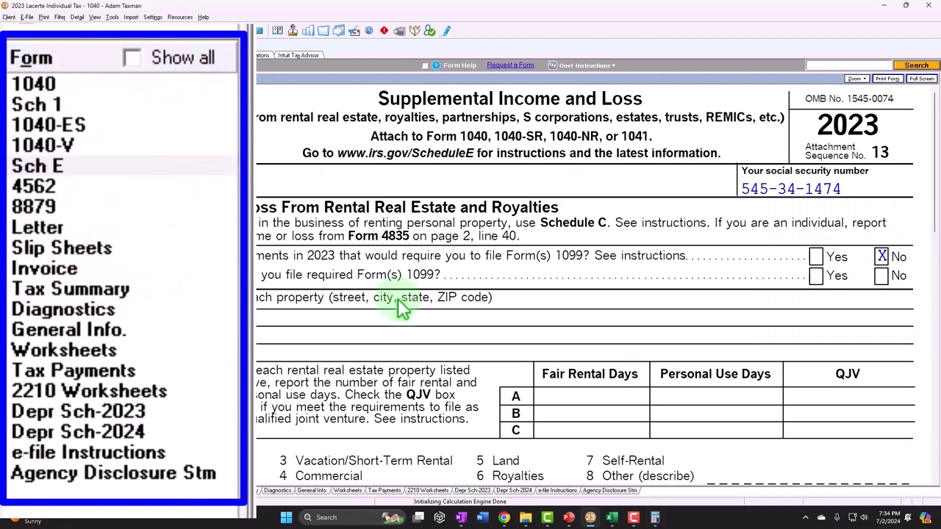
pyautogui.scroll(-10, 473, 300)
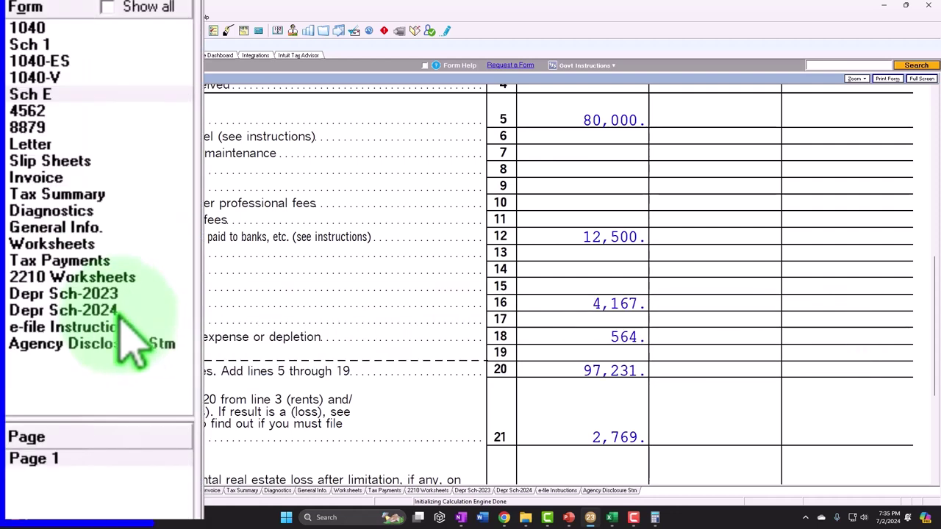
pyautogui.click(100, 294)
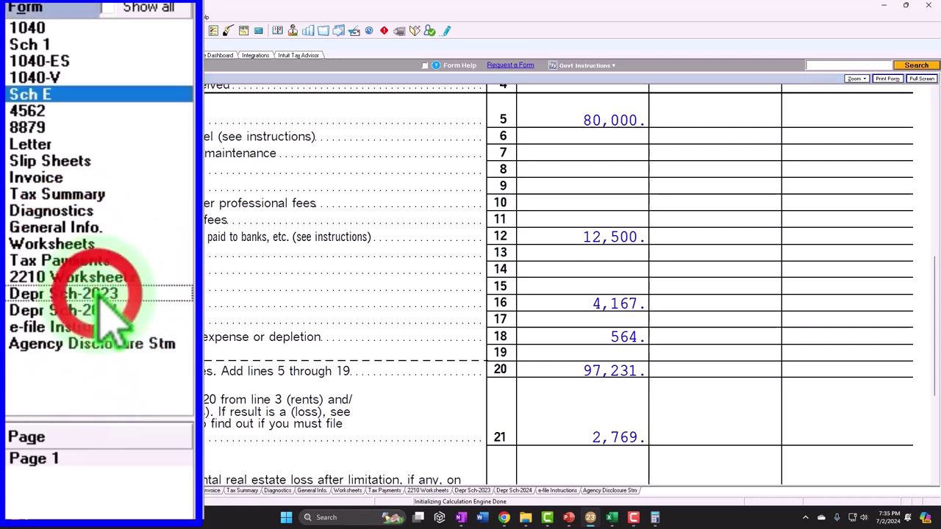
pyautogui.click(37, 475)
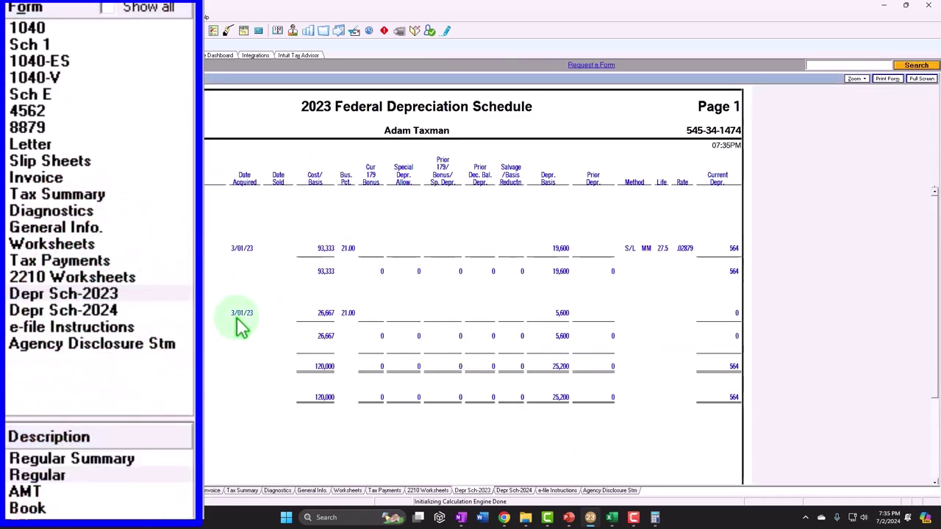
pyautogui.click(247, 276)
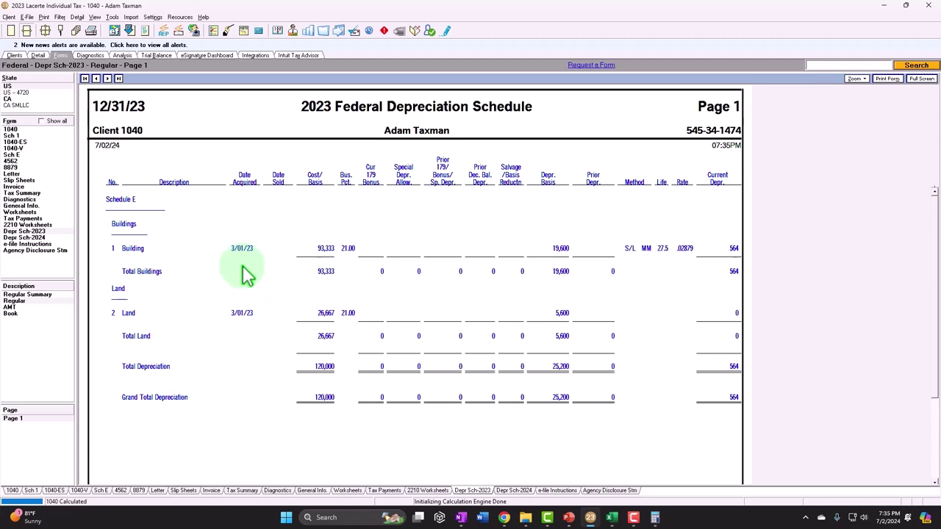
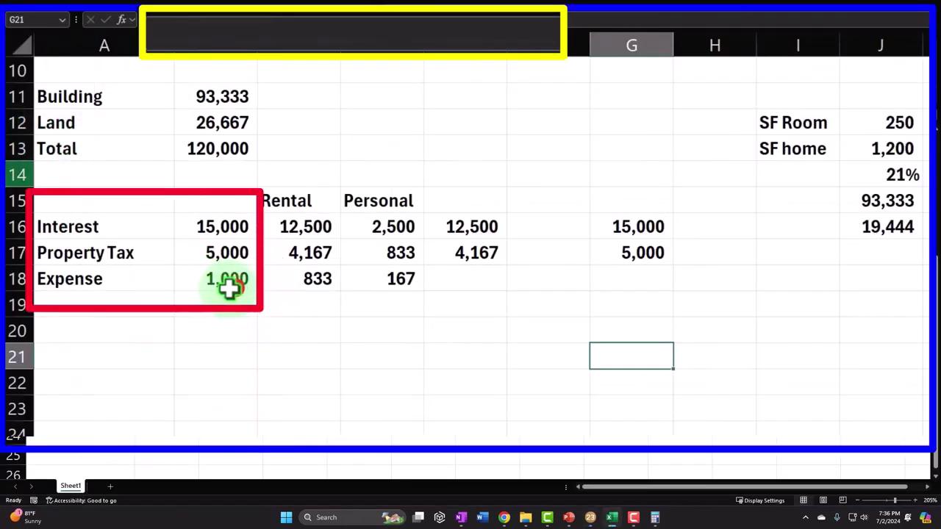
# - Review the total and rental amounts for interest, property tax and expense in B16:C18 of the Excel sheet
pyautogui.click(227, 285)
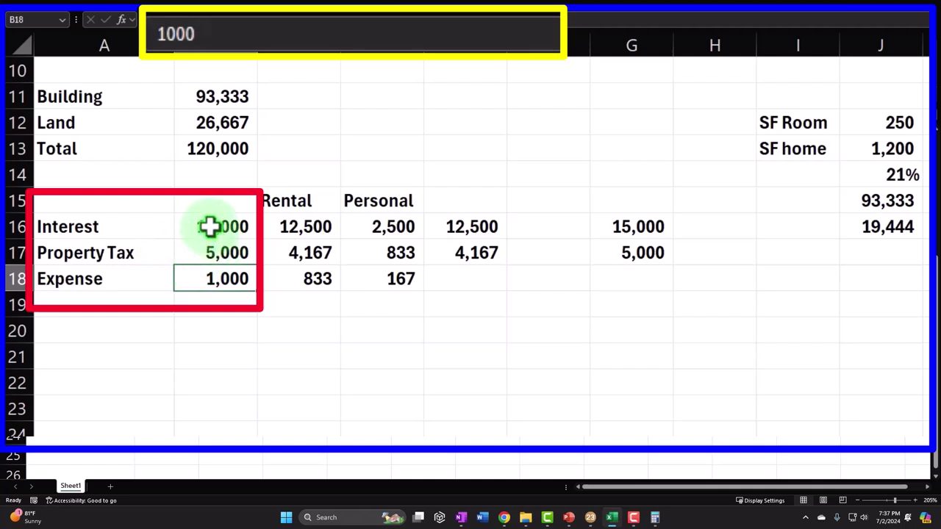
pyautogui.moveTo(216, 219); pyautogui.dragTo(225, 276)
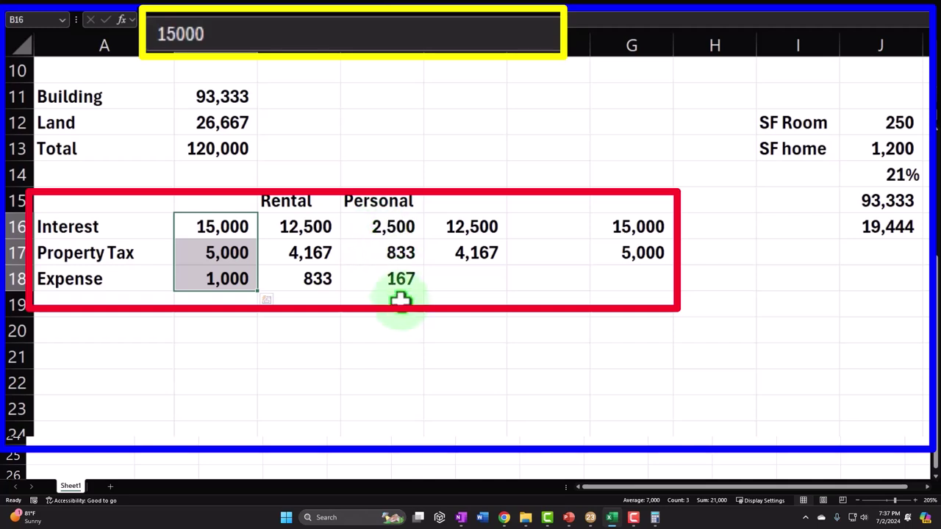
pyautogui.moveTo(311, 231); pyautogui.dragTo(315, 272)
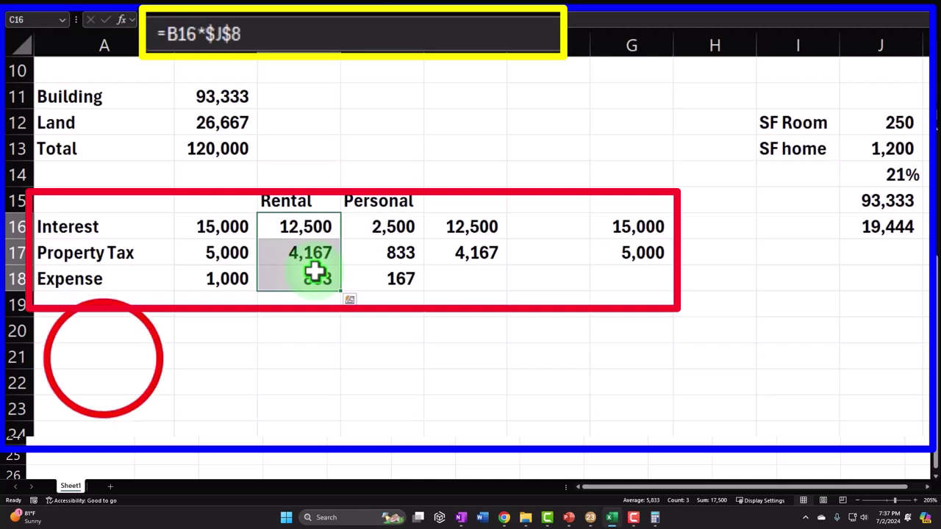
# - Copy the Interest, Property Tax and Expense labels from A16:A18 to A21:A23
pyautogui.click(103, 357)
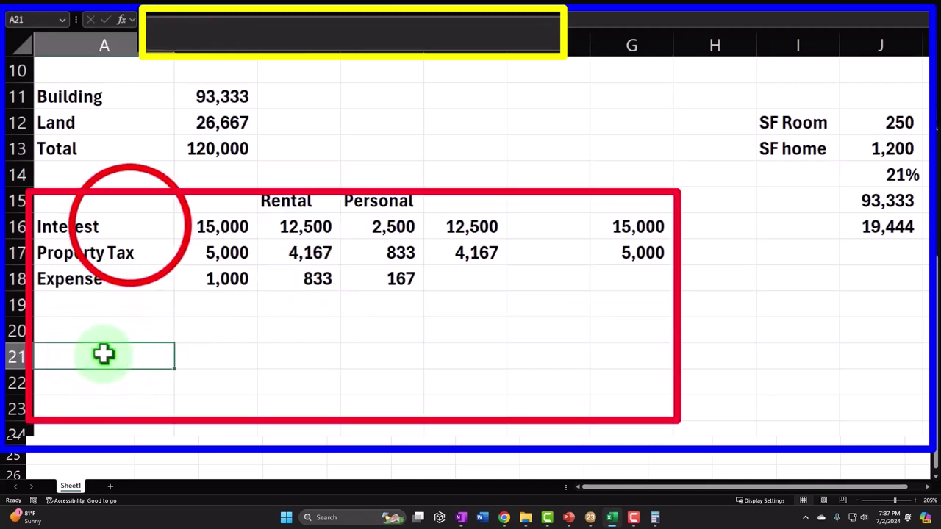
pyautogui.moveTo(122, 227); pyautogui.dragTo(129, 280)
pyautogui.hotkey('ctrl', 'c')
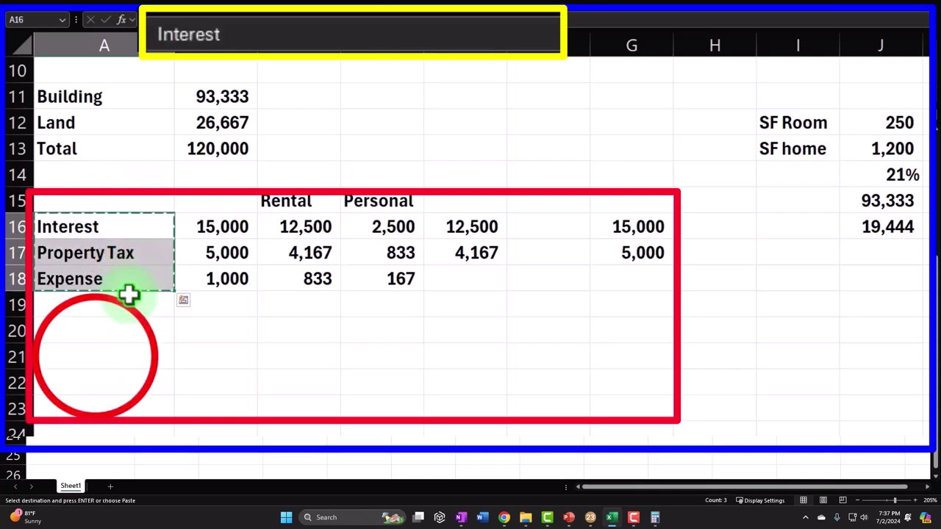
pyautogui.click(95, 355)
pyautogui.hotkey('ctrl', 'v')
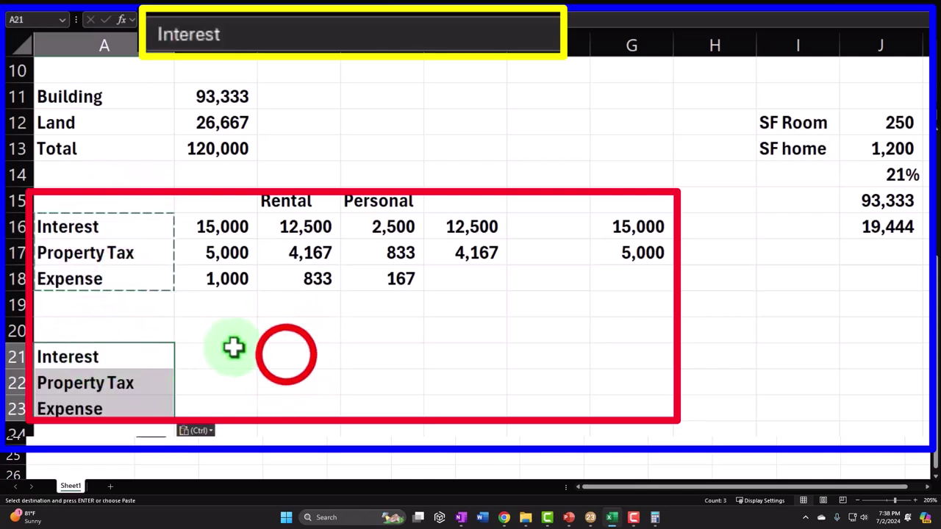
# - Link C21 to the rental interest amount in C16
pyautogui.click(269, 359)
pyautogui.write('+')
pyautogui.press('Up')
pyautogui.press('Up')
pyautogui.press('Up')
pyautogui.press('Up')
pyautogui.press('Up')
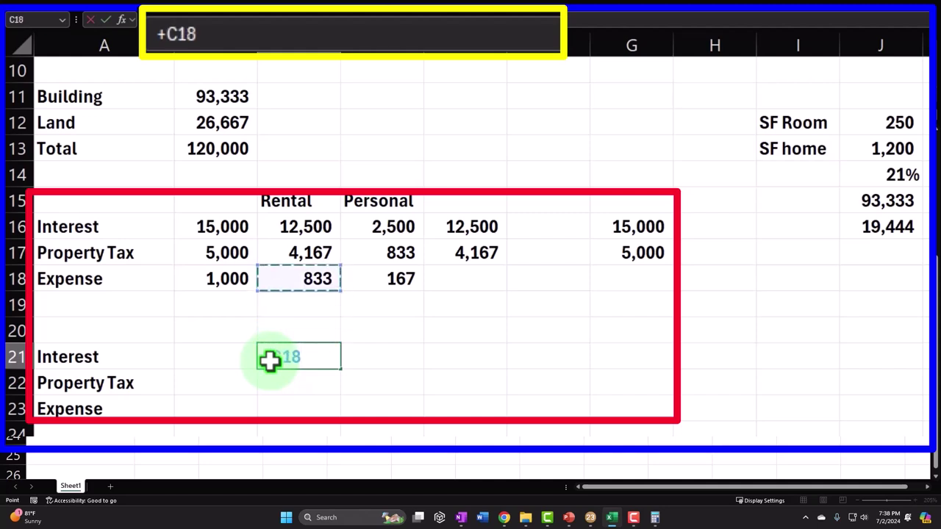
pyautogui.press('Return')
# - Link C22 to the rental property tax amount in C17
pyautogui.write('+')
pyautogui.press('Up')
pyautogui.press('Up')
pyautogui.press('Up')
pyautogui.press('Up')
pyautogui.press('Up')
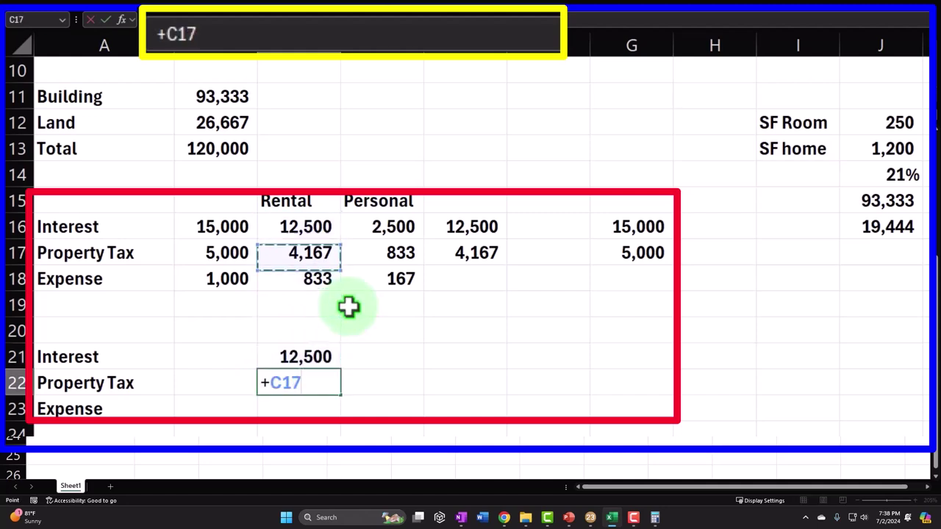
pyautogui.press('Return')
# - Link C23 to the rental expense amount in C18 and return to C21
pyautogui.write('+')
pyautogui.press('Up')
pyautogui.press('Up')
pyautogui.press('Up')
pyautogui.press('Up')
pyautogui.press('Up')
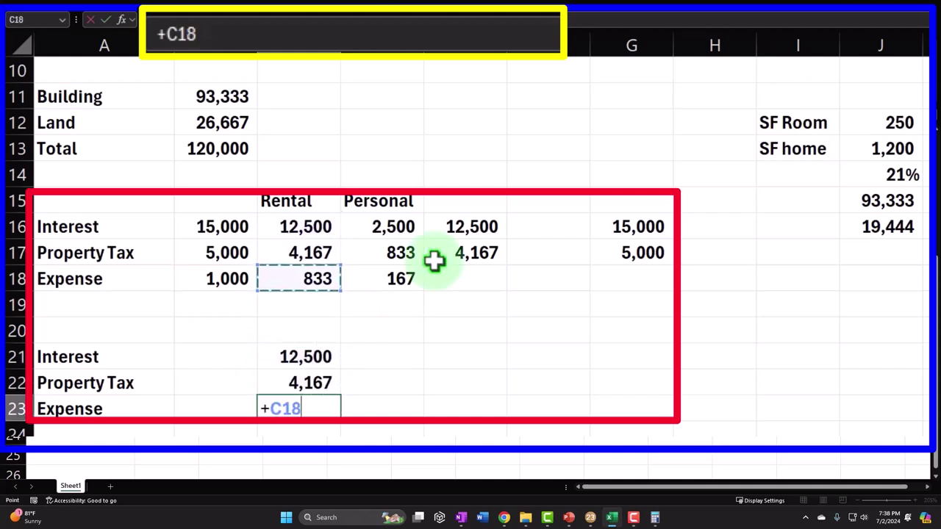
pyautogui.press('Return')
pyautogui.press('Up')
pyautogui.press('Up')
pyautogui.press('Up')
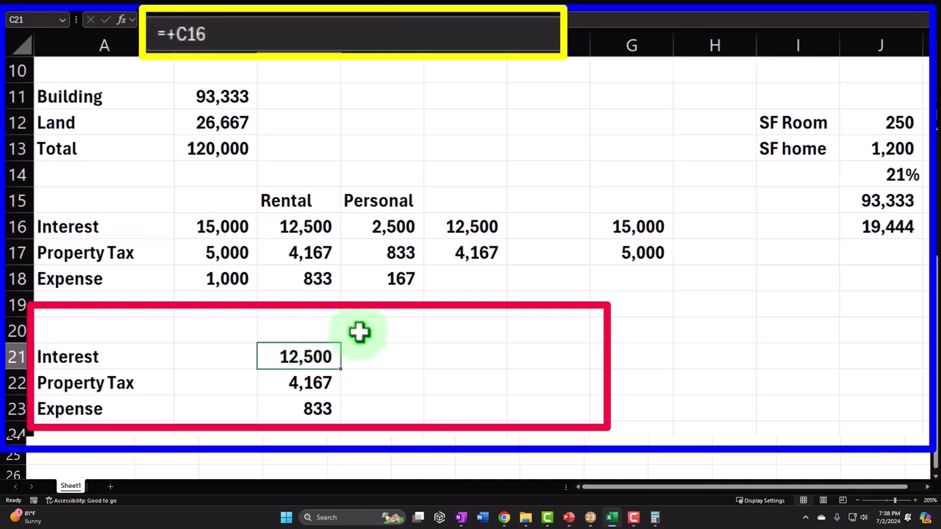
# - Enter the column heading Rental in D20
pyautogui.click(364, 357)
pyautogui.click(368, 332)
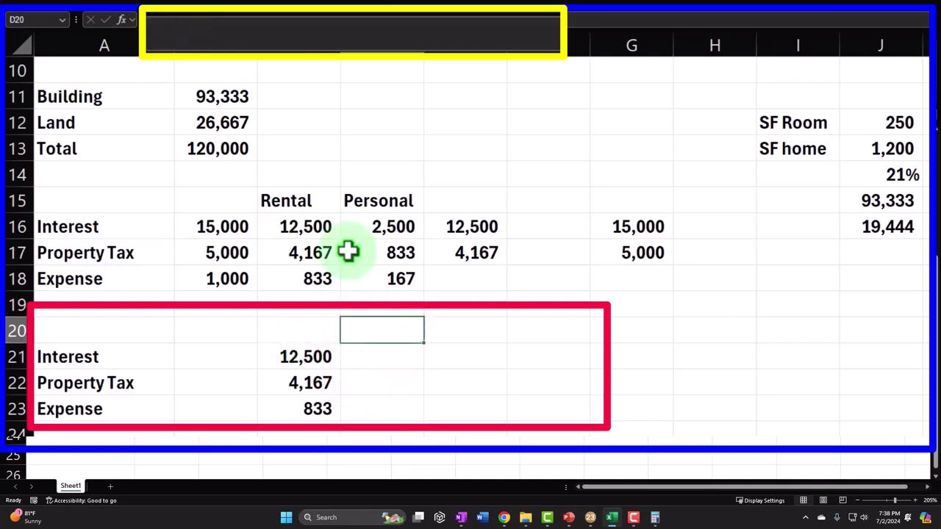
pyautogui.write('Rental')
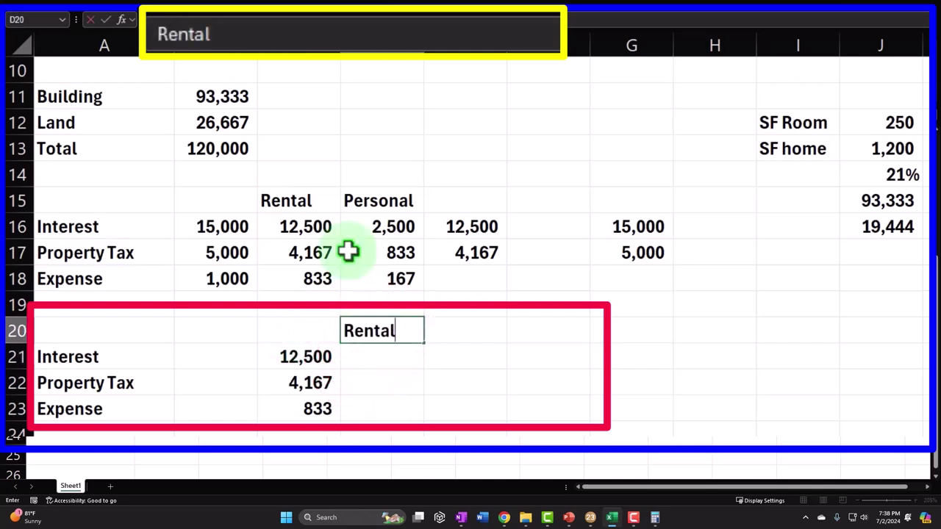
pyautogui.press('Return')
# - Calculate the rental share of interest in D21 with =C21*$J$14 and fill the formula down to D23
pyautogui.write('=')
pyautogui.press('Left')
pyautogui.write('*')
pyautogui.press('Right')
pyautogui.press('Right')
pyautogui.press('Right')
pyautogui.press('Right')
pyautogui.press('Right')
pyautogui.press('Up')
pyautogui.press('Up')
pyautogui.press('Up')
pyautogui.press('Up')
pyautogui.press('Up')
pyautogui.press('Up')
pyautogui.press('Up')
pyautogui.press('Right')
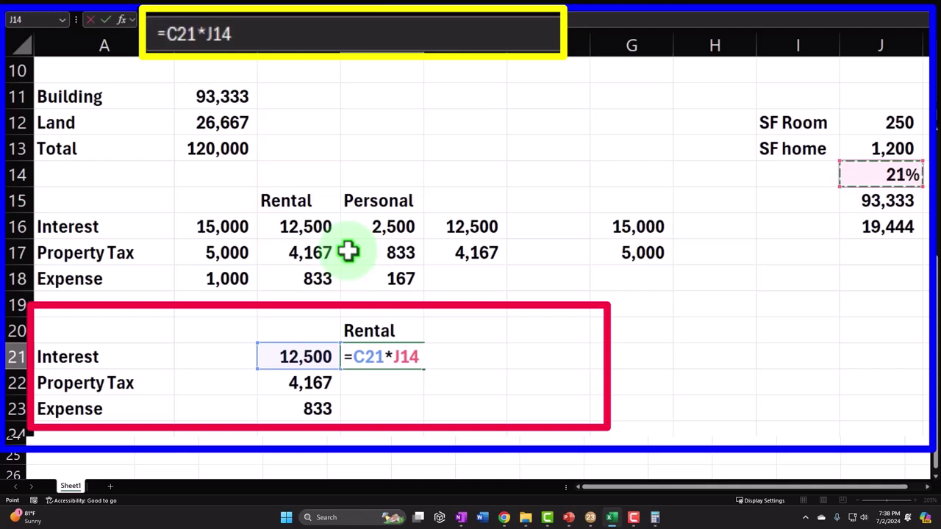
pyautogui.press('F4')
pyautogui.press('Return')
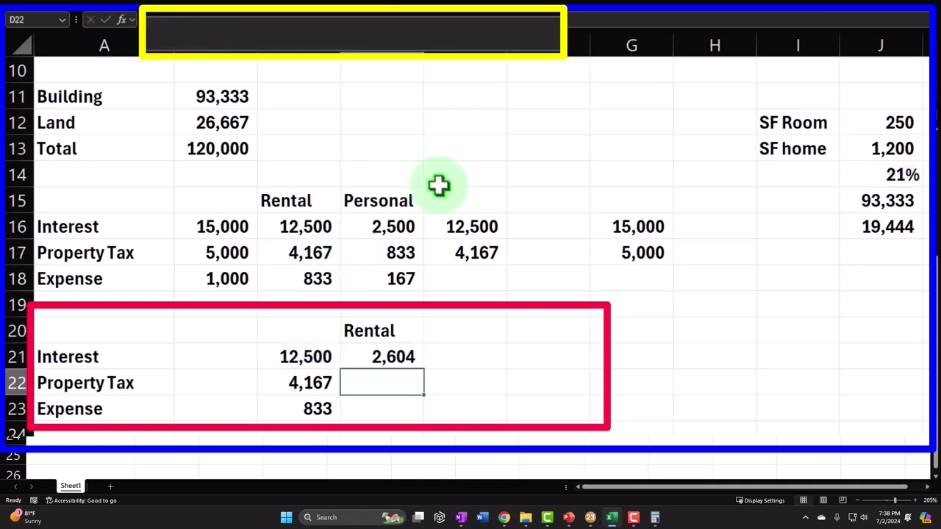
pyautogui.click(385, 360)
pyautogui.moveTo(425, 371); pyautogui.dragTo(432, 392)
# - Enter the column heading Personal in E20
pyautogui.click(454, 330)
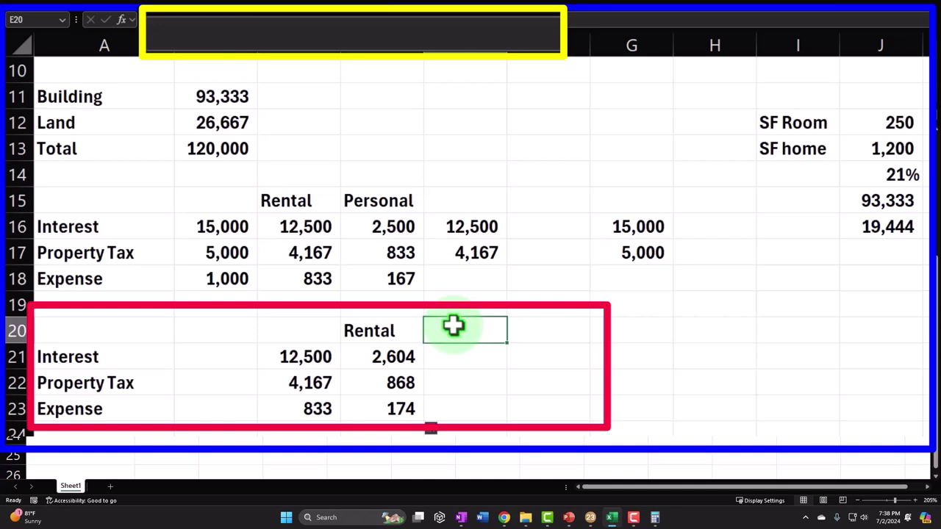
pyautogui.write('Per')
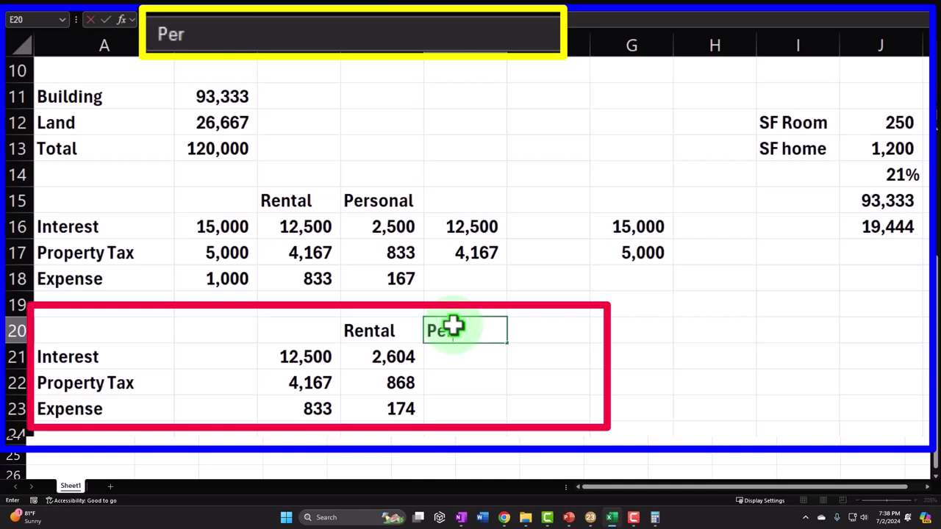
pyautogui.write('sonal')
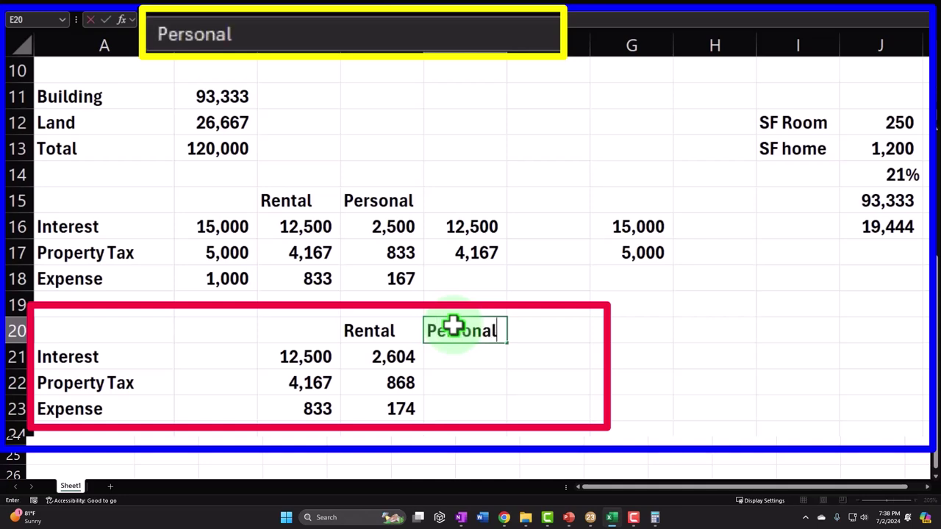
pyautogui.press('Return')
pyautogui.write('=')
pyautogui.press('Left')
pyautogui.press('Left')
pyautogui.write('*')
pyautogui.press('Right')
pyautogui.press('Right')
pyautogui.press('pageup')
pyautogui.press('BackSpace')
pyautogui.press('BackSpace')
pyautogui.press('BackSpace')
pyautogui.press('BackSpace')
pyautogui.press('BackSpace')
pyautogui.press('BackSpace')
pyautogui.press('BackSpace')
# - Calculate the personal share of interest in E21 as =C21-D21 and fill the formula down to E23
pyautogui.press('Left')
pyautogui.press('Left')
pyautogui.write('-')
pyautogui.press('Left')
pyautogui.press('Return')
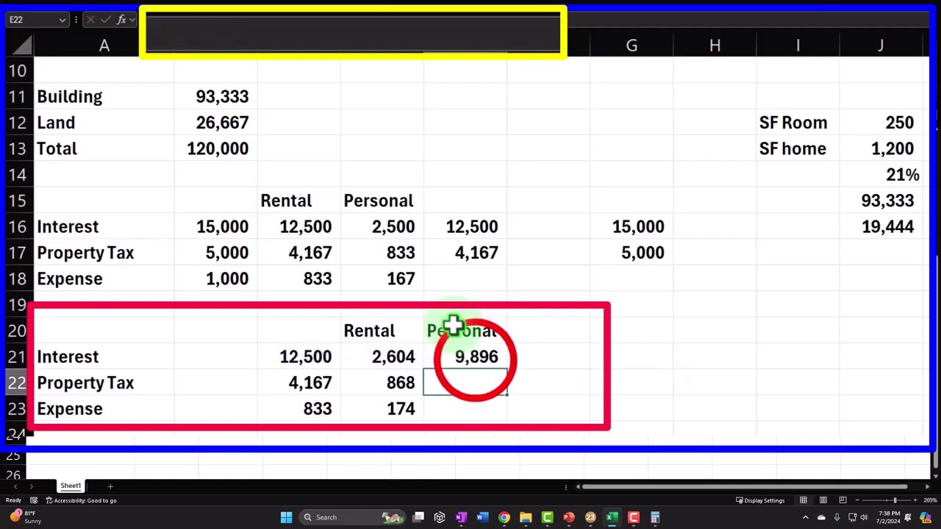
pyautogui.click(476, 357)
pyautogui.moveTo(507, 371); pyautogui.dragTo(507, 410)
# - Add a check total for the interest row in F21 with =SUM(D21:E21)
pyautogui.click(547, 357)
pyautogui.write('=s')
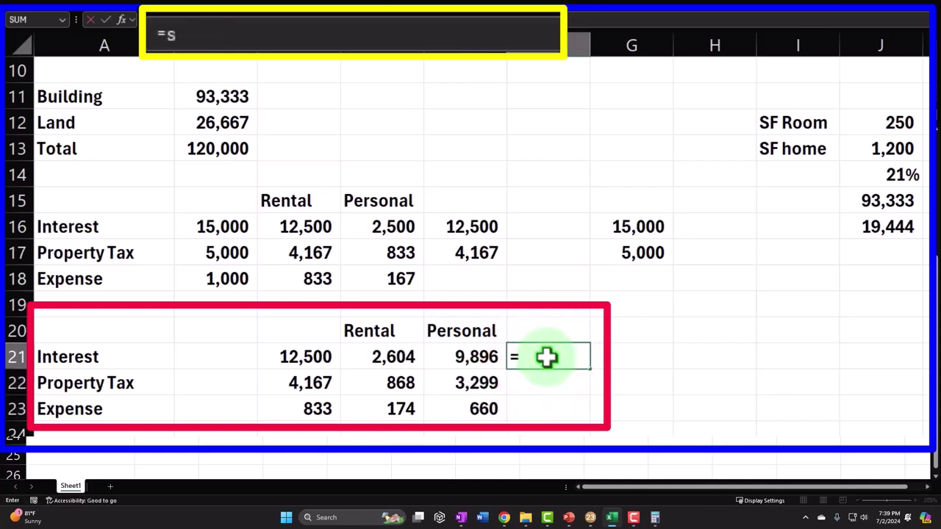
pyautogui.write('um(')
pyautogui.press('Left')
pyautogui.hotkey('shift', 'Left')
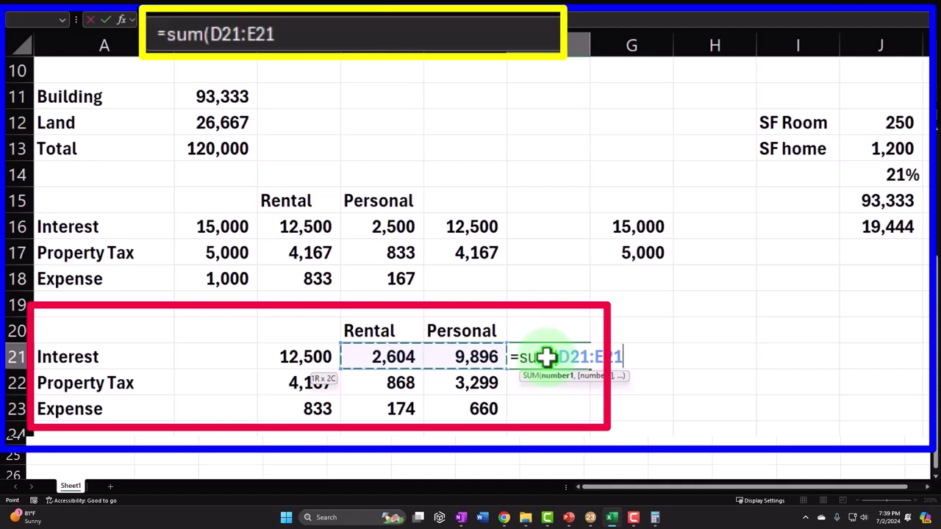
pyautogui.press('Return')
# - Add a check total for the property tax row in F22 with =SUM(D22:E22) and fill it down to F23
pyautogui.write('=sum(')
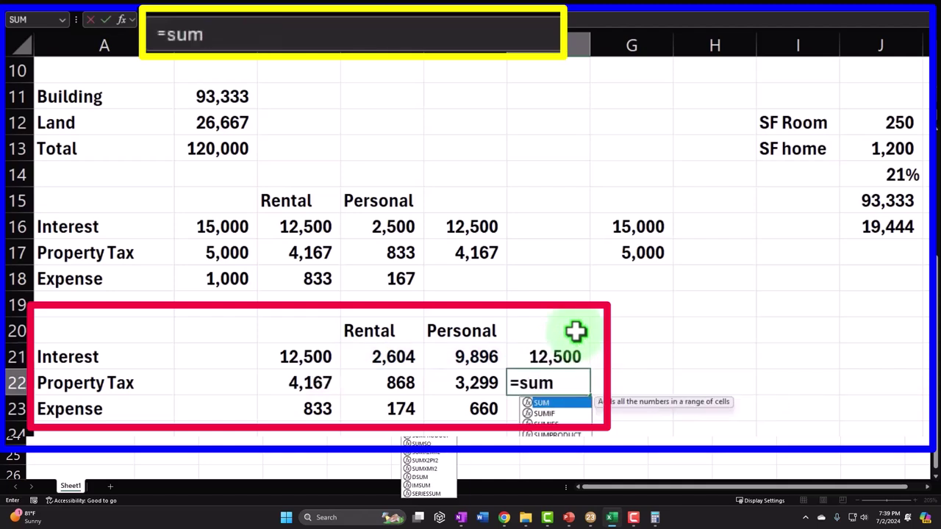
pyautogui.press('Left')
pyautogui.hotkey('shift', 'Left')
pyautogui.press('Return')
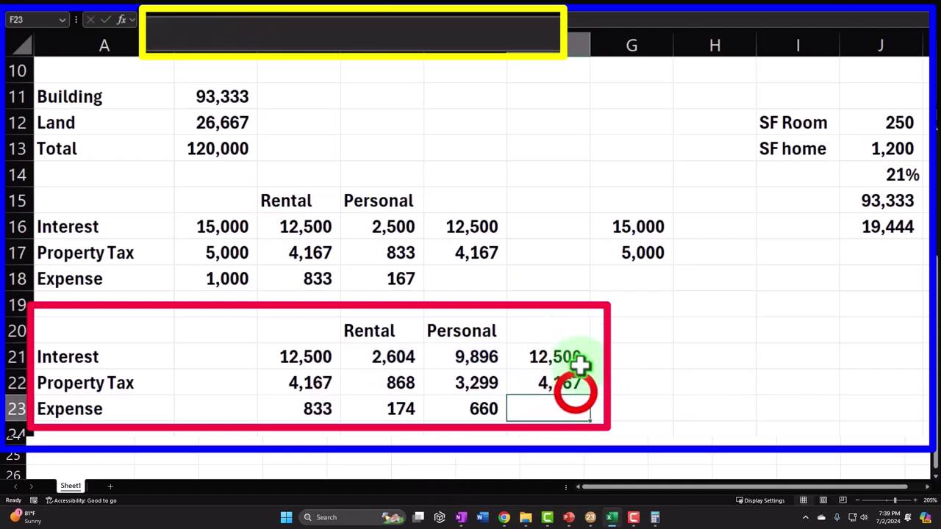
pyautogui.click(564, 389)
pyautogui.moveTo(592, 395); pyautogui.dragTo(594, 414)
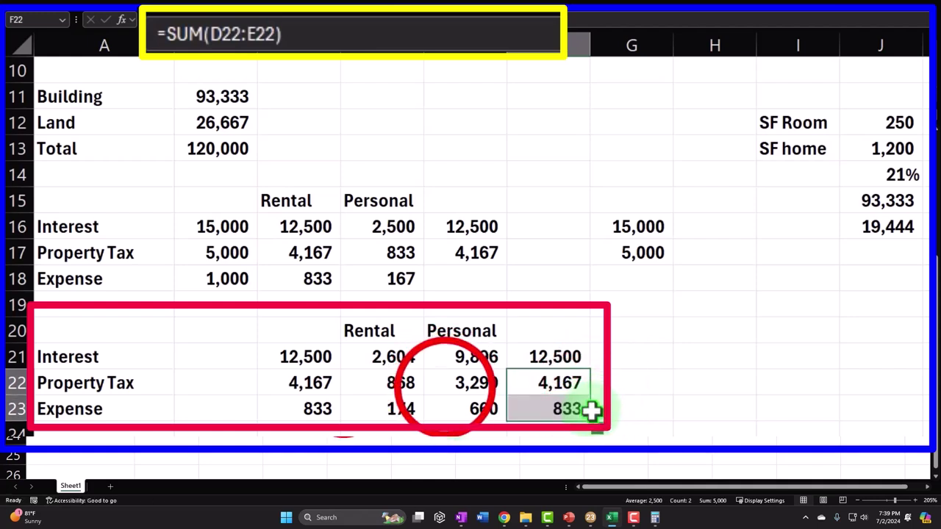
# - Review the rental and personal allocation formulas in rows 21 to 23 and the linked amounts in C21:C23
pyautogui.click(445, 387)
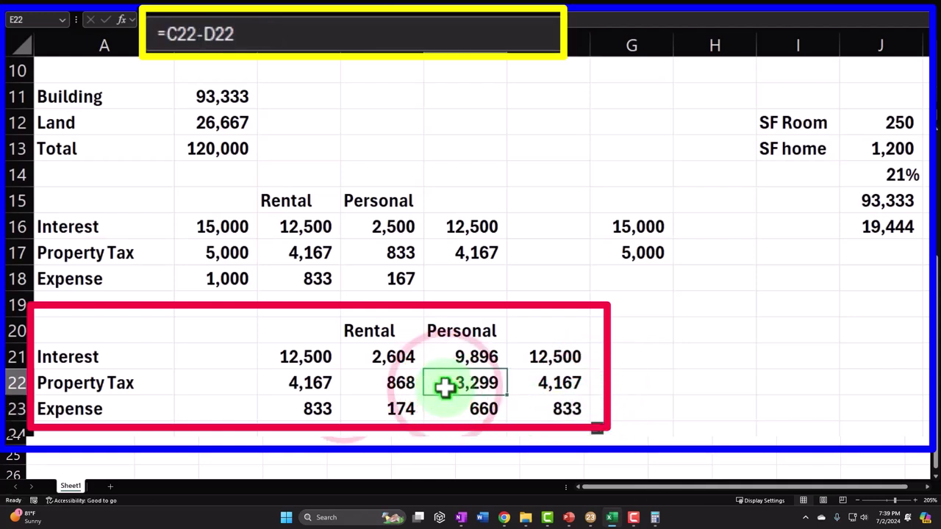
pyautogui.click(356, 362)
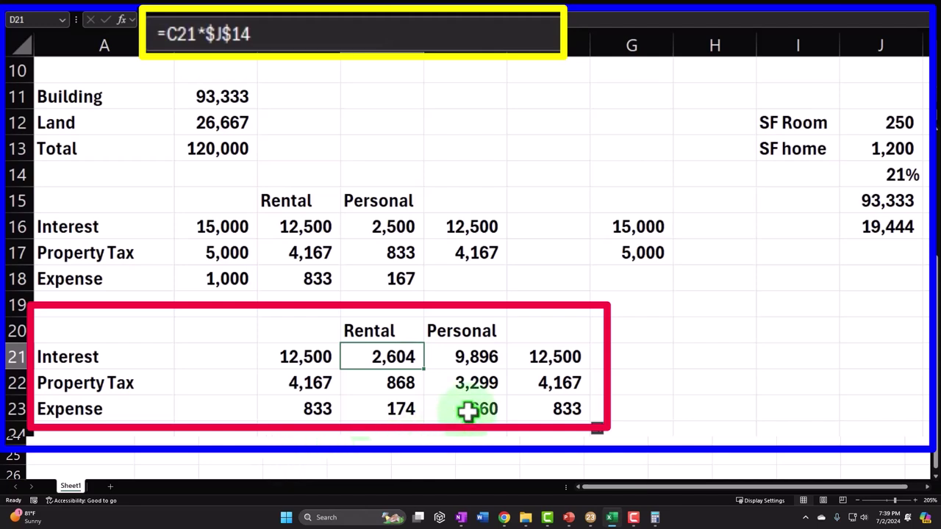
pyautogui.press('Down')
pyautogui.press('Down')
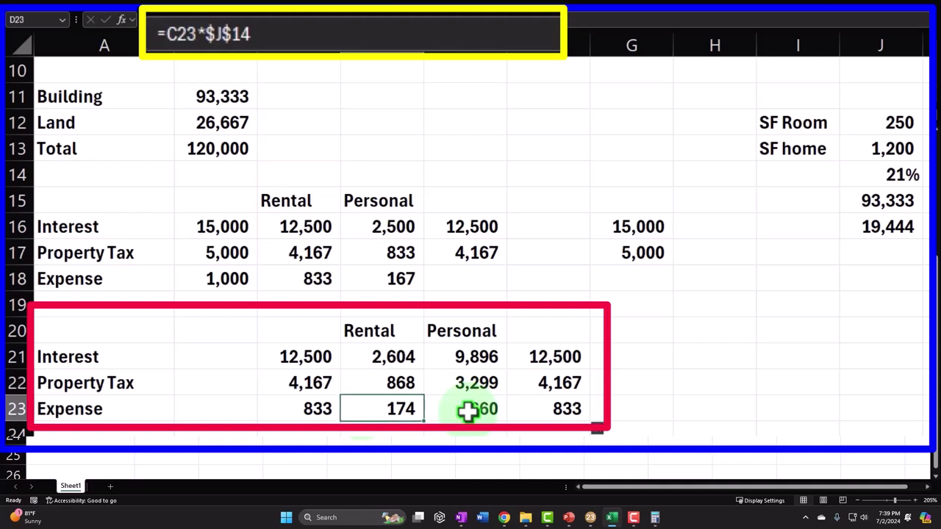
pyautogui.press('Left')
pyautogui.press('Left')
pyautogui.press('Left')
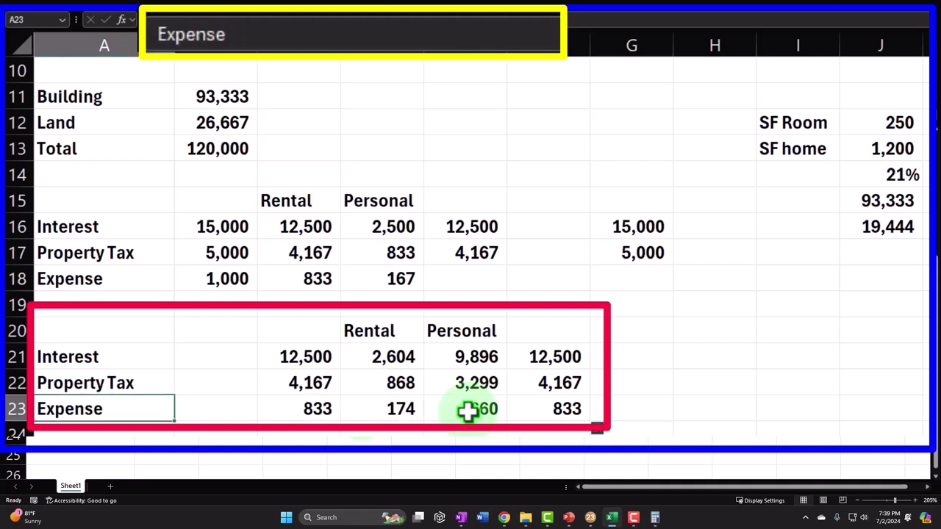
pyautogui.press('Right')
pyautogui.press('Right')
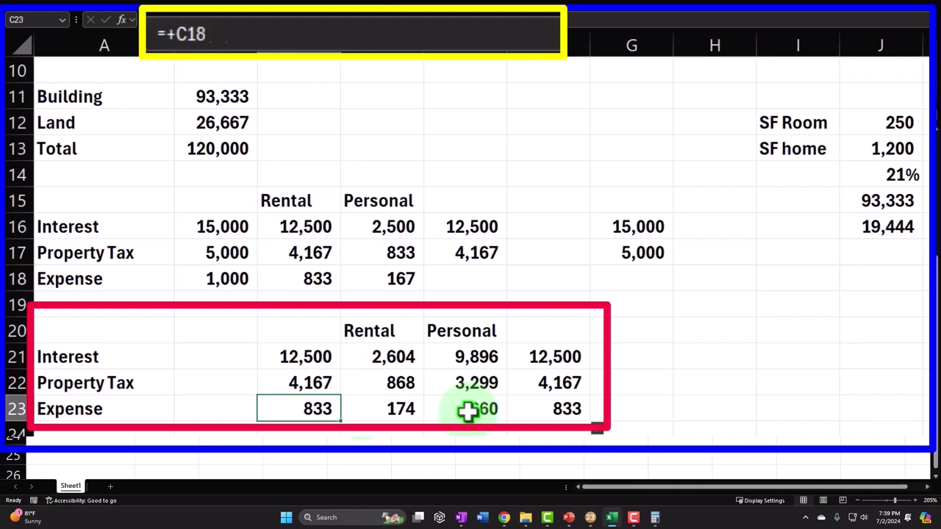
pyautogui.press('Right')
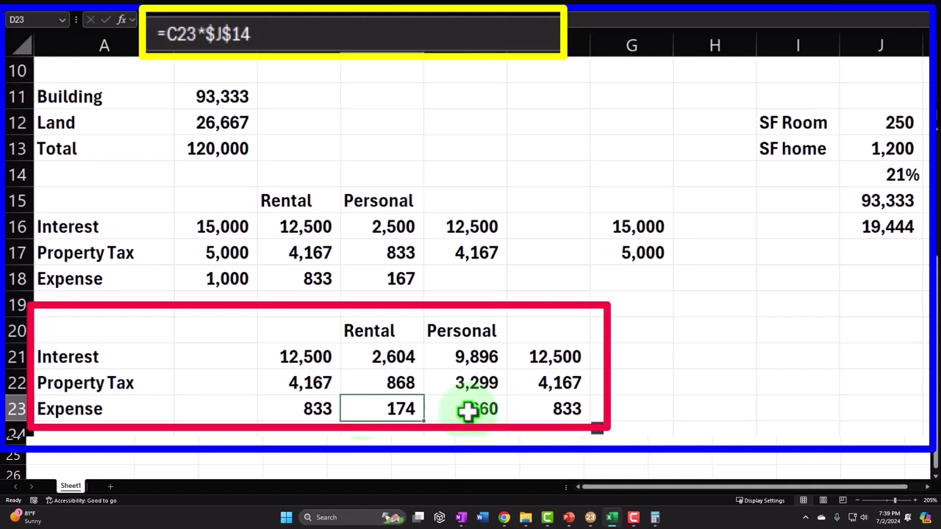
pyautogui.press('Right')
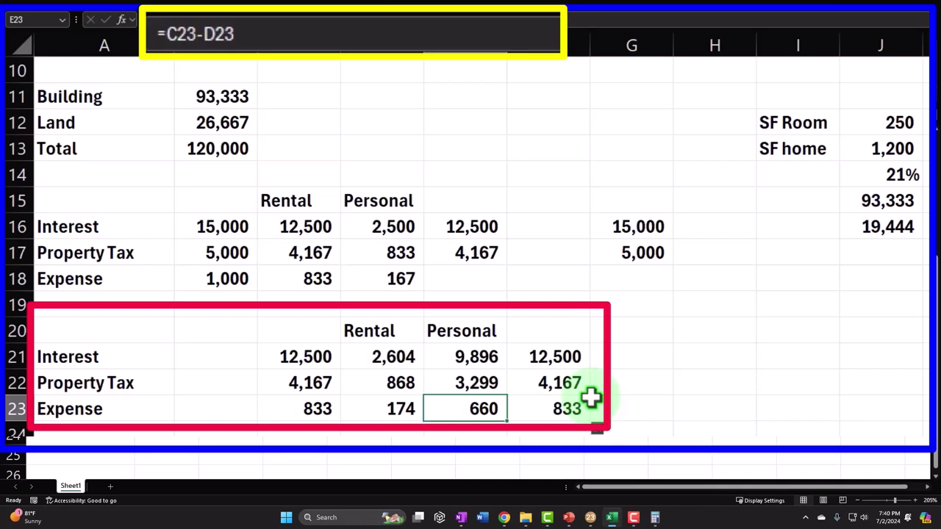
pyautogui.moveTo(293, 357); pyautogui.dragTo(288, 409)
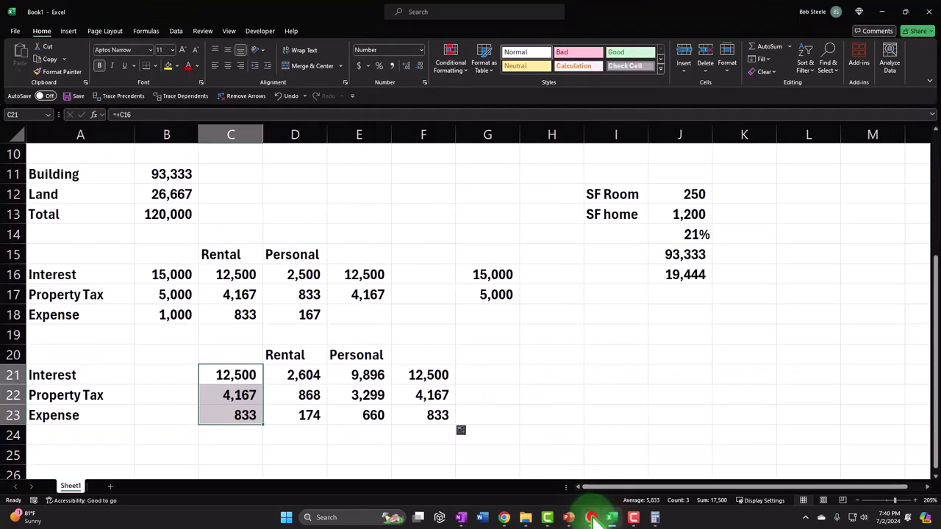
# - Switch to Lacerte, review the income and expense lines on Schedule E, and return to the detail input screens
pyautogui.click(611, 518)
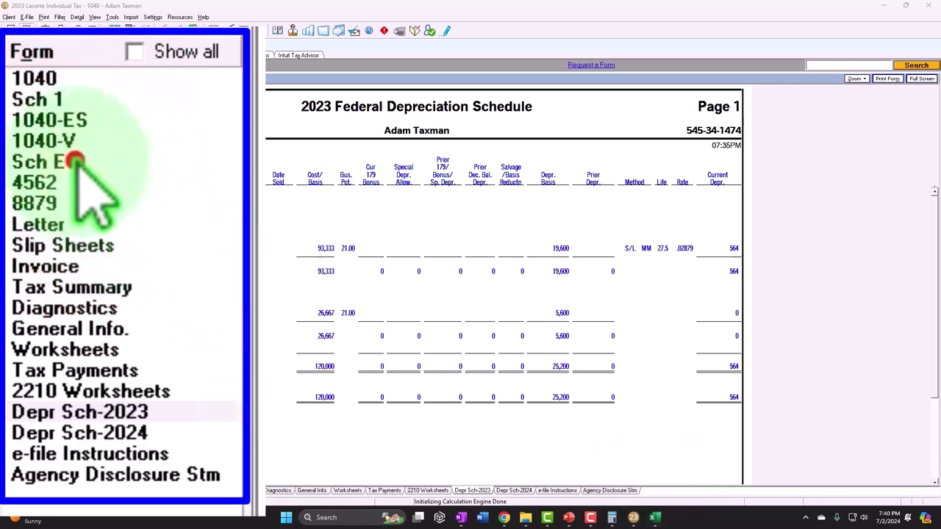
pyautogui.click(25, 134)
pyautogui.scroll(-5, 323, 257)
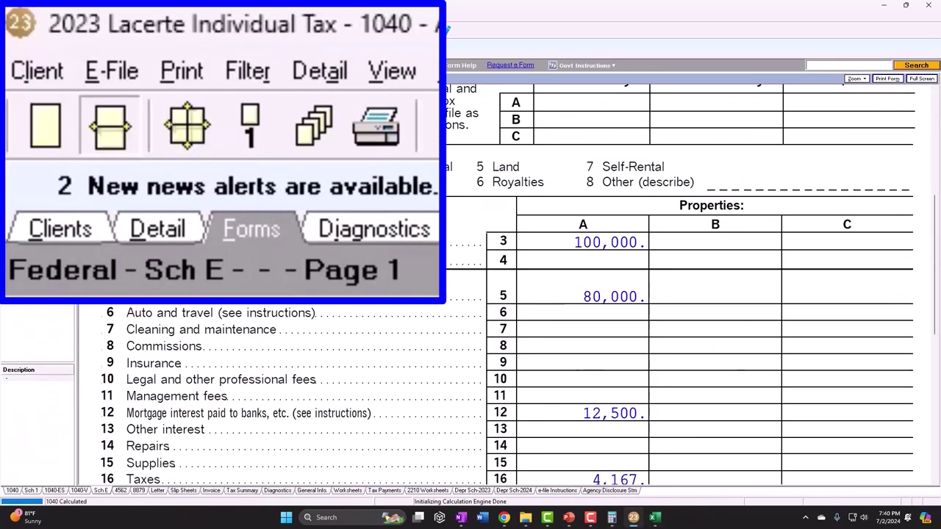
pyautogui.scroll(-3, 647, 294)
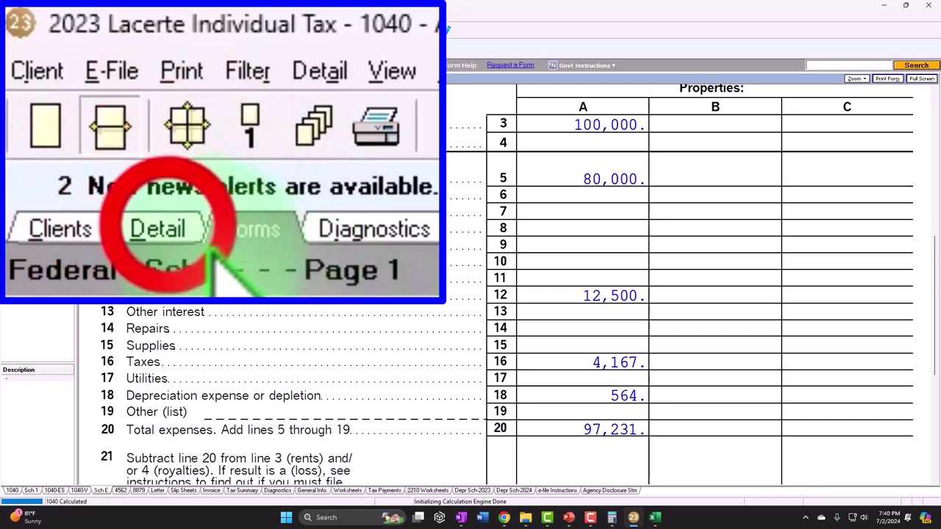
pyautogui.click(44, 55)
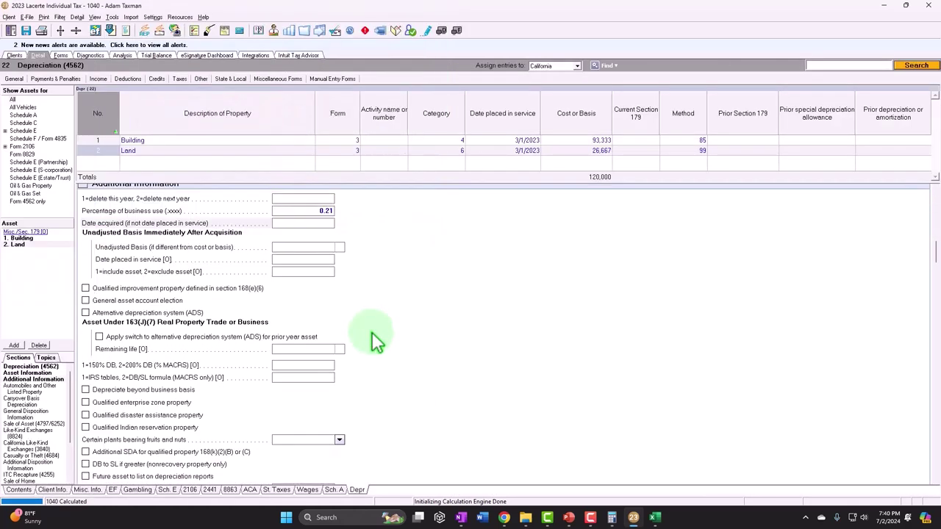
# - On the Schedule E expenses screen, set the mortgage interest to 2604, the rental interest from the Excel allocation
pyautogui.click(177, 490)
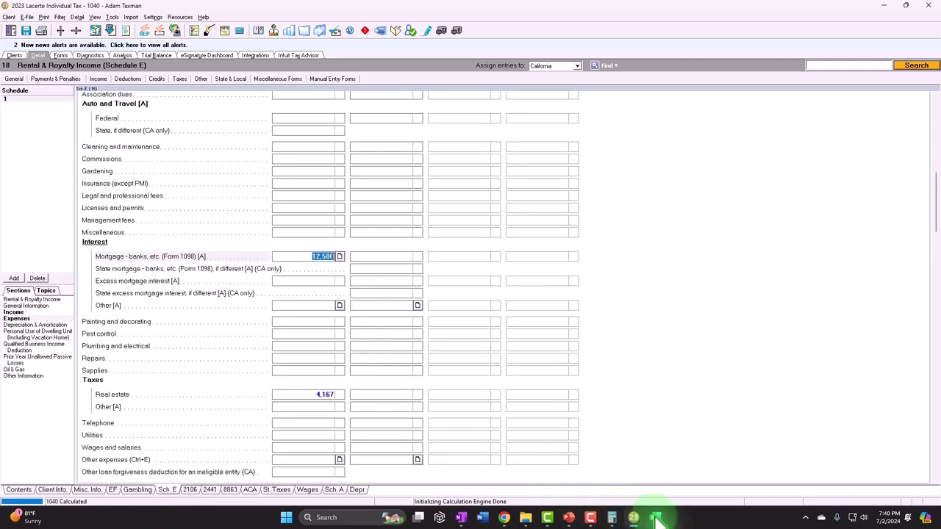
pyautogui.moveTo(658, 516)
pyautogui.click(665, 474)
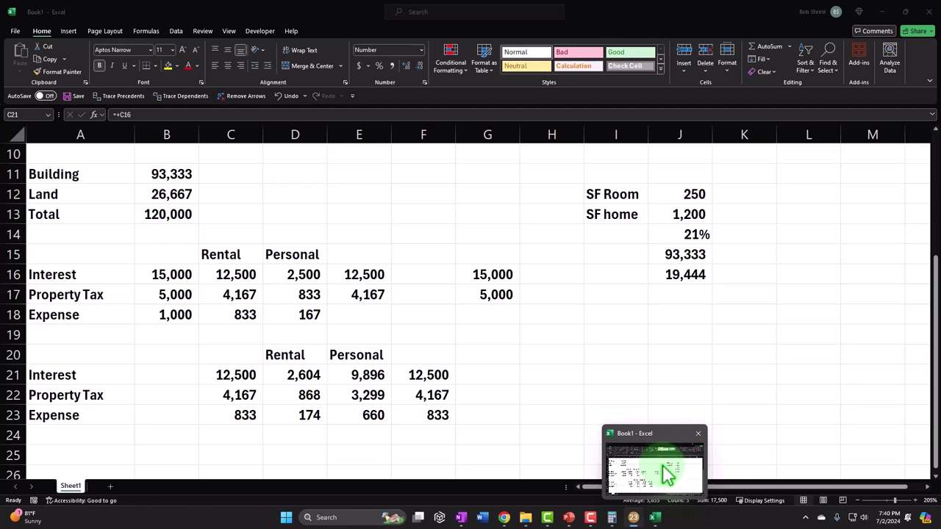
pyautogui.click(665, 474)
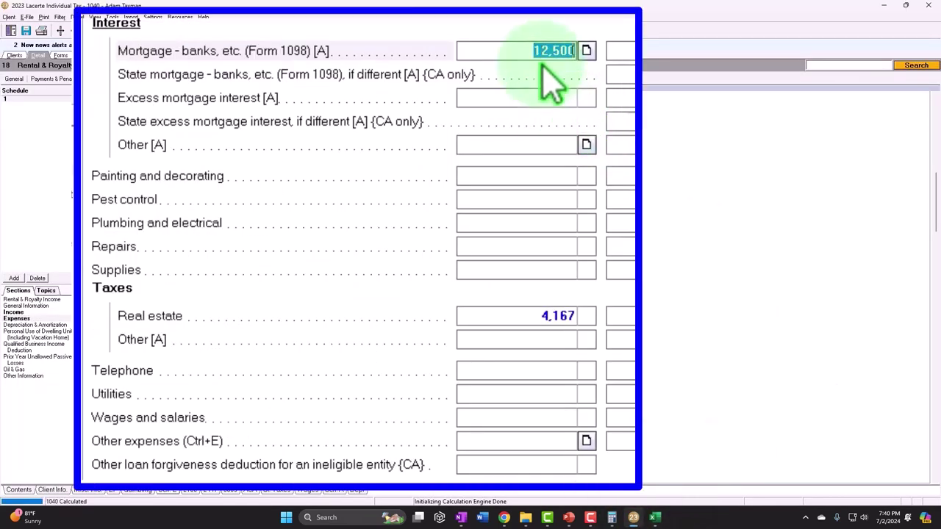
pyautogui.write('2604')
# - Set the Schedule E real estate taxes to 868, the rental property tax from the Excel allocation
pyautogui.click(559, 316)
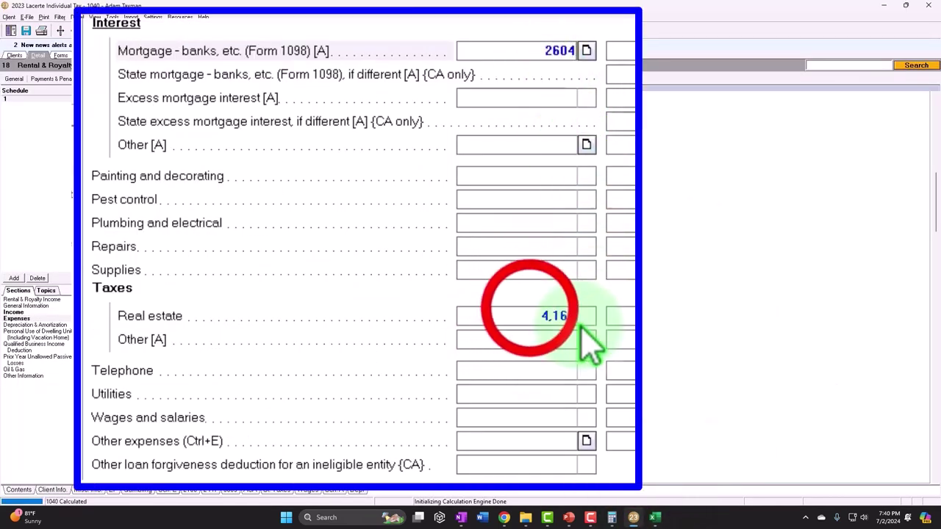
pyautogui.moveTo(654, 515)
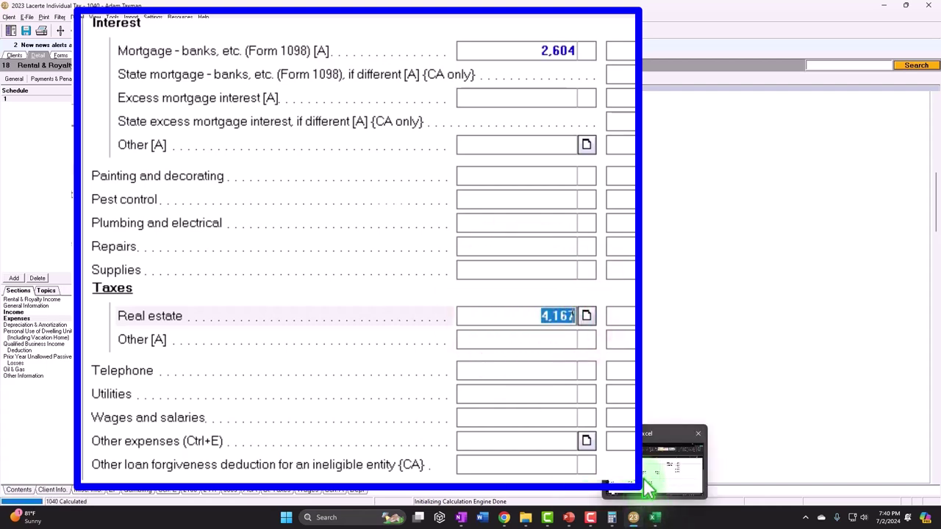
pyautogui.click(647, 482)
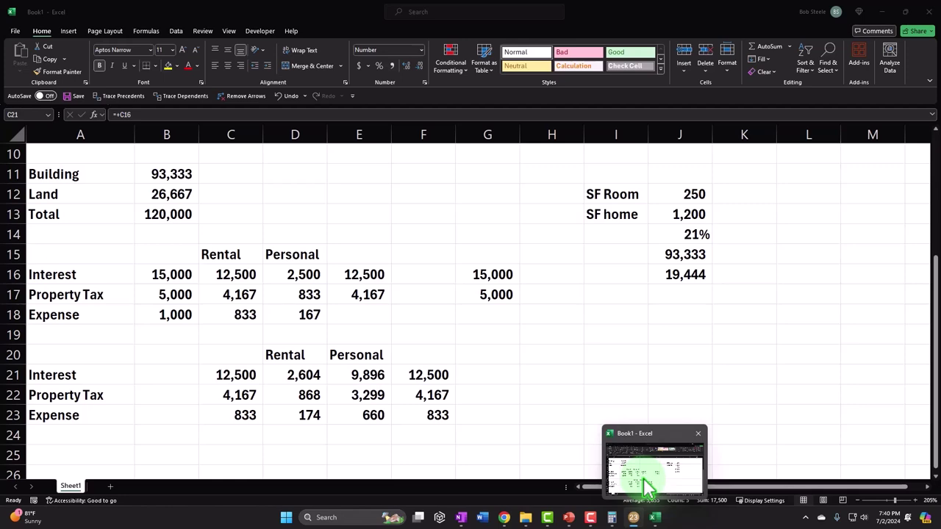
pyautogui.click(654, 515)
pyautogui.write('6')
pyautogui.write('68')
pyautogui.press('Return')
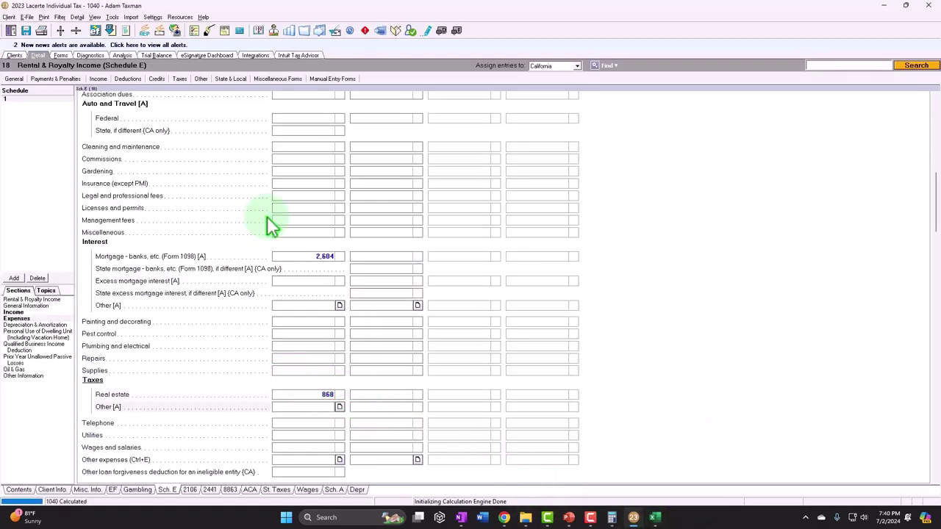
# - In Itemized Deductions, open the breakdown for principal residence real estate taxes and enter a "Total" line of 5000
pyautogui.click(101, 80)
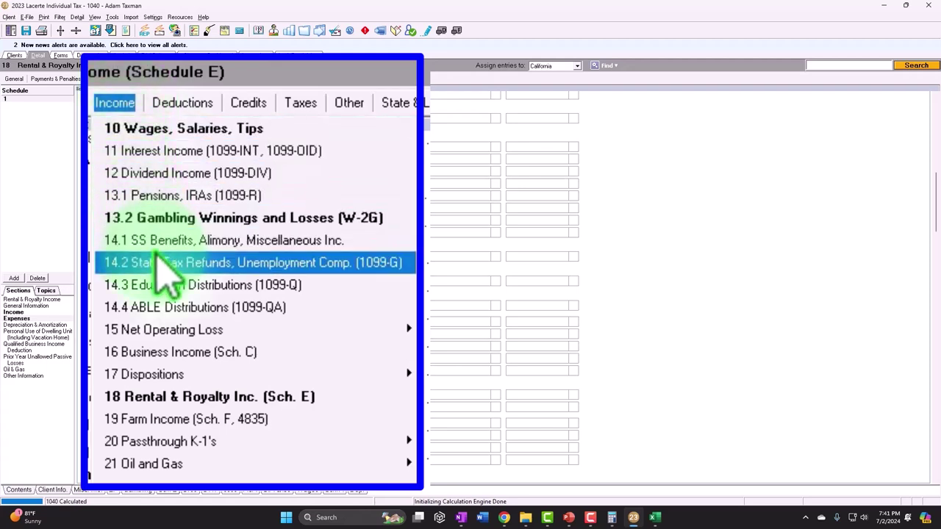
pyautogui.moveTo(127, 79)
pyautogui.click(144, 120)
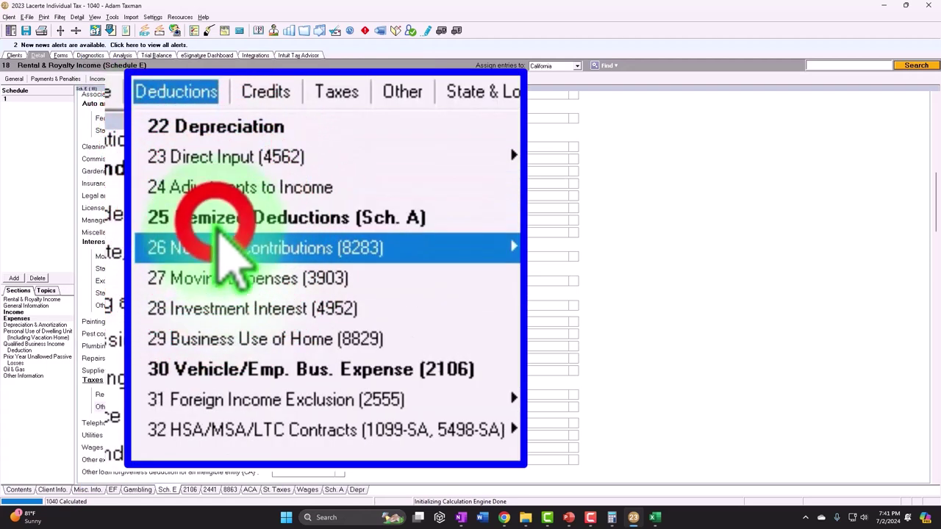
pyautogui.scroll(-10, 302, 243)
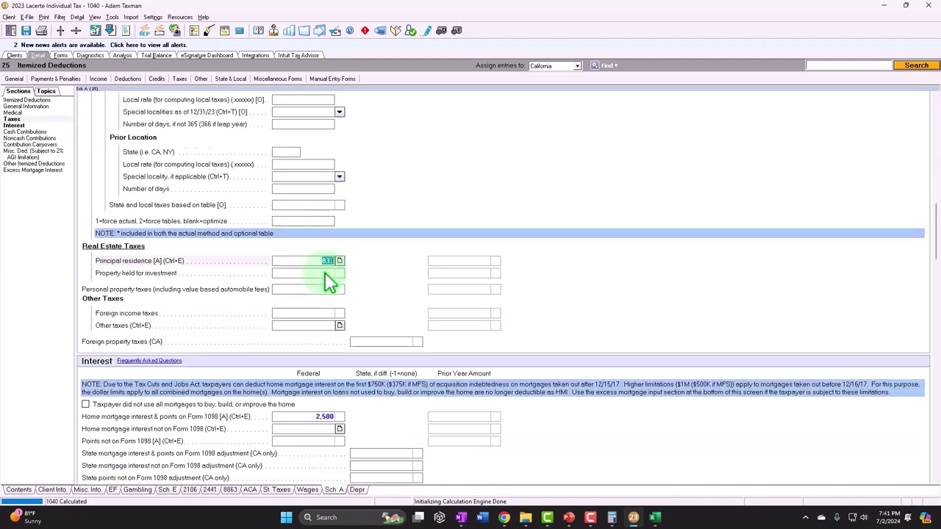
pyautogui.click(339, 210)
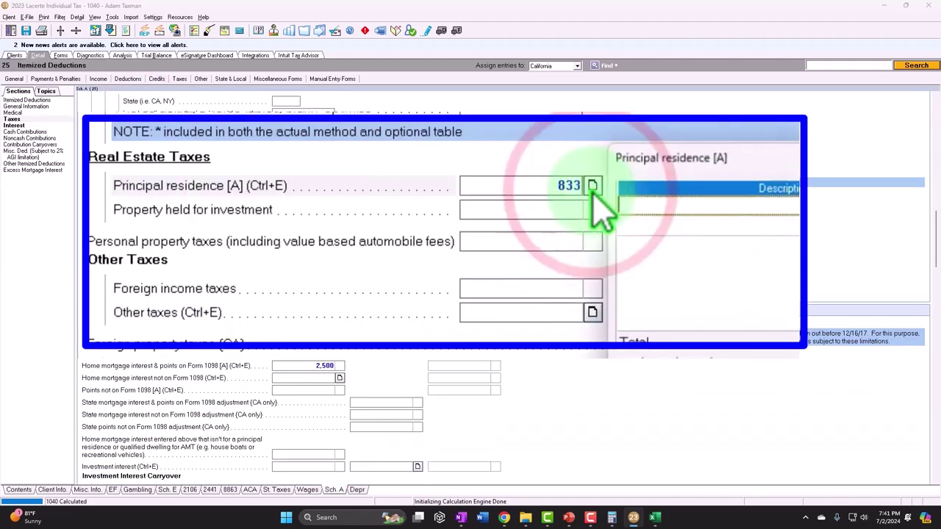
pyautogui.write('Total')
pyautogui.press('Tab')
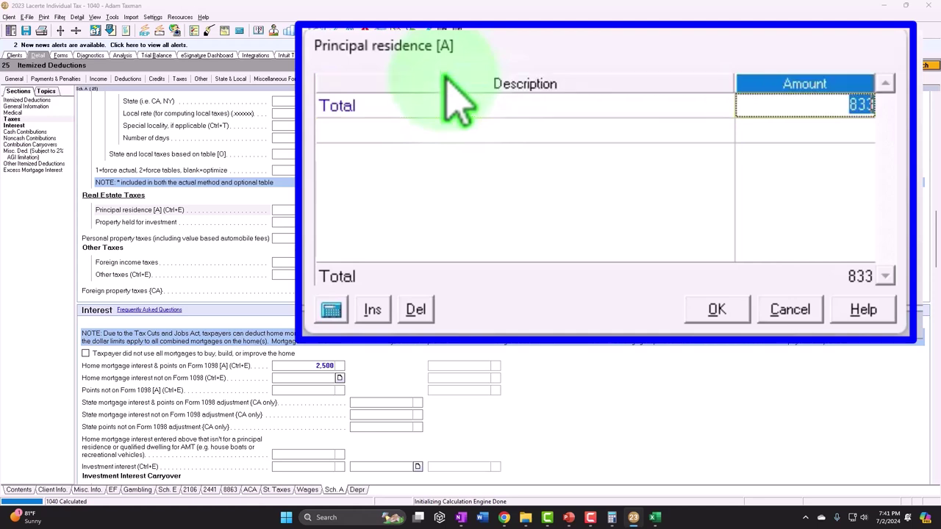
pyautogui.write('5000')
pyautogui.press('Return')
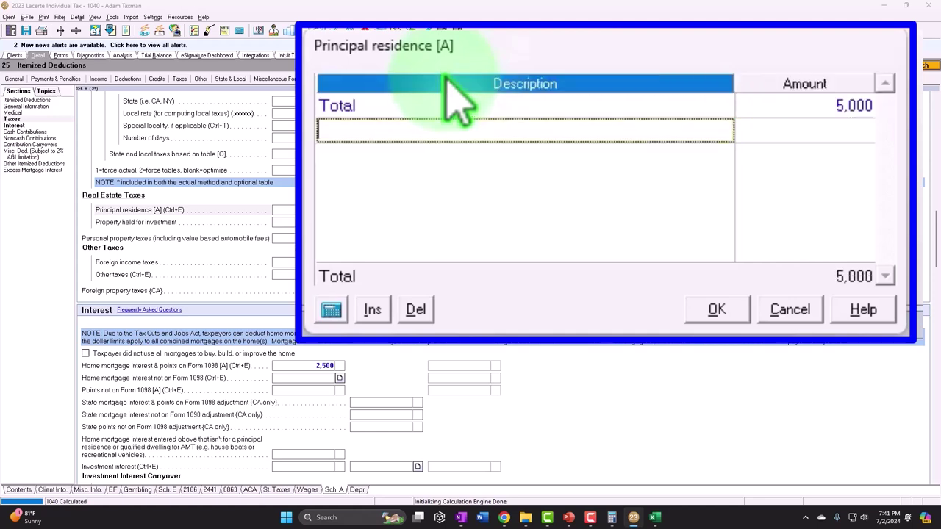
# - Add a "Schel E" line of -868, from the Excel rental property tax, to the principal residence breakdown and accept it
pyautogui.write('Schel E')
pyautogui.press('Tab')
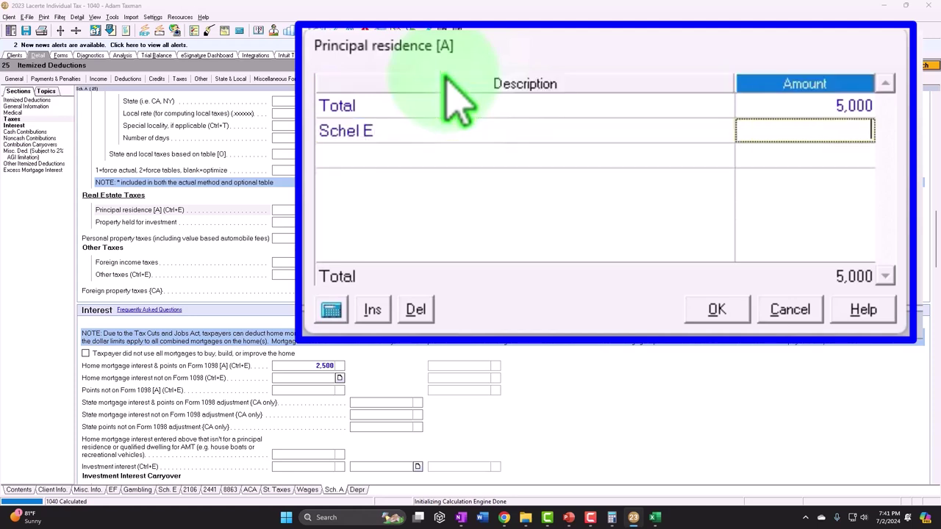
pyautogui.moveTo(655, 517)
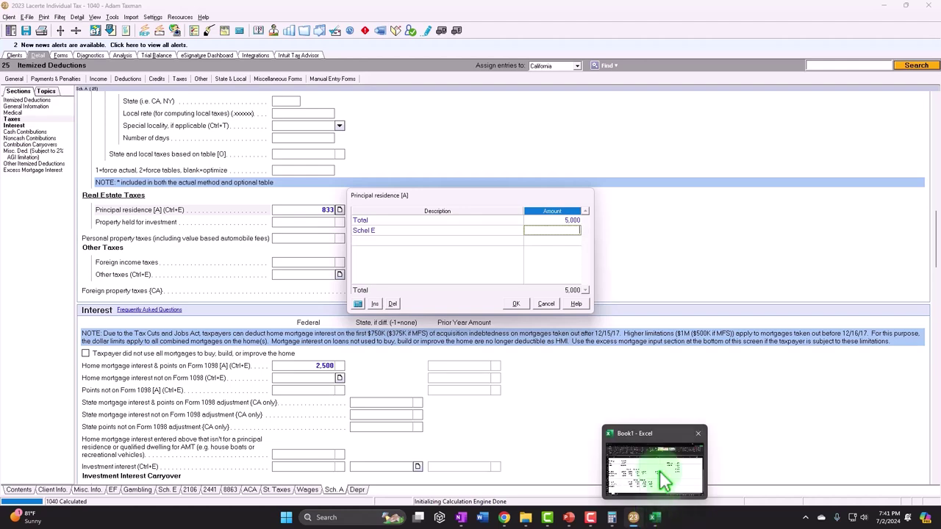
pyautogui.click(664, 480)
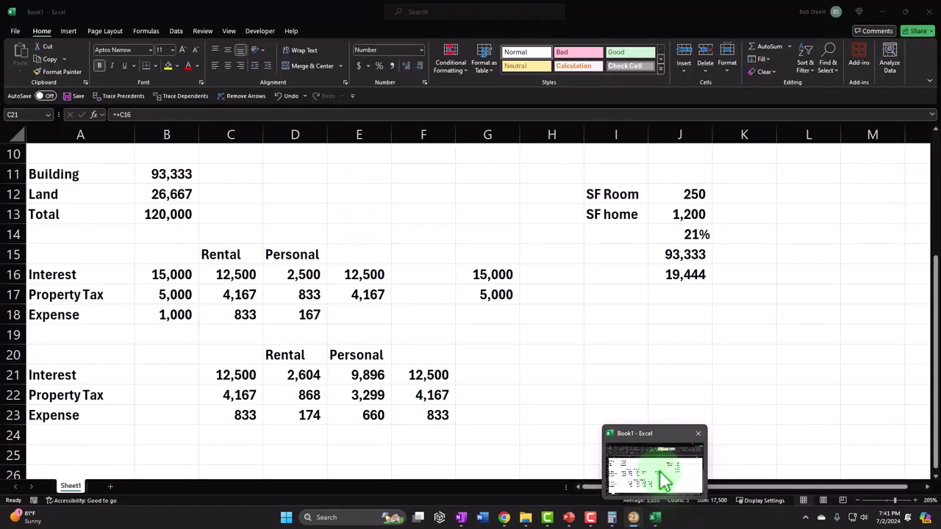
pyautogui.click(655, 517)
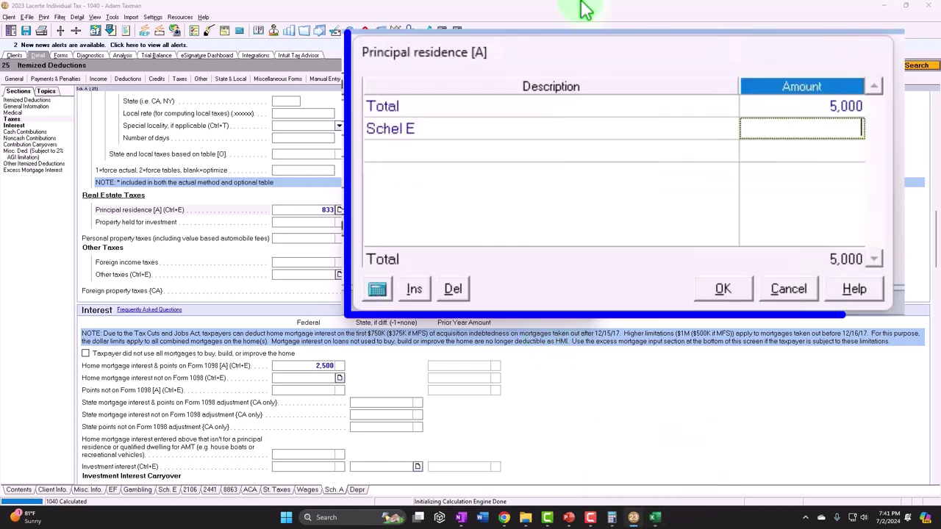
pyautogui.write('-868')
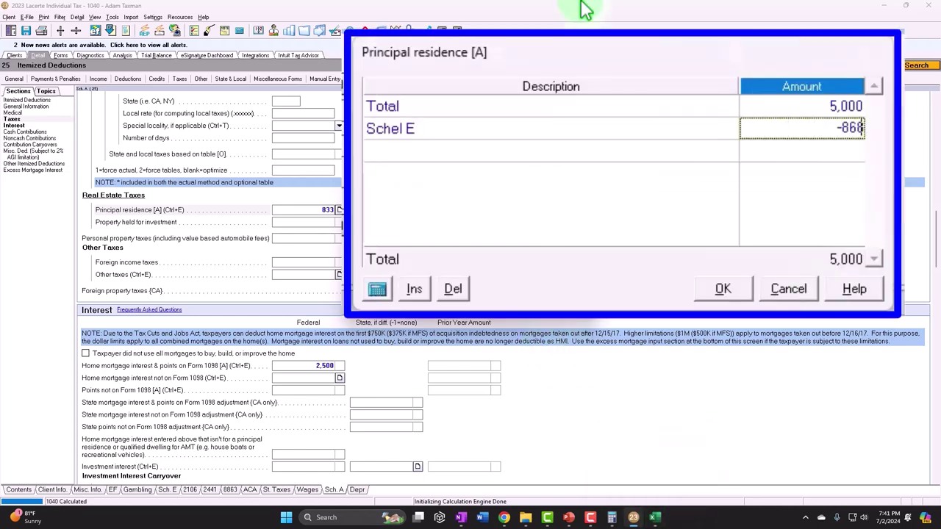
pyautogui.press('Return')
pyautogui.click(502, 301)
# - Open the breakdown for home mortgage interest and points on Form 1098 and enter a "Total" line of 15000
pyautogui.doubleClick(335, 366)
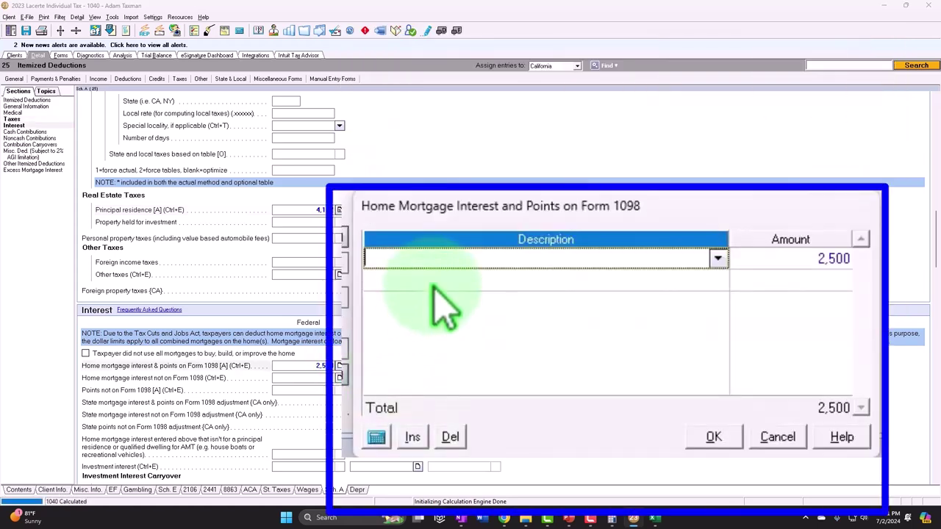
pyautogui.write('Total')
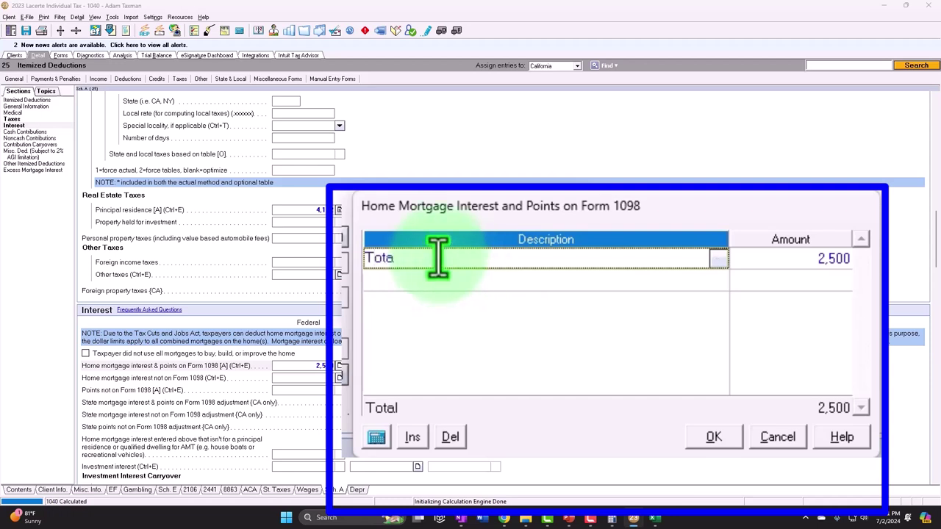
pyautogui.press('Tab')
pyautogui.write('15000')
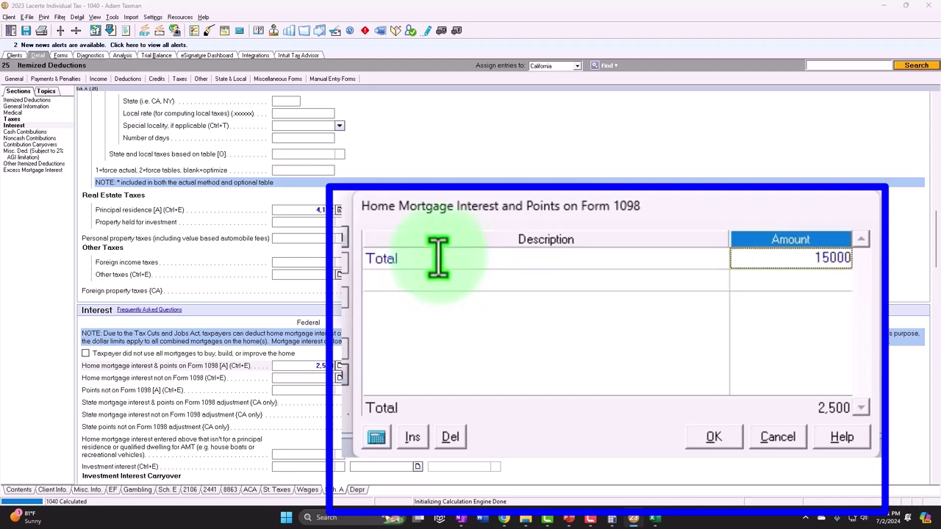
pyautogui.press('Tab')
# - Add a "Sche E" line of -2604, from the Excel rental interest, to the mortgage interest breakdown and accept it
pyautogui.write('Sche E')
pyautogui.press('Tab')
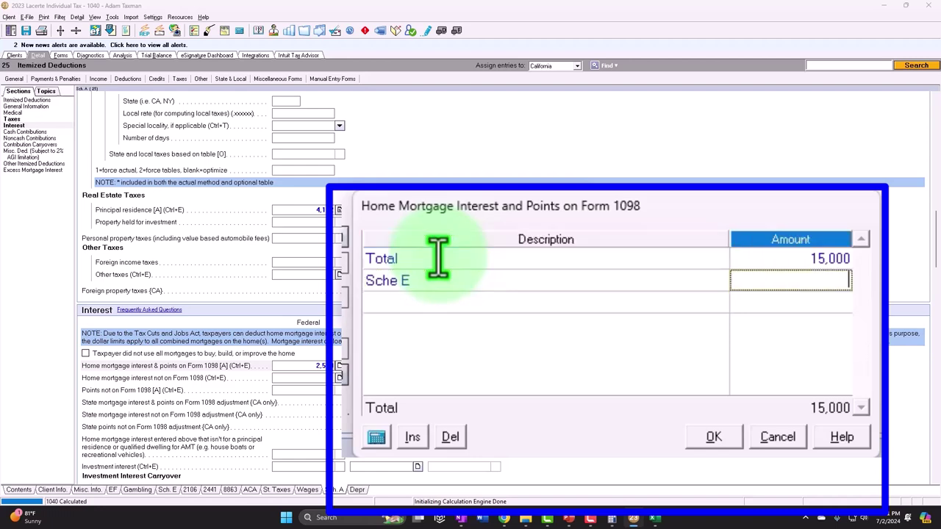
pyautogui.moveTo(654, 517)
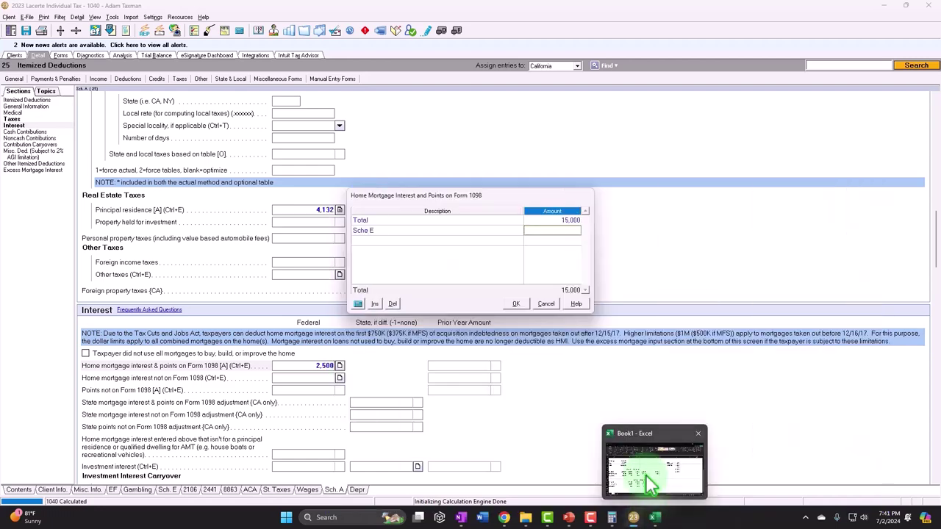
pyautogui.click(650, 482)
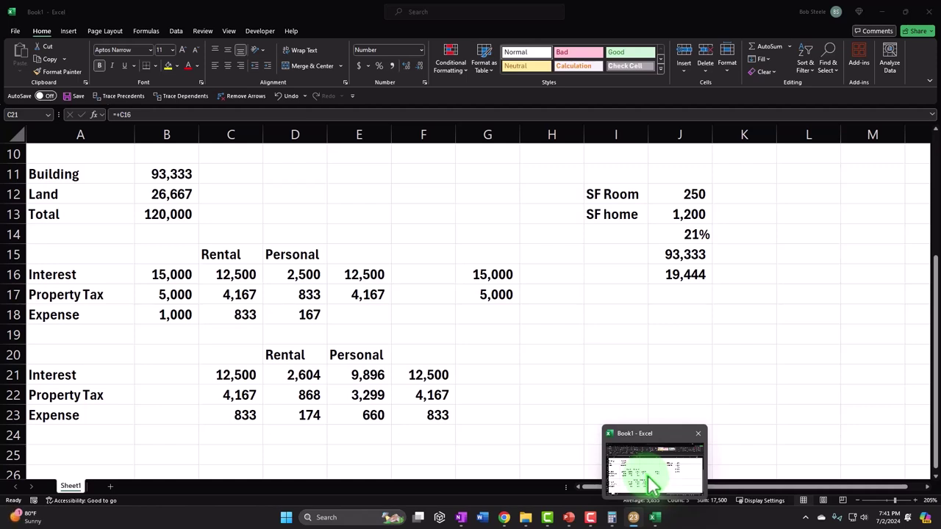
pyautogui.click(633, 517)
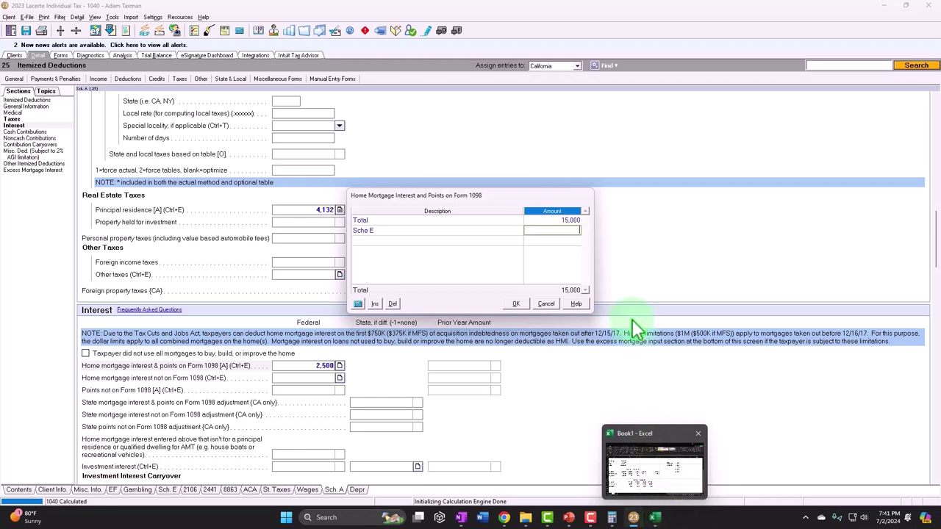
pyautogui.write('-2604')
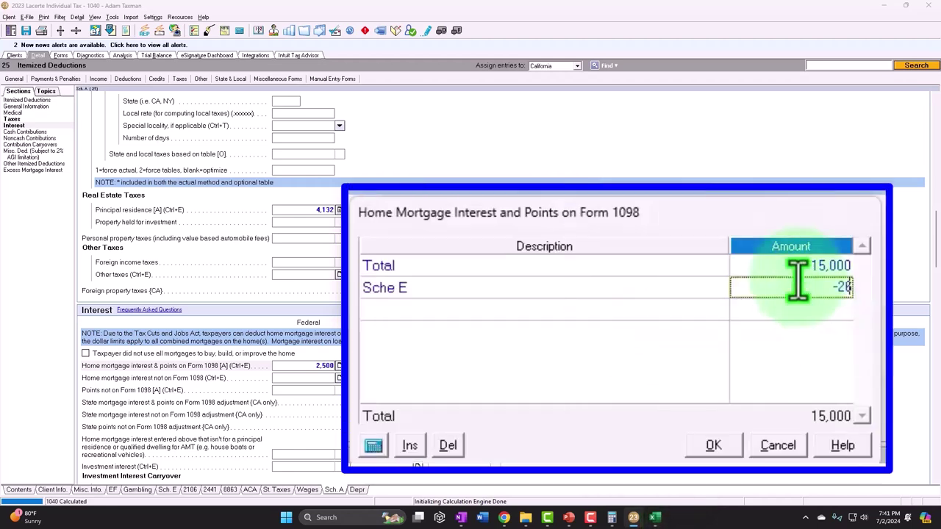
pyautogui.press('Return')
pyautogui.click(712, 446)
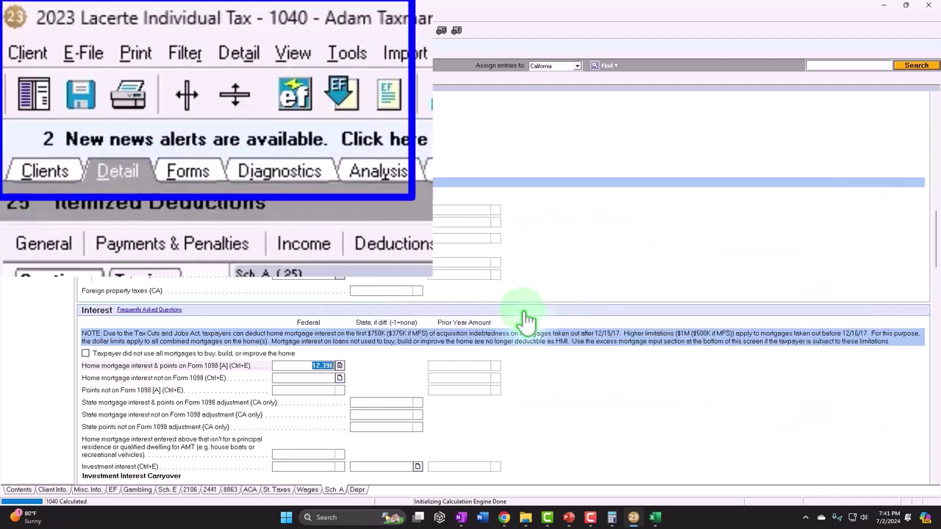
# - Review the completed forms, comparing Schedule E's expense lines with the real estate tax and mortgage interest lines on Schedule A
pyautogui.click(82, 74)
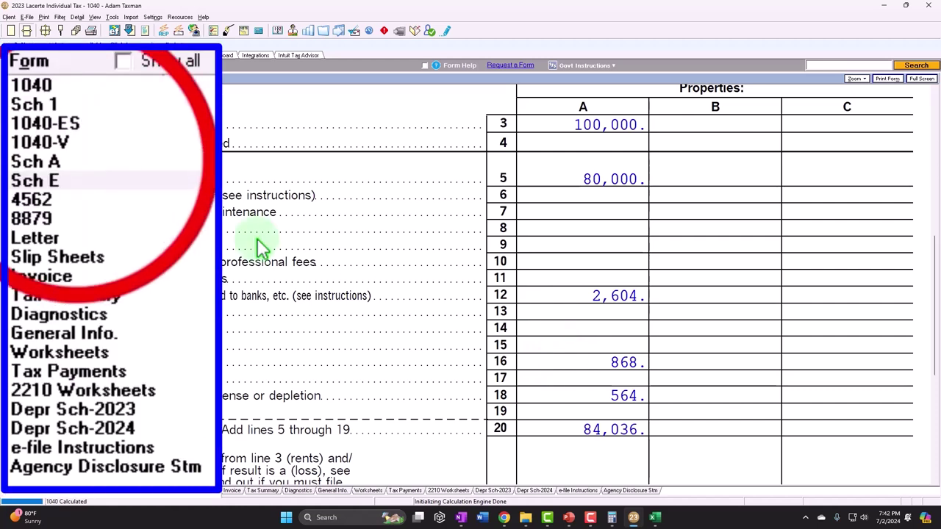
pyautogui.click(73, 165)
pyautogui.scroll(-3, 473, 292)
pyautogui.scroll(-1, 472, 293)
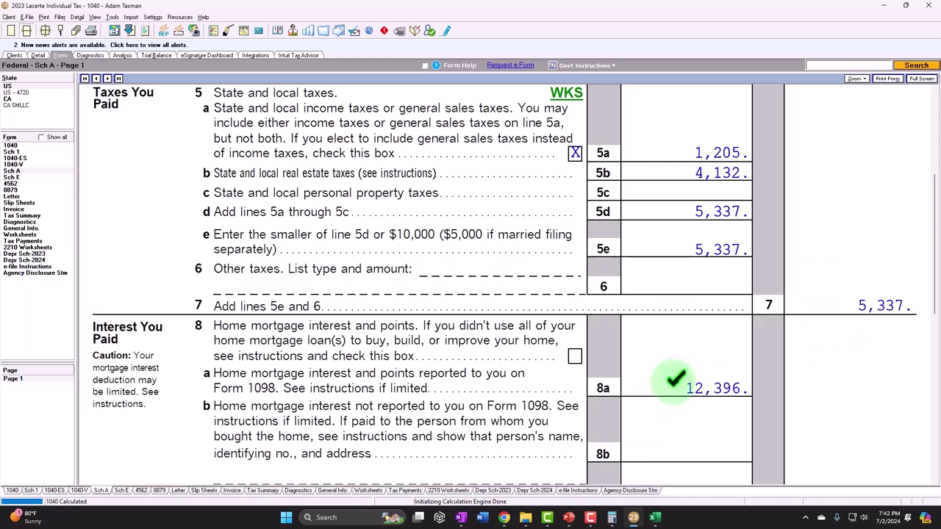
pyautogui.click(27, 174)
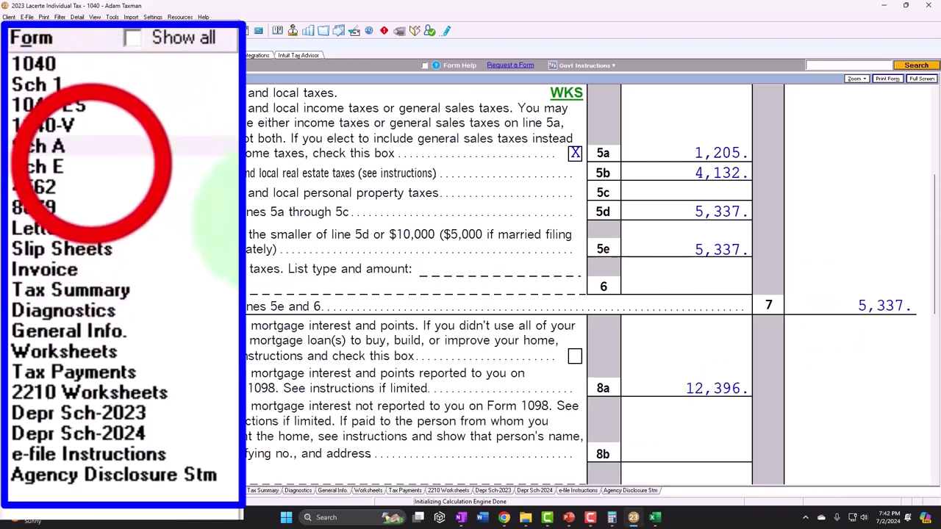
pyautogui.scroll(-10, 535, 319)
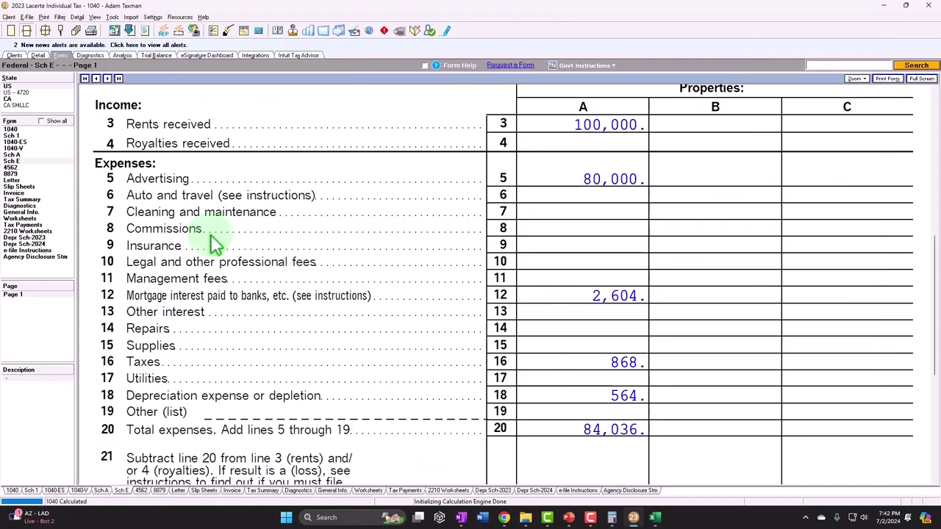
pyautogui.click(12, 154)
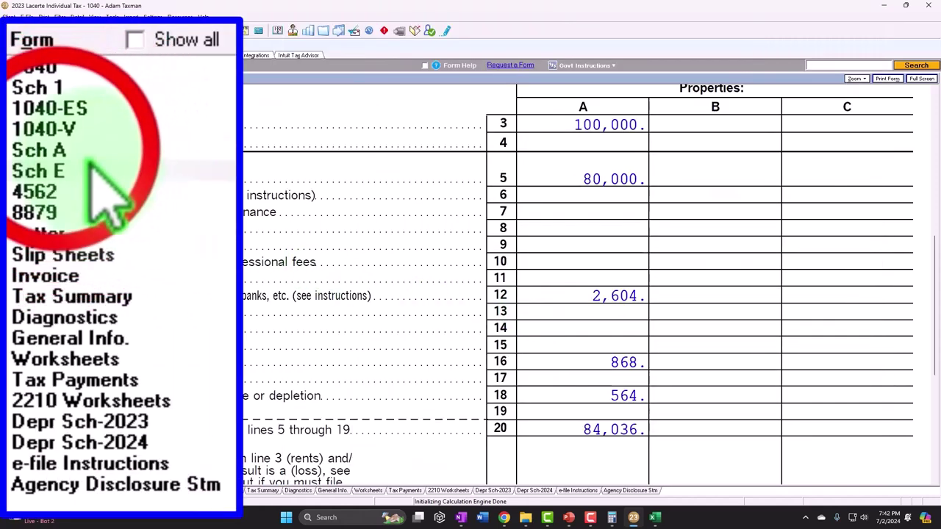
pyautogui.scroll(-6, 310, 346)
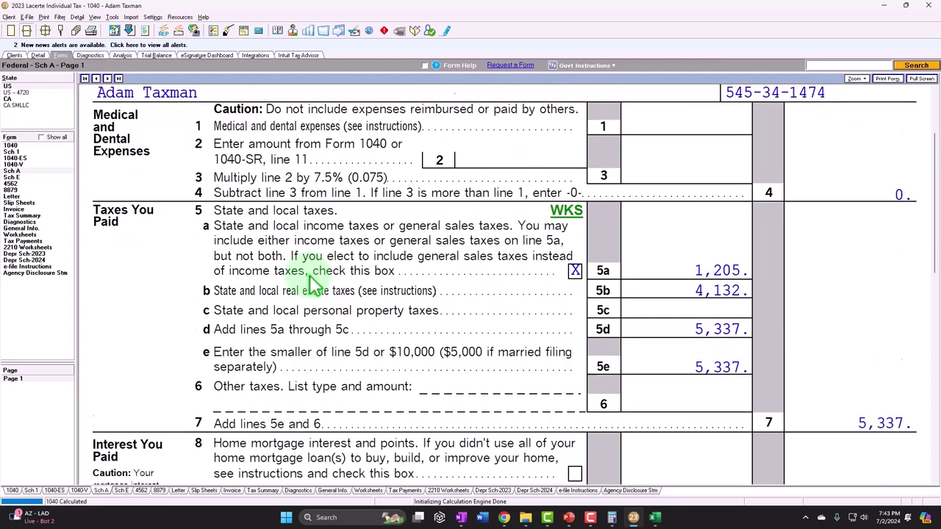
pyautogui.scroll(4, 310, 288)
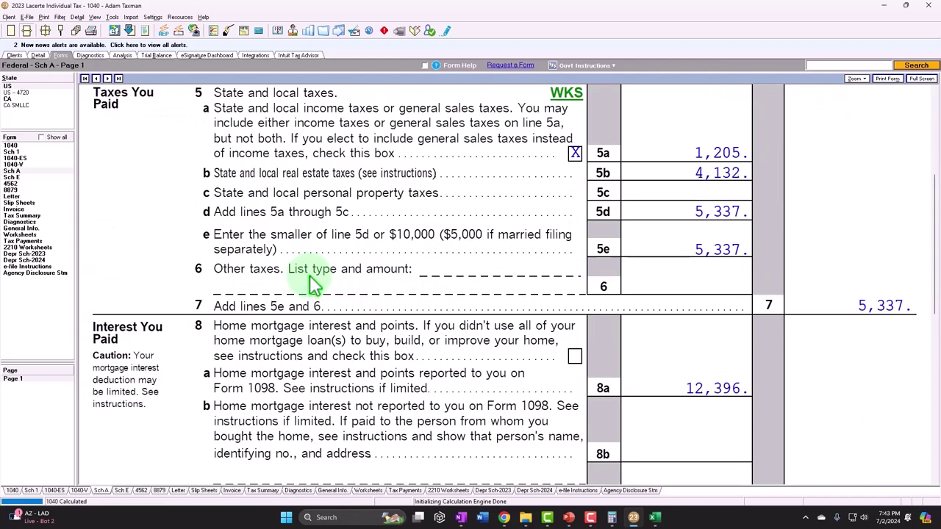
pyautogui.scroll(2, 529, 272)
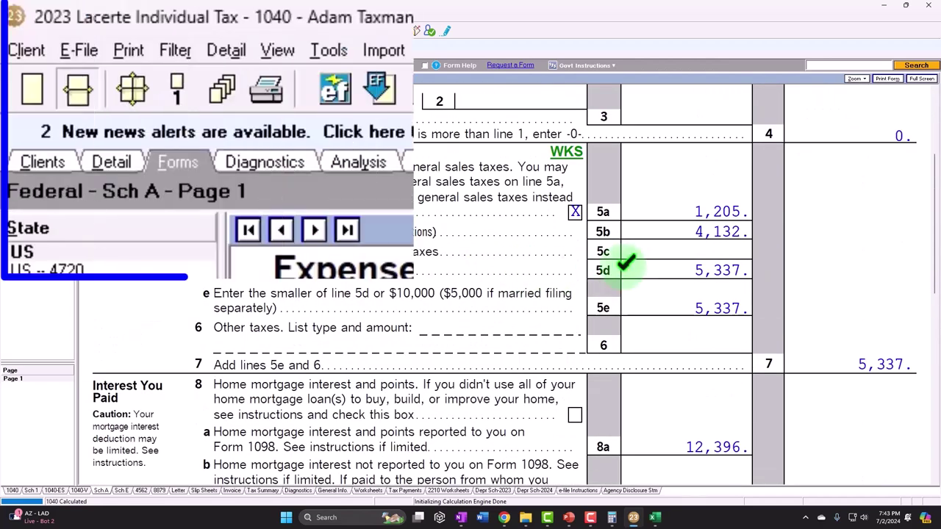
# - Review the Total and Sche E lines in the Form 1098 mortgage interest breakdown, accept it and return to the completed forms
pyautogui.click(37, 56)
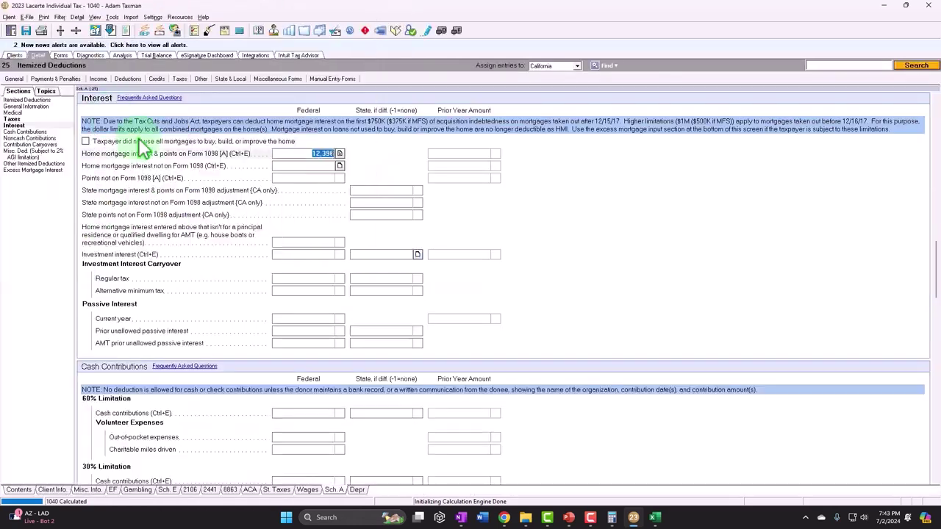
pyautogui.click(340, 157)
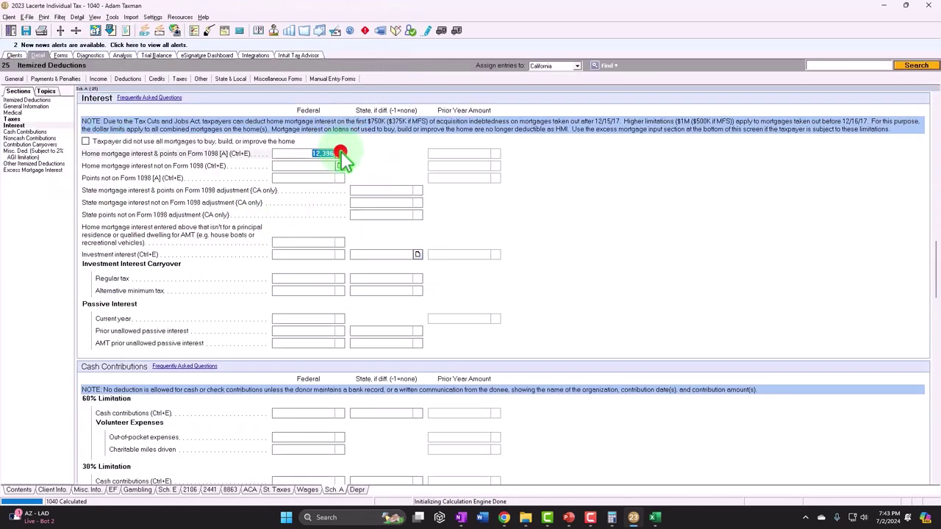
pyautogui.hotkey('ctrl', 'e')
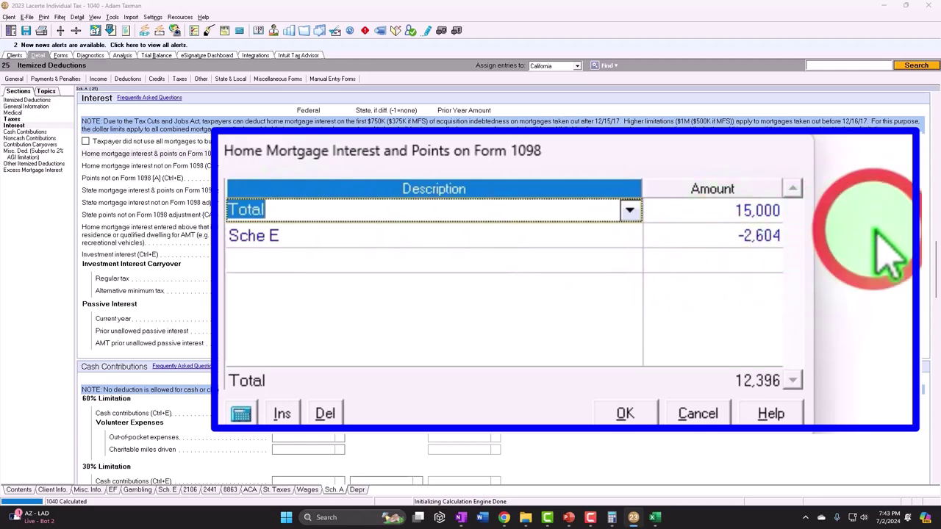
pyautogui.click(624, 413)
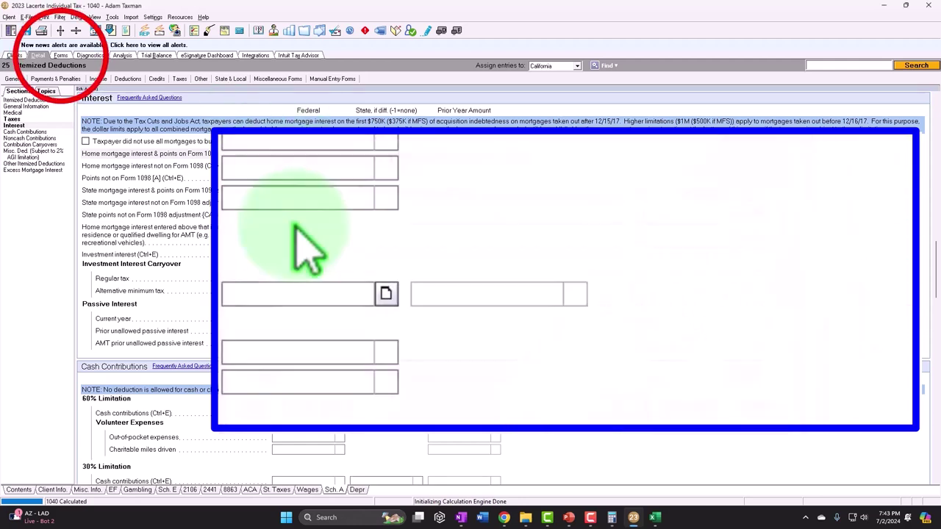
pyautogui.click(61, 56)
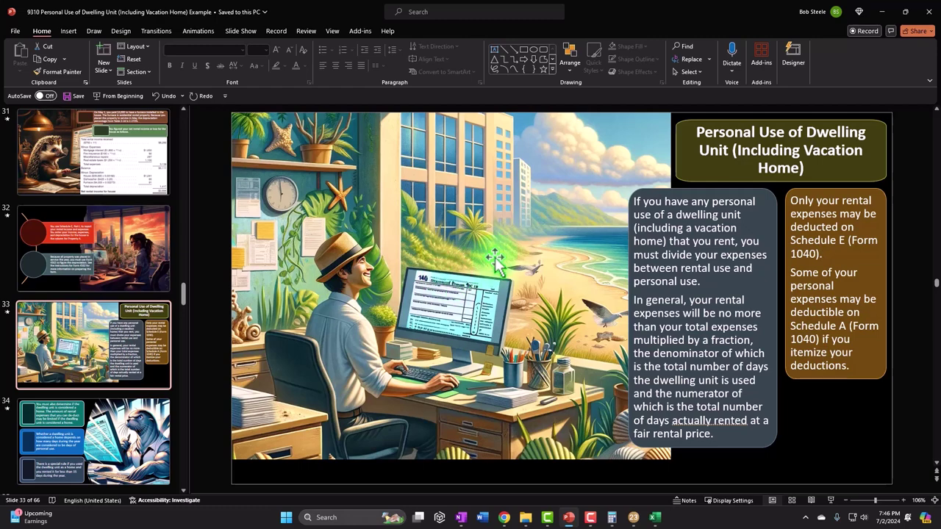
# - Switch to Excel, review the rental and personal split of interest, property tax and expense, and select cell A26 below it
pyautogui.click(654, 516)
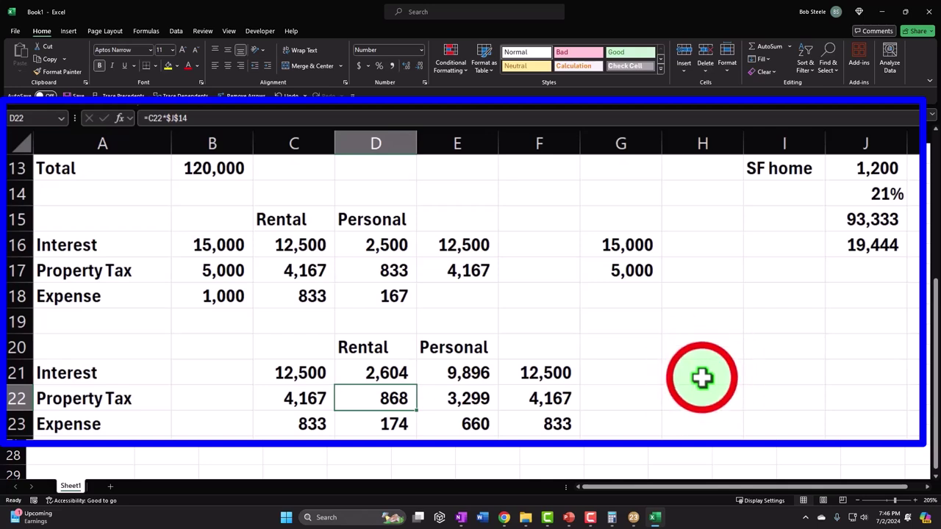
pyautogui.click(702, 377)
pyautogui.scroll(-1, 702, 377)
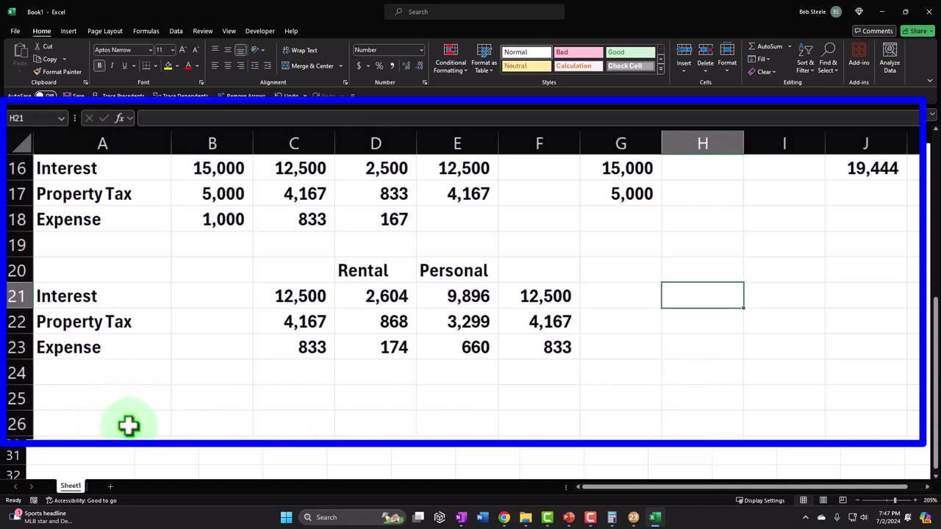
pyautogui.click(151, 423)
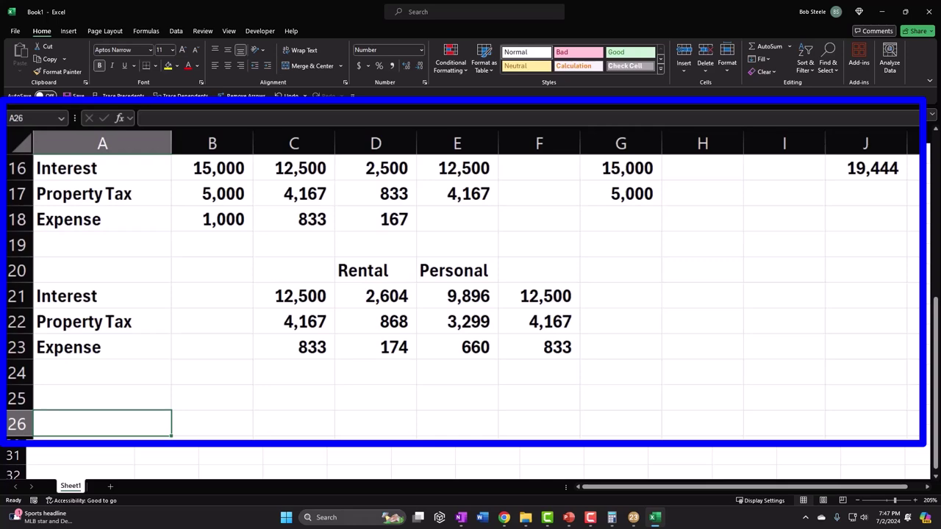
# - Switch to Lacerte, show all depreciation assets and set the Building's date placed in service to 1/1/2023
pyautogui.moveTo(640, 519)
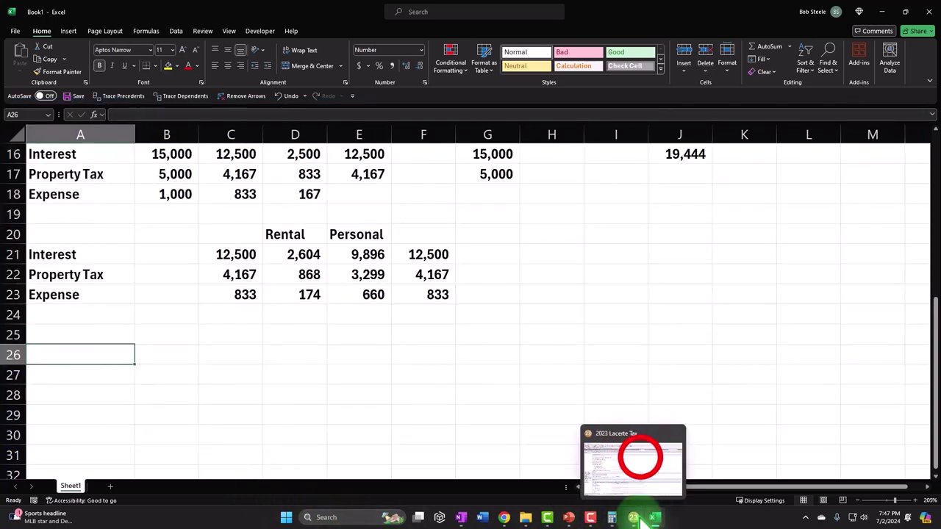
pyautogui.click(651, 458)
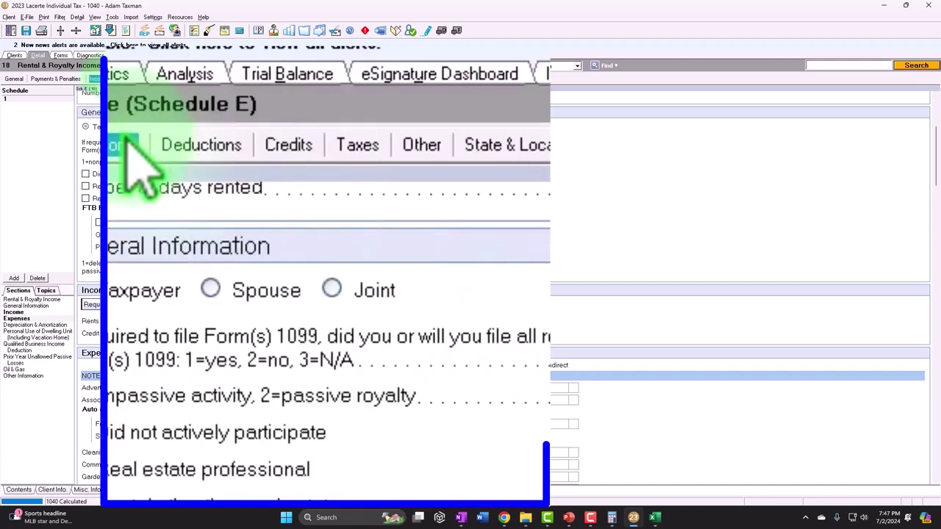
pyautogui.click(123, 81)
pyautogui.click(128, 96)
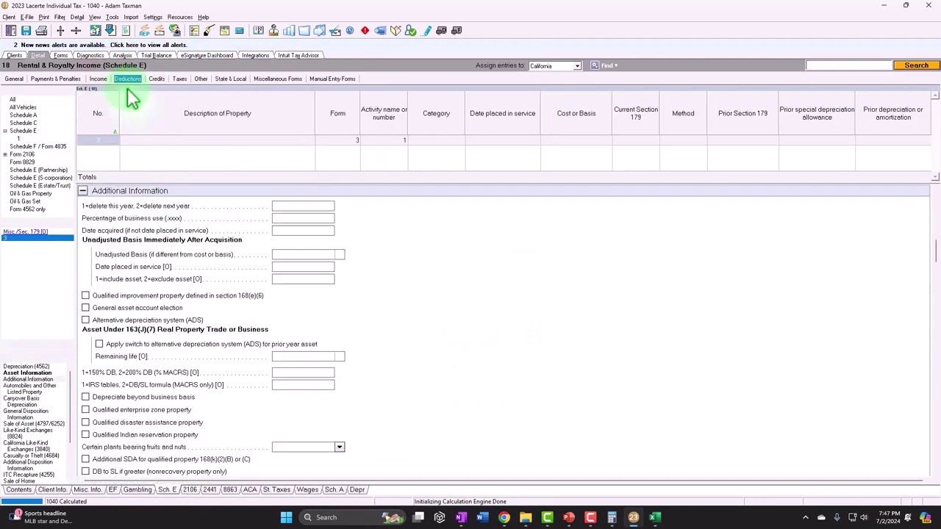
pyautogui.click(12, 99)
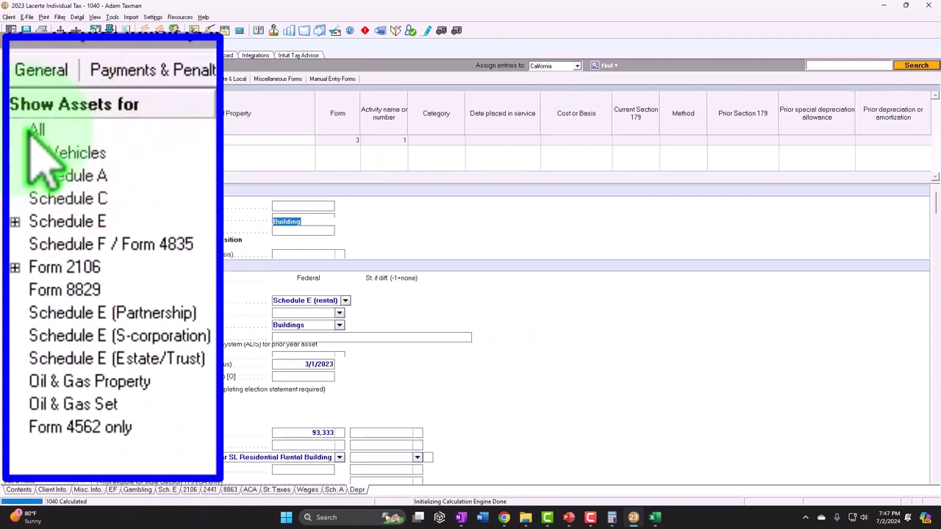
pyautogui.click(503, 140)
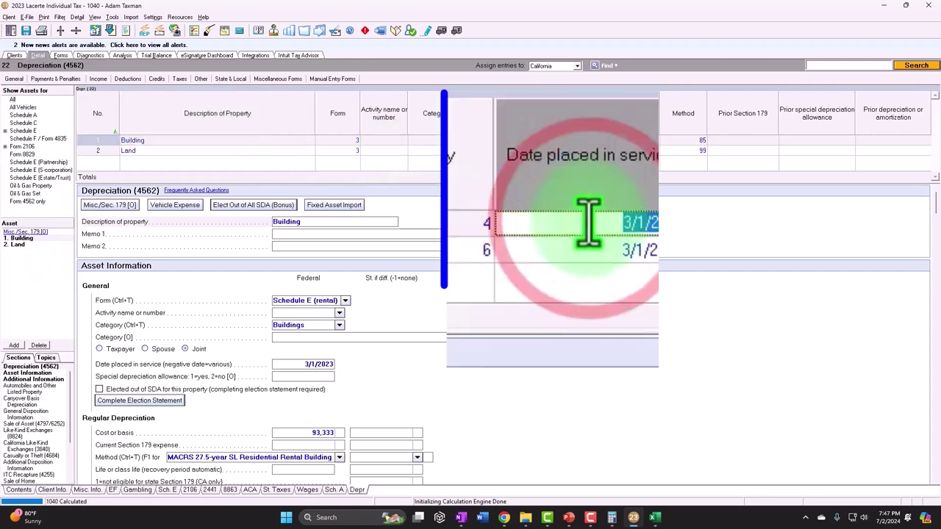
pyautogui.write('010123')
pyautogui.press('Tab')
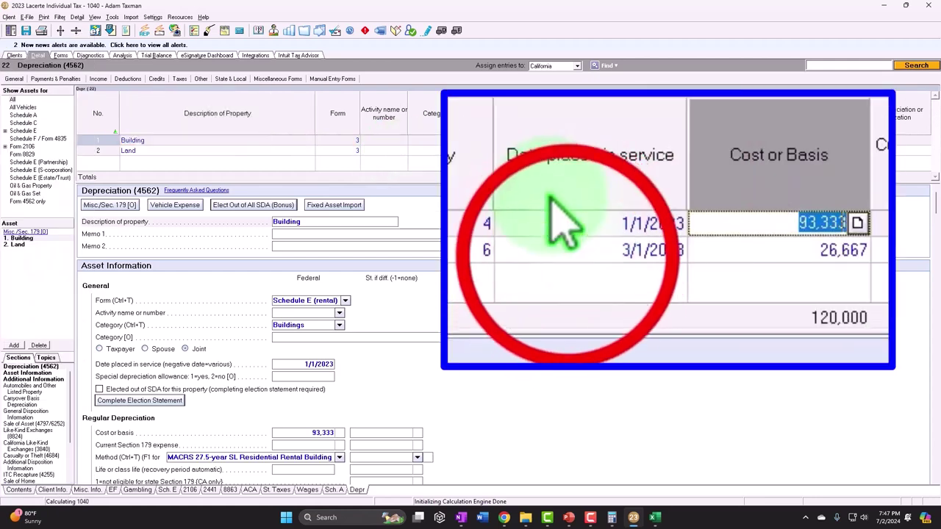
# - Set the Land asset's date placed in service to 1/1/2023 and return to the completed forms
pyautogui.click(487, 150)
pyautogui.write('010123')
pyautogui.press('Tab')
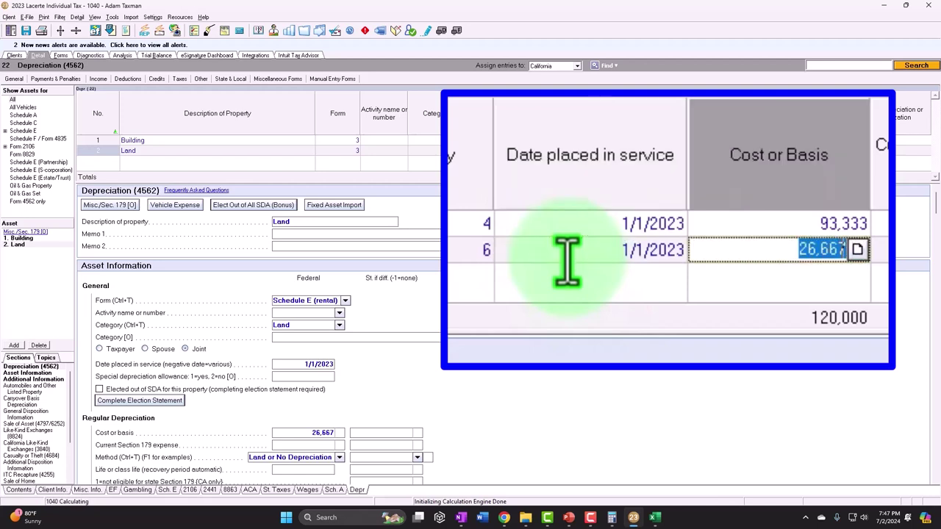
pyautogui.click(62, 57)
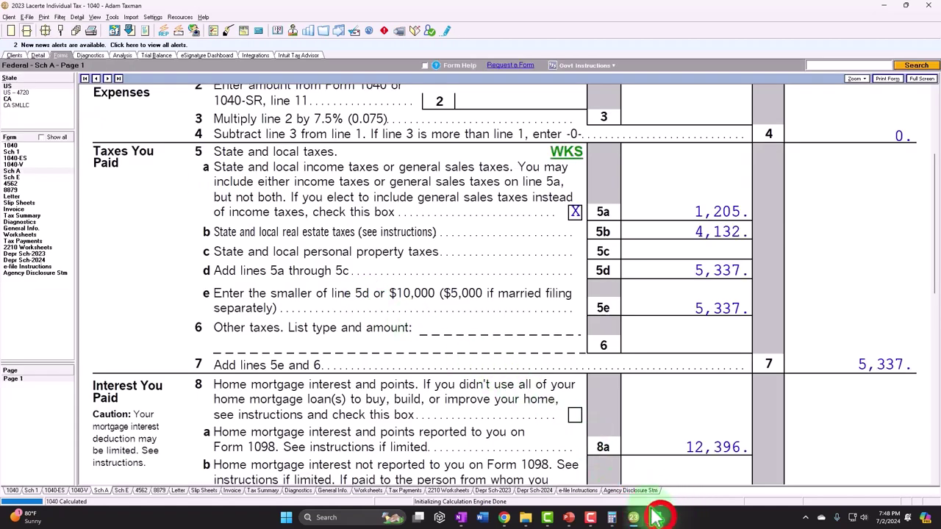
# - Switch by way of Excel to the PowerPoint slide on personal use of a dwelling unit and read its expense division rules
pyautogui.click(656, 518)
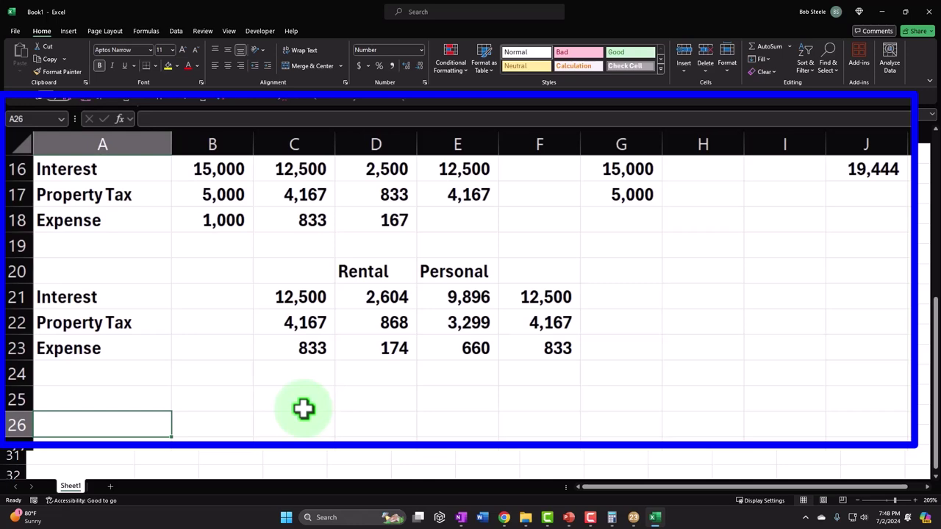
pyautogui.click(568, 518)
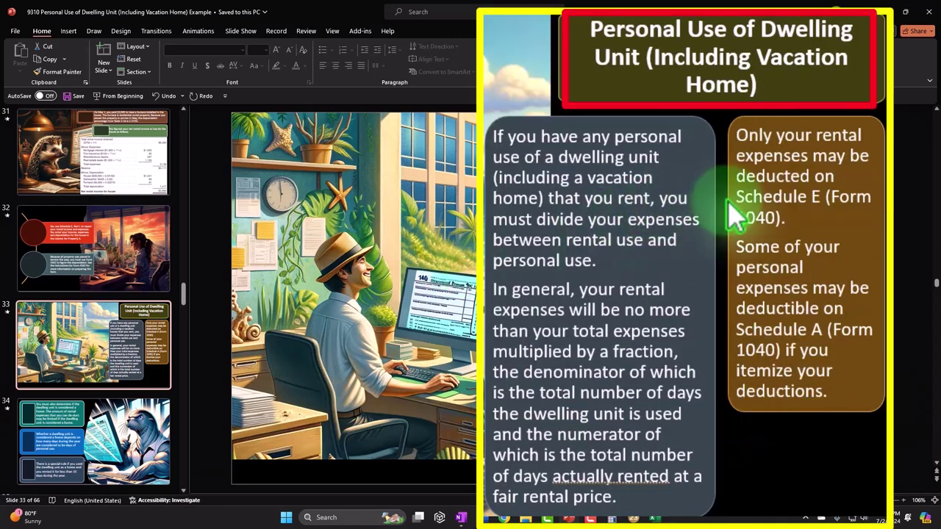
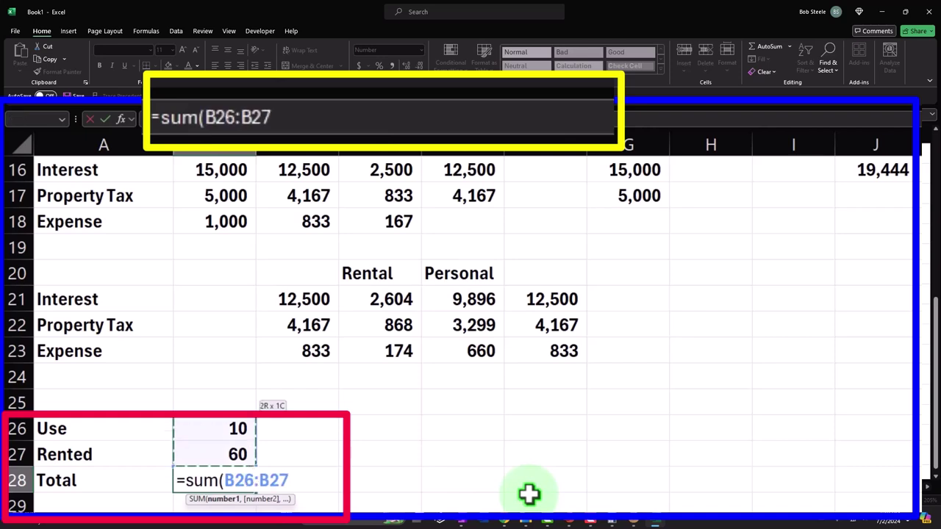
# - Complete the sum of B26:B27 as total days in B28 and calculate the personal use share in C26 as =B26/B28
pyautogui.press('Up')
pyautogui.press('Right')
pyautogui.press('Up')
pyautogui.press('Up')
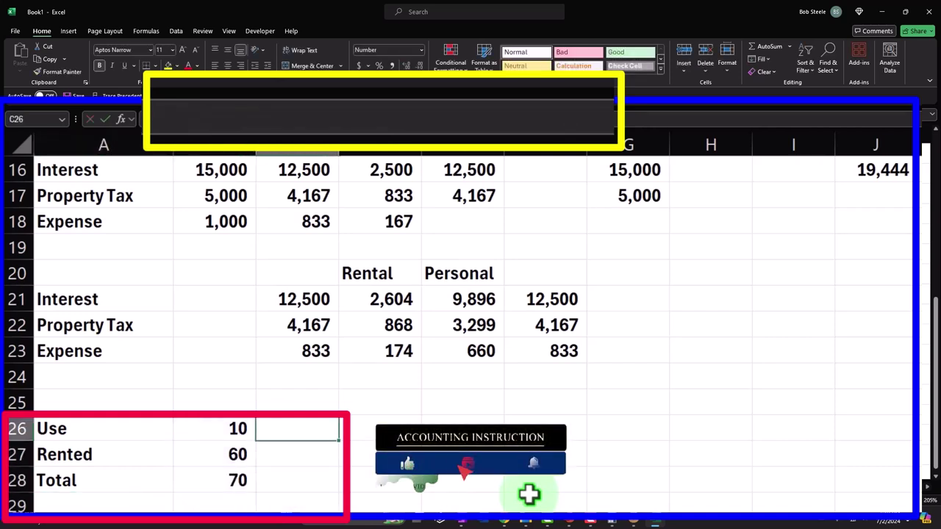
pyautogui.write('=')
pyautogui.press('Left')
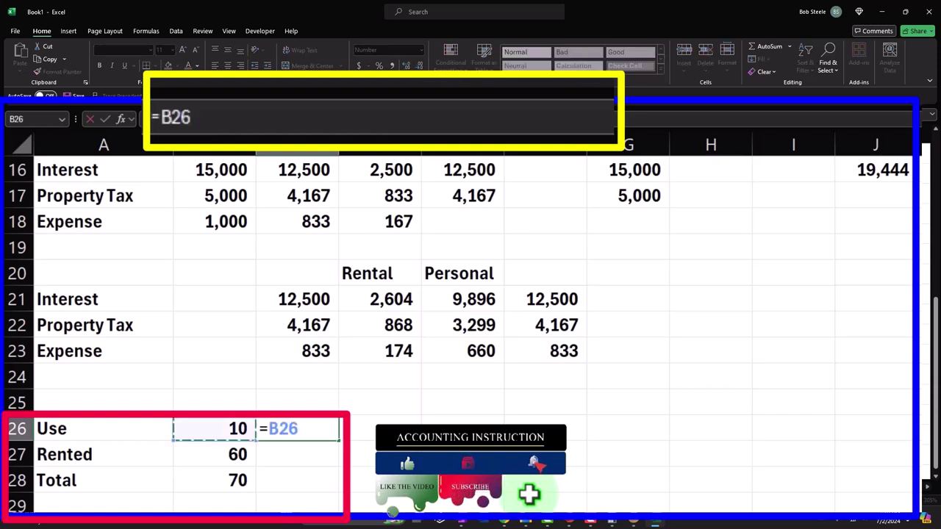
pyautogui.write('/')
pyautogui.press('Left')
pyautogui.press('Down')
pyautogui.press('Down')
pyautogui.press('Return')
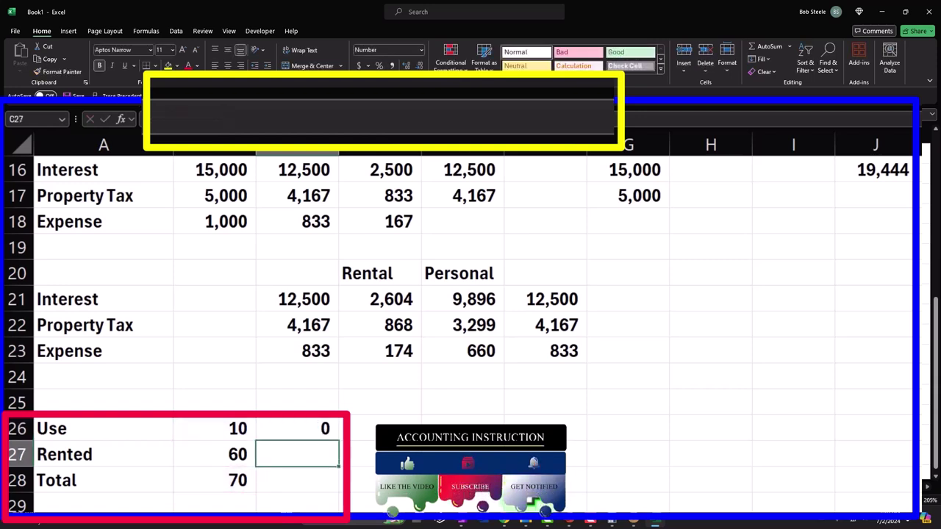
# - Calculate the rented share of the total days in C27 with =B27/B28
pyautogui.write('=')
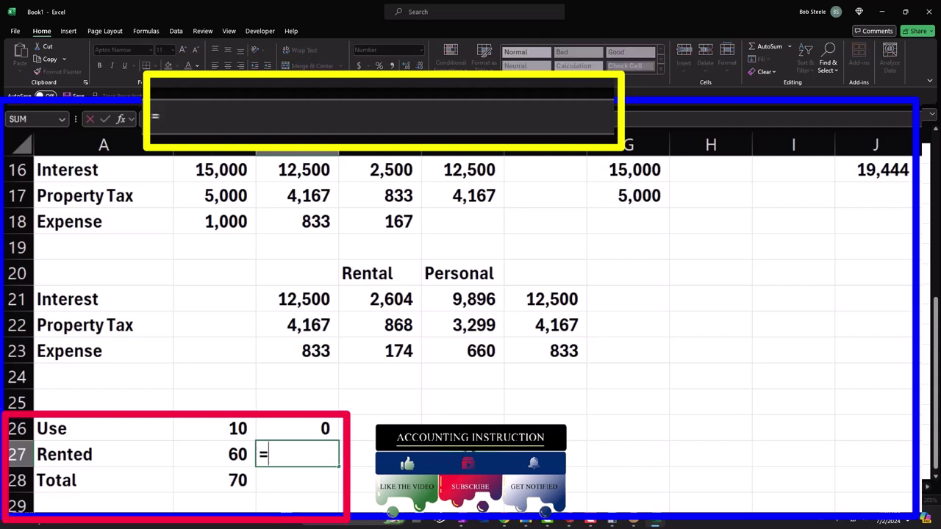
pyautogui.press('Left')
pyautogui.write('/')
pyautogui.press('Left')
pyautogui.press('Down')
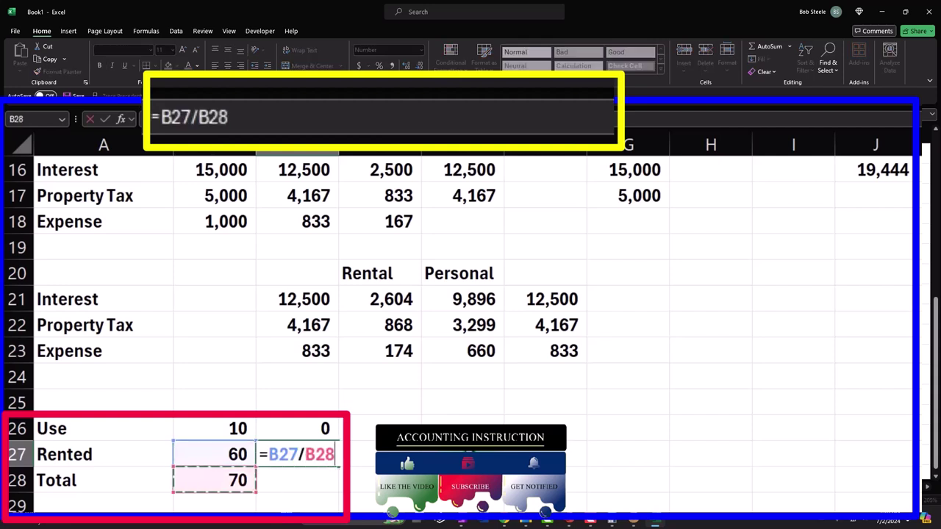
pyautogui.press('Return')
# - Format C26:C28 as percentages and sum the use and rented shares in C28
pyautogui.moveTo(316, 426); pyautogui.dragTo(312, 481)
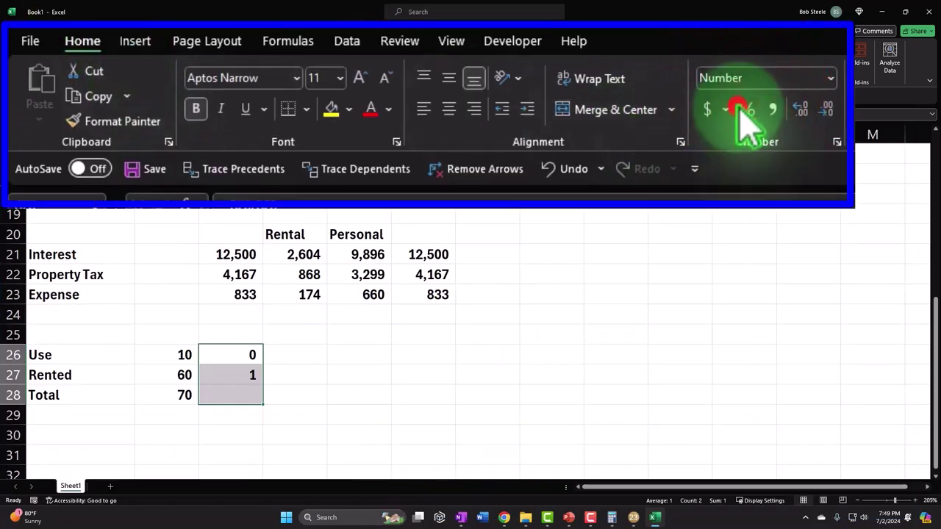
pyautogui.click(747, 109)
pyautogui.click(230, 394)
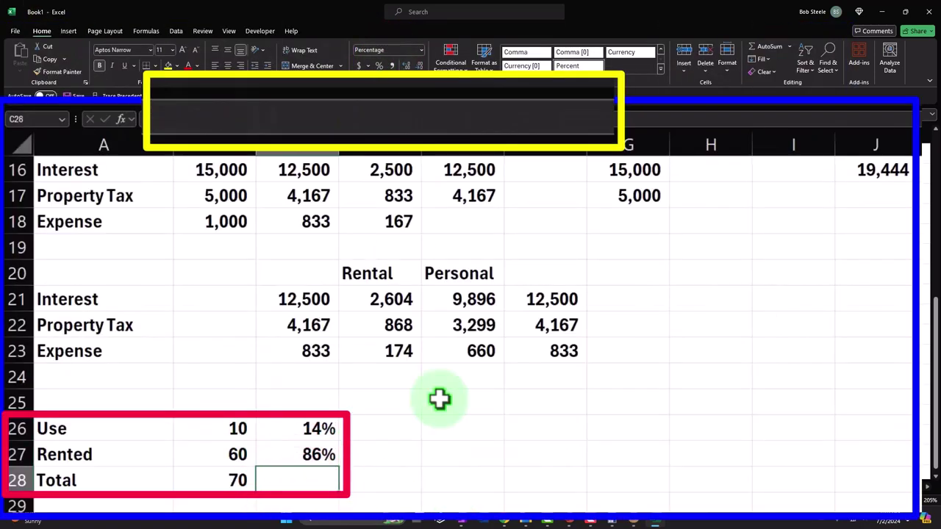
pyautogui.write('=sum(')
pyautogui.press('Up')
pyautogui.hotkey('shift', 'Up')
pyautogui.press('Return')
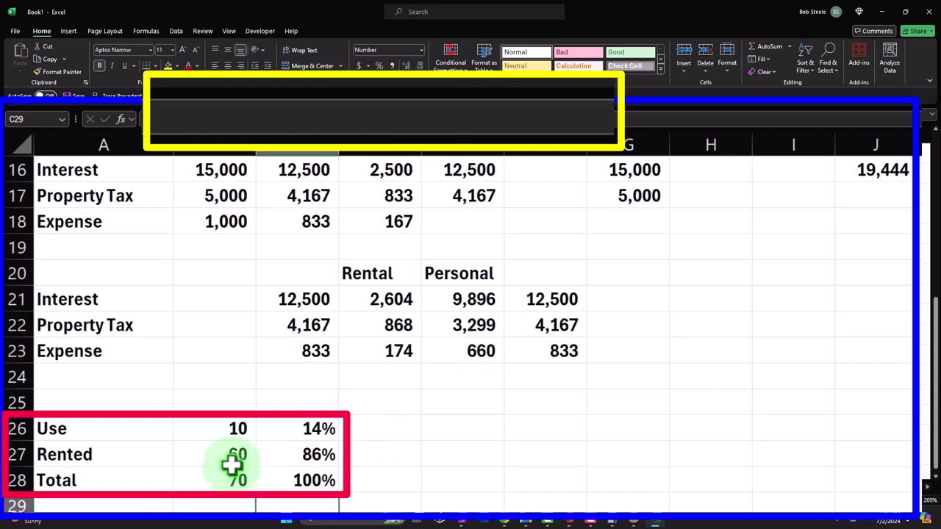
# - Examine the rented days, the rented share and the total share in the days table
pyautogui.click(317, 456)
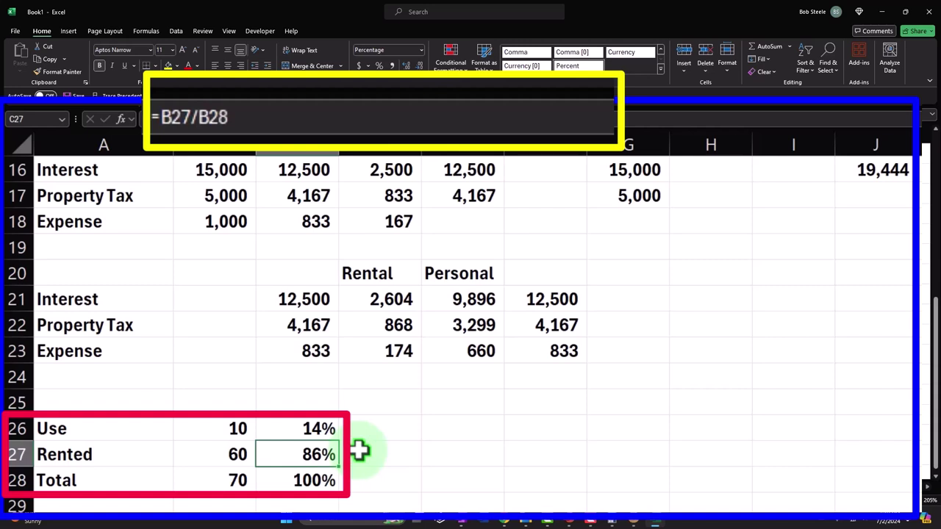
pyautogui.press('Down')
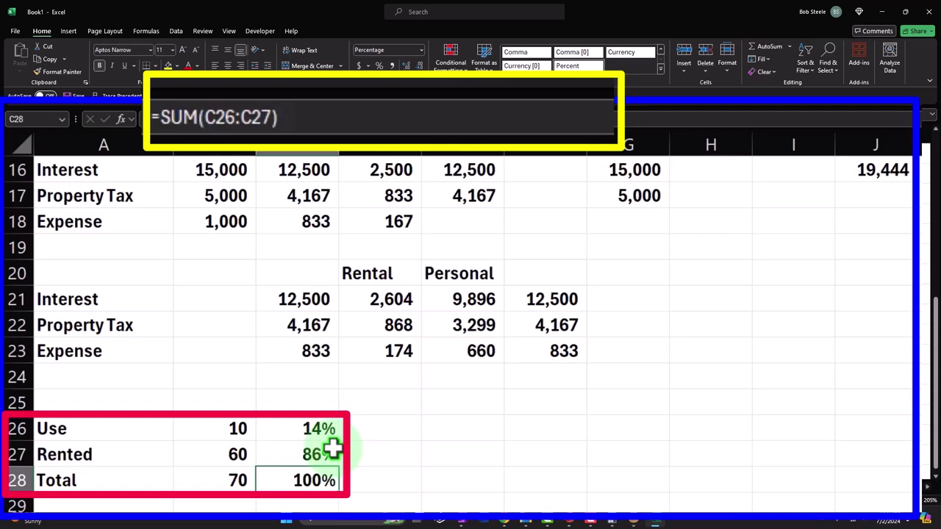
pyautogui.click(236, 453)
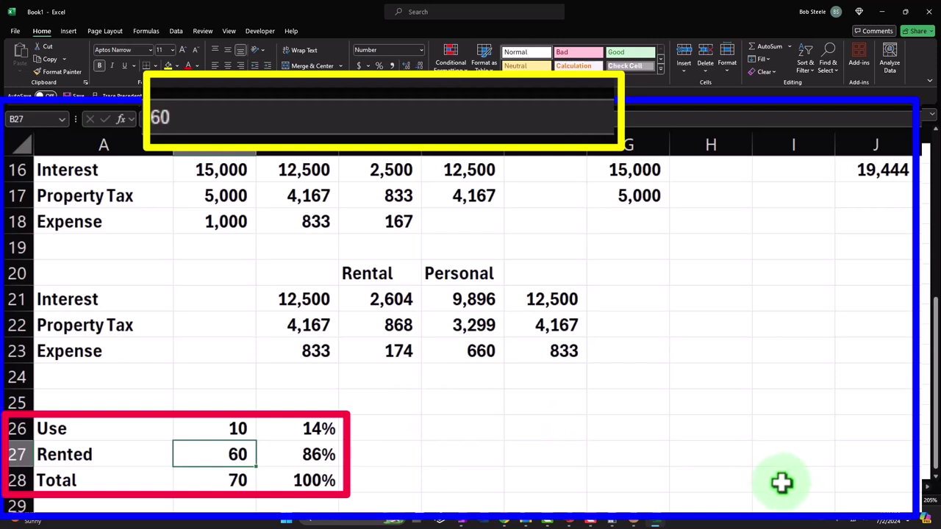
pyautogui.click(315, 456)
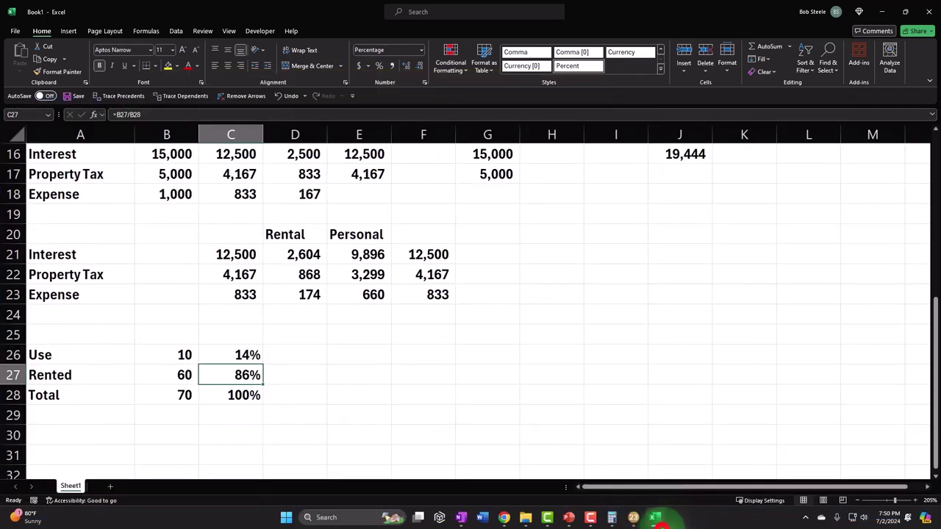
# - Switch to Lacerte and set the Land asset's percentage of business use to .86 in its additional depreciation information
pyautogui.click(657, 520)
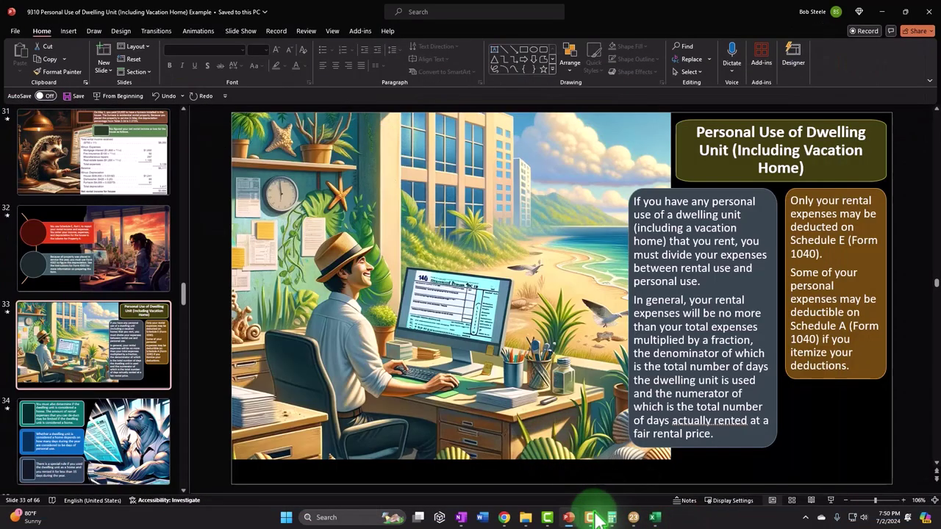
pyautogui.click(633, 517)
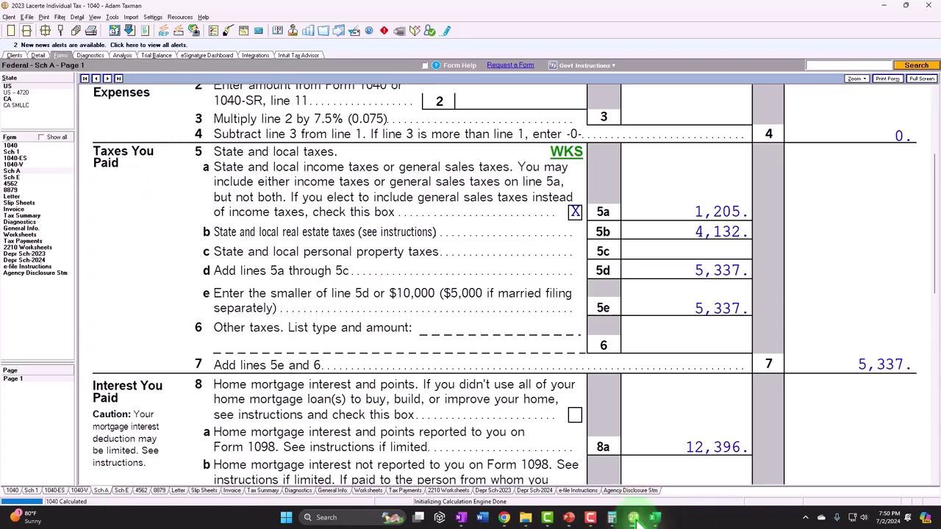
pyautogui.click(38, 56)
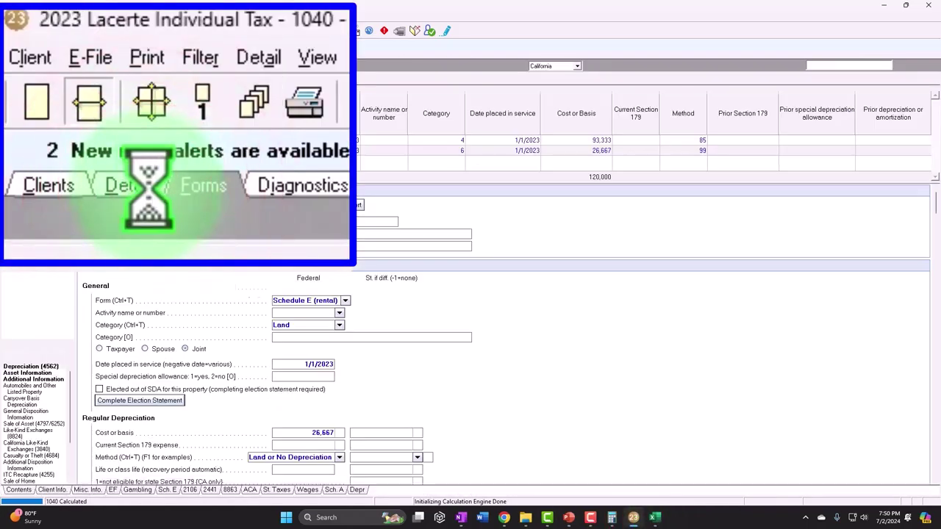
pyautogui.click(287, 152)
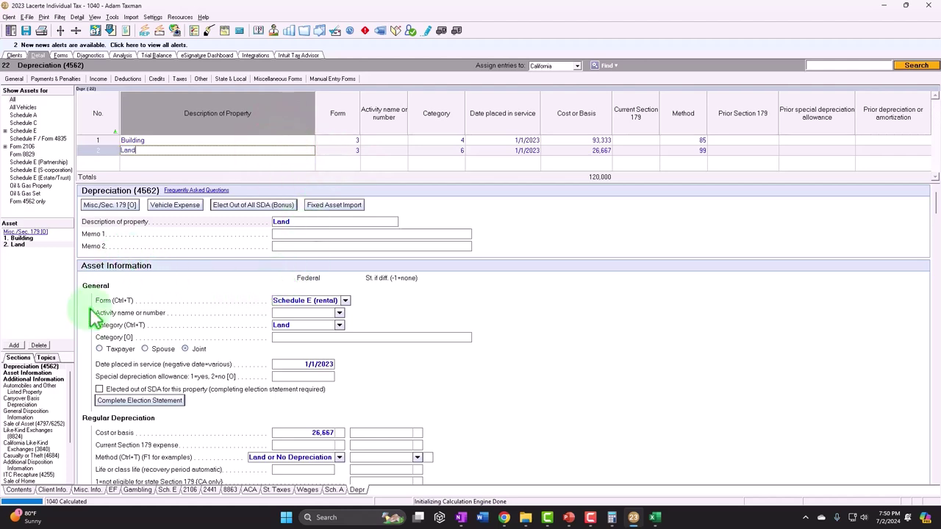
pyautogui.click(59, 379)
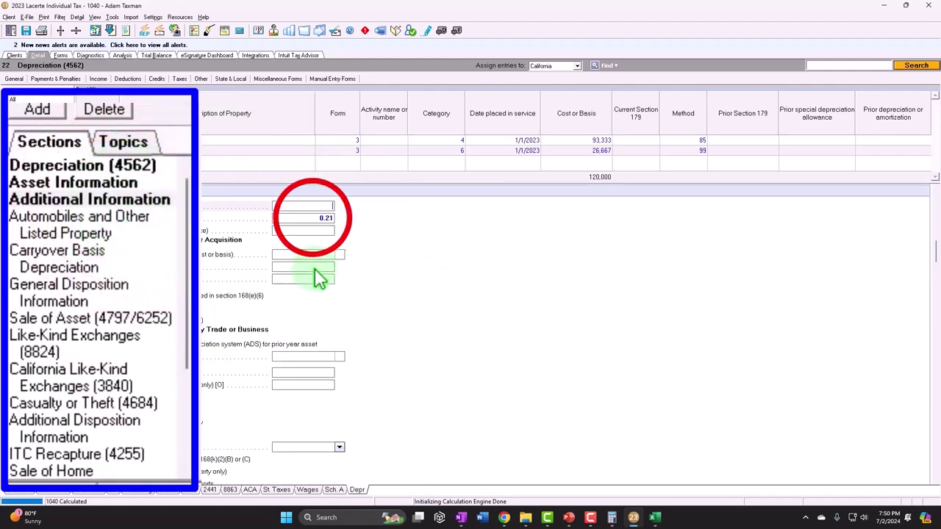
pyautogui.write('.86')
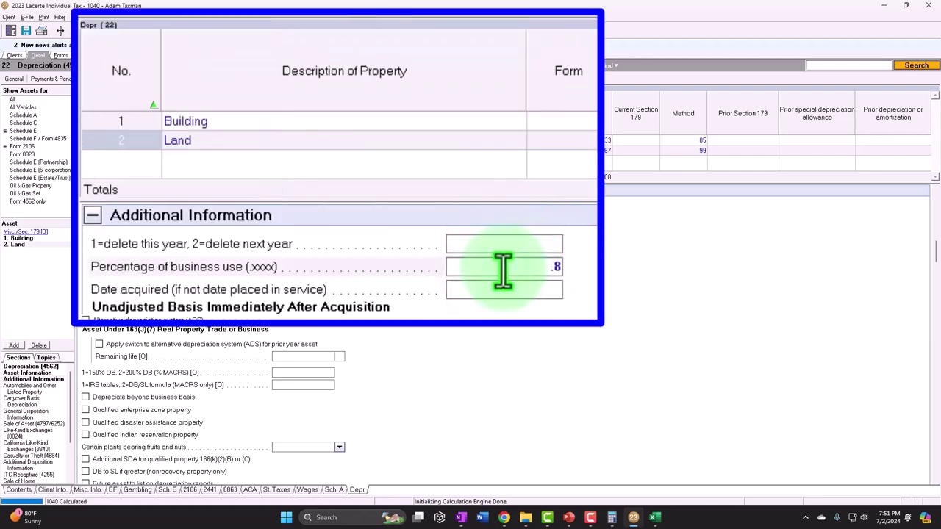
# - Set the Building asset's percentage of business use to .86
pyautogui.click(235, 122)
pyautogui.click(386, 212)
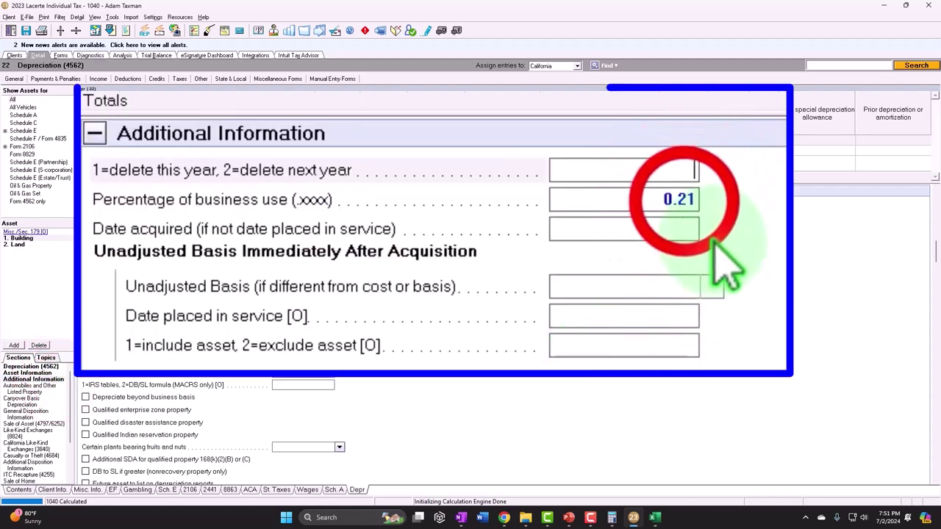
pyautogui.write('.86')
pyautogui.press('Return')
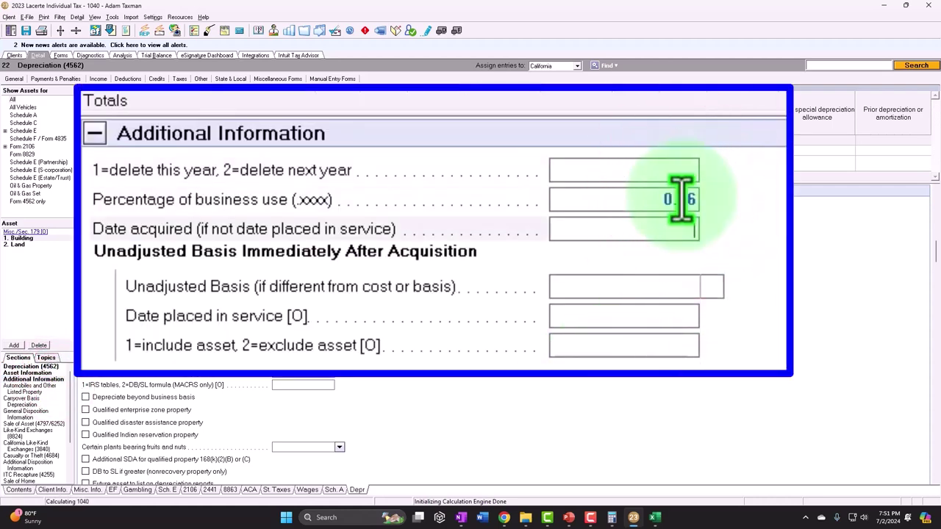
# - View the Regular 2023 federal depreciation schedule to check the building and land business percentages and depreciable basis
pyautogui.click(61, 55)
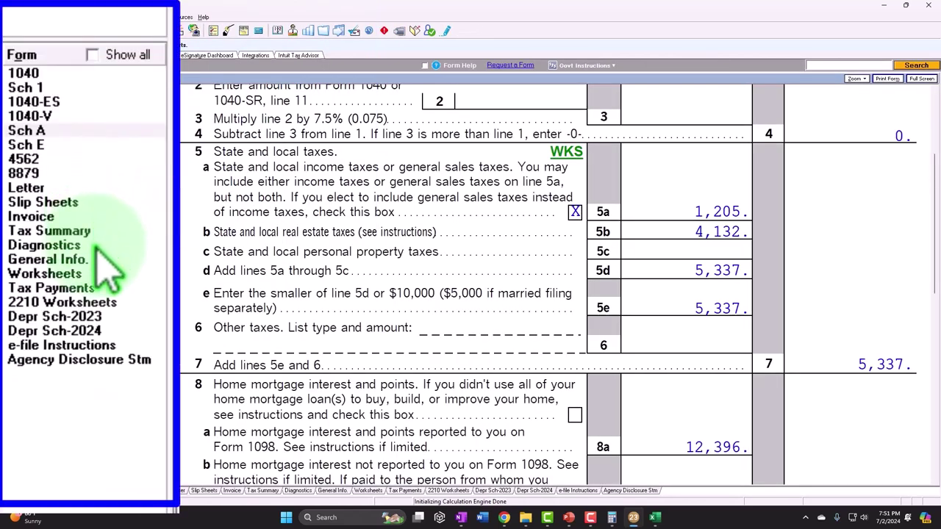
pyautogui.click(55, 318)
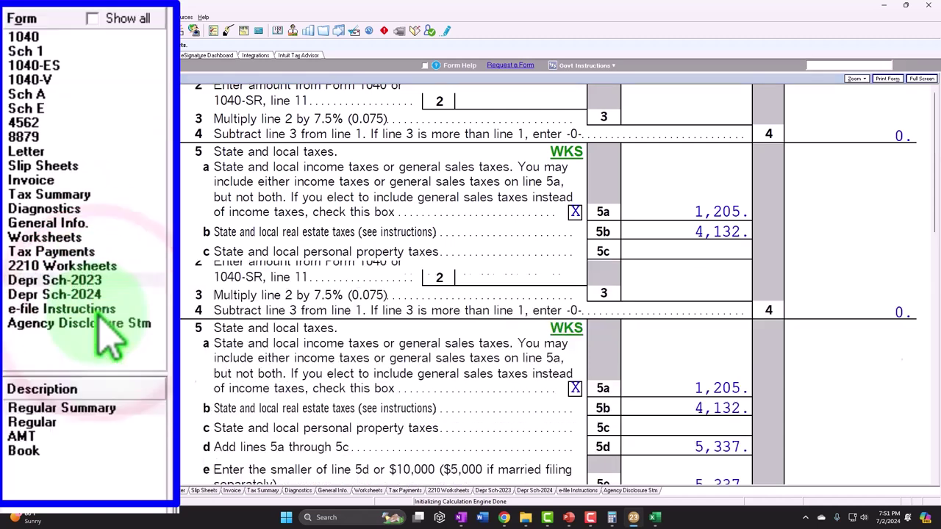
pyautogui.click(62, 425)
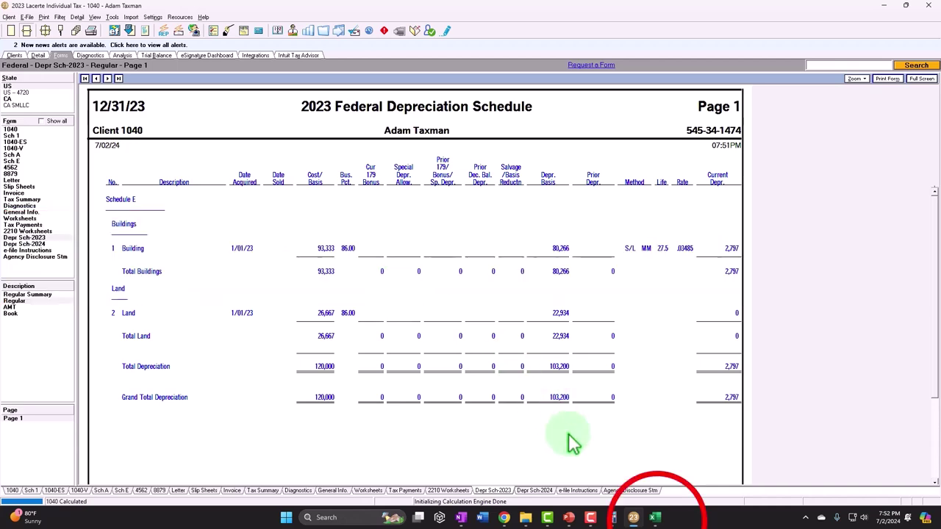
# - Switch to Excel and copy the interest, property tax and expense amounts in A16:B18 to A30:B32
pyautogui.click(655, 517)
pyautogui.click(451, 391)
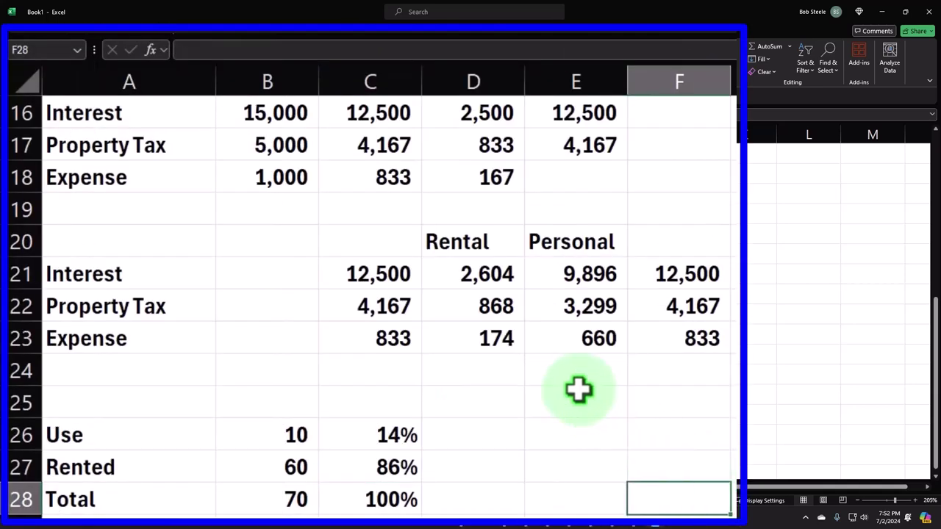
pyautogui.scroll(1, 546, 380)
pyautogui.scroll(-1, 547, 380)
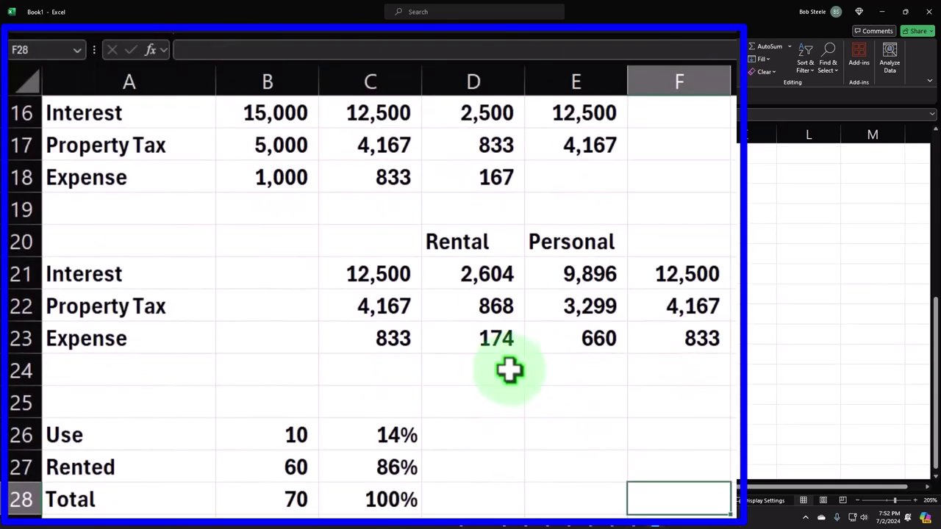
pyautogui.scroll(1, 514, 374)
pyautogui.moveTo(147, 208); pyautogui.dragTo(257, 274)
pyautogui.hotkey('ctrl', 'c')
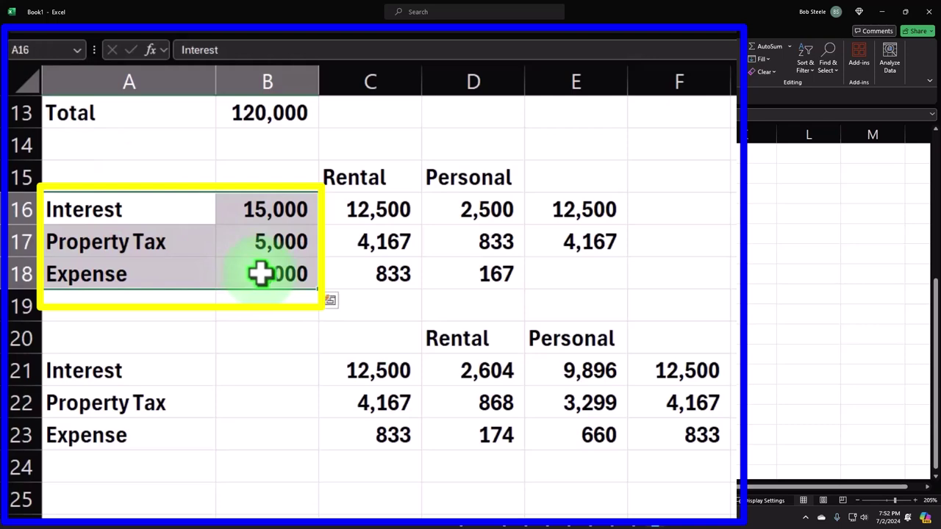
pyautogui.scroll(-3, 311, 305)
pyautogui.moveTo(139, 371); pyautogui.dragTo(266, 434)
pyautogui.hotkey('ctrl', 'v')
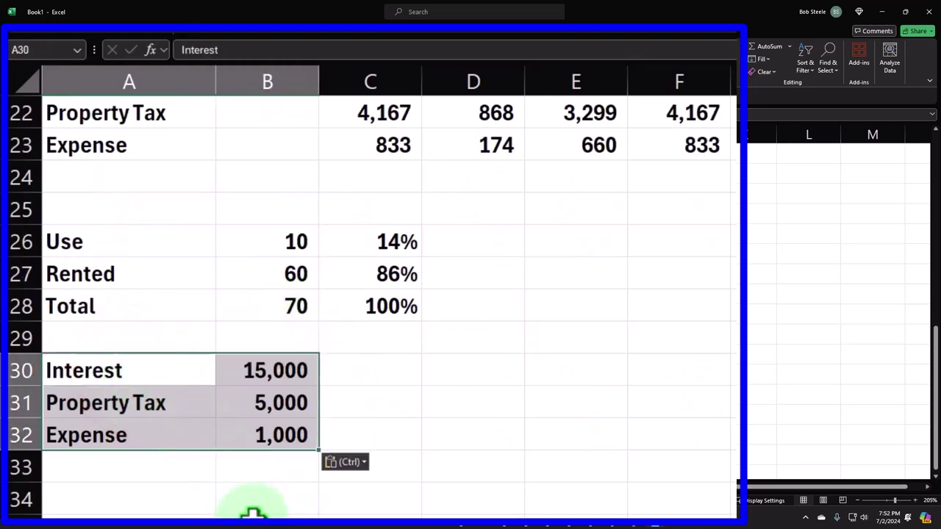
# - Move the copied expense block down one row to A31:B33 and enter the heading Rental in C30
pyautogui.click(252, 514)
pyautogui.click(372, 374)
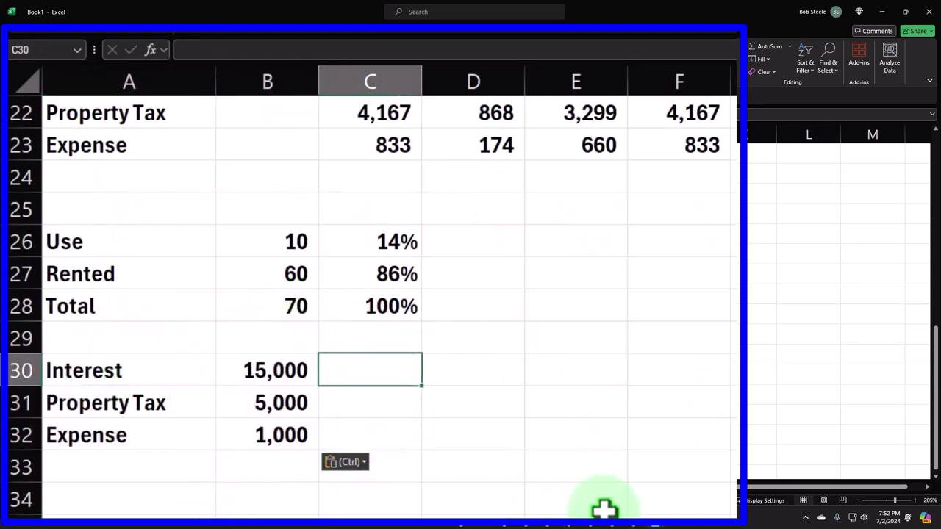
pyautogui.moveTo(147, 364); pyautogui.dragTo(269, 473)
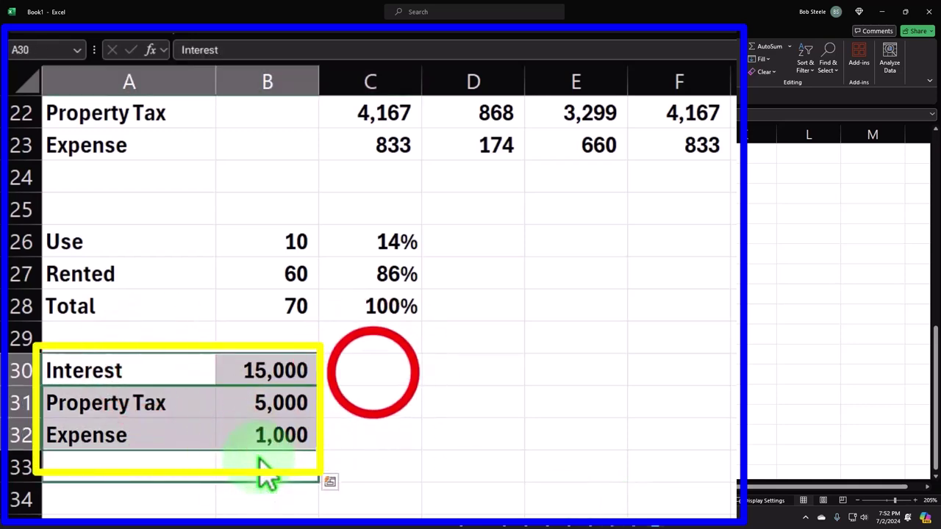
pyautogui.click(372, 370)
pyautogui.write('ental')
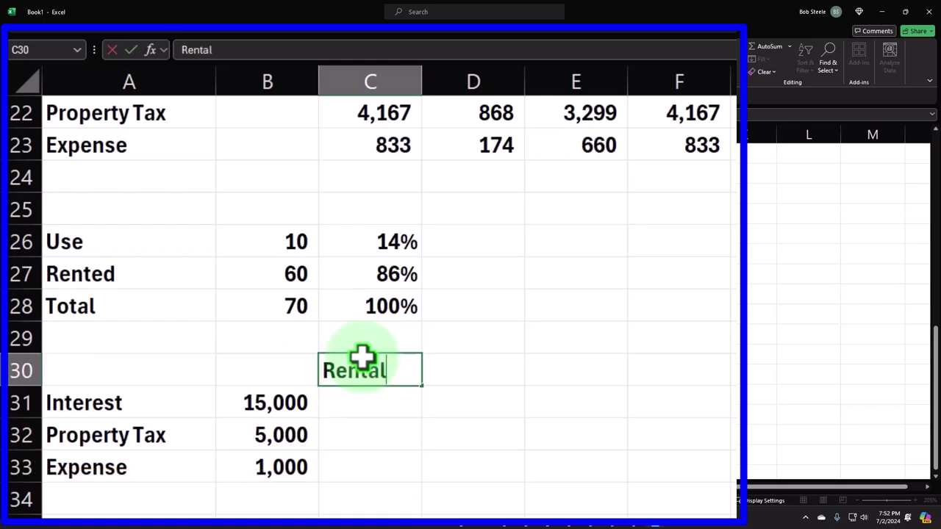
pyautogui.press('Return')
# - Calculate the rental share of interest in C31 with =B31*$C$27 and fill the formula down to C33
pyautogui.write('=')
pyautogui.press('Left')
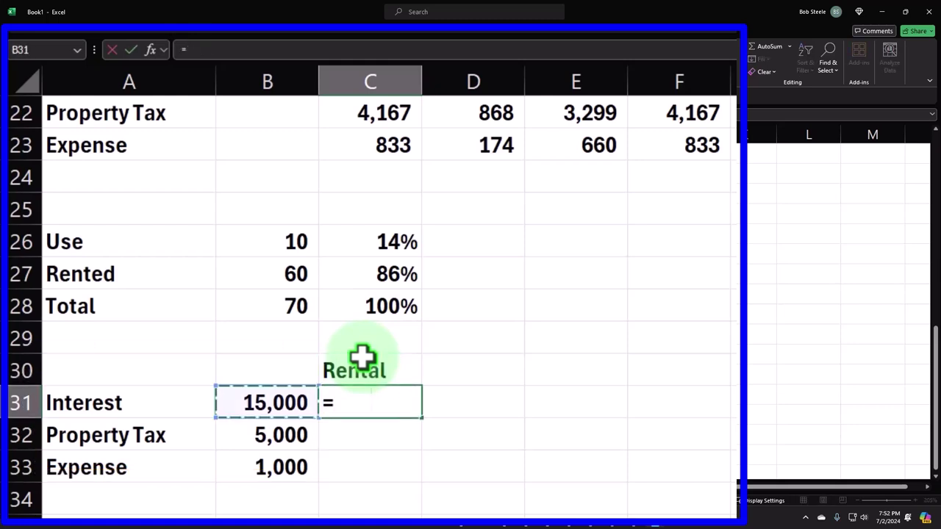
pyautogui.write('*')
pyautogui.press('Up')
pyautogui.press('Up')
pyautogui.press('Up')
pyautogui.press('Up')
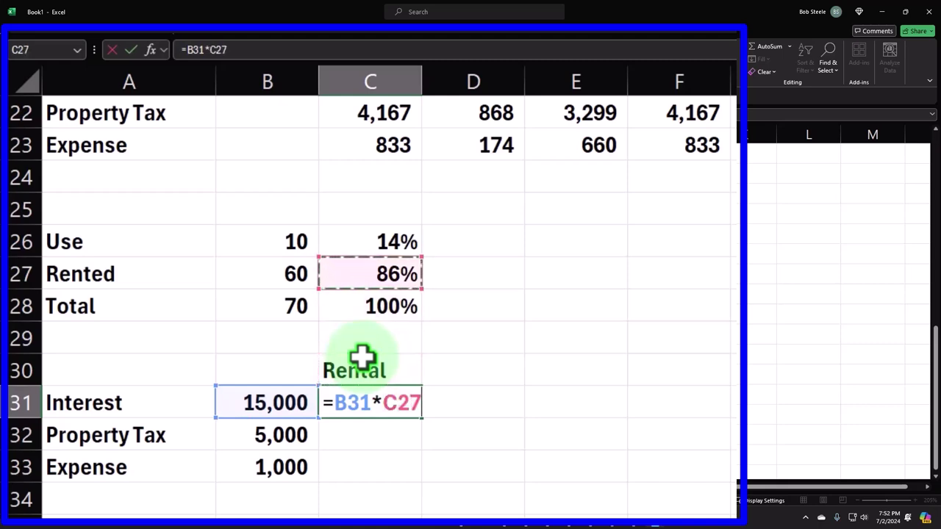
pyautogui.press('F4')
pyautogui.press('Return')
pyautogui.click(374, 406)
pyautogui.moveTo(423, 418); pyautogui.dragTo(416, 482)
# - Calculate the personal remainder of interest in D31 with =B31-C31 and fill the formula down to D33
pyautogui.click(479, 414)
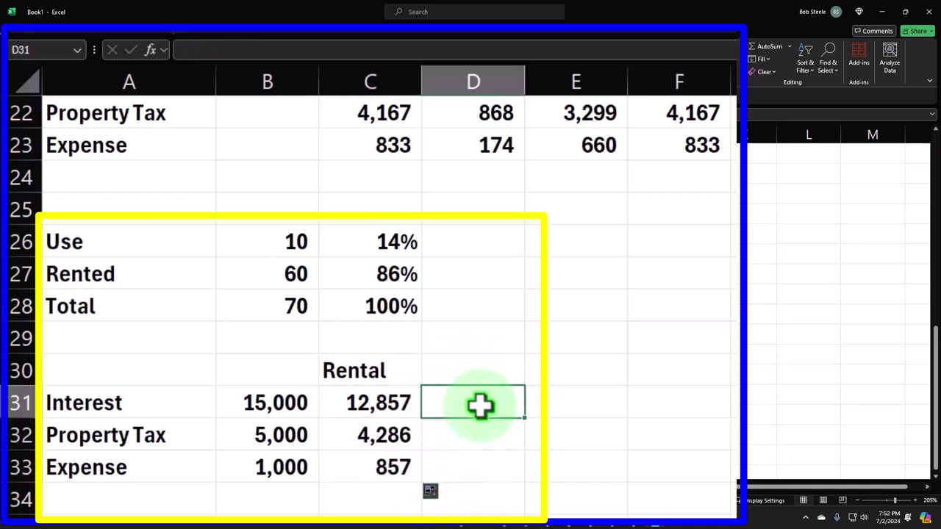
pyautogui.write('=')
pyautogui.press('Left')
pyautogui.press('Left')
pyautogui.write('-')
pyautogui.press('Left')
pyautogui.press('Return')
pyautogui.click(478, 405)
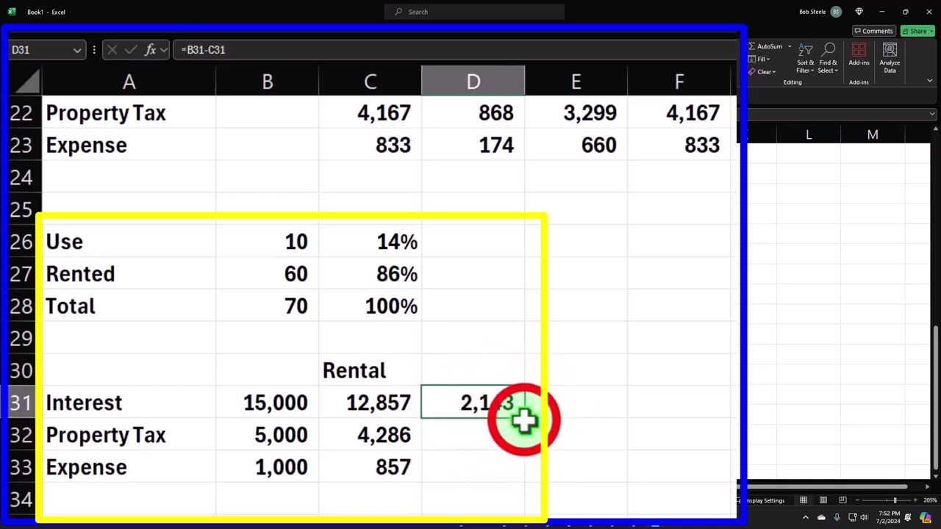
pyautogui.moveTo(524, 418); pyautogui.dragTo(525, 481)
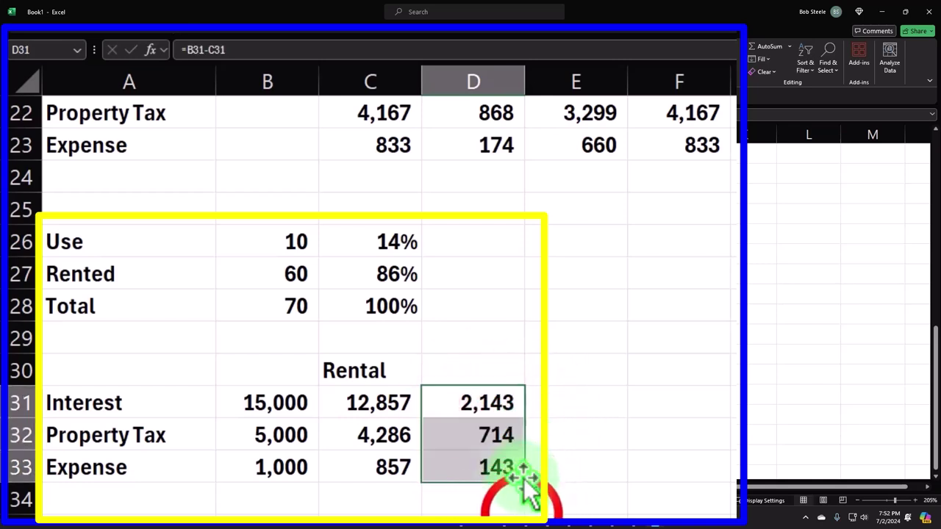
pyautogui.click(518, 502)
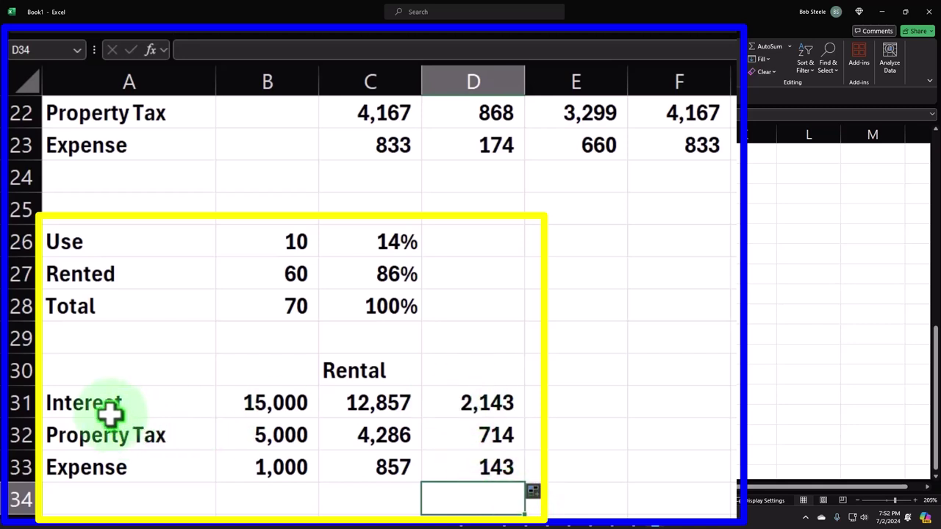
# - Examine the rental and personal portions of interest and property tax, and the number of use days
pyautogui.moveTo(459, 401); pyautogui.dragTo(462, 434)
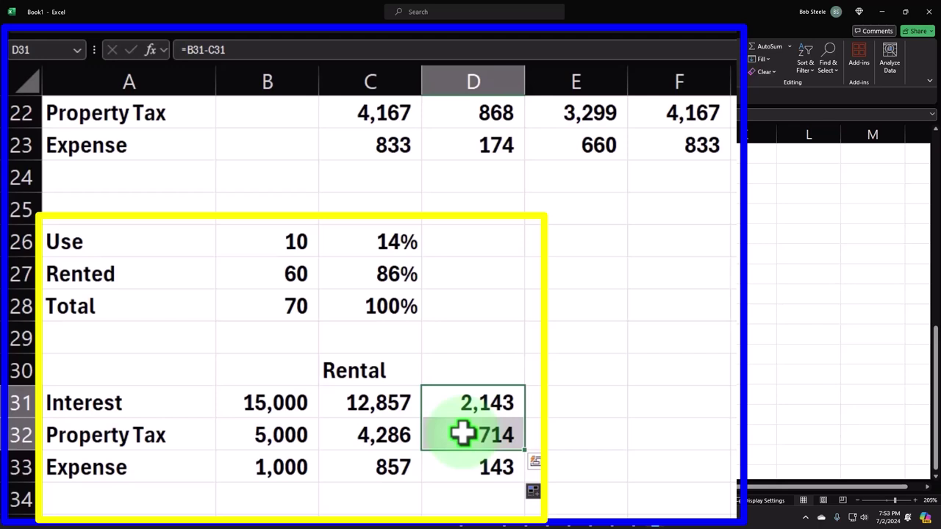
pyautogui.moveTo(378, 404); pyautogui.dragTo(375, 436)
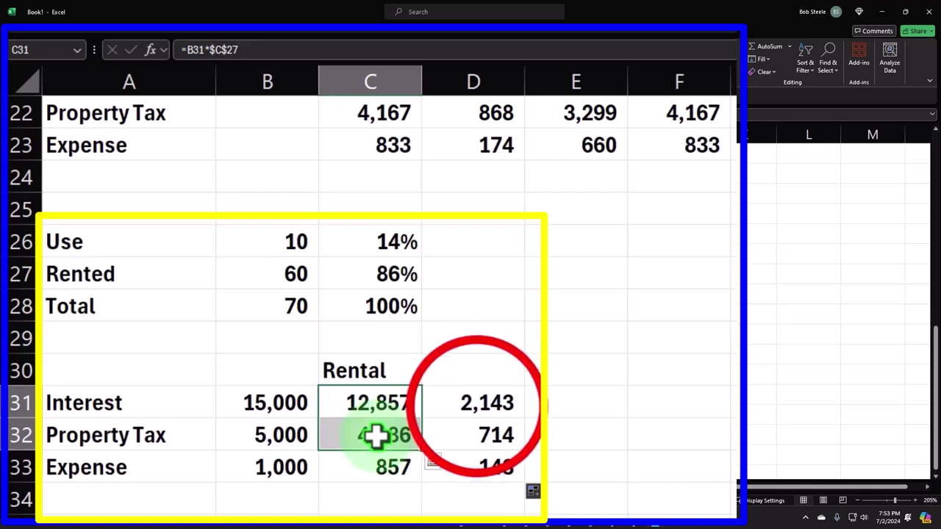
pyautogui.moveTo(464, 412); pyautogui.dragTo(478, 432)
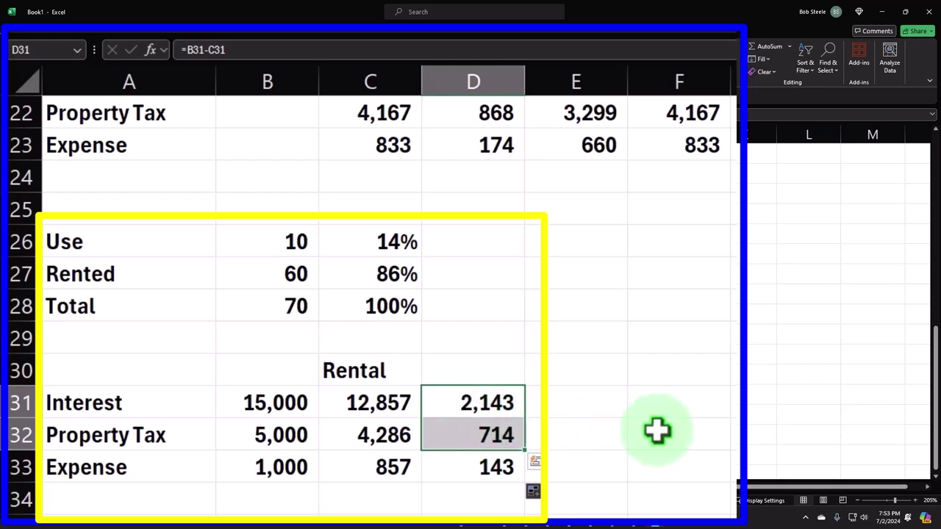
pyautogui.click(280, 243)
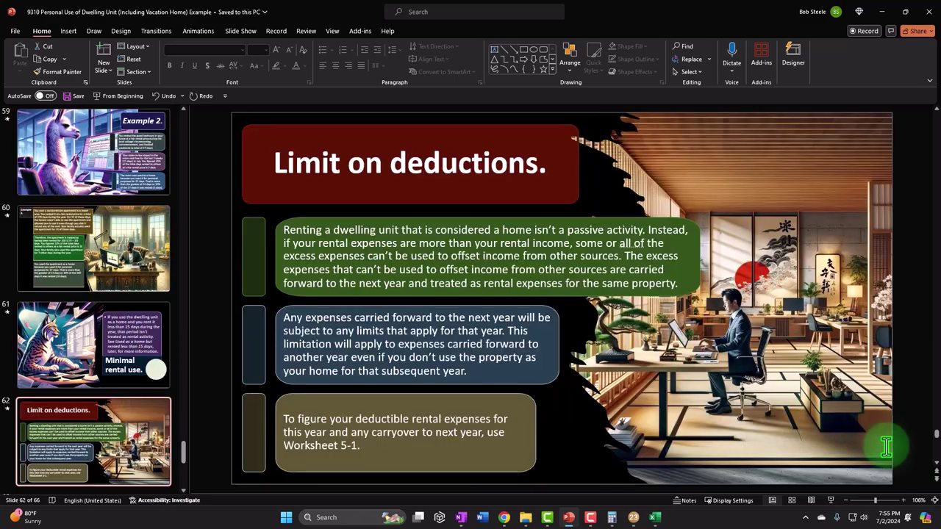
# - Switch to Lacerte, set the direct advertising expense of the Schedule E rental to 130,000 and return to the calculated forms
pyautogui.click(638, 517)
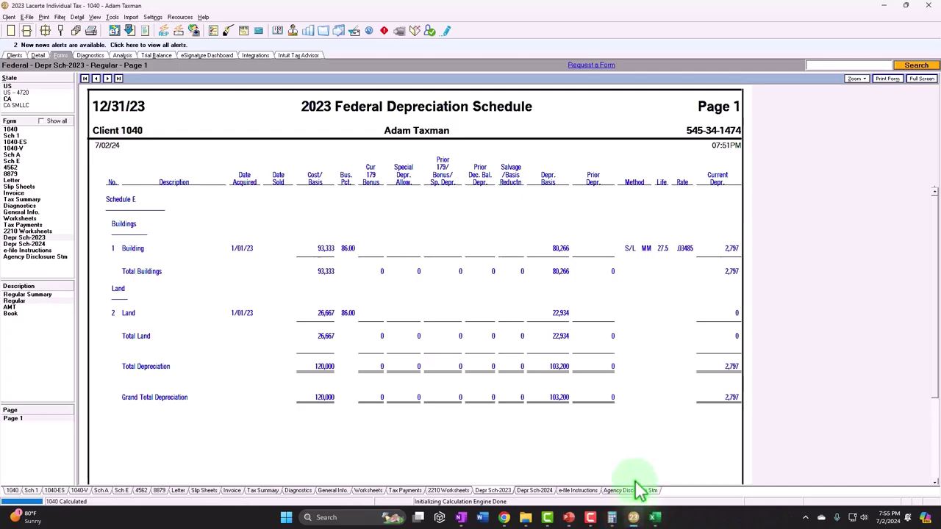
pyautogui.click(37, 55)
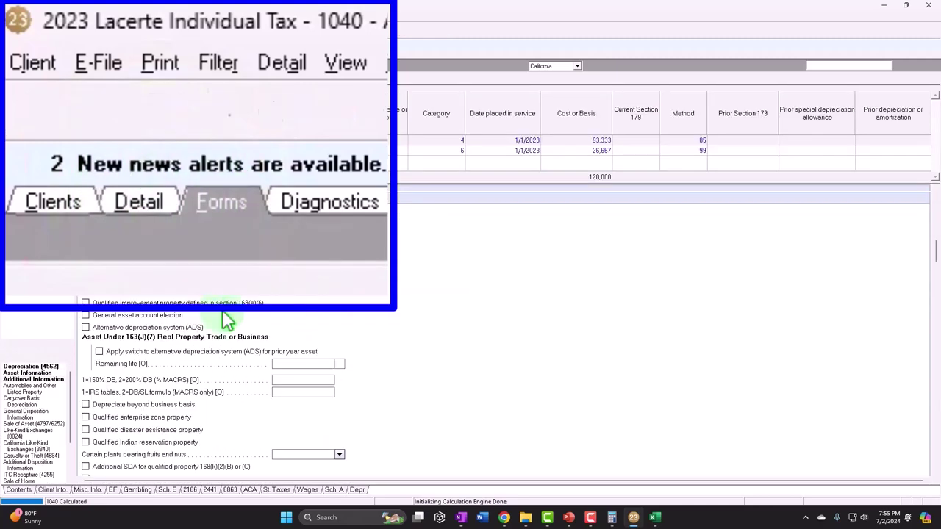
pyautogui.click(333, 489)
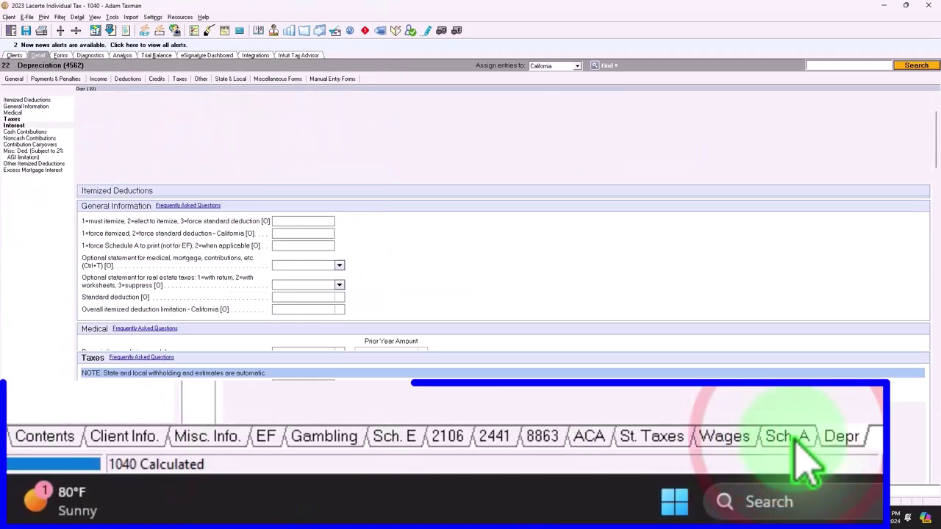
pyautogui.click(167, 490)
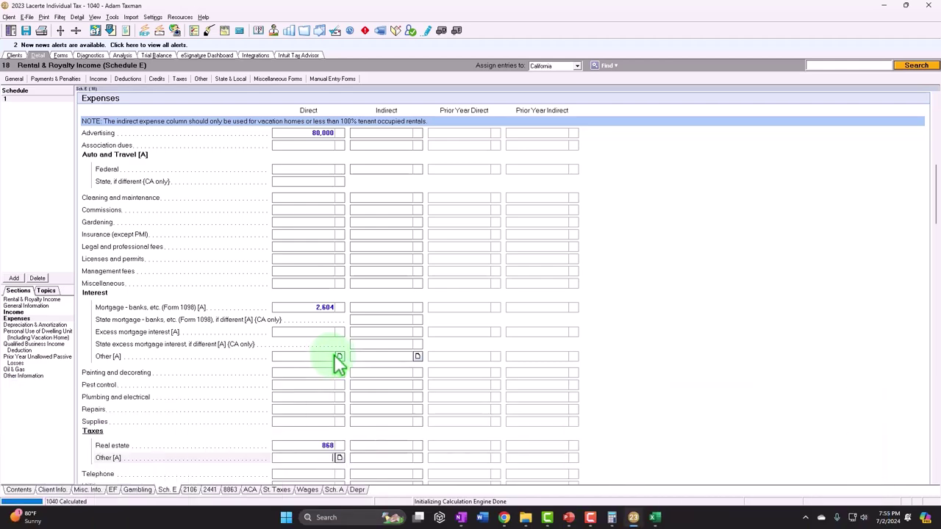
pyautogui.scroll(-3, 334, 355)
pyautogui.scroll(5, 334, 355)
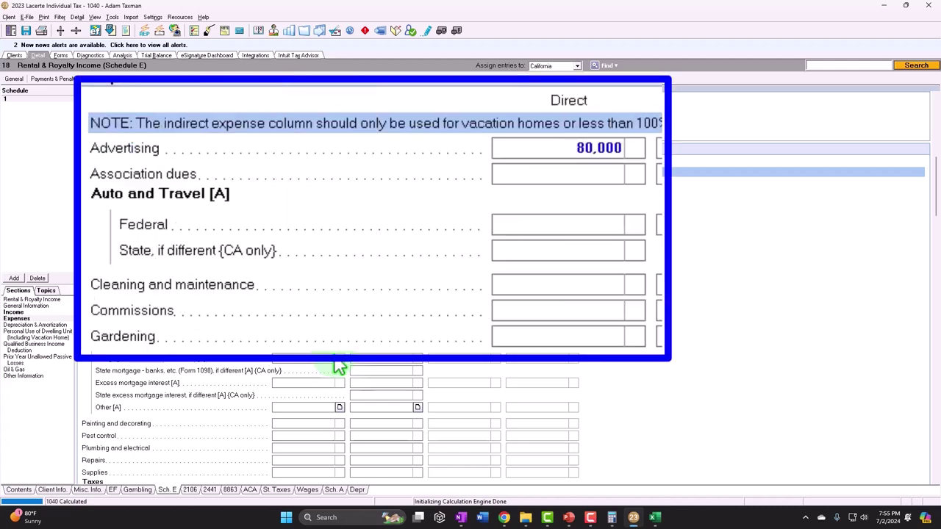
pyautogui.click(573, 149)
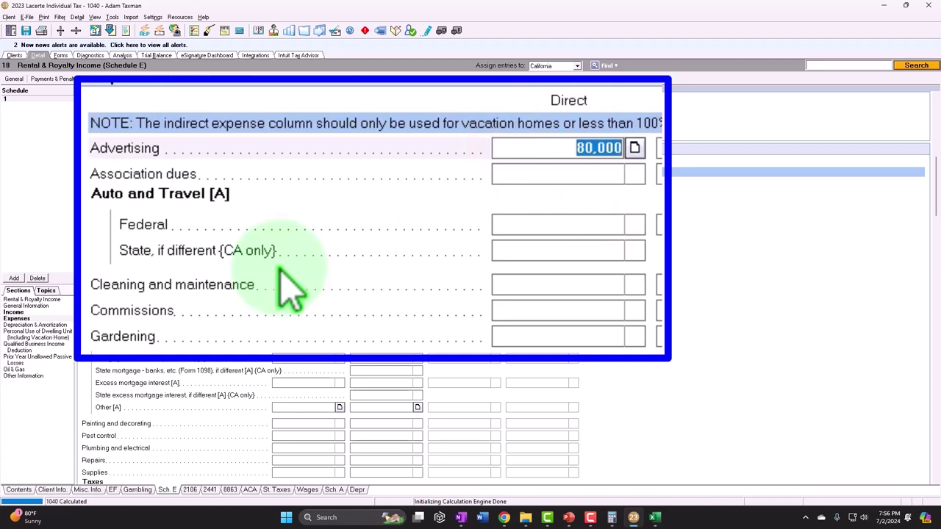
pyautogui.write('130000')
pyautogui.press('Return')
pyautogui.click(60, 55)
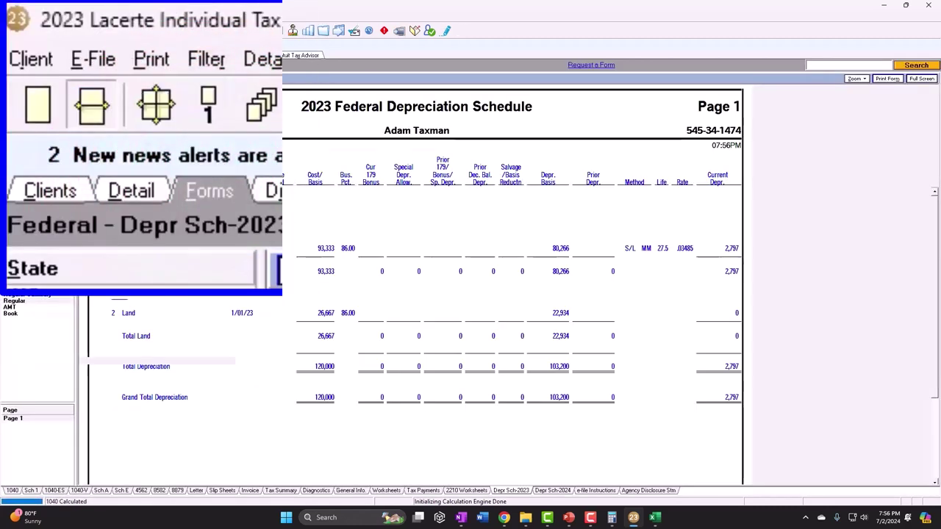
# - Examine the rental income, expenses, net loss and deductible loss after limitation on Schedule E
pyautogui.click(25, 176)
pyautogui.scroll(-6, 329, 270)
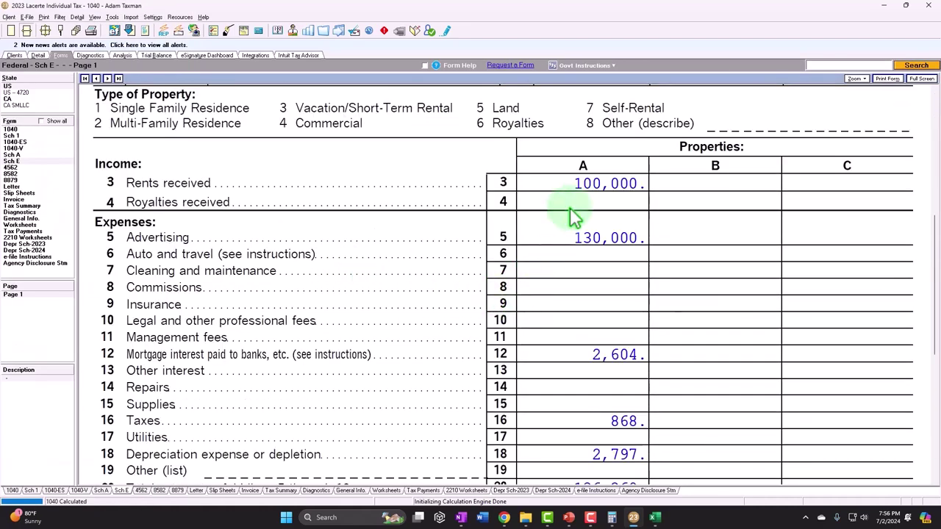
pyautogui.scroll(-6, 580, 222)
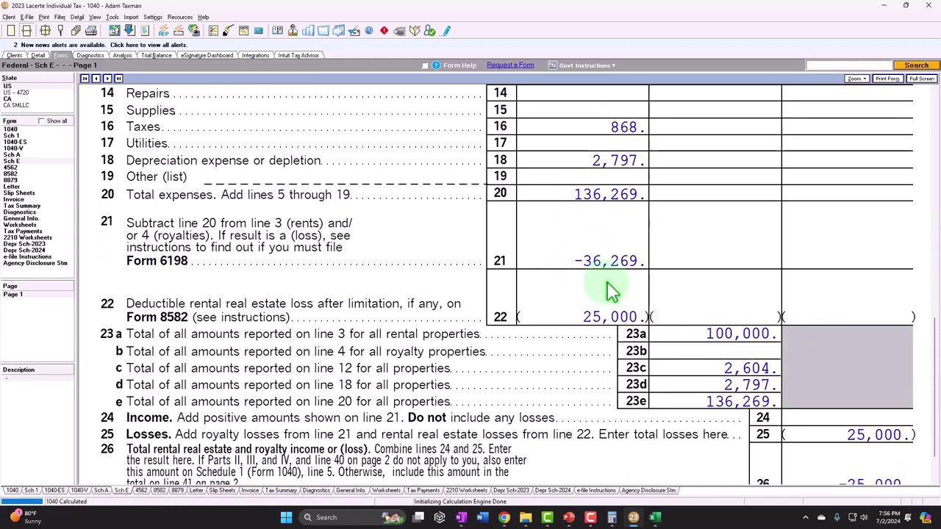
pyautogui.scroll(-2, 611, 290)
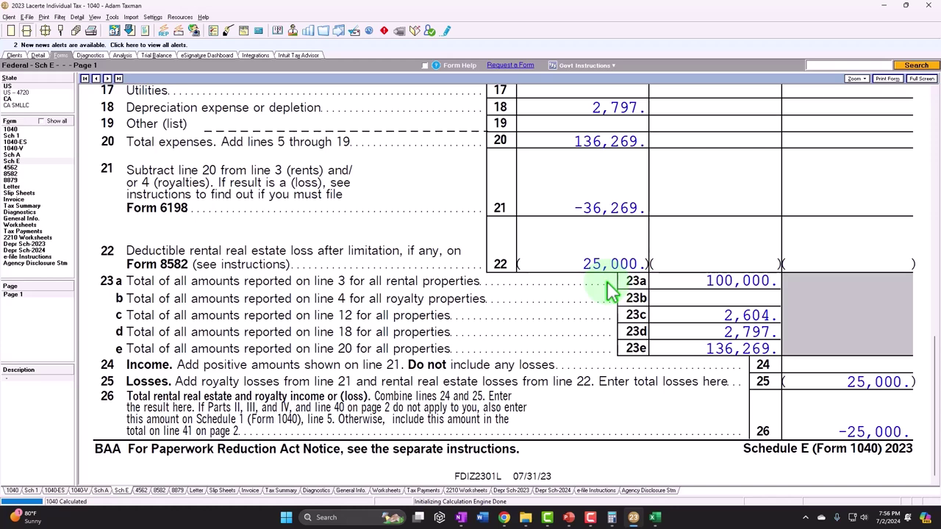
pyautogui.scroll(8, 610, 290)
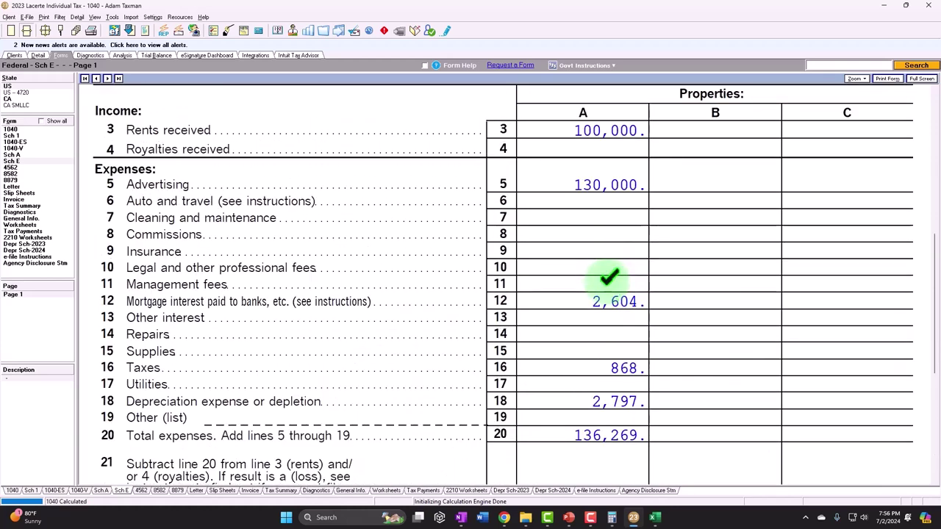
pyautogui.scroll(8, 610, 283)
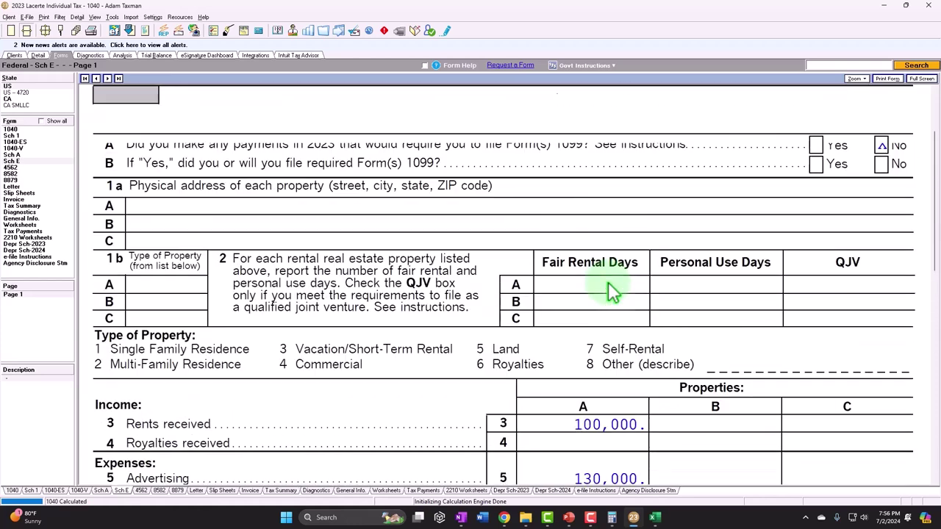
pyautogui.scroll(3, 608, 283)
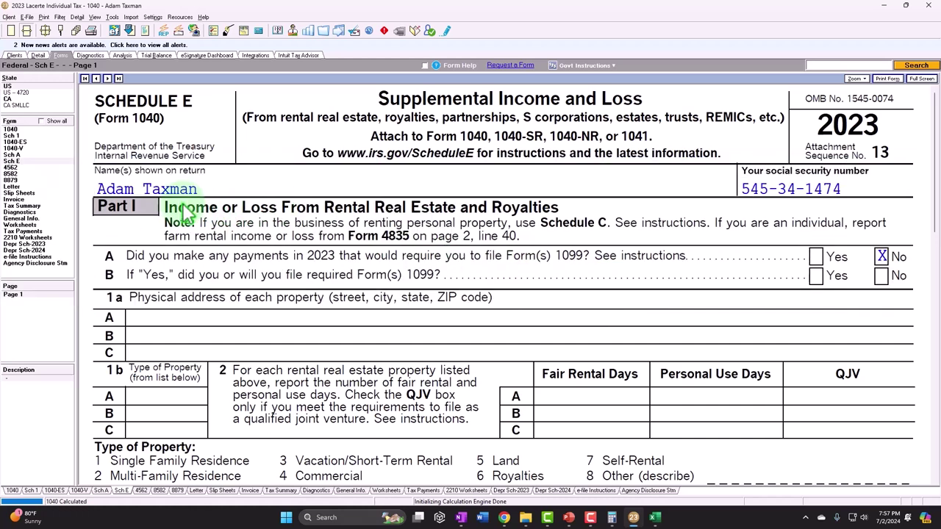
# - Examine the special allowance for rental losses on Form 8582 and how the allowed loss flows into Form 1040
pyautogui.click(22, 168)
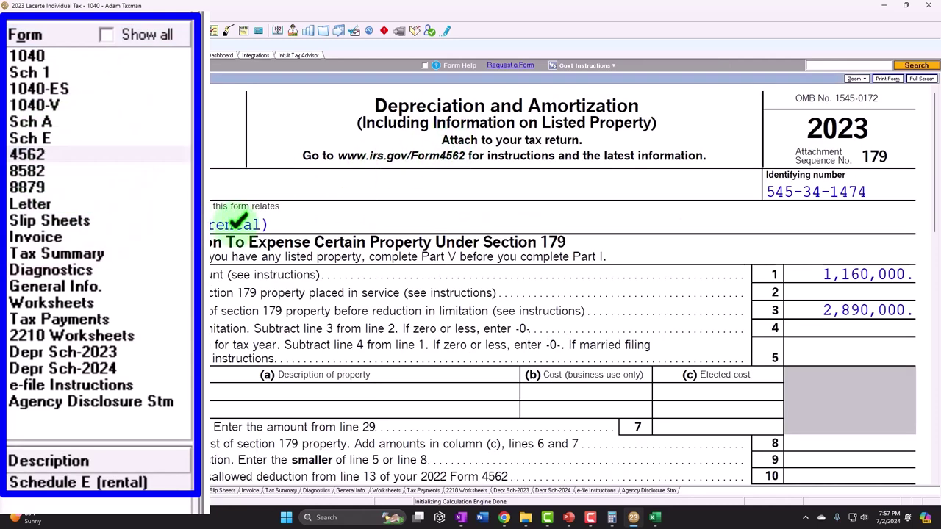
pyautogui.click(103, 172)
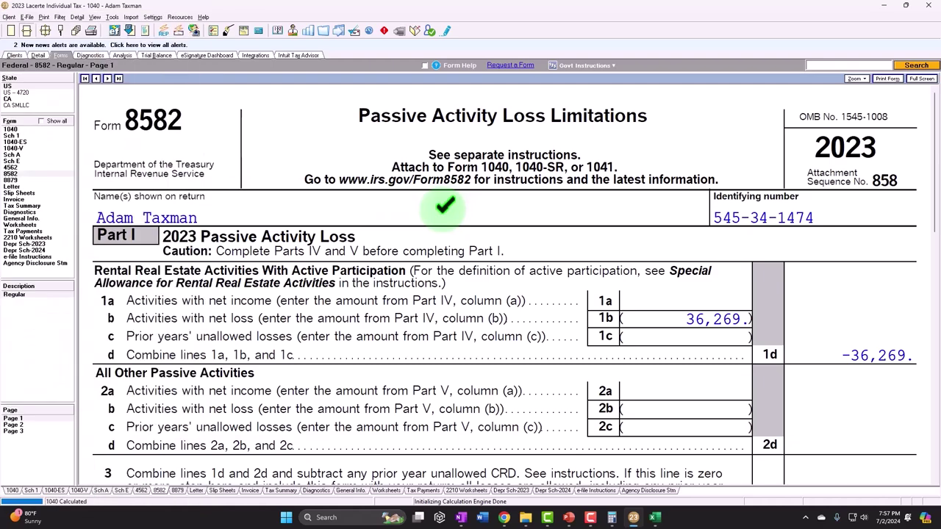
pyautogui.scroll(-10, 445, 209)
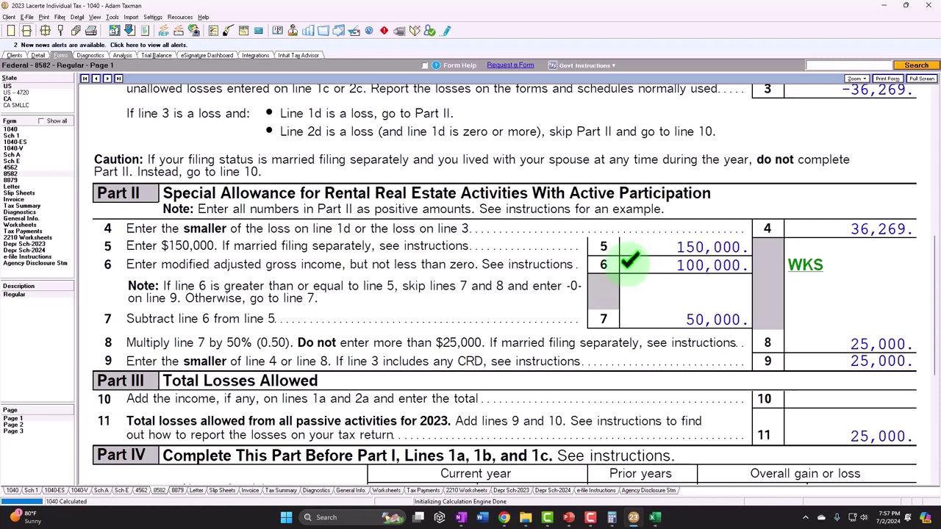
pyautogui.scroll(-6, 630, 258)
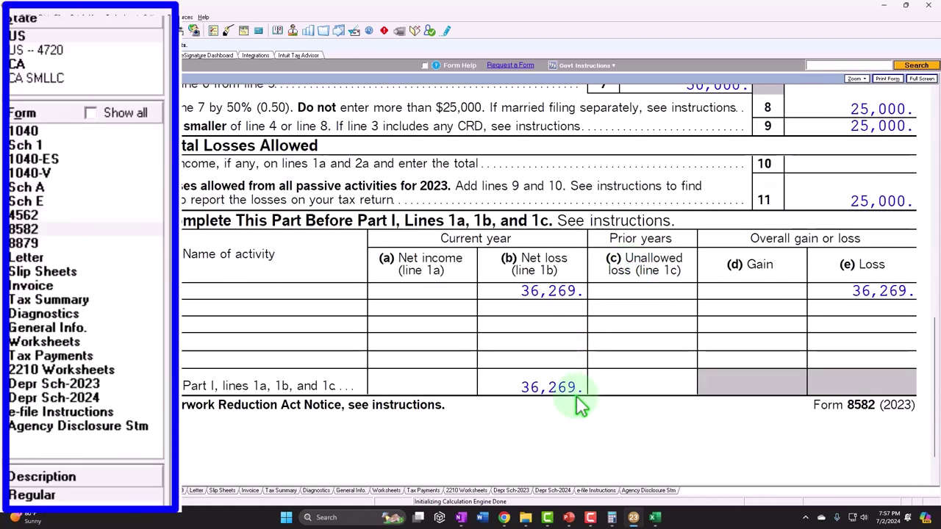
pyautogui.click(13, 146)
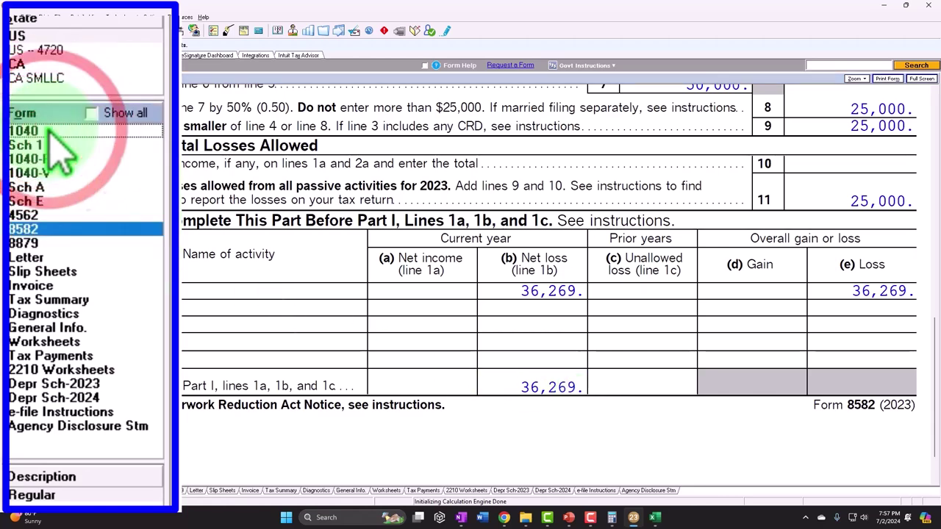
pyautogui.scroll(-12, 485, 327)
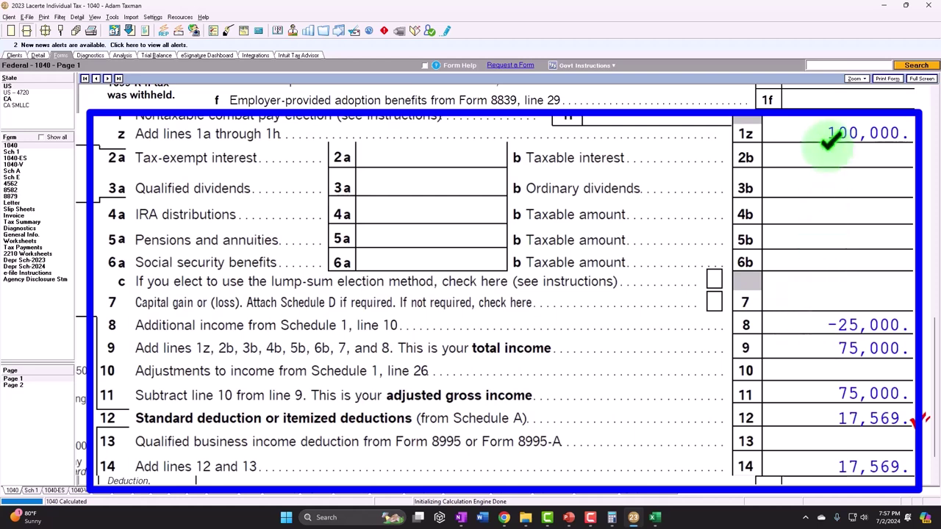
# - Set the W-2 wages to 150,000 in the income input and return to the calculated Form 1040
pyautogui.click(39, 55)
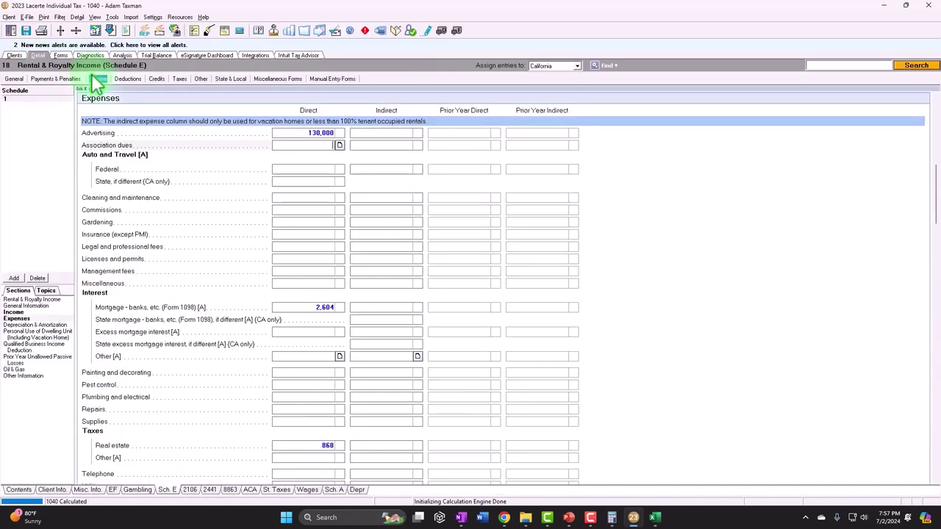
pyautogui.click(98, 79)
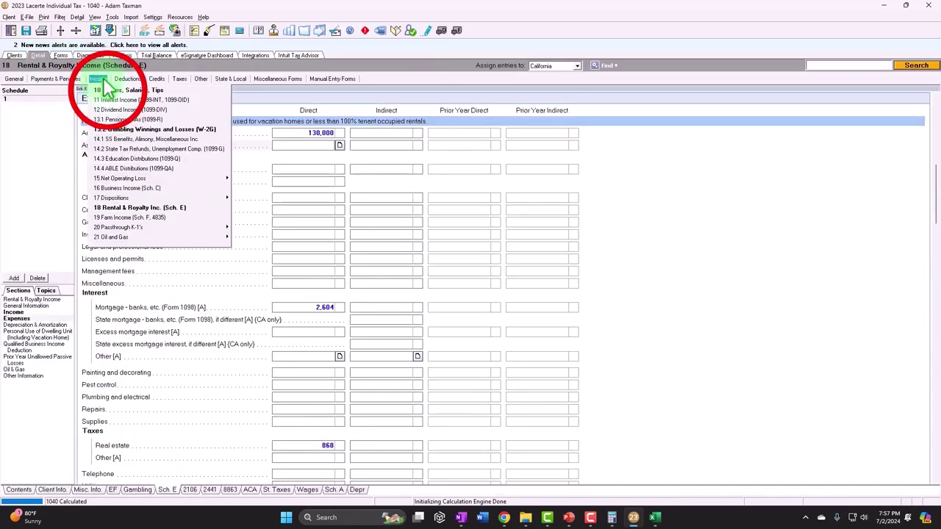
pyautogui.click(110, 91)
pyautogui.click(454, 140)
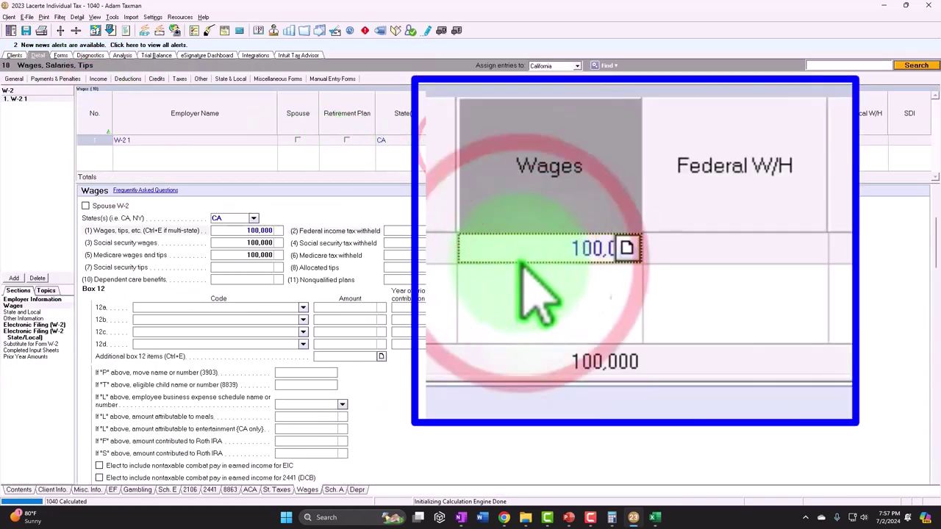
pyautogui.write('15')
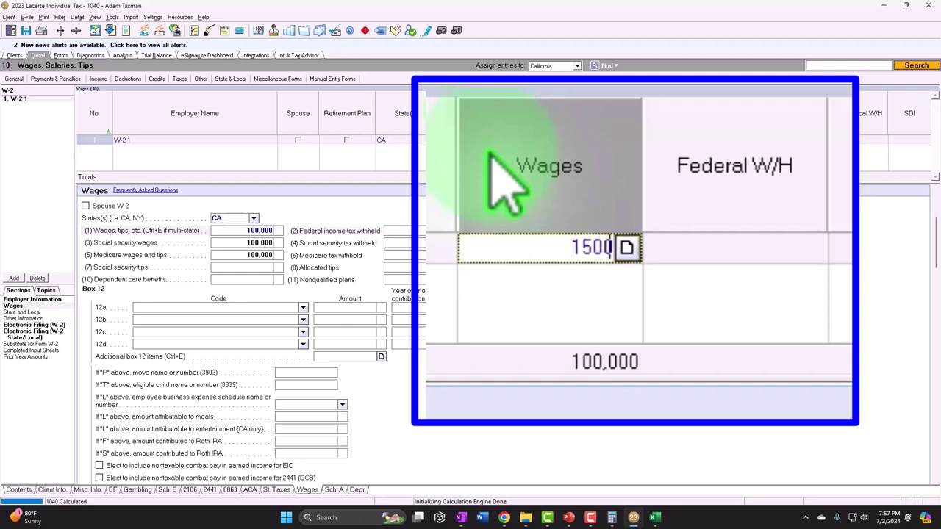
pyautogui.press('Tab')
pyautogui.click(60, 55)
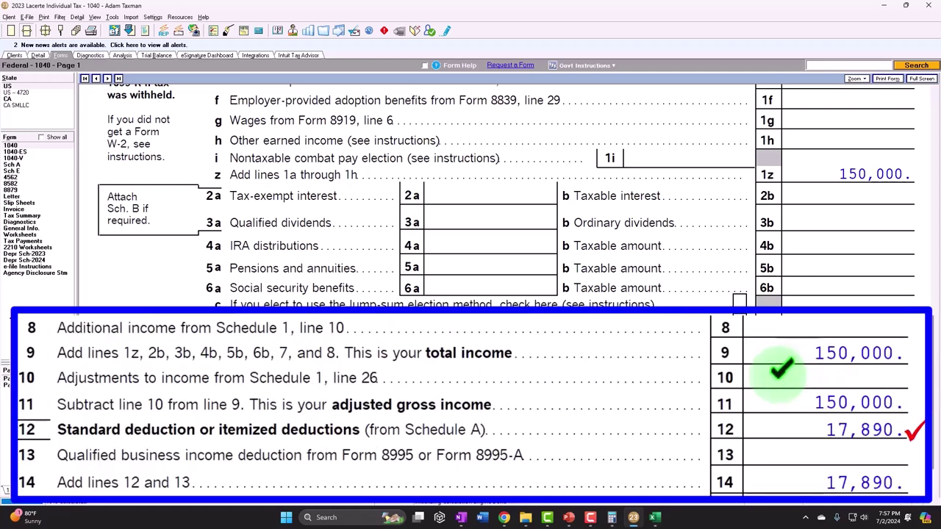
# - Set the W-2 wages to 10,000 and return to the calculated Form 1040
pyautogui.click(38, 55)
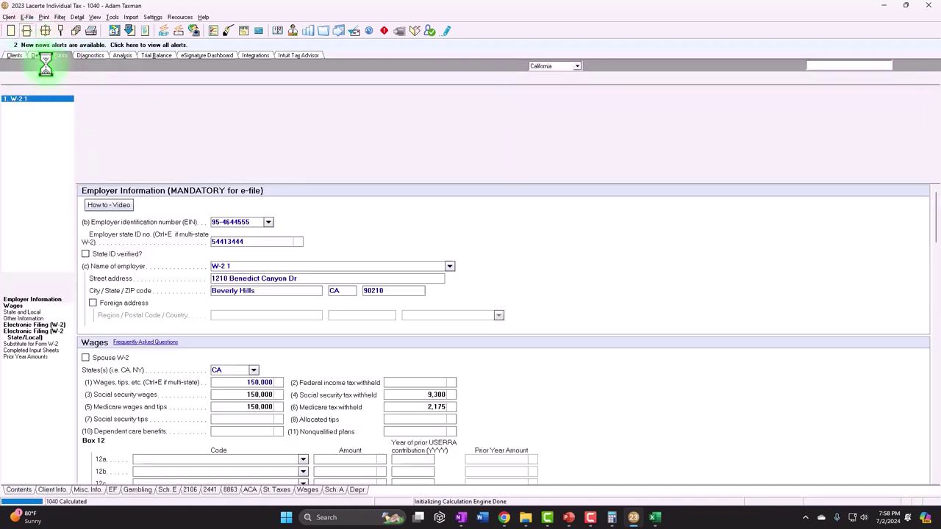
pyautogui.click(456, 140)
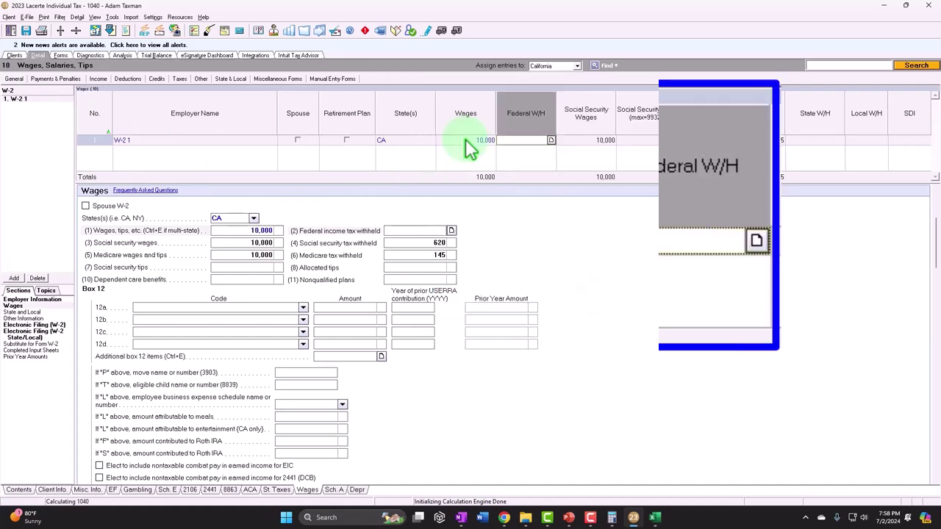
pyautogui.click(60, 56)
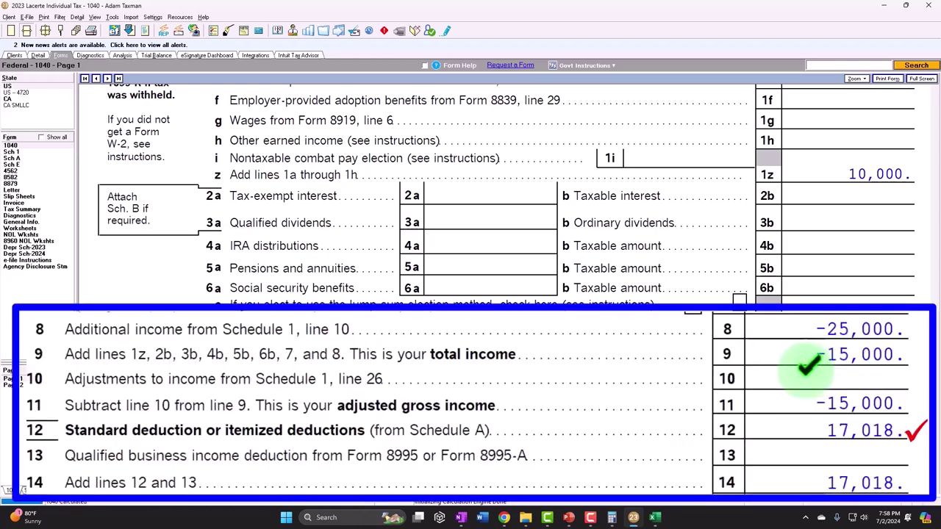
# - Open Schedule E and jump from its fair rental days entry to the source input for the number of days rented
pyautogui.click(25, 164)
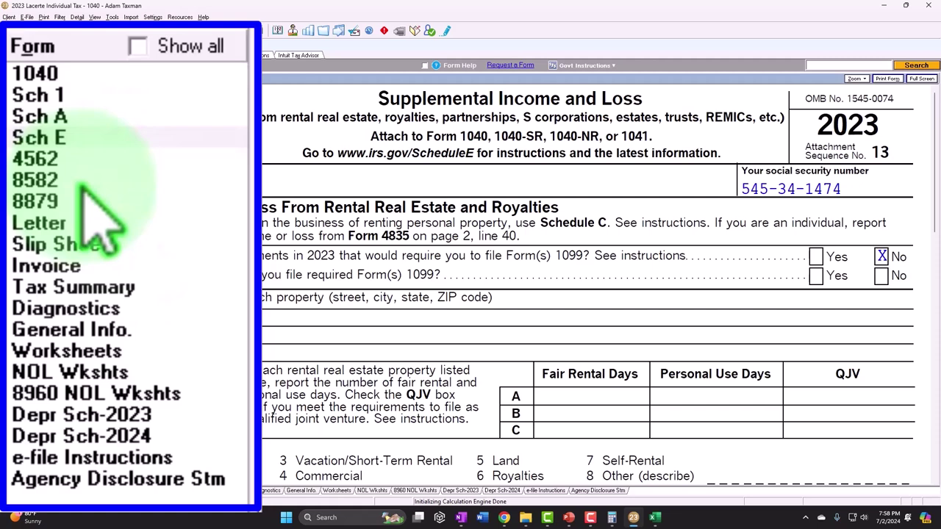
pyautogui.click(583, 394)
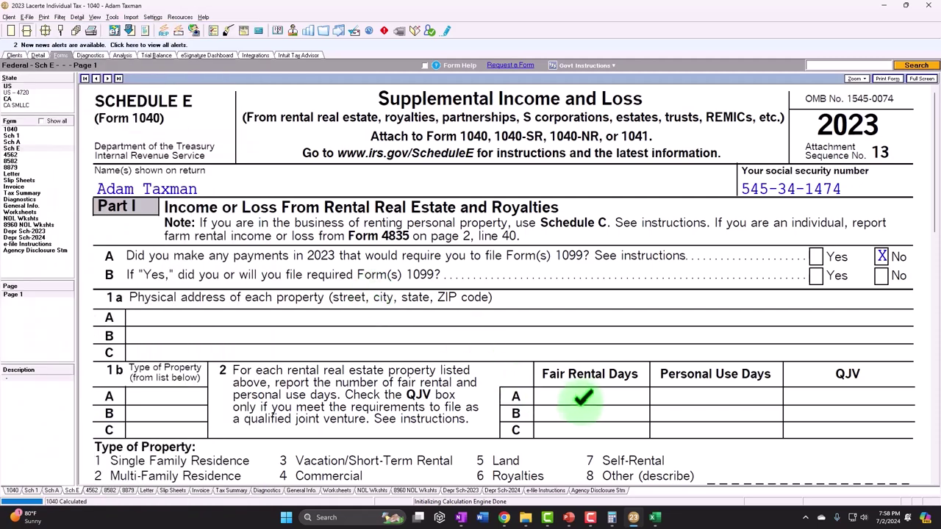
pyautogui.scroll(-2, 583, 394)
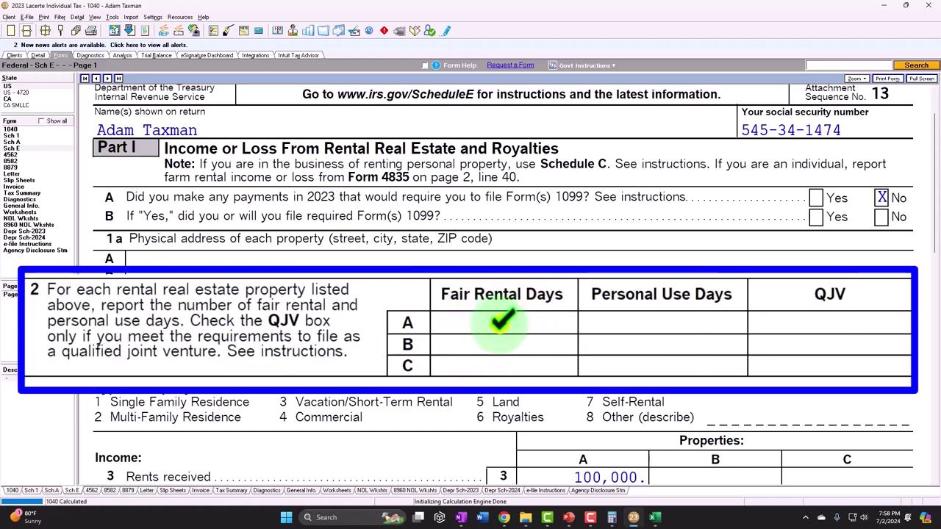
pyautogui.rightClick(580, 336)
pyautogui.click(609, 347)
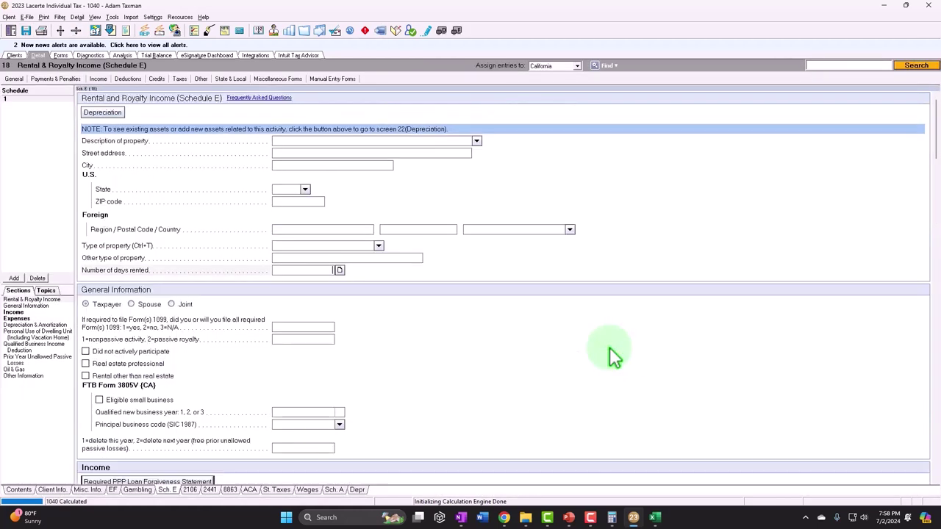
# - Set the number of days rented to 60 and the days of personal use to 10, and return to the Schedule E form
pyautogui.scroll(-3, 530, 356)
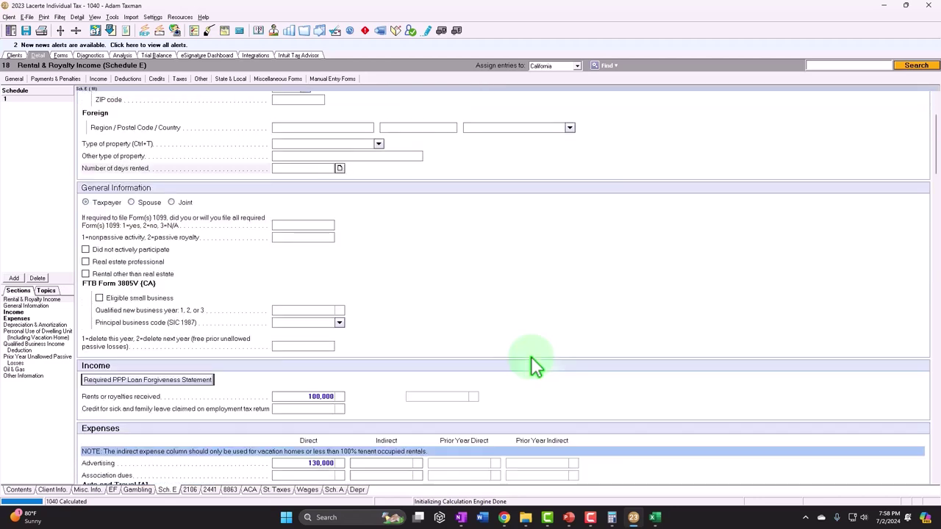
pyautogui.scroll(-3, 530, 356)
pyautogui.scroll(6, 531, 356)
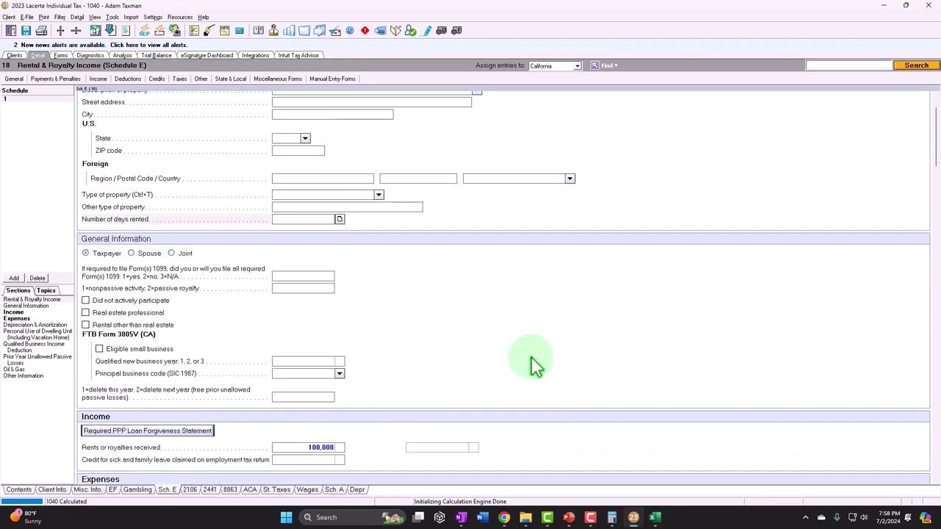
pyautogui.scroll(-6, 533, 360)
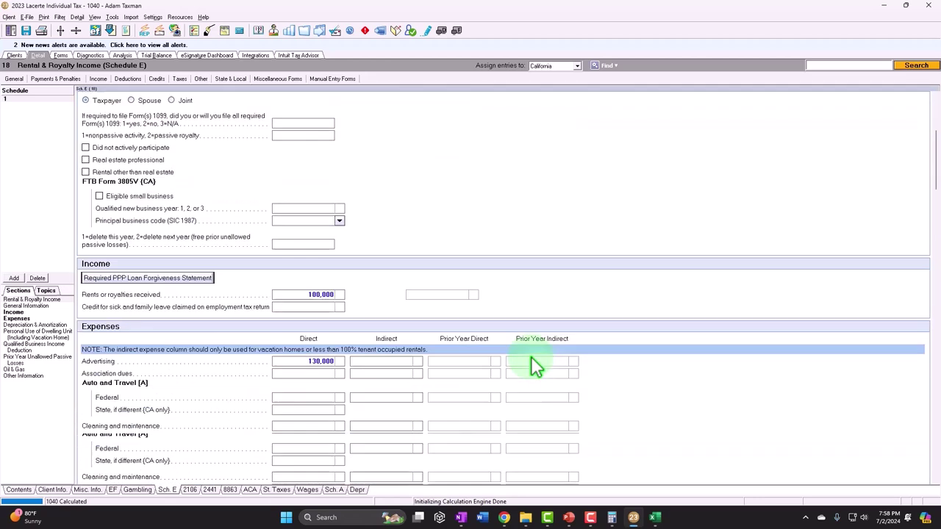
pyautogui.scroll(6, 533, 360)
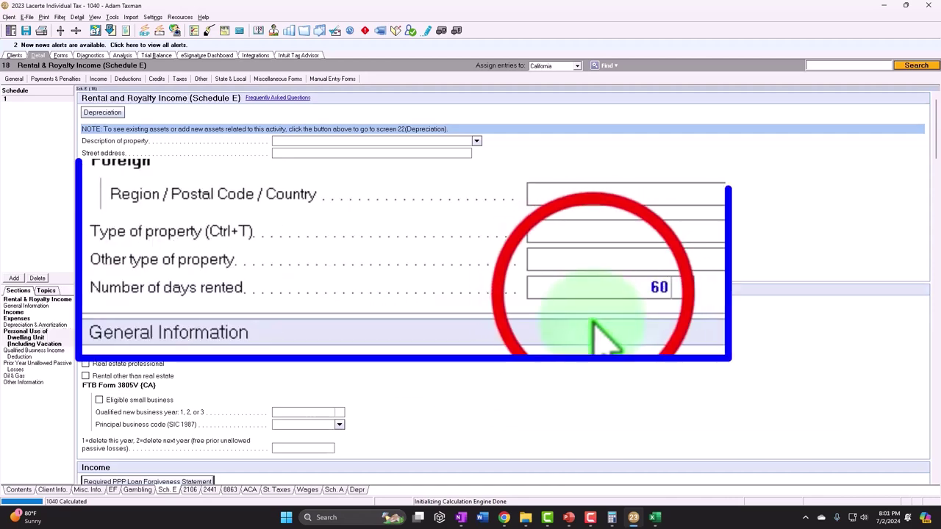
pyautogui.scroll(-12, 306, 288)
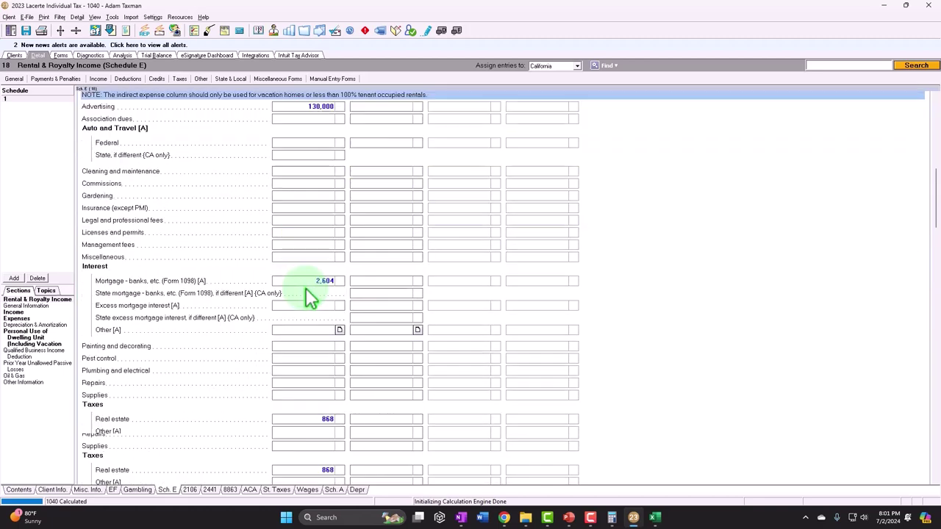
pyautogui.scroll(-5, 305, 288)
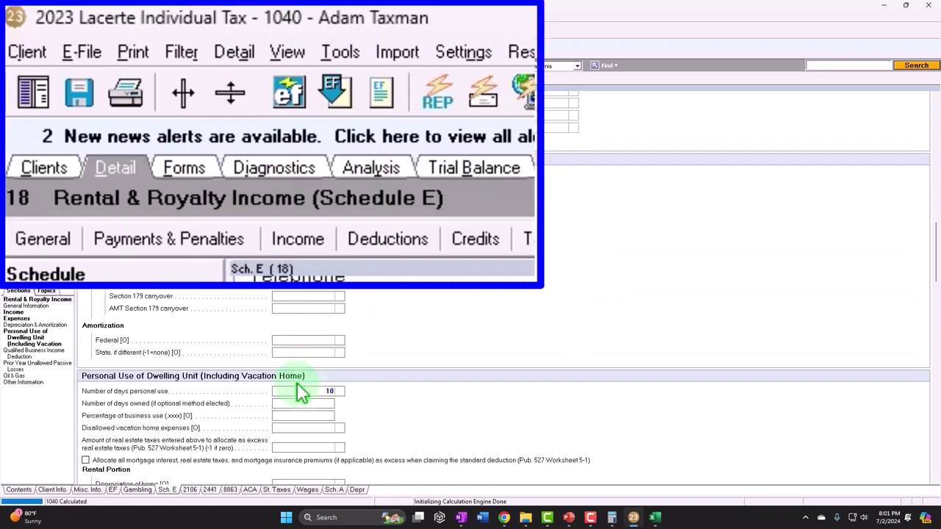
pyautogui.click(60, 55)
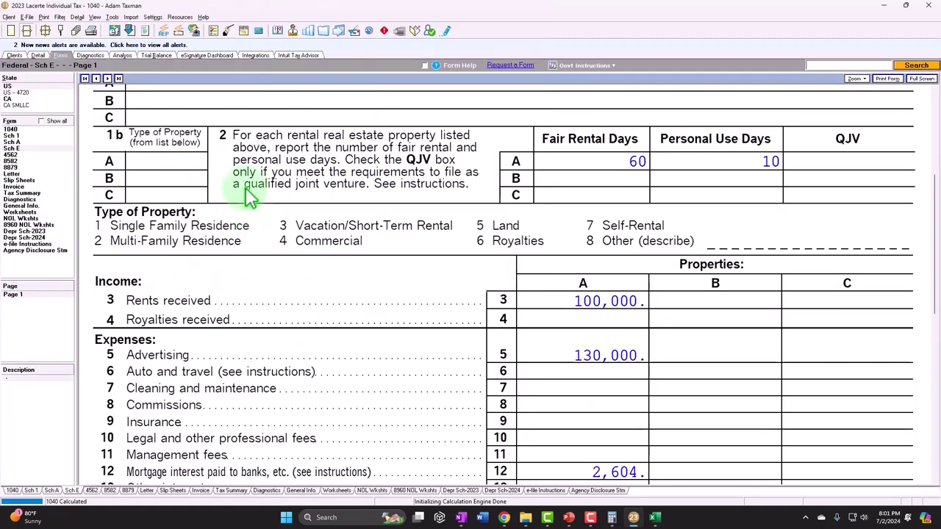
# - Review Schedule E from the fair rental and personal use days down to the deductible loss lines
pyautogui.scroll(2, 628, 265)
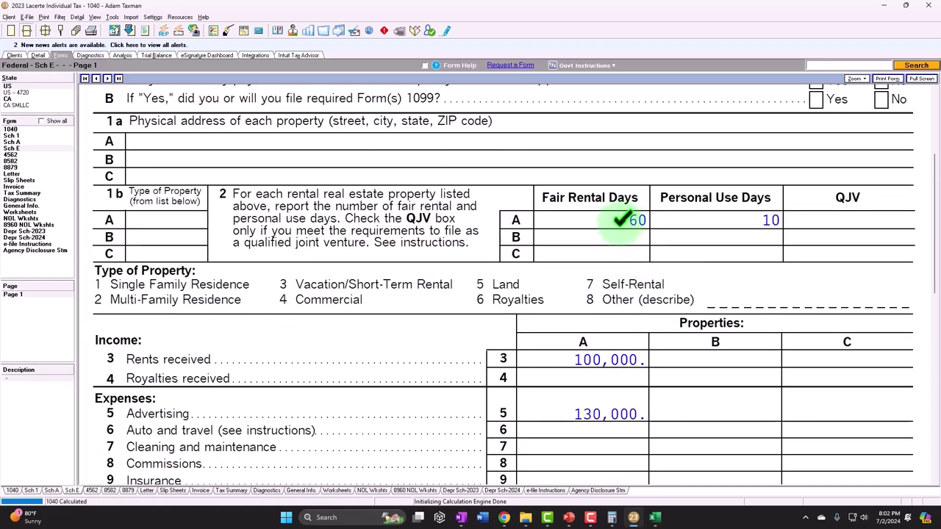
pyautogui.scroll(-2, 622, 218)
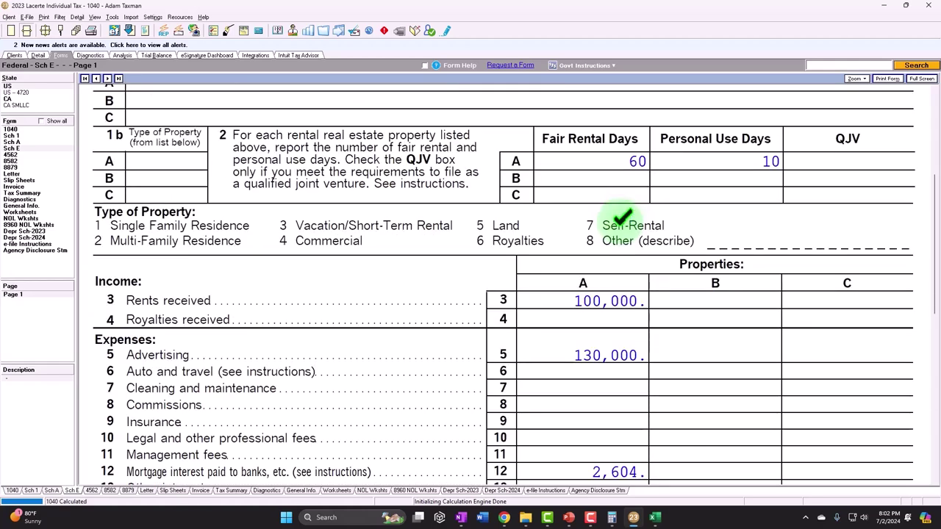
pyautogui.scroll(-20, 621, 217)
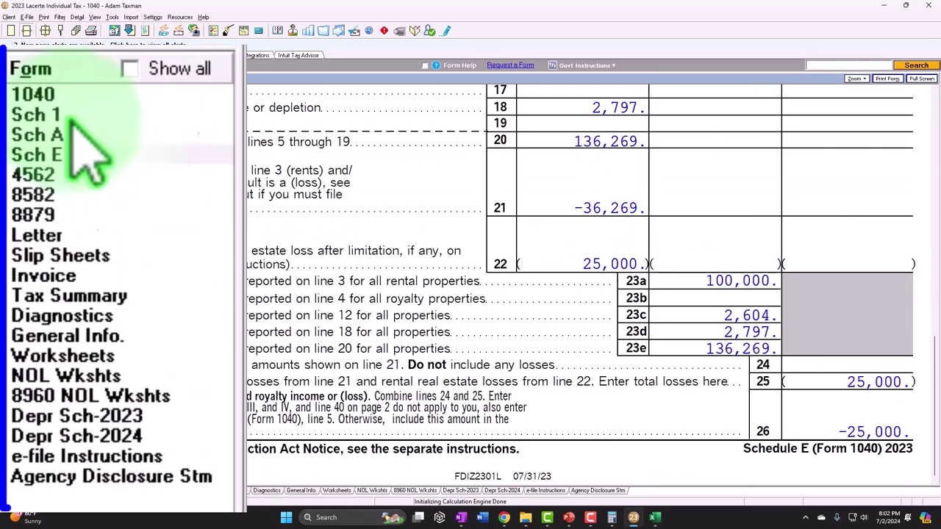
# - Open Form 1040 and examine the wages, additional income and adjusted gross income lines
pyautogui.click(12, 145)
pyautogui.scroll(-15, 565, 316)
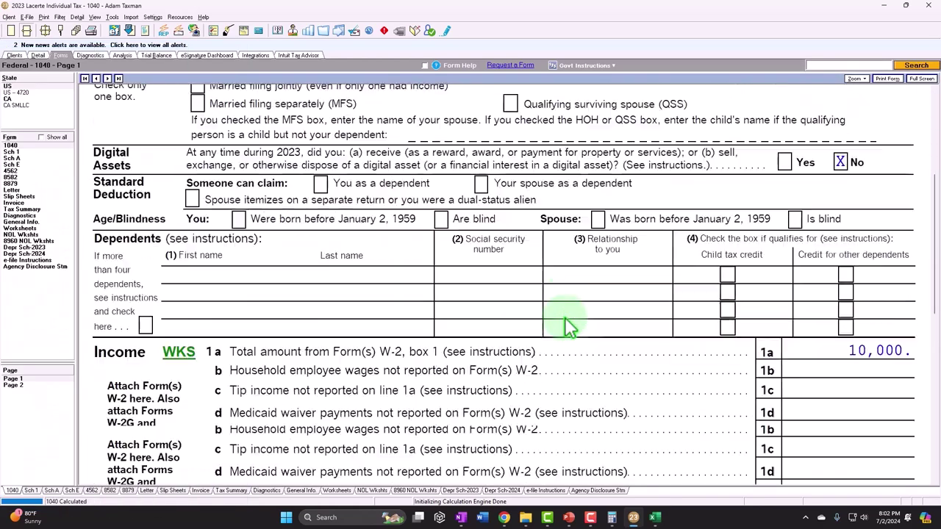
pyautogui.scroll(-3, 569, 325)
pyautogui.scroll(-2, 570, 326)
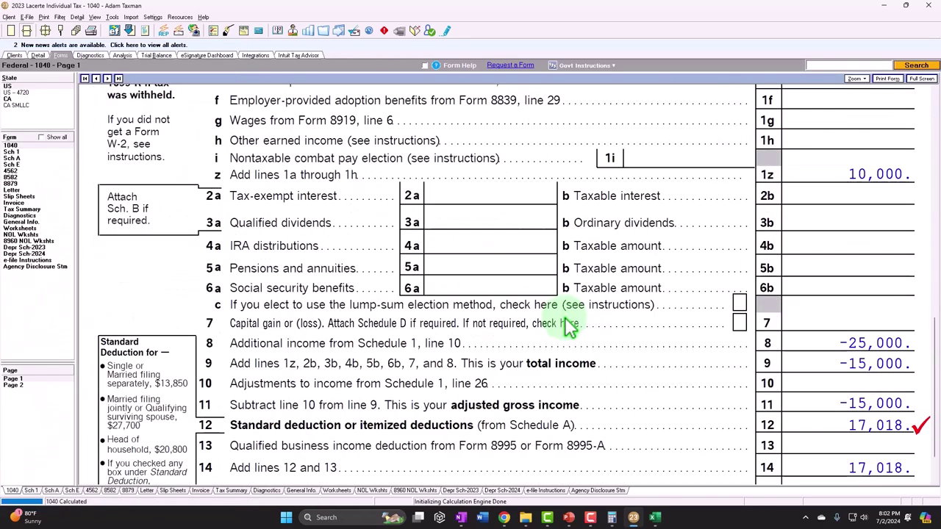
# - Set the W-2 wages to 100,000 in the income input and return to the calculated Form 1040
pyautogui.click(35, 56)
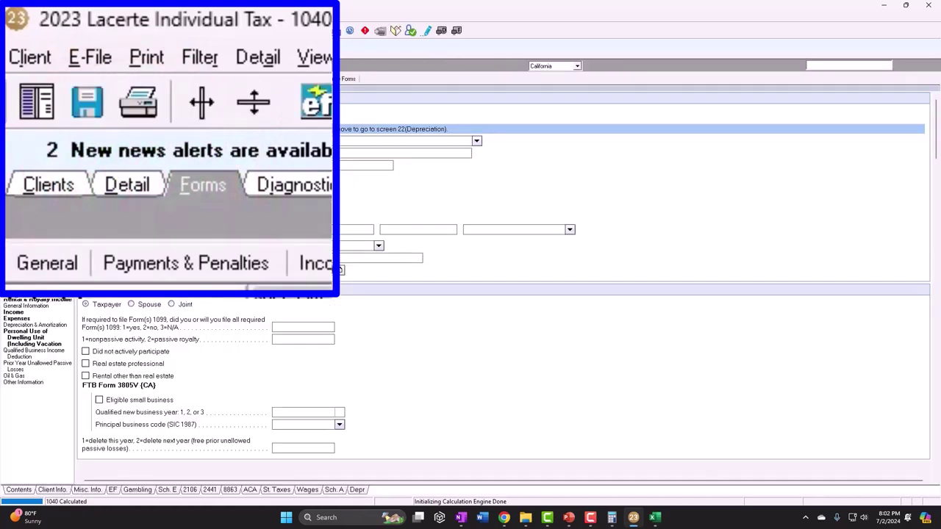
pyautogui.click(98, 78)
pyautogui.click(118, 90)
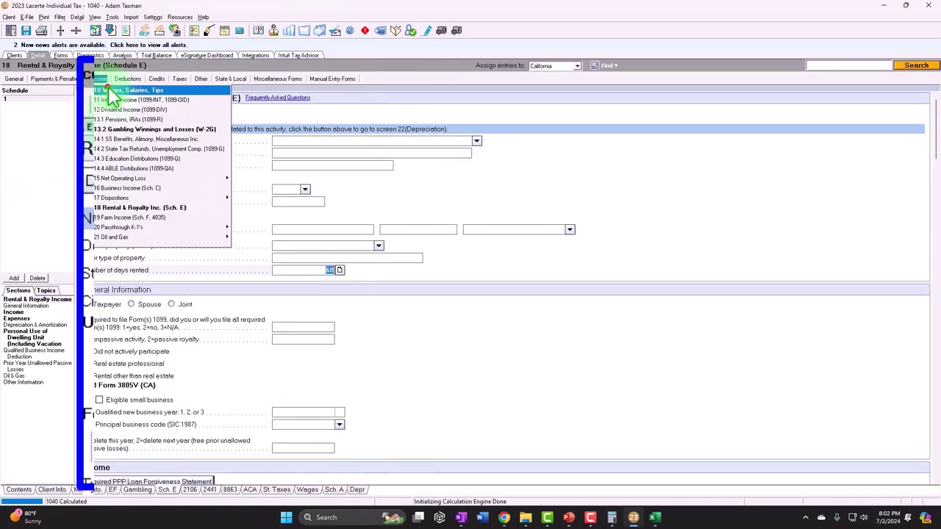
pyautogui.click(482, 140)
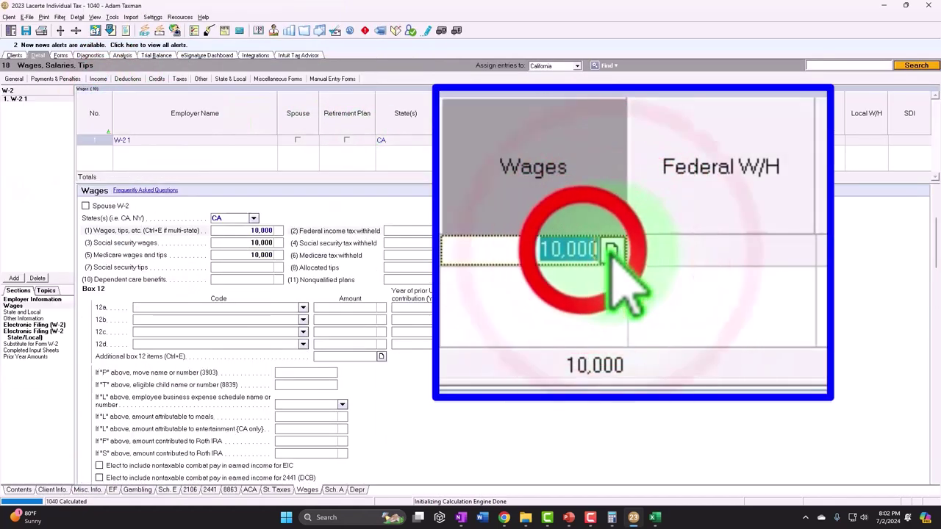
pyautogui.write('0')
pyautogui.press('Tab')
pyautogui.click(64, 56)
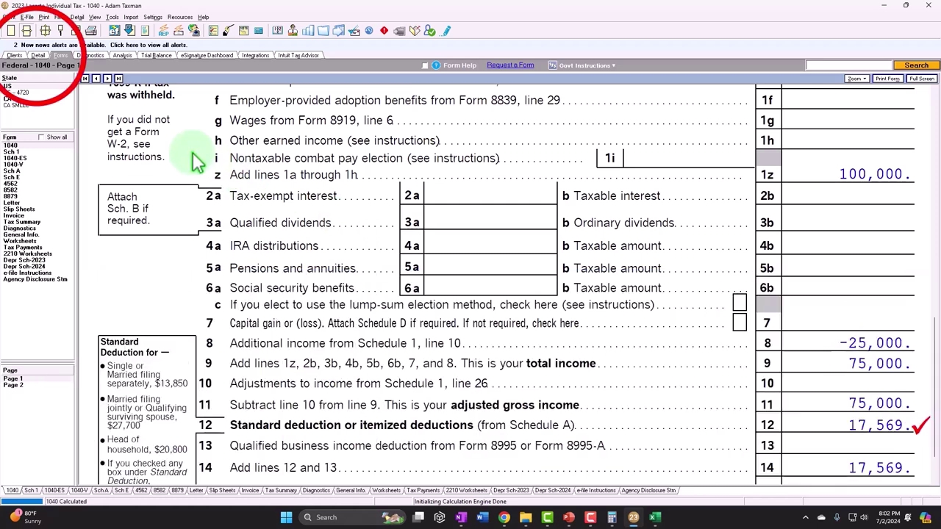
# - Set the rental's number of days of personal use to 20 in the Schedule E input and return to Form 1040
pyautogui.click(38, 56)
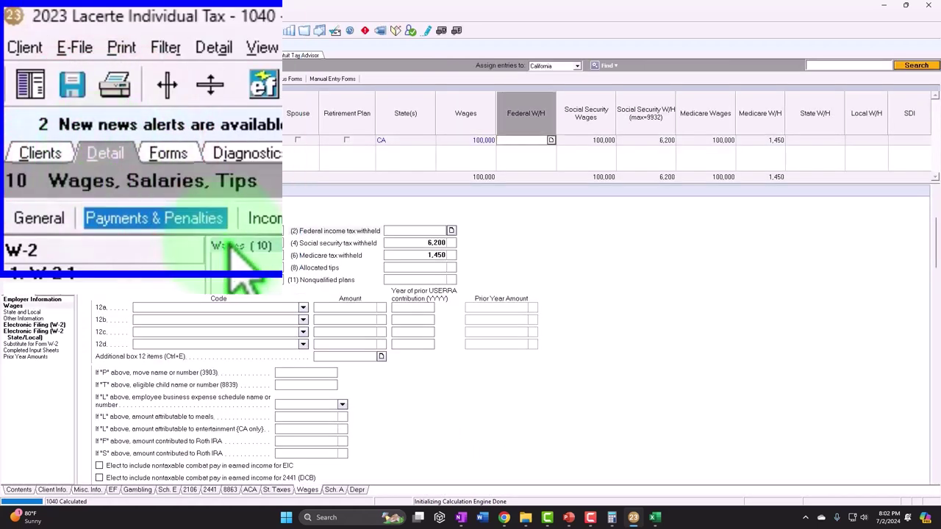
pyautogui.click(355, 445)
pyautogui.scroll(-15, 286, 401)
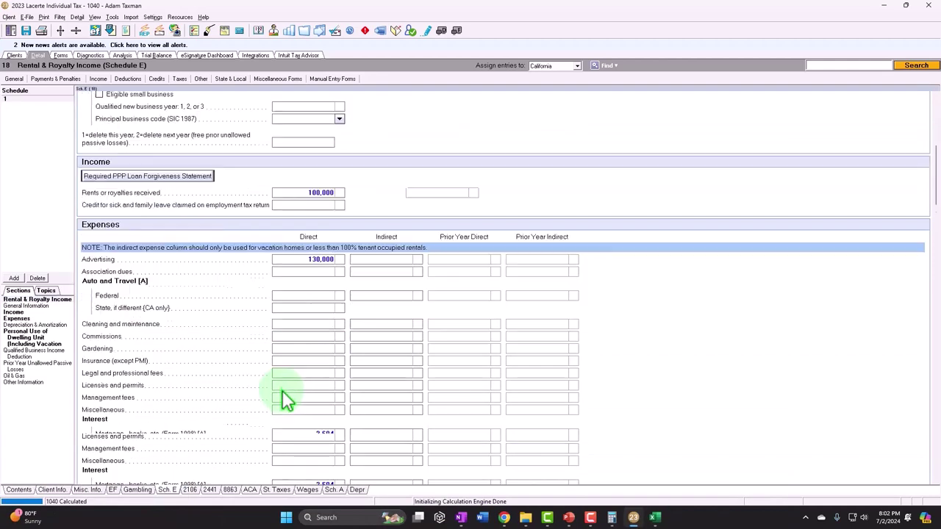
pyautogui.click(282, 391)
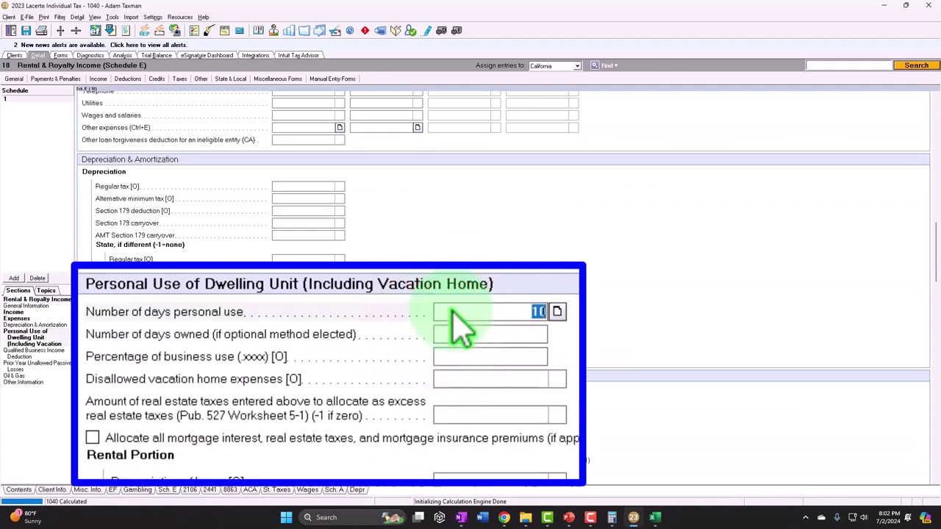
pyautogui.write('20')
pyautogui.click(37, 55)
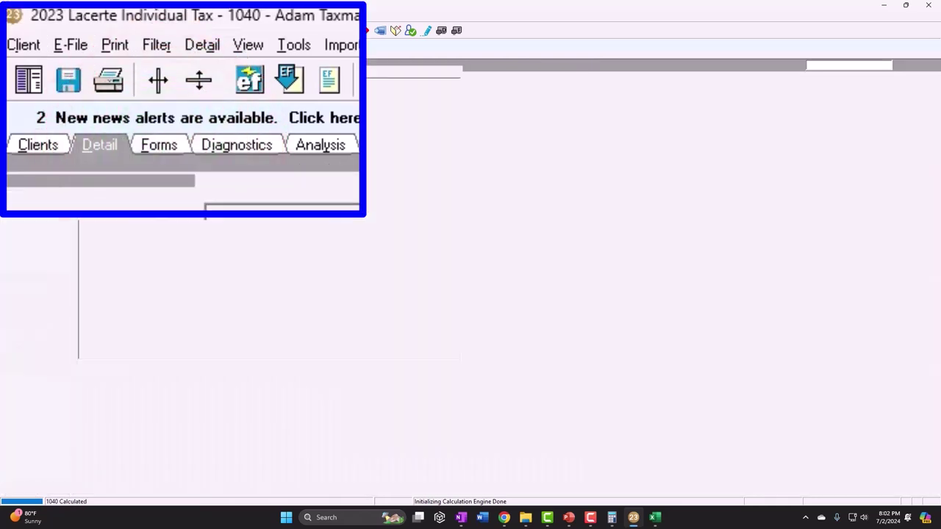
pyautogui.click(457, 221)
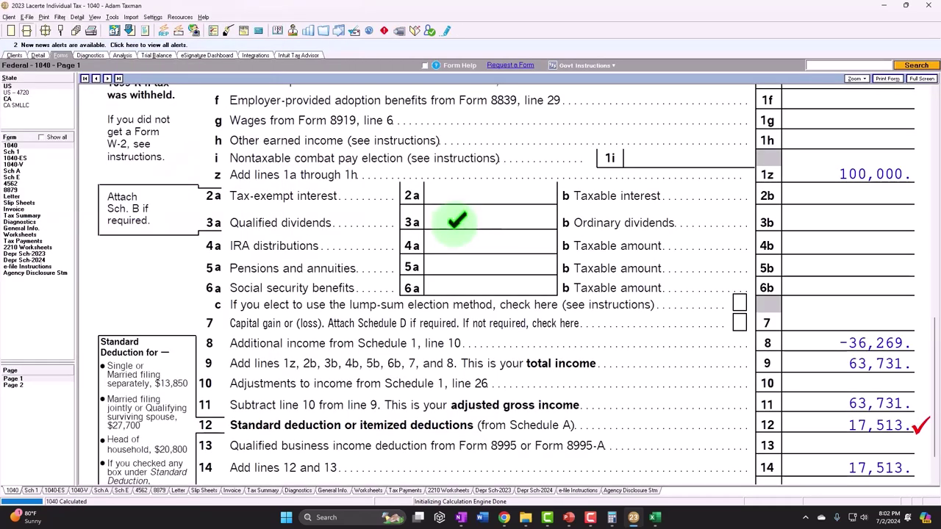
# - Open Schedule E and examine its expenses and the deductible rental loss through line 26
pyautogui.click(36, 176)
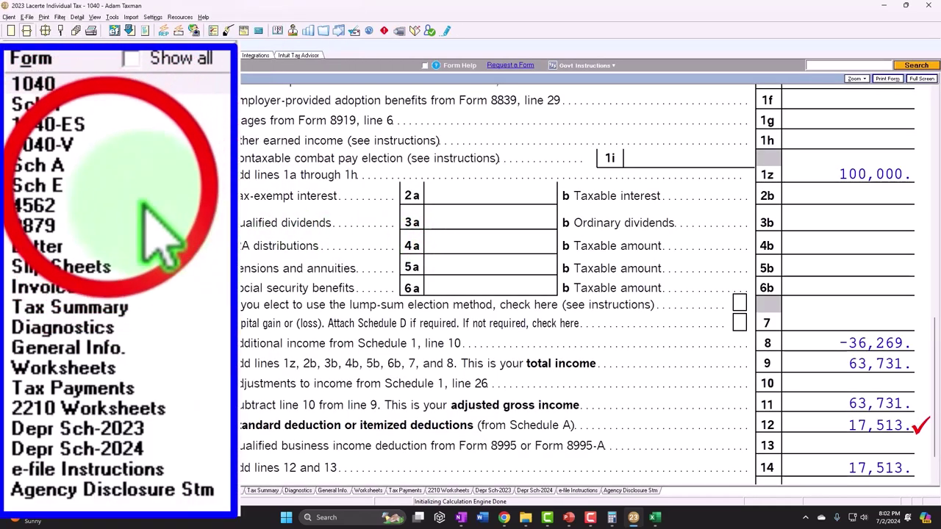
pyautogui.scroll(-10, 537, 283)
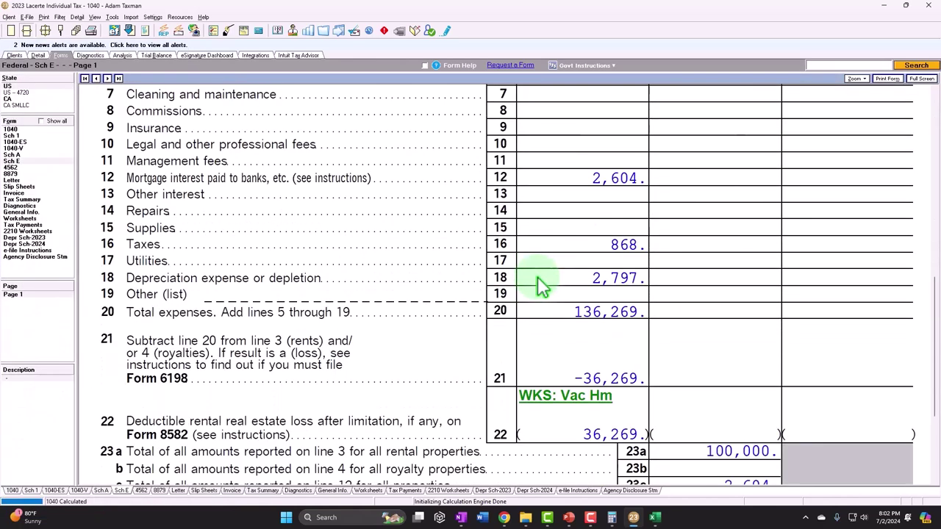
pyautogui.scroll(-5, 538, 283)
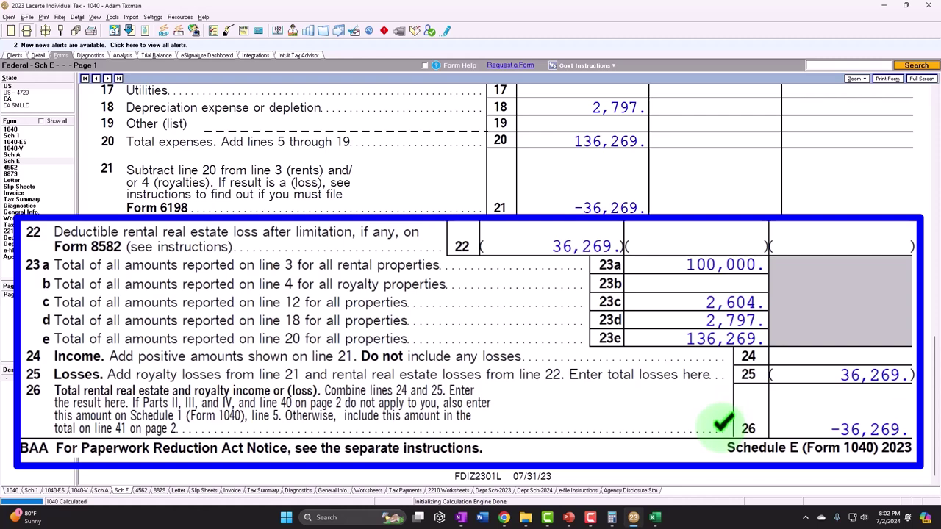
# - Open the vacation home worksheet linked above line 22, review its rental deduction and carryover lines, and close it
pyautogui.click(577, 228)
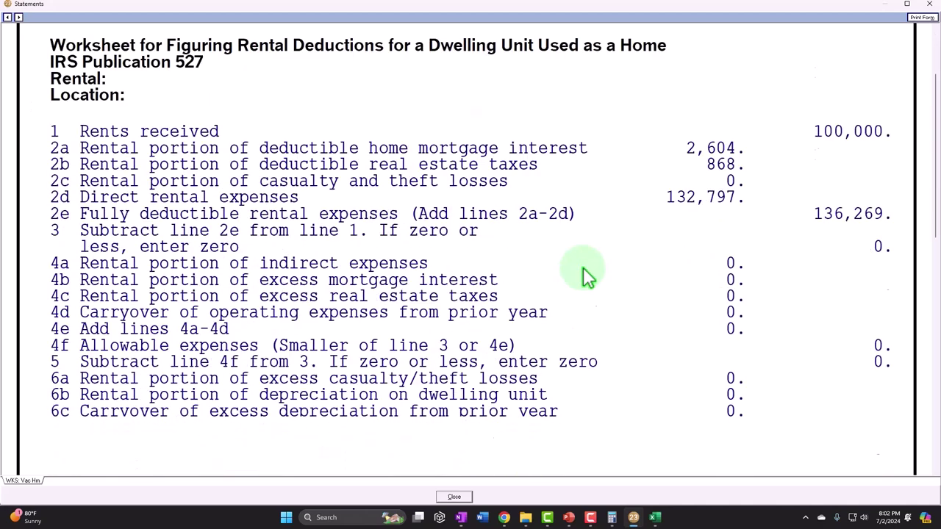
pyautogui.scroll(-3, 583, 267)
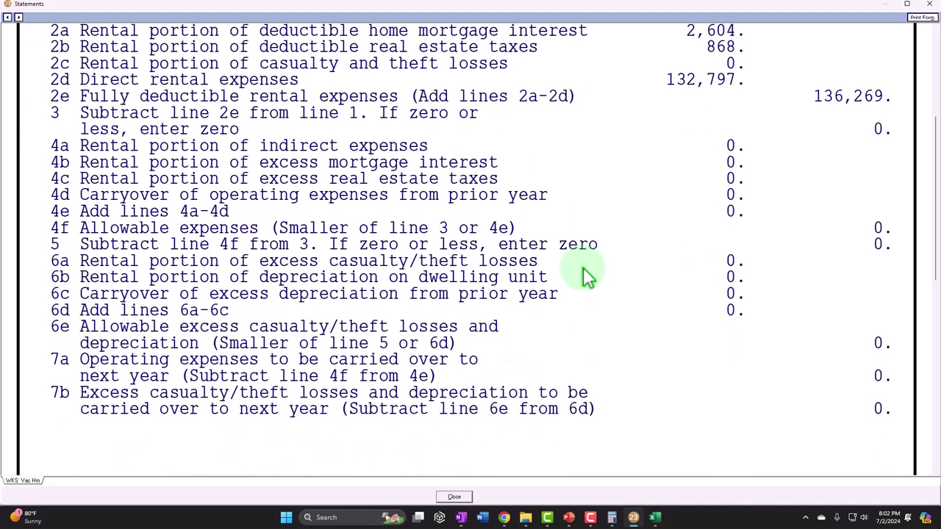
pyautogui.scroll(5, 583, 266)
pyautogui.click(929, 5)
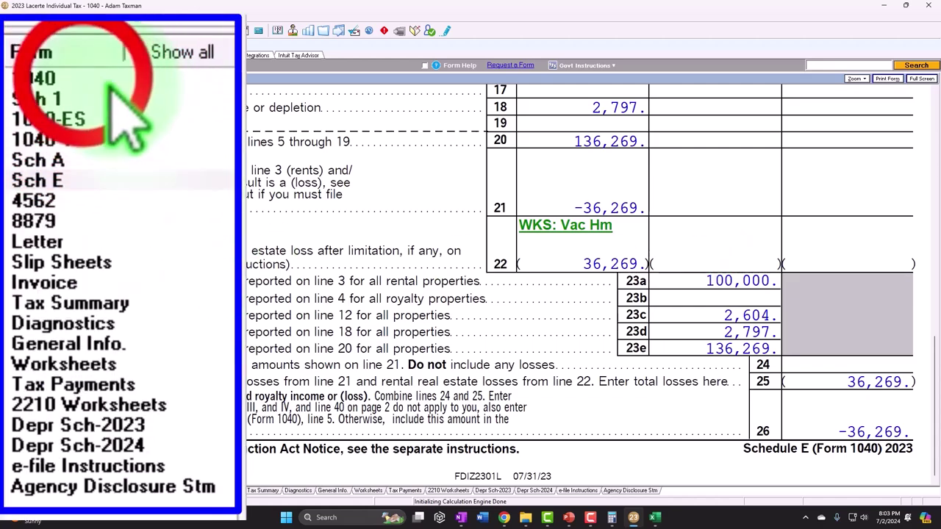
# - Return to Form 1040 and check how the rental loss flows into additional income and total income
pyautogui.click(10, 129)
pyautogui.scroll(-10, 675, 401)
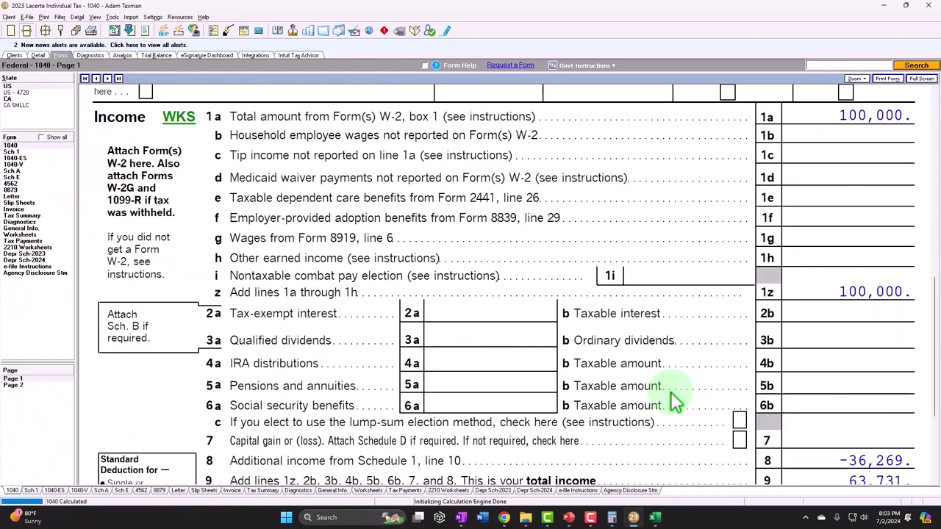
pyautogui.scroll(-2, 675, 401)
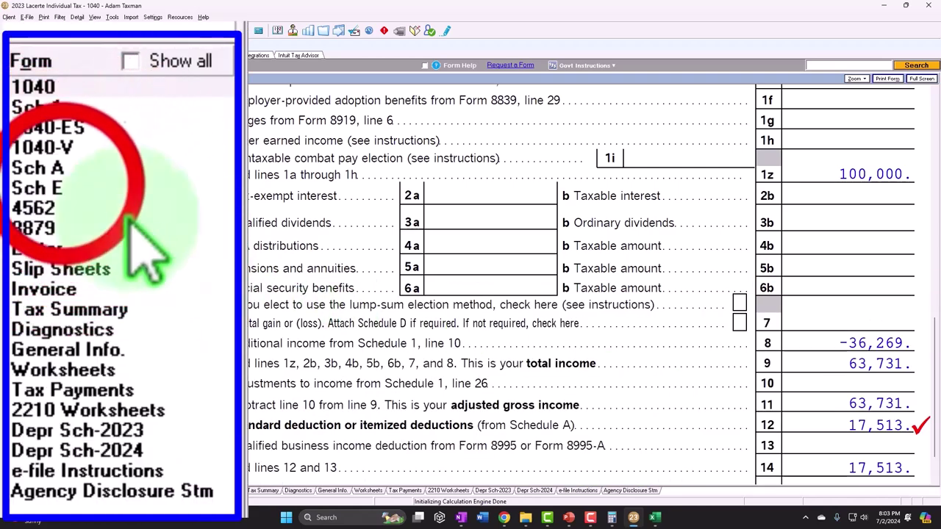
# - Reopen Schedule E and review the expense lines and the rental loss beside the vacation home worksheet link
pyautogui.click(12, 160)
pyautogui.scroll(-5, 471, 341)
pyautogui.scroll(-10, 464, 343)
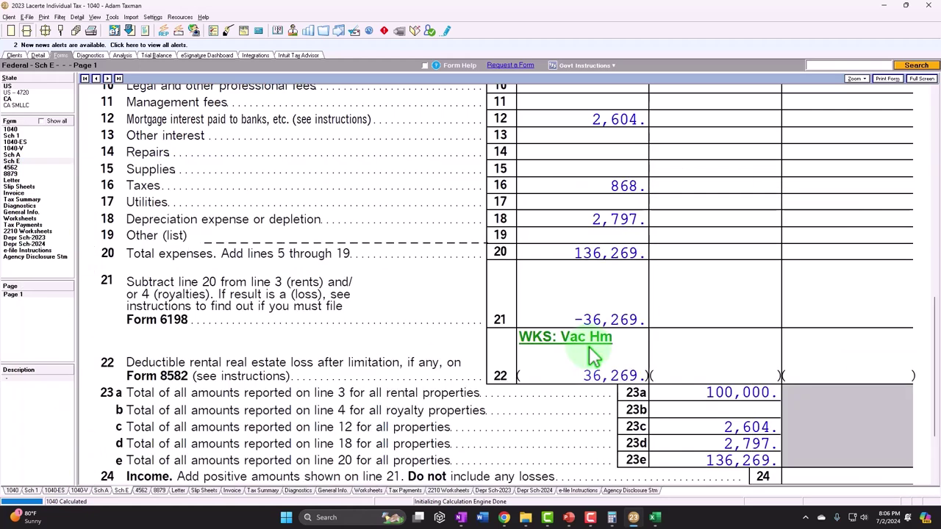
pyautogui.scroll(3, 426, 434)
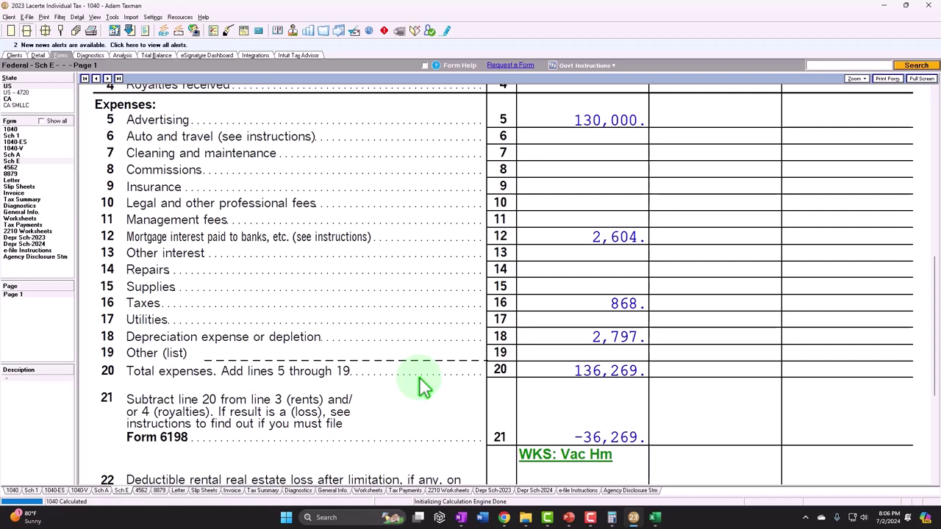